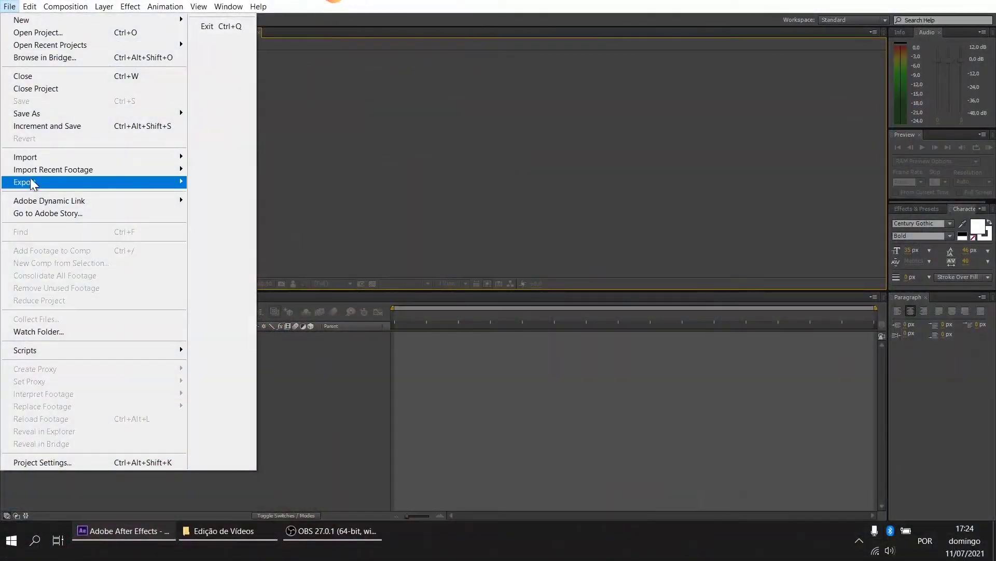
Import all eight MPEG phone clips from the 'Filtro de Linha' folder into the Project panel.
{"action": "mouse_move", "coordinate": [41, 159]}
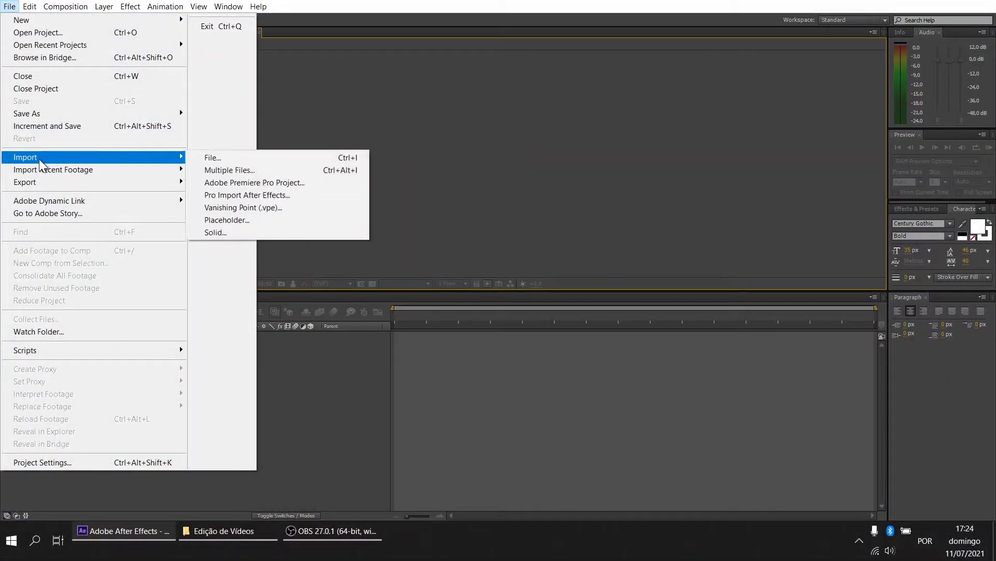
{"action": "left_click", "coordinate": [240, 156]}
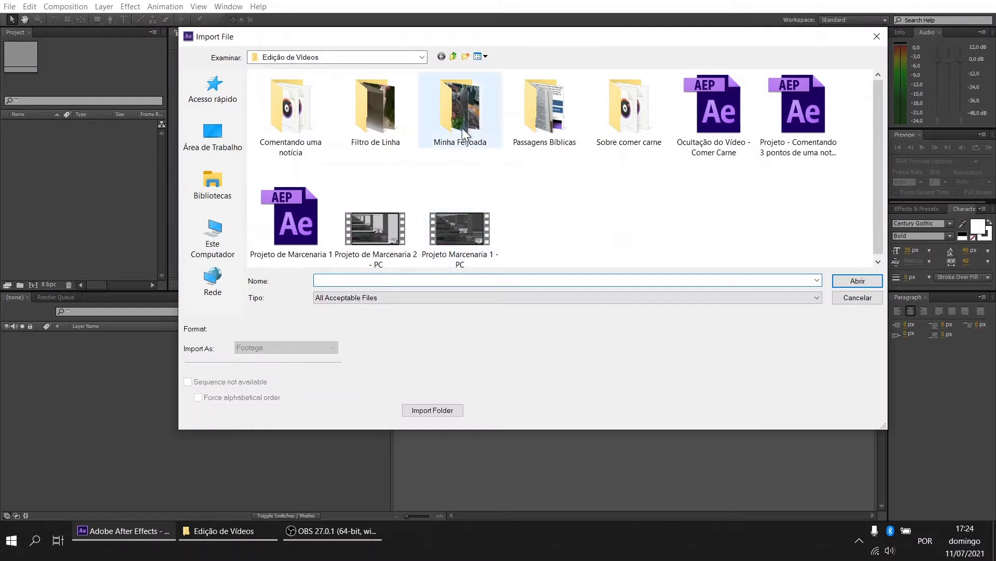
{"action": "double_click", "coordinate": [385, 120]}
{"action": "left_click", "coordinate": [295, 123]}
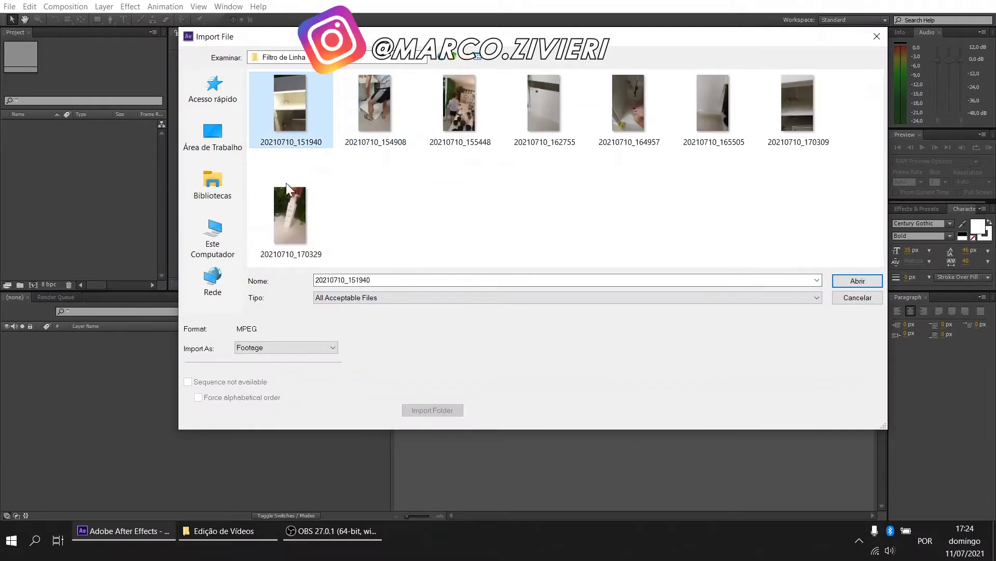
{"action": "left_click", "coordinate": [286, 223], "text": "shift"}
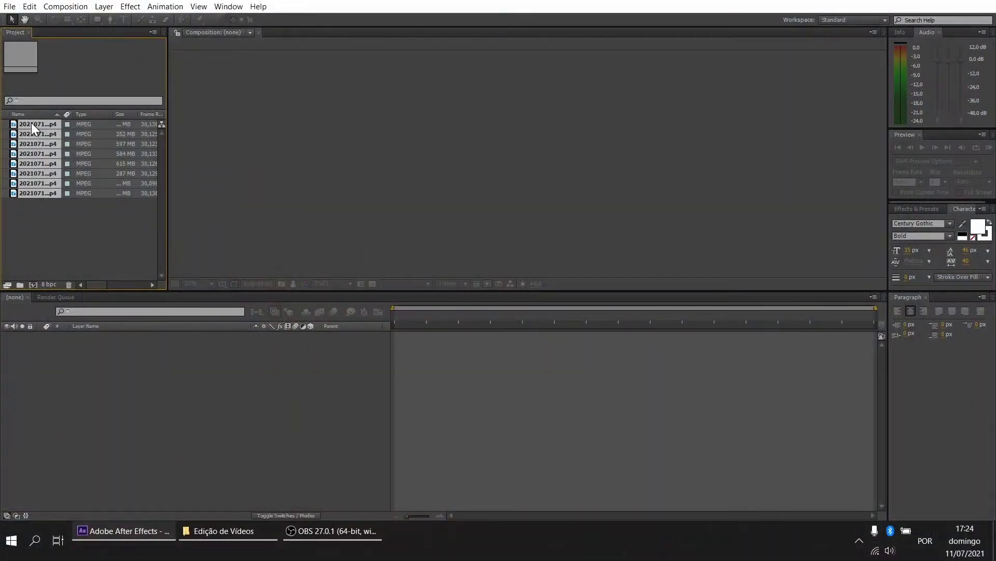
Build one composition from all eight footage items, with the still duration cut to 58 seconds.
{"action": "left_click", "coordinate": [55, 201]}
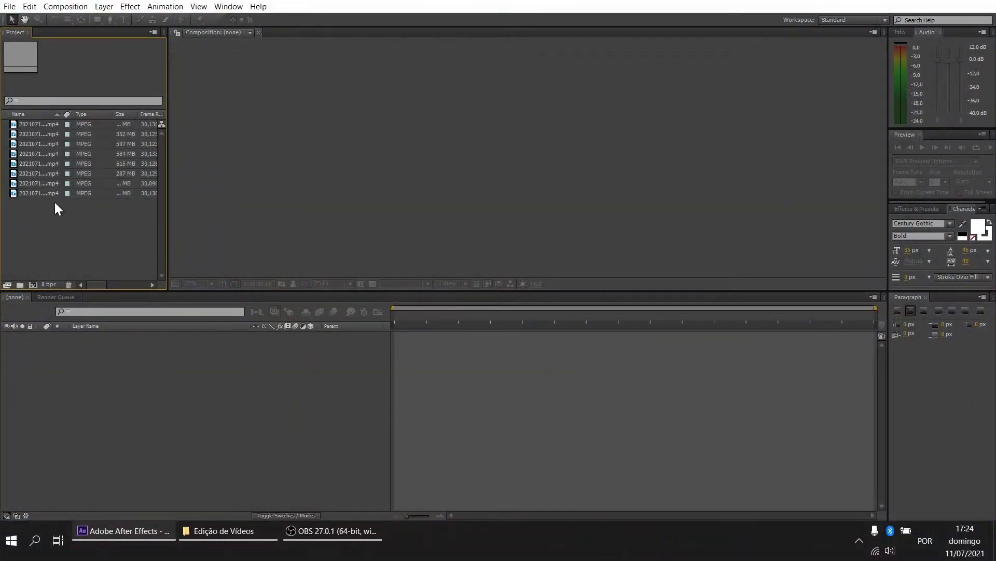
{"action": "left_click_drag", "start_coordinate": [34, 243], "coordinate": [75, 368]}
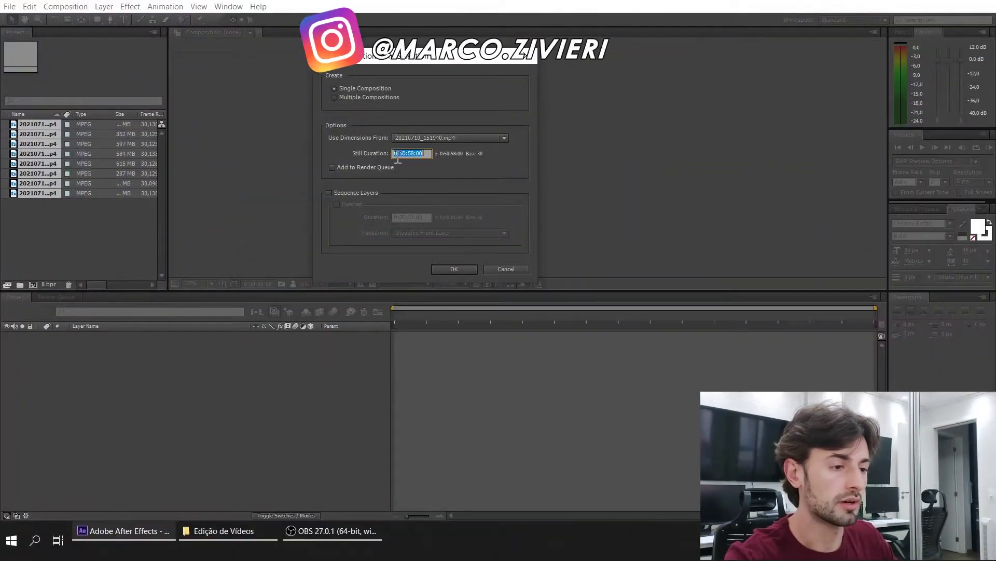
{"action": "left_click", "coordinate": [418, 153]}
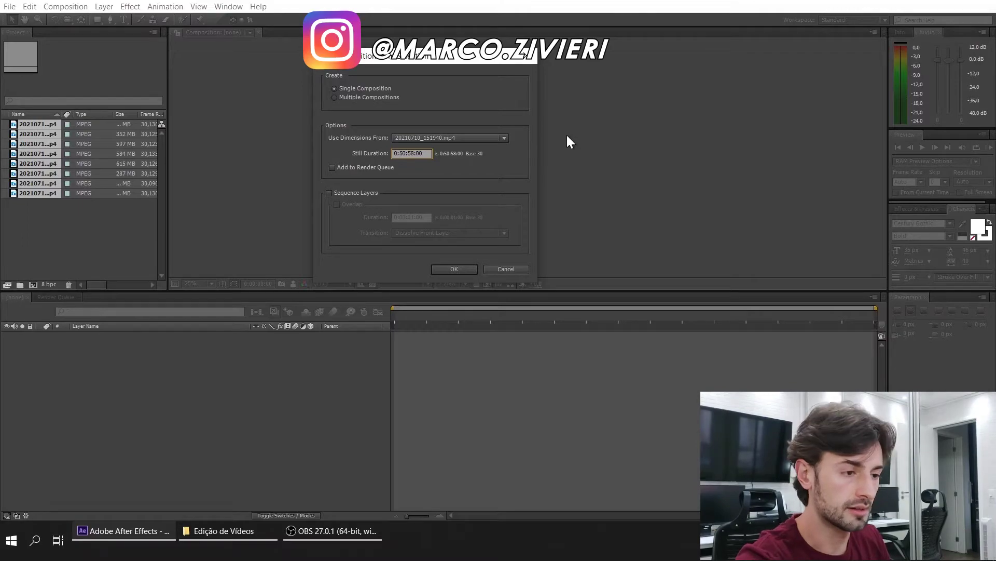
{"action": "key", "text": "BackSpace"}
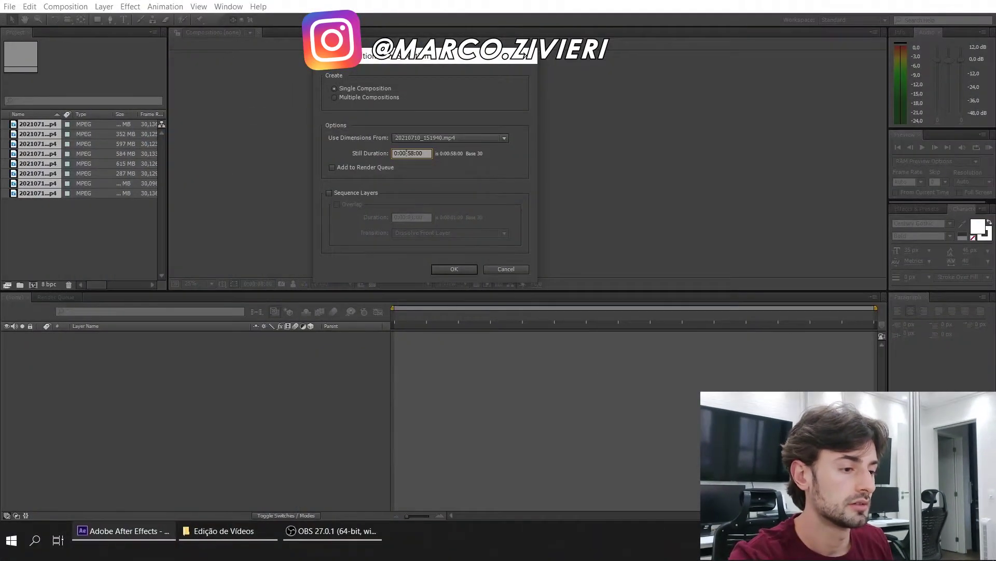
{"action": "key", "text": "Return"}
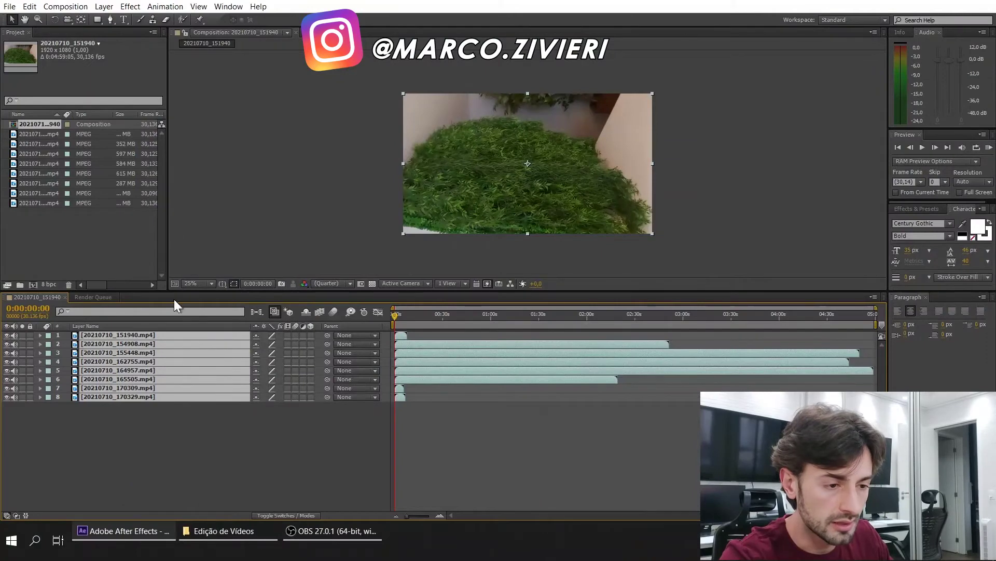
{"action": "left_click", "coordinate": [201, 284]}
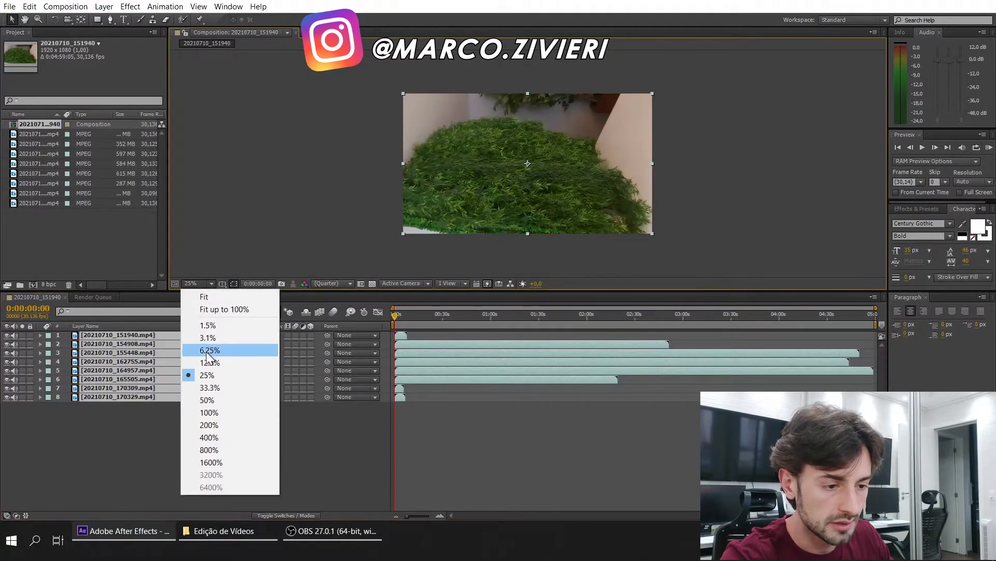
{"action": "left_click", "coordinate": [209, 362]}
{"action": "left_click", "coordinate": [200, 285]}
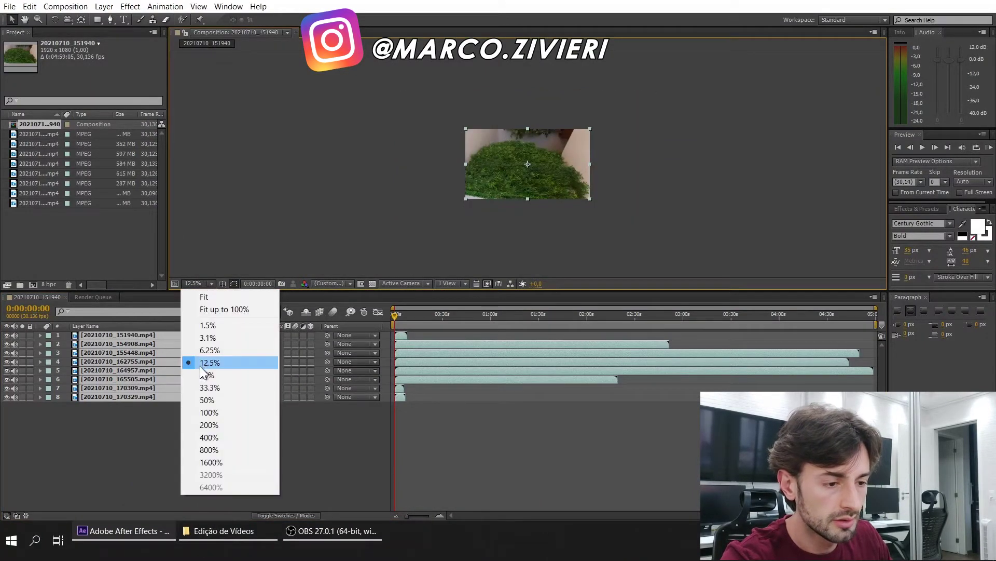
{"action": "left_click", "coordinate": [207, 378]}
{"action": "left_click", "coordinate": [771, 118]}
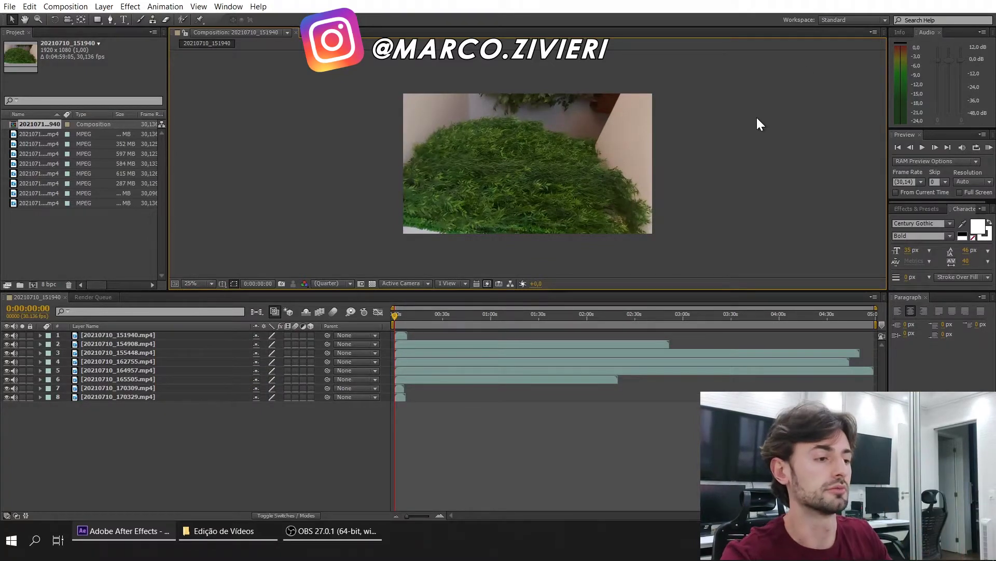
Change the 20210710_151940 composition to 1080 wide by 1920 high.
{"action": "left_click", "coordinate": [57, 8]}
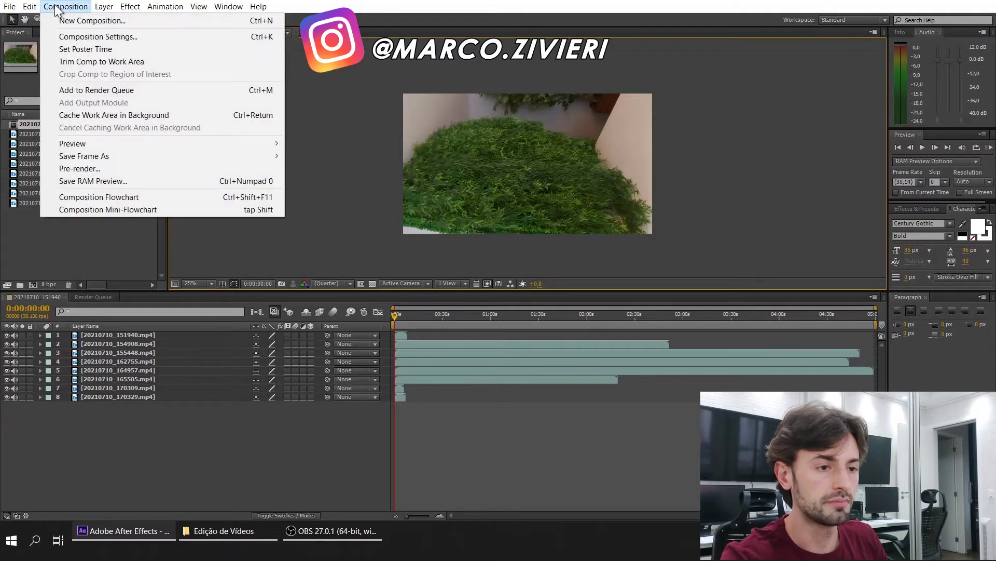
{"action": "left_click", "coordinate": [138, 36]}
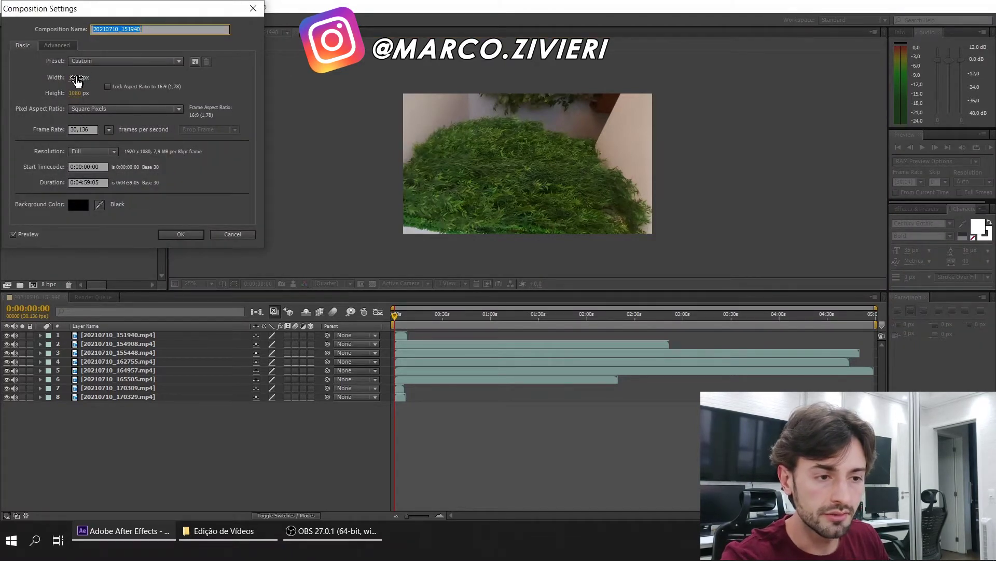
{"action": "left_click", "coordinate": [76, 78]}
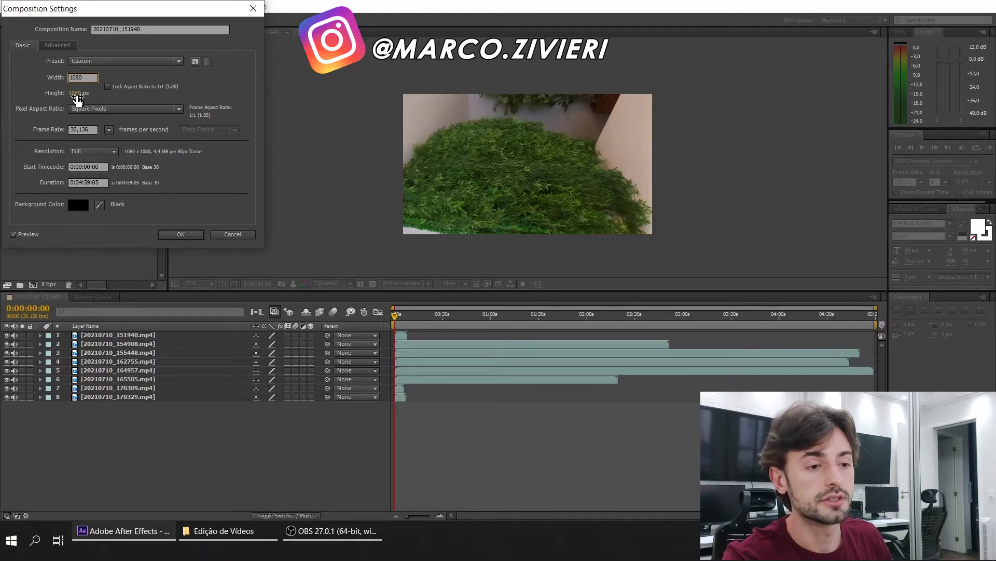
{"action": "left_click", "coordinate": [77, 94]}
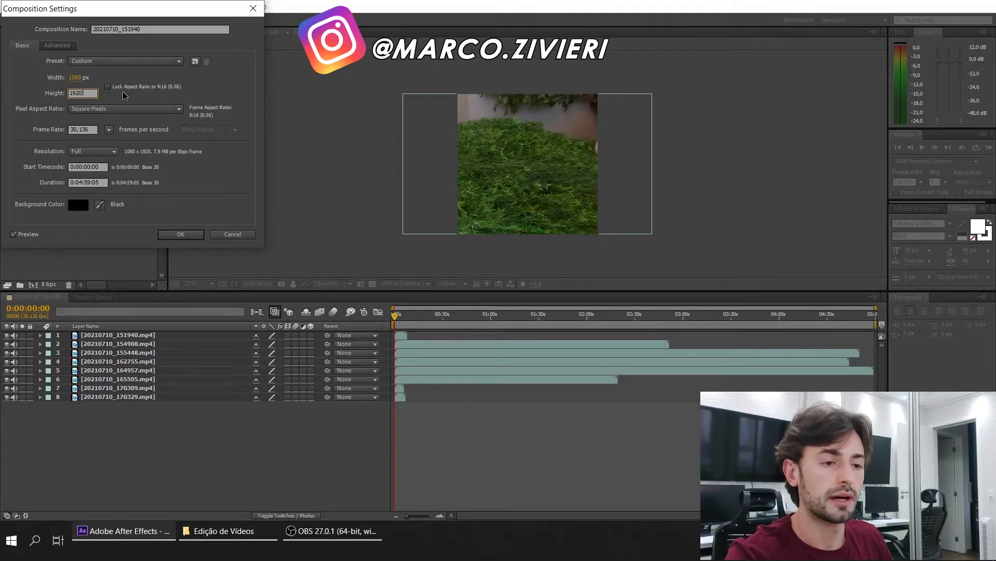
{"action": "key", "text": "Return"}
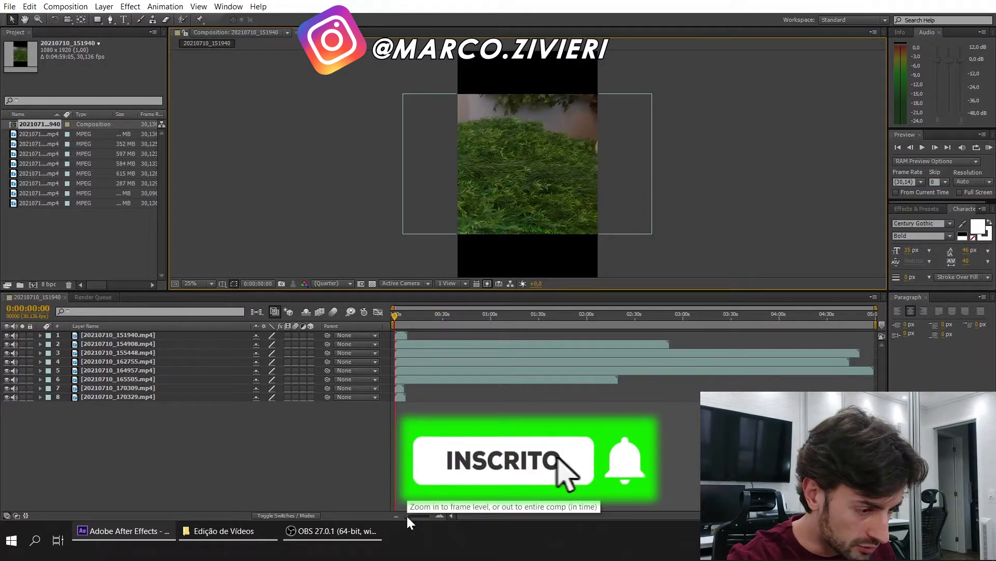
Zoom the timeline and drag layers 1–7 later so only the 170329 clip starts at 0:00.
{"action": "left_click_drag", "start_coordinate": [409, 513], "coordinate": [425, 514]}
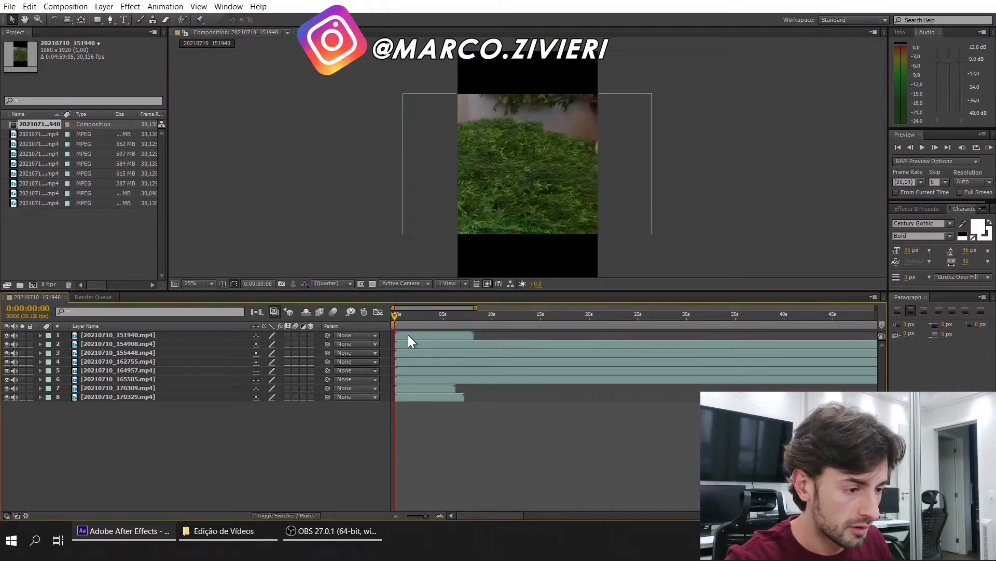
{"action": "left_click_drag", "start_coordinate": [409, 336], "coordinate": [414, 376]}
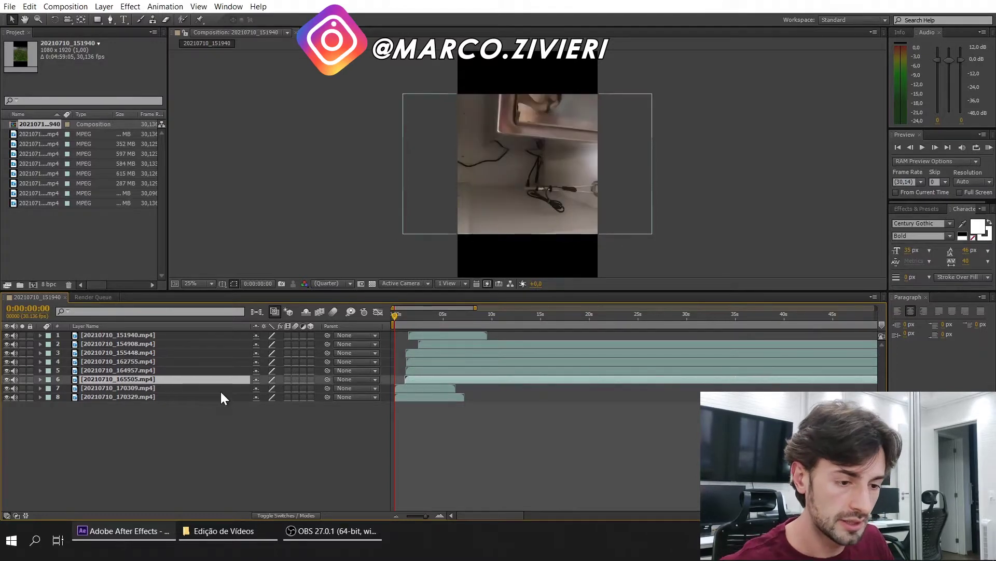
{"action": "left_click", "coordinate": [144, 388]}
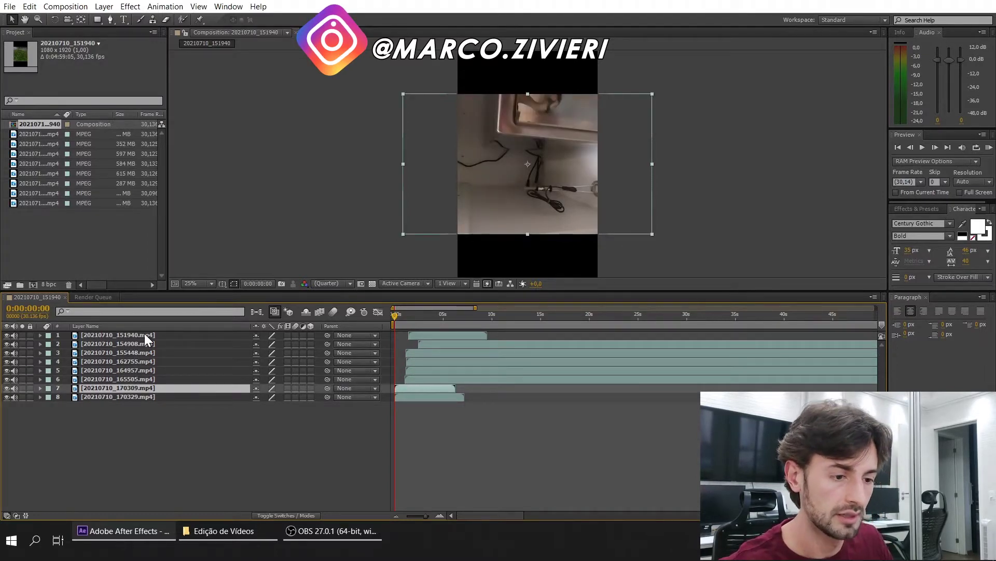
{"action": "left_click", "coordinate": [145, 333], "text": "shift"}
{"action": "left_click_drag", "start_coordinate": [459, 345], "coordinate": [481, 345]}
{"action": "left_click", "coordinate": [235, 414]}
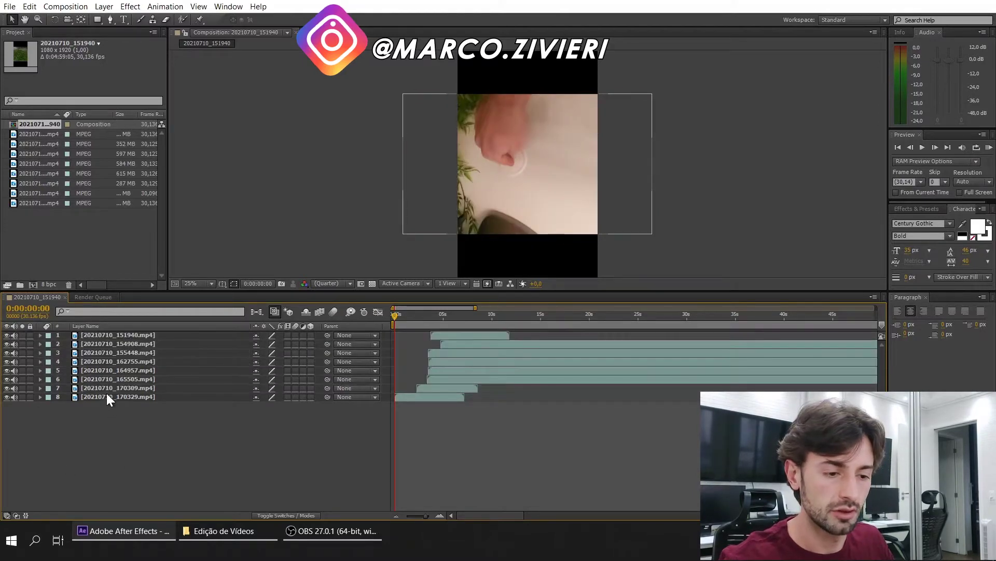
{"action": "left_click", "coordinate": [107, 387]}
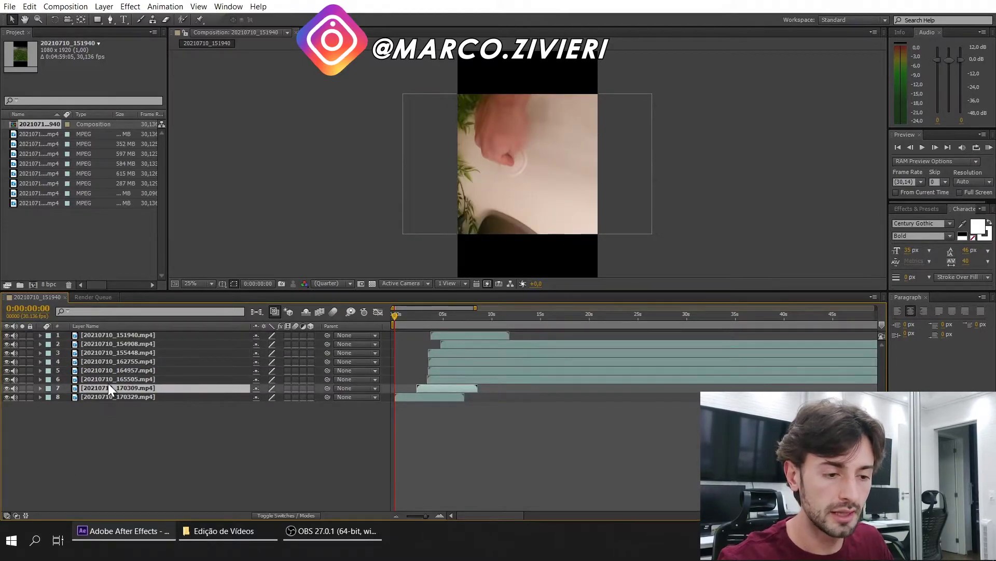
{"action": "left_click", "coordinate": [114, 335], "text": "shift"}
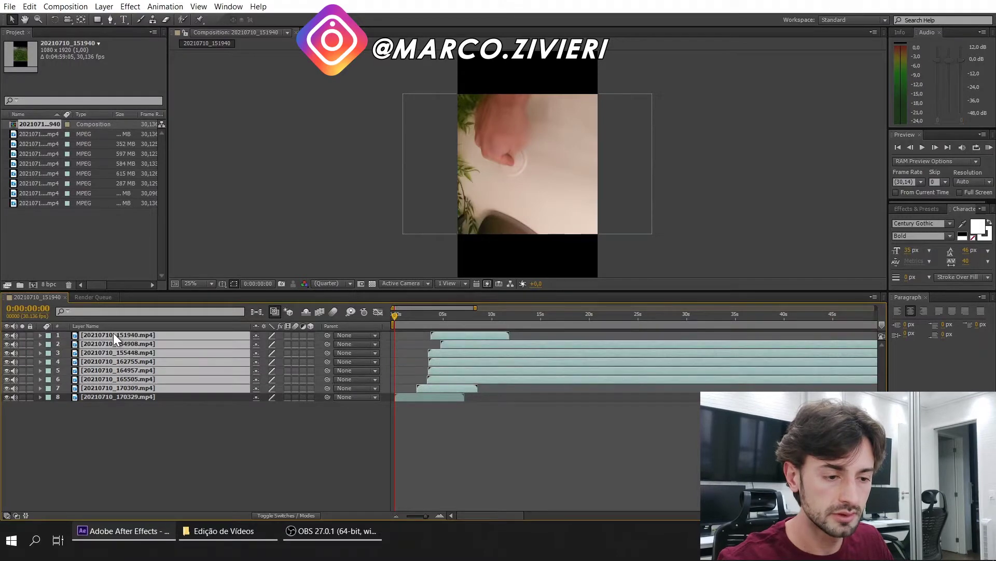
{"action": "left_click_drag", "start_coordinate": [469, 344], "coordinate": [525, 348]}
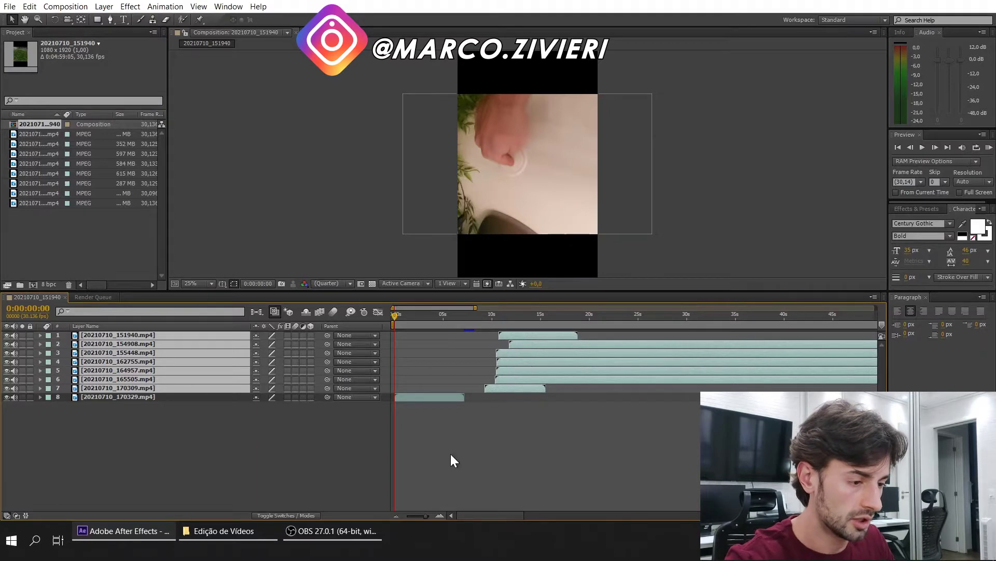
{"action": "left_click", "coordinate": [449, 396]}
{"action": "left_click", "coordinate": [427, 397]}
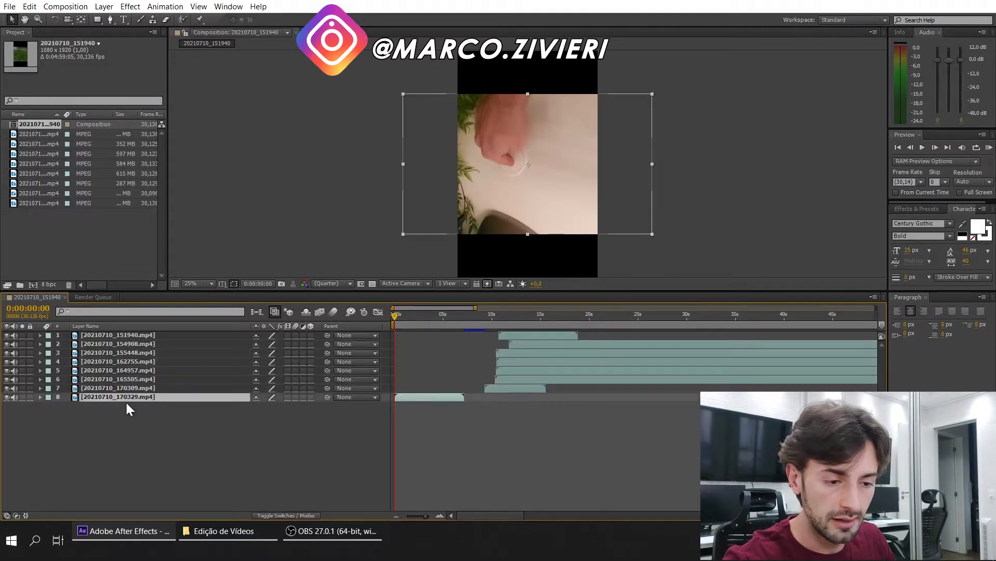
Rotate the 170329 clip (layer 8) 90° and slide it earlier in time.
{"action": "left_click", "coordinate": [40, 398]}
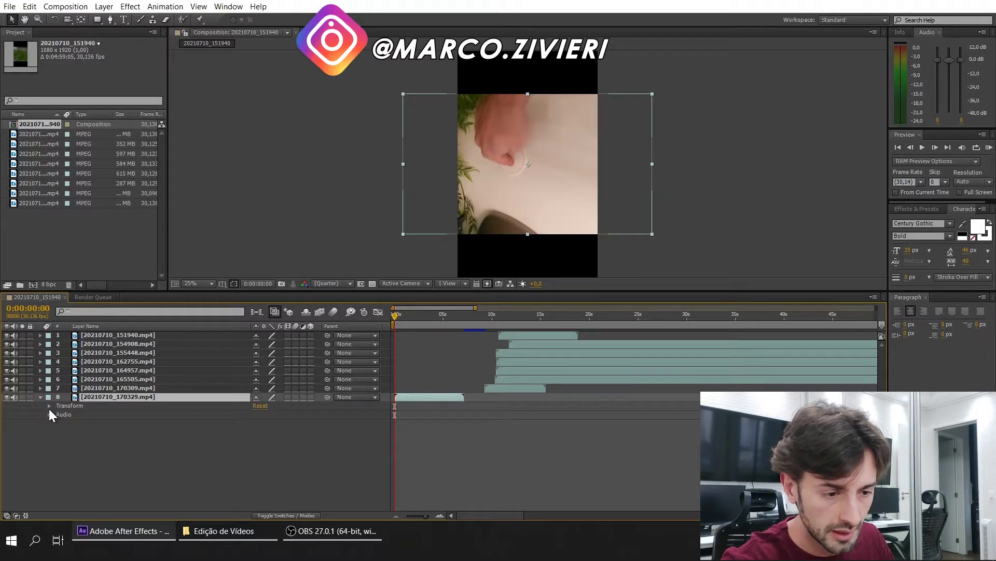
{"action": "left_click", "coordinate": [48, 406]}
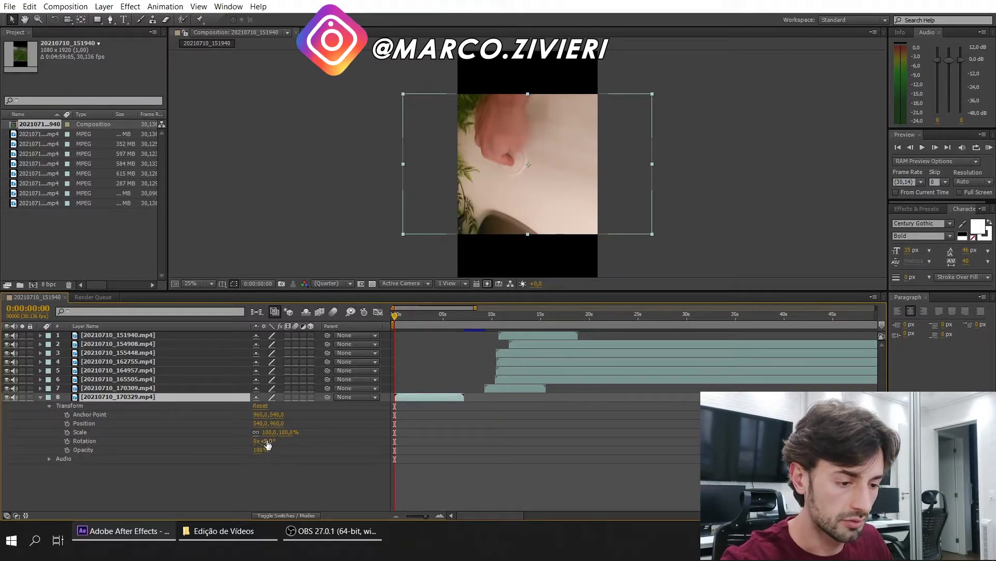
{"action": "type", "text": "90"}
{"action": "key", "text": "Return"}
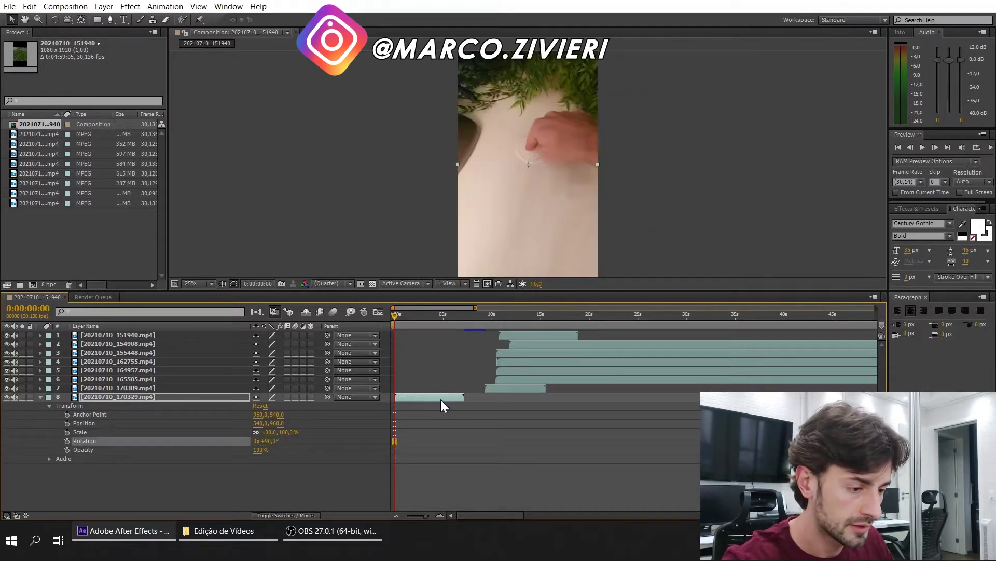
{"action": "left_click_drag", "start_coordinate": [440, 400], "coordinate": [405, 334]}
Reorder the layer stack, rotate the top 151940 clip 90°, and scrub to check it.
{"action": "mouse_move", "coordinate": [154, 335]}
{"action": "left_mouse_down"}
{"action": "mouse_move", "coordinate": [150, 382]}
{"action": "mouse_move", "coordinate": [157, 335]}
{"action": "left_mouse_up"}
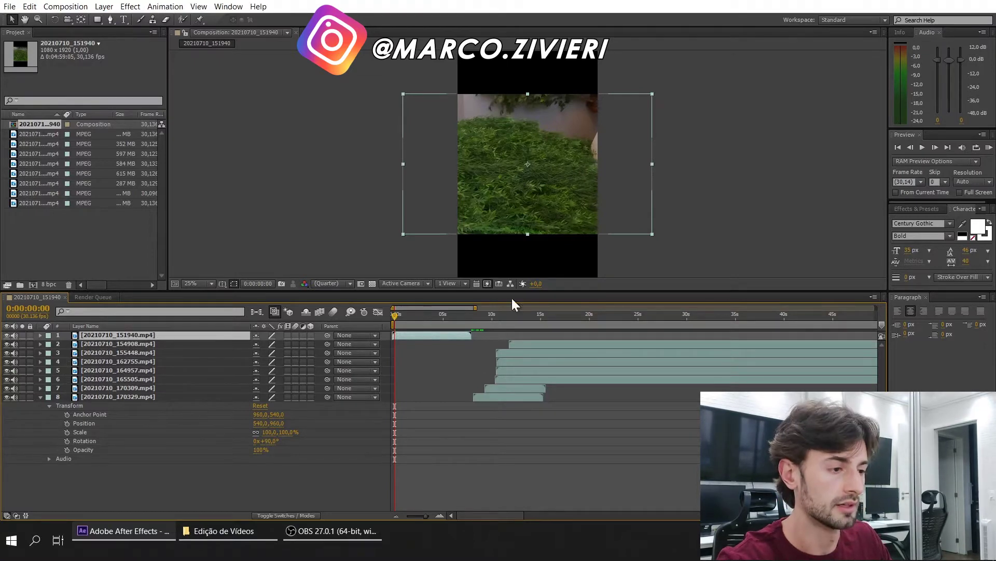
{"action": "key", "text": "F2"}
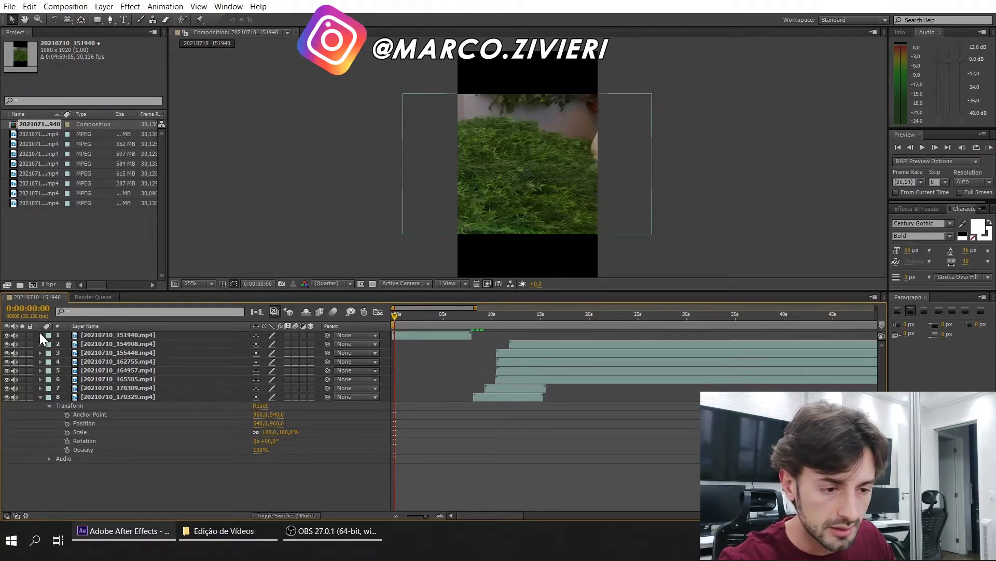
{"action": "left_click", "coordinate": [40, 335]}
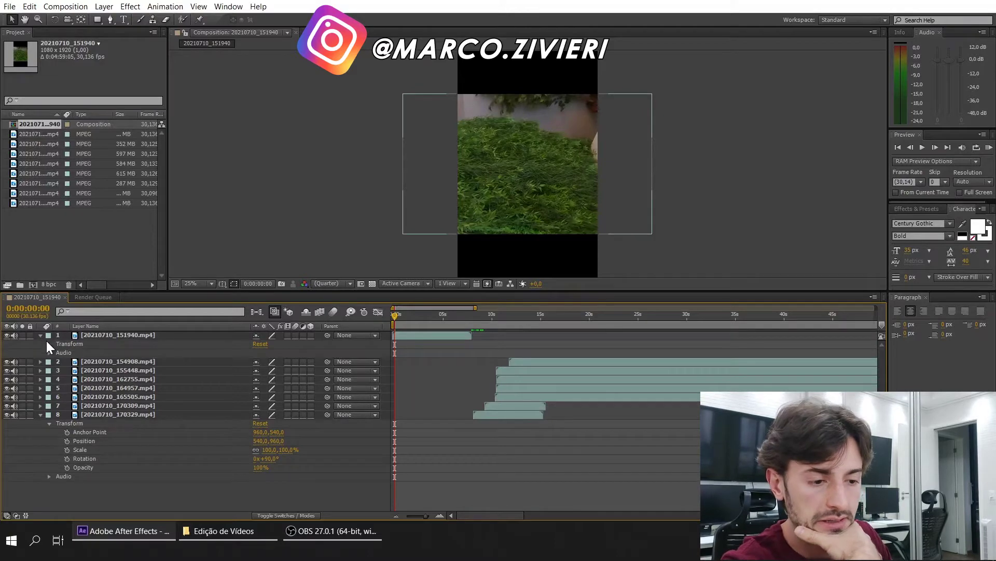
{"action": "left_click", "coordinate": [49, 343]}
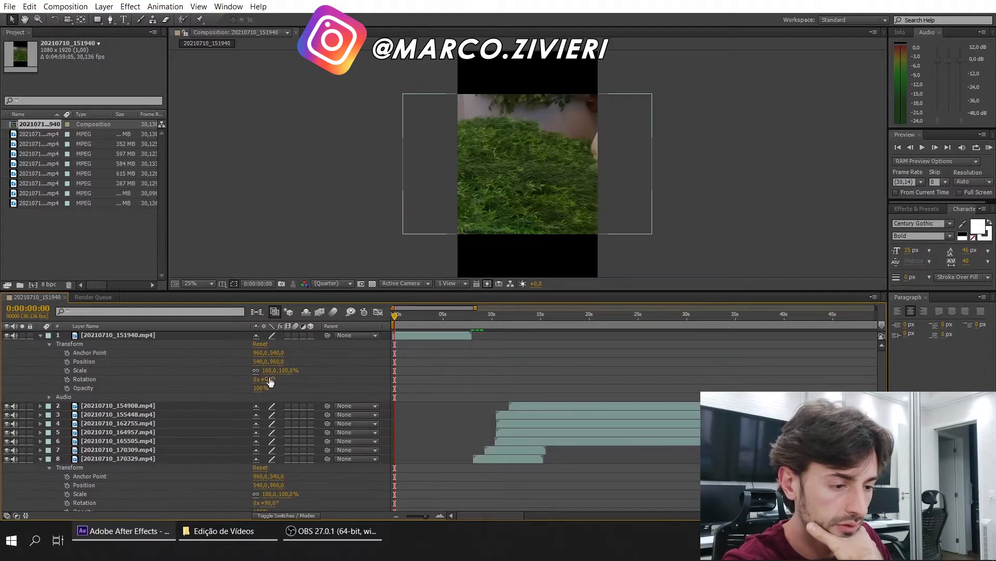
{"action": "key", "text": "Return"}
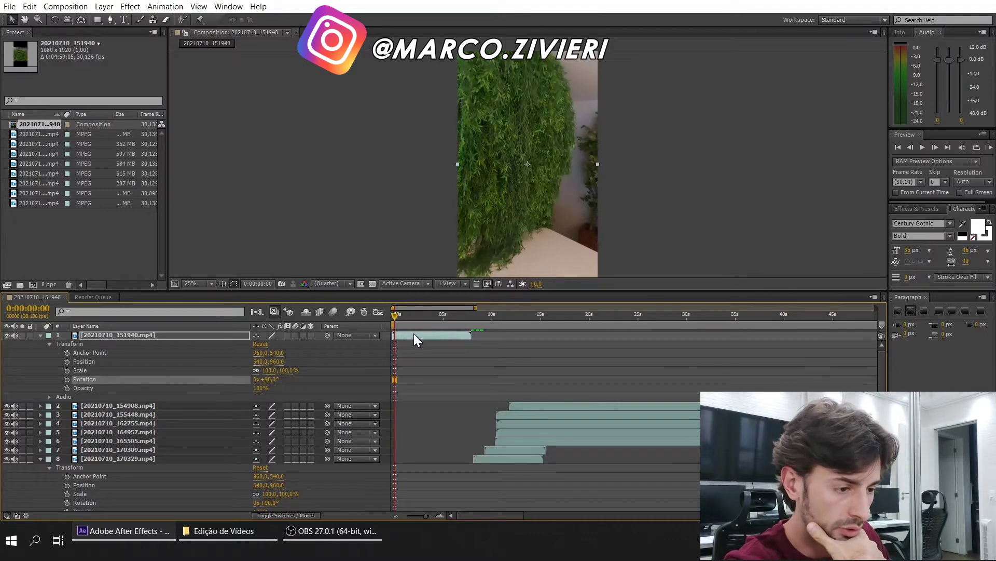
{"action": "left_click_drag", "start_coordinate": [396, 315], "coordinate": [399, 316]}
{"action": "left_click_drag", "start_coordinate": [403, 317], "coordinate": [382, 322]}
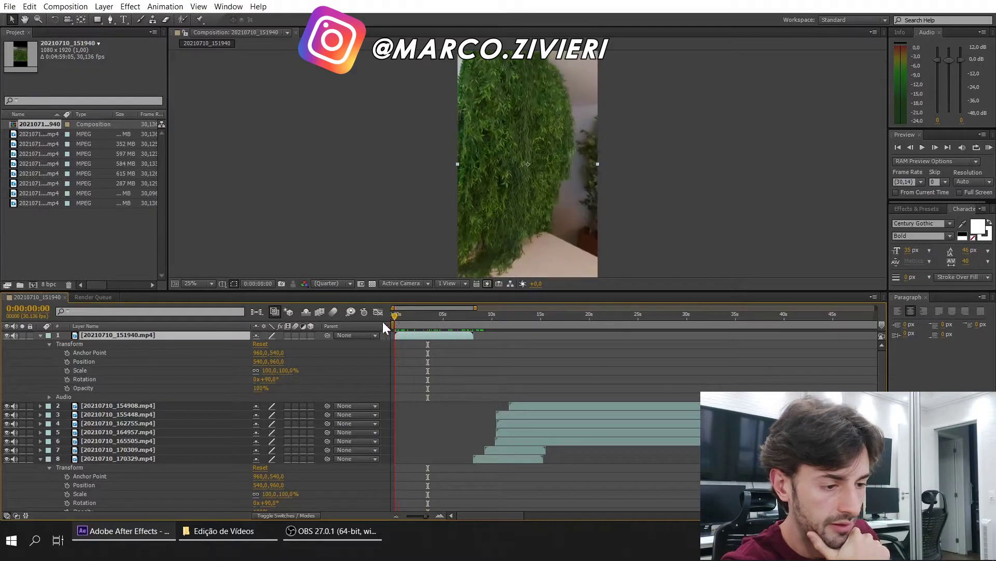
Keyframe the top clip's opacity from 0% at the start to 100% near five seconds, then preview.
{"action": "left_click", "coordinate": [105, 390]}
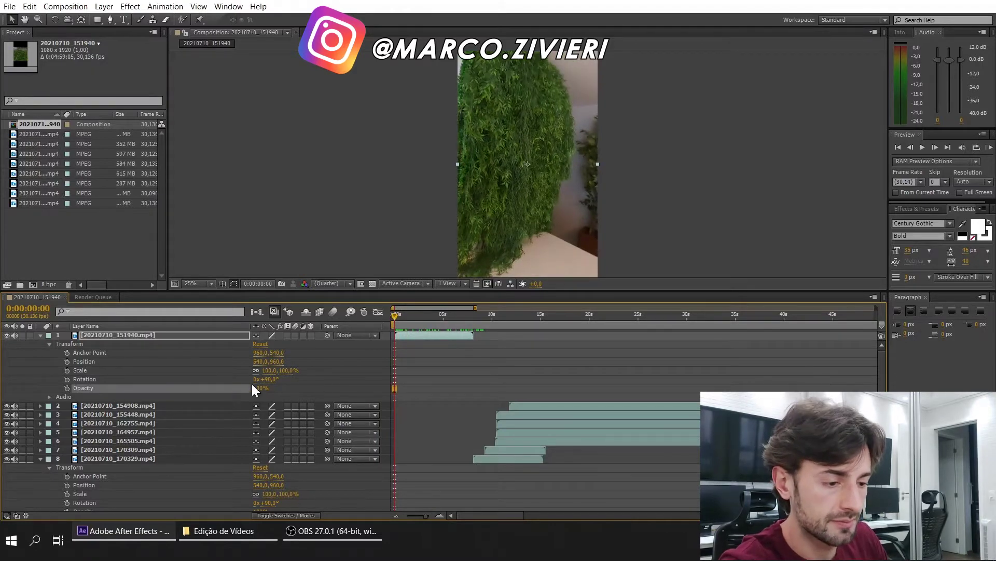
{"action": "right_click", "coordinate": [225, 392]}
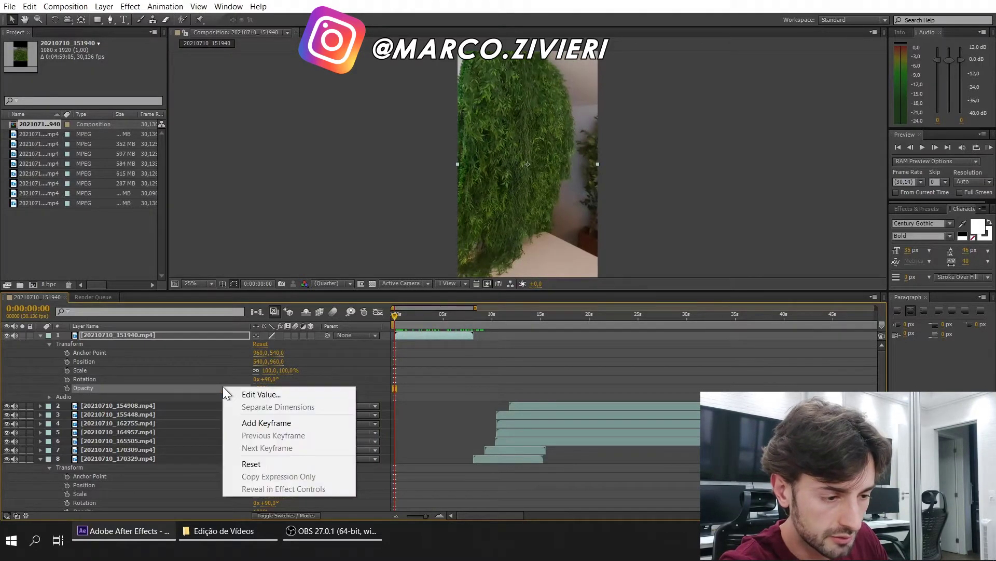
{"action": "left_click", "coordinate": [251, 422]}
{"action": "left_click_drag", "start_coordinate": [260, 393], "coordinate": [180, 388]}
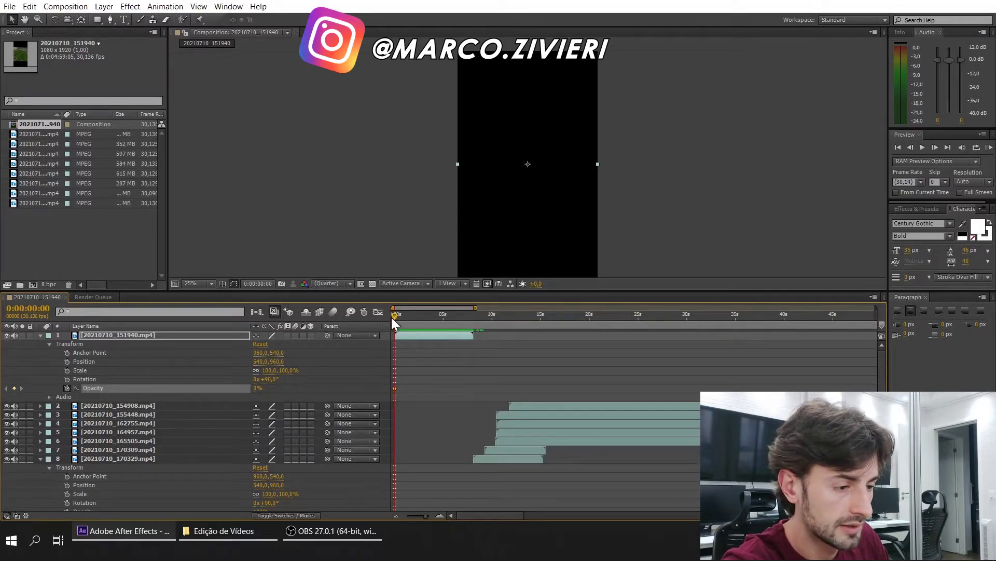
{"action": "left_click_drag", "start_coordinate": [394, 317], "coordinate": [396, 317]}
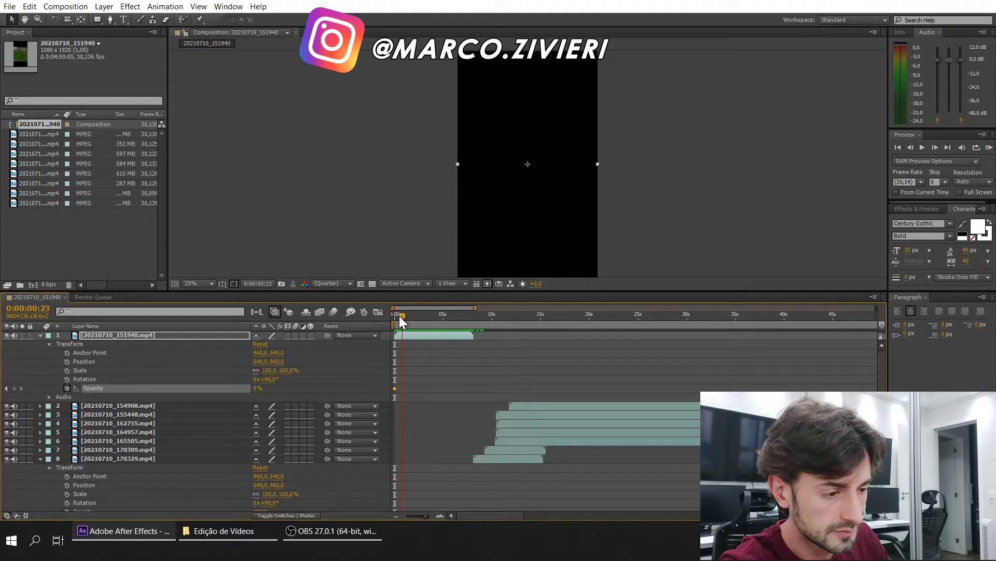
{"action": "left_click_drag", "start_coordinate": [399, 316], "coordinate": [399, 316]}
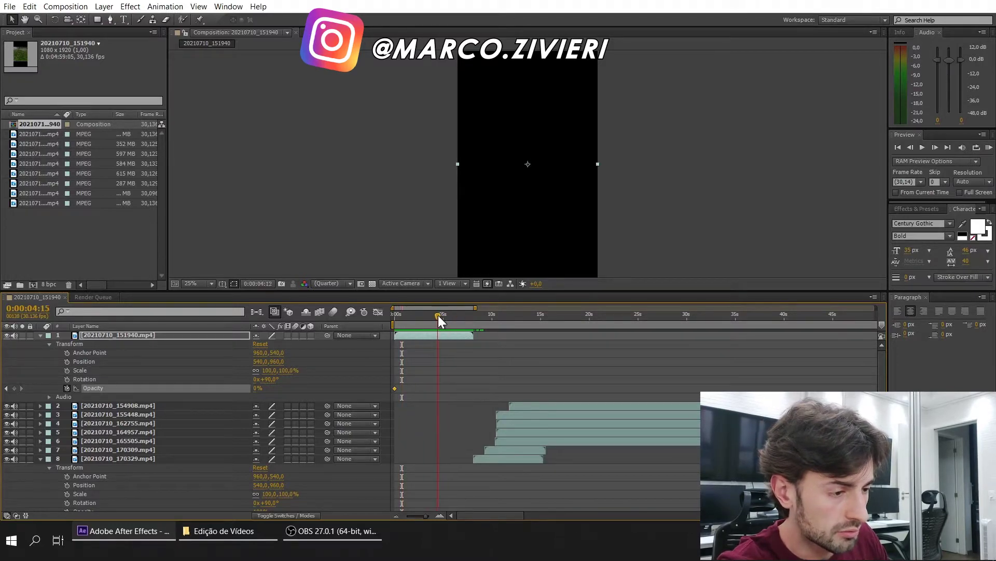
{"action": "left_click_drag", "start_coordinate": [438, 316], "coordinate": [441, 315]}
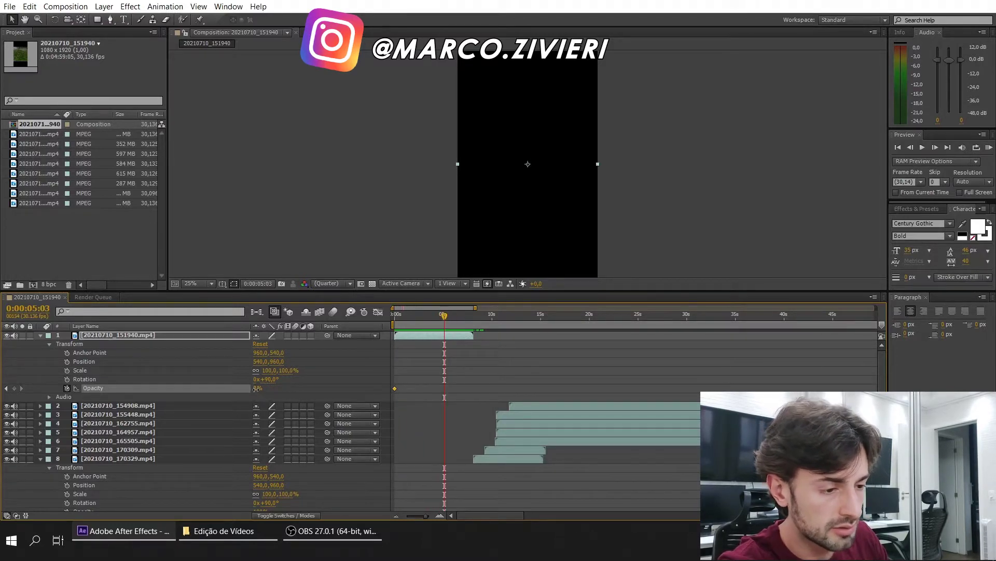
{"action": "left_click_drag", "start_coordinate": [256, 390], "coordinate": [496, 378]}
{"action": "left_click_drag", "start_coordinate": [439, 317], "coordinate": [341, 313]}
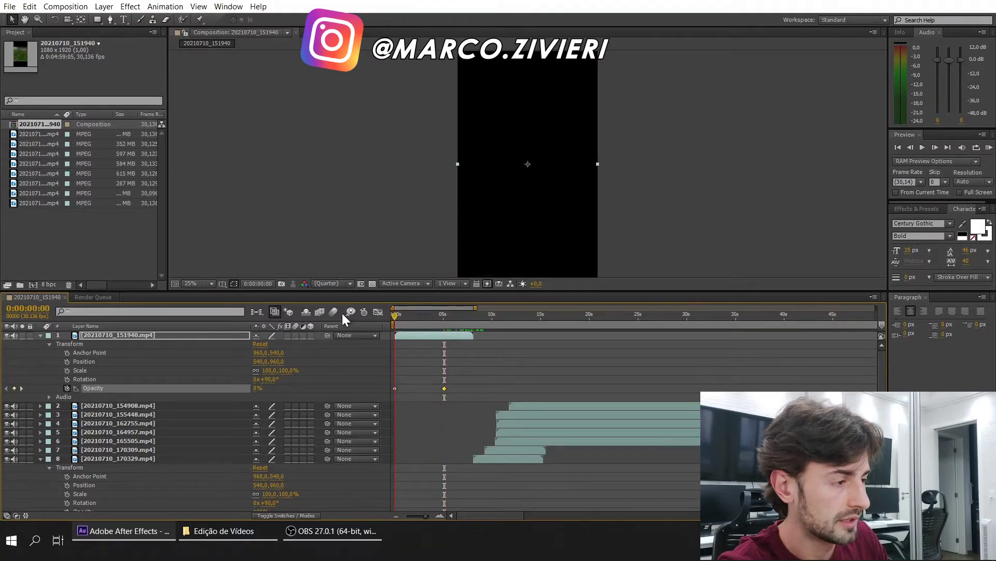
{"action": "left_click", "coordinate": [923, 147]}
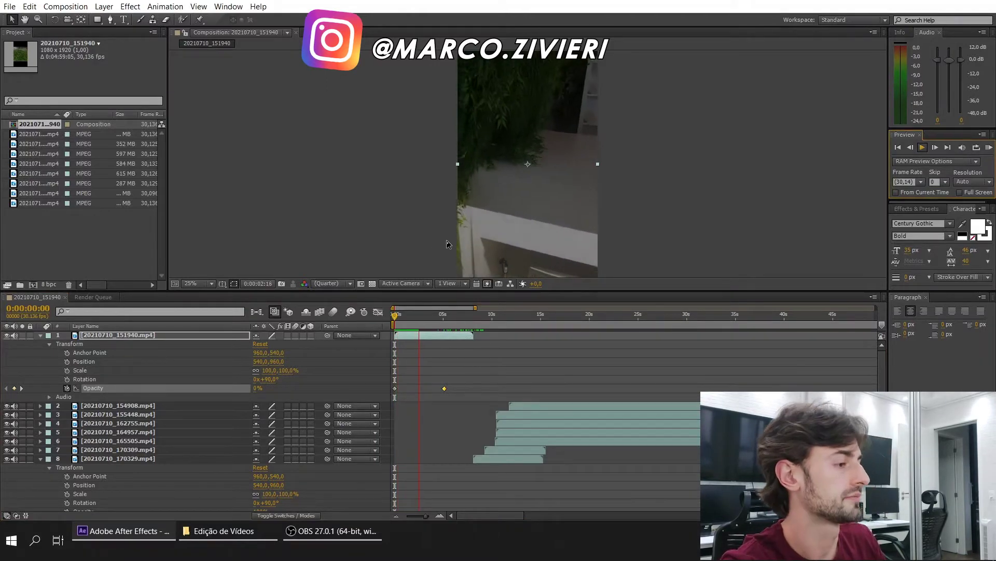
Move the 100% opacity keyframe to about one second and preview the shorter fade-in.
{"action": "left_click", "coordinate": [923, 148]}
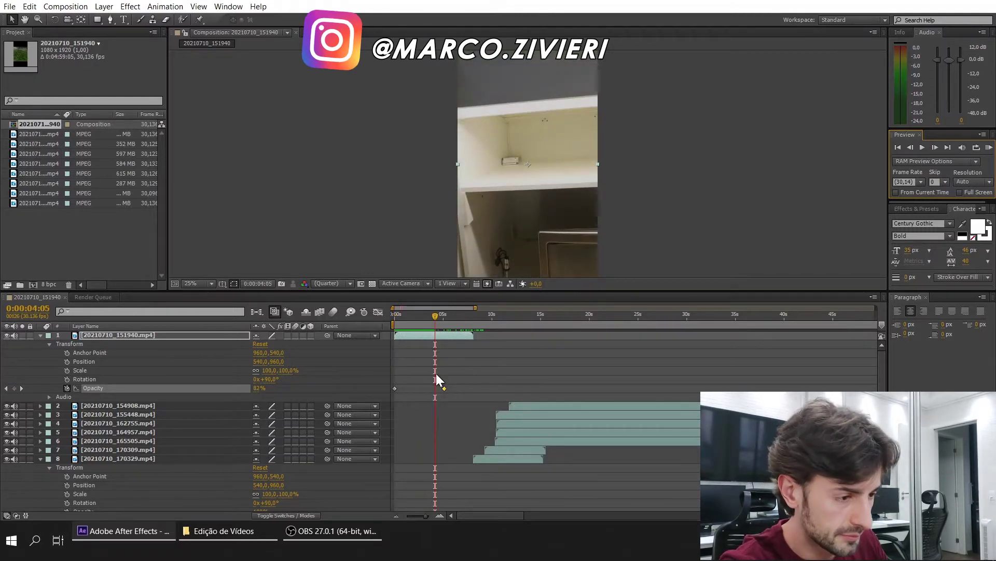
{"action": "left_click", "coordinate": [436, 373]}
{"action": "left_click_drag", "start_coordinate": [434, 315], "coordinate": [406, 315]}
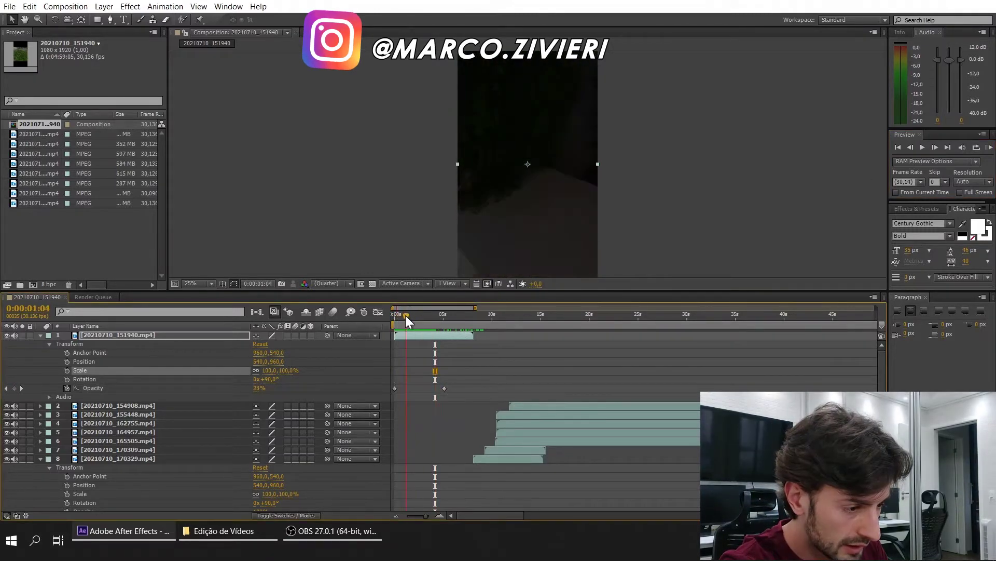
{"action": "left_click_drag", "start_coordinate": [445, 387], "coordinate": [403, 388]}
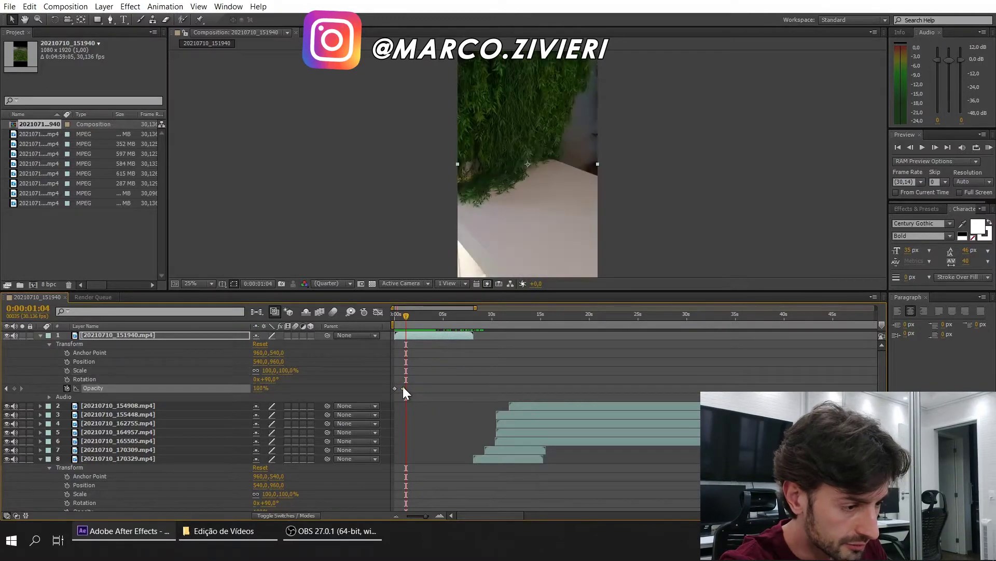
{"action": "left_click_drag", "start_coordinate": [404, 317], "coordinate": [381, 316]}
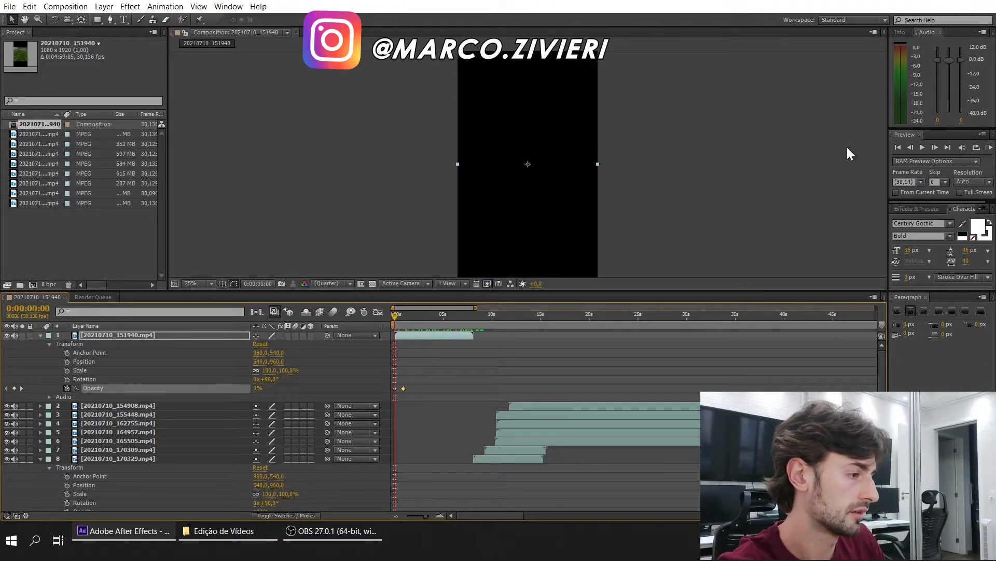
{"action": "left_click", "coordinate": [920, 147]}
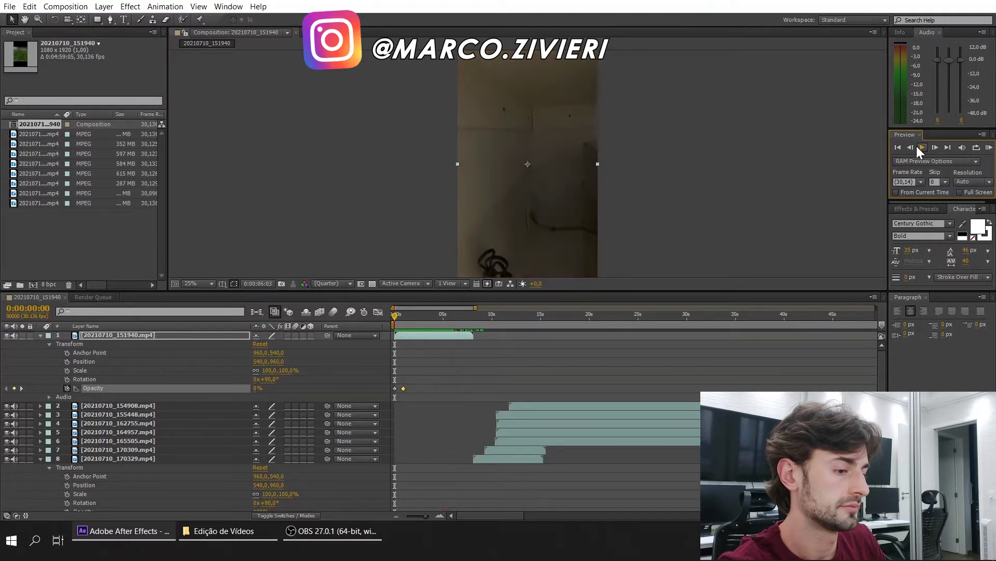
Time-stretch the 151940 clip to a new duration of 0:00:06:00, about 73.9%.
{"action": "left_click", "coordinate": [918, 147]}
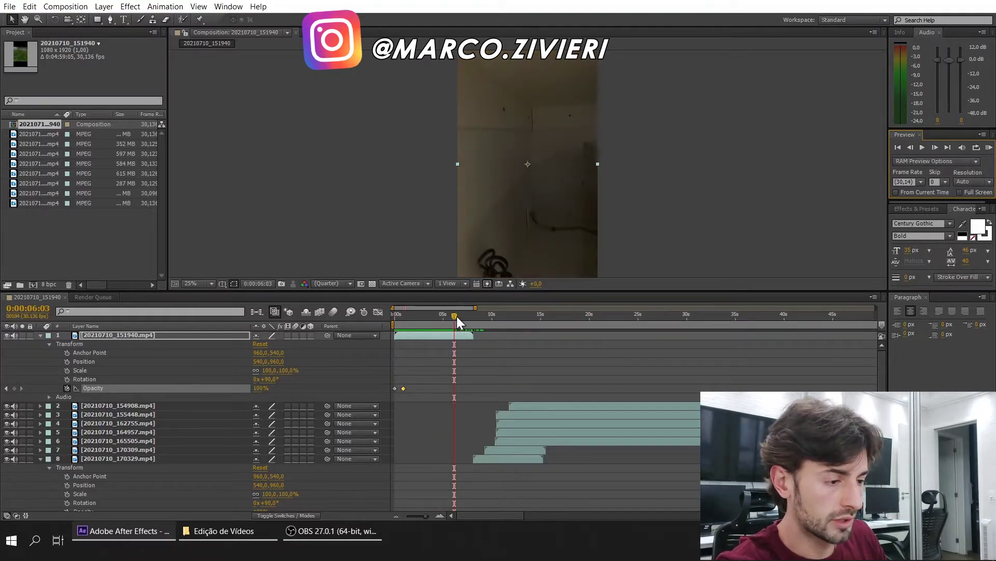
{"action": "left_click_drag", "start_coordinate": [457, 317], "coordinate": [459, 316]}
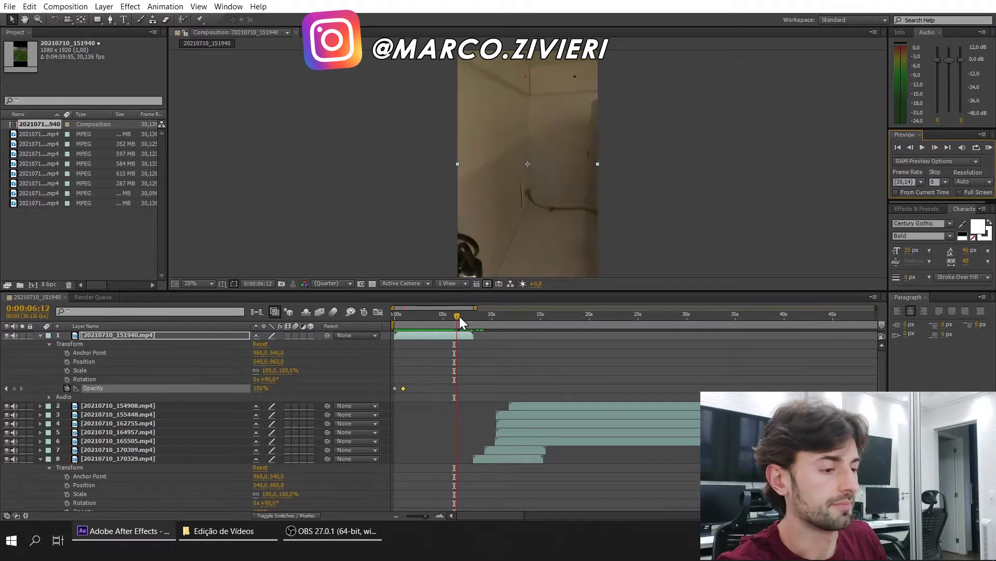
{"action": "left_click", "coordinate": [435, 337]}
{"action": "right_click", "coordinate": [435, 335]}
{"action": "mouse_move", "coordinate": [491, 171]}
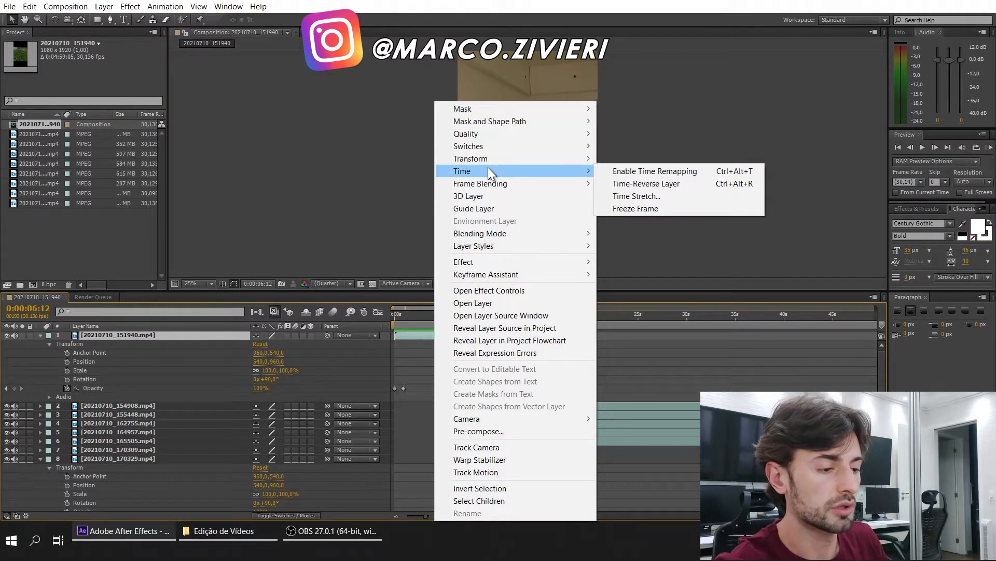
{"action": "left_click", "coordinate": [420, 373]}
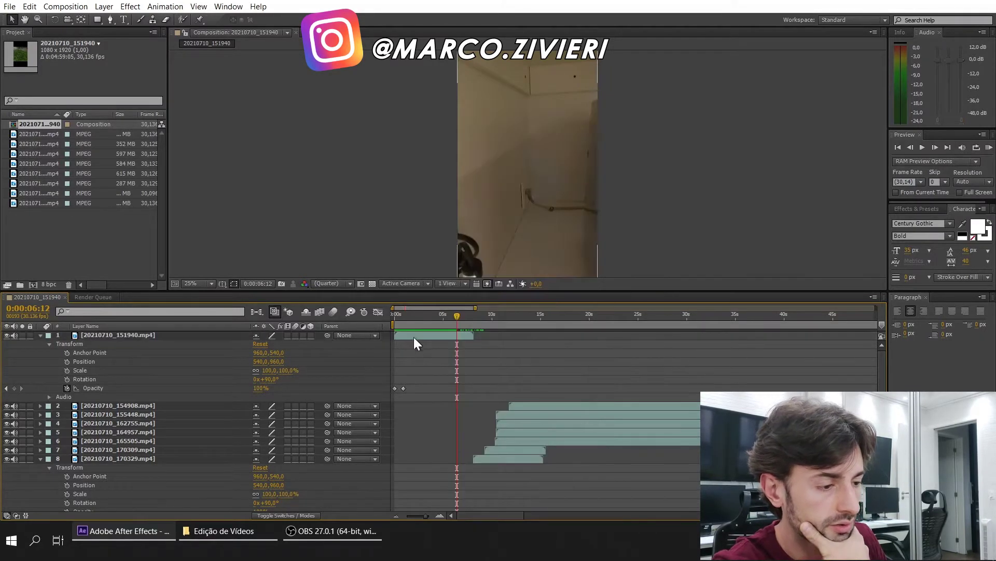
{"action": "left_click", "coordinate": [411, 338]}
{"action": "right_click", "coordinate": [409, 335]}
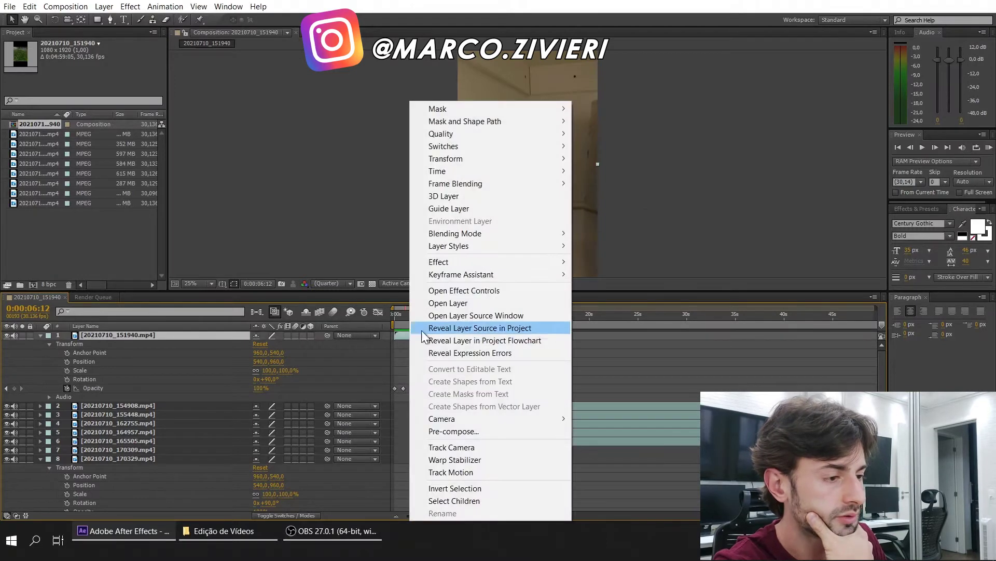
{"action": "left_click", "coordinate": [655, 196]}
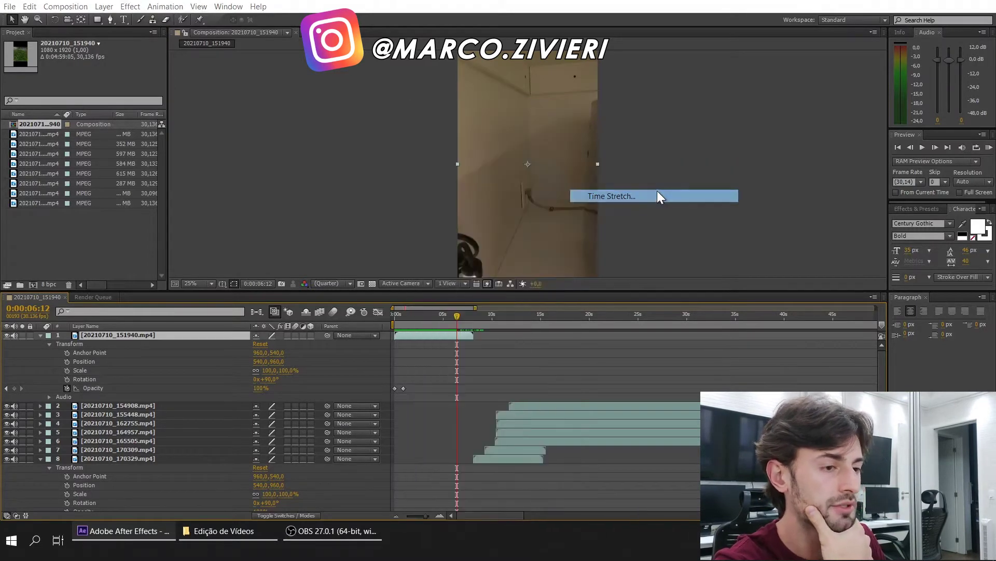
{"action": "left_click", "coordinate": [89, 72]}
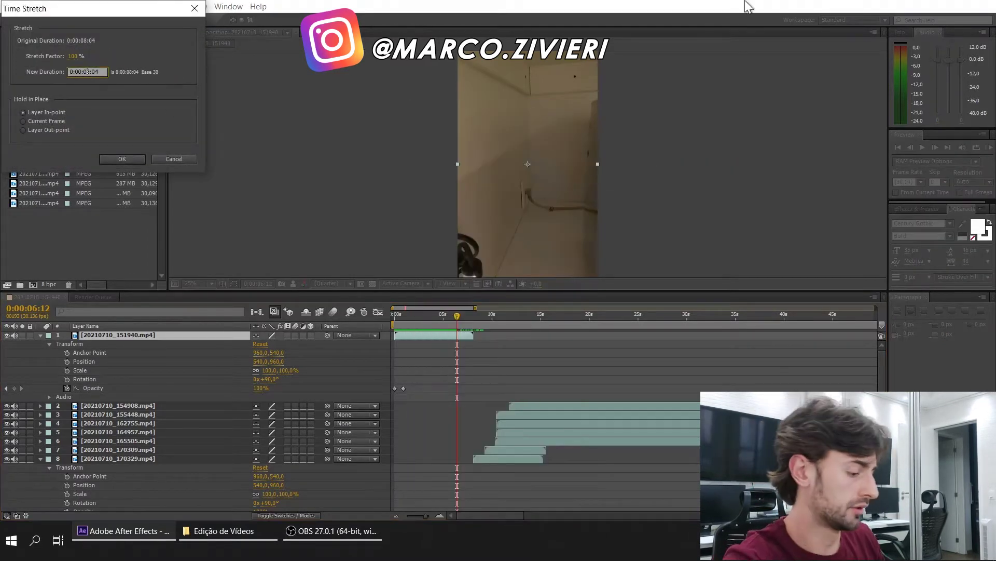
{"action": "type", "text": "604"}
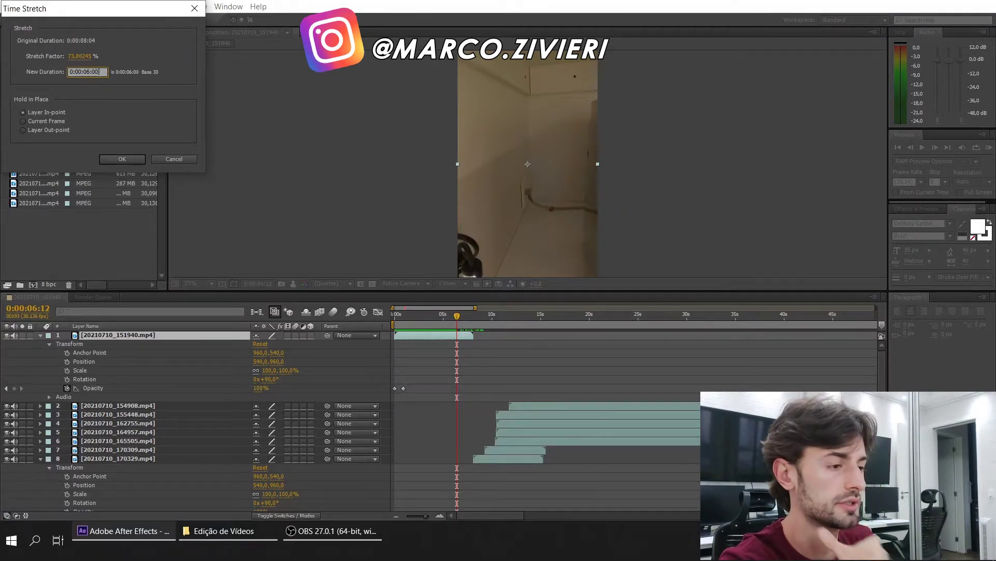
{"action": "key", "text": "Return"}
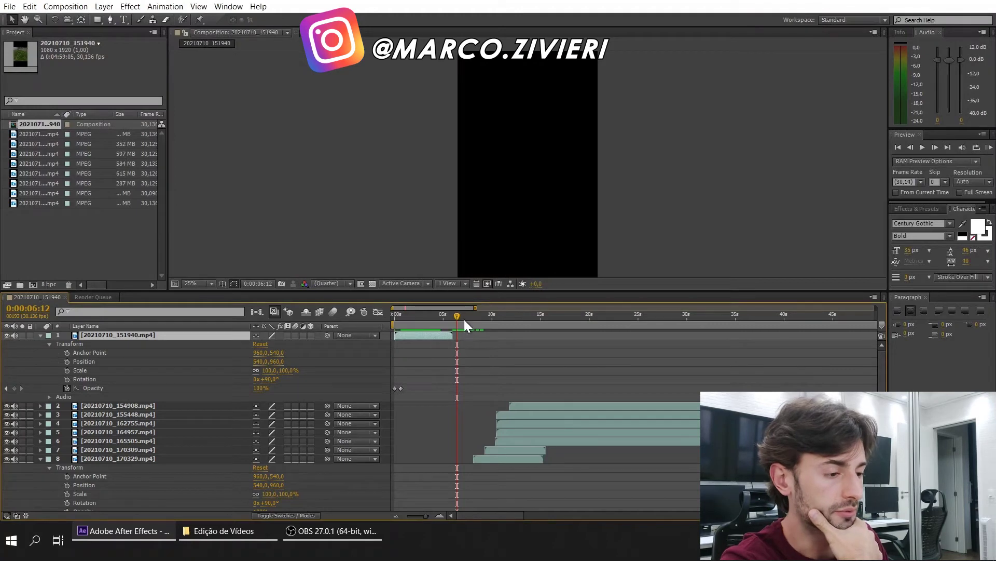
{"action": "left_click_drag", "start_coordinate": [450, 319], "coordinate": [447, 319]}
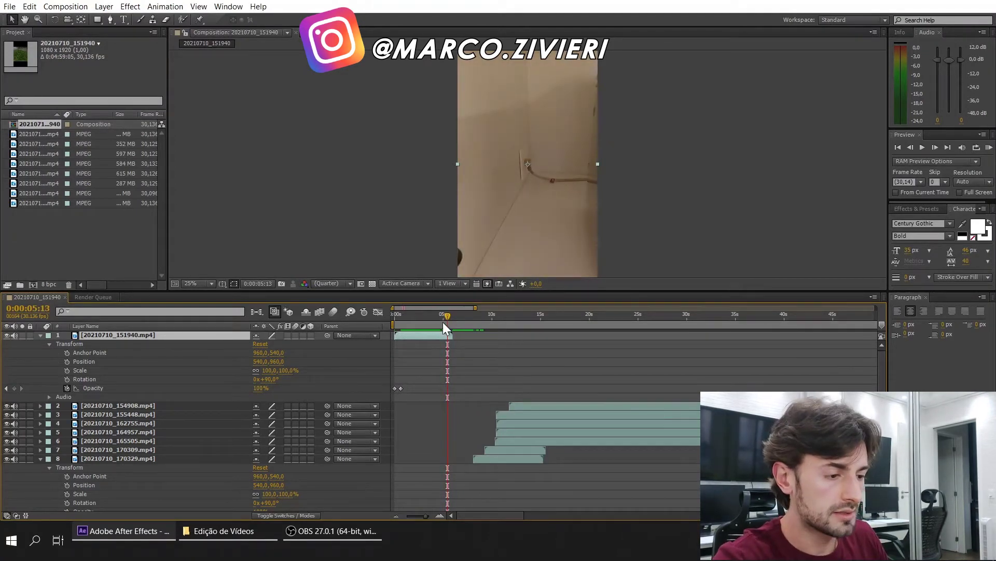
{"action": "left_click_drag", "start_coordinate": [444, 317], "coordinate": [441, 317]}
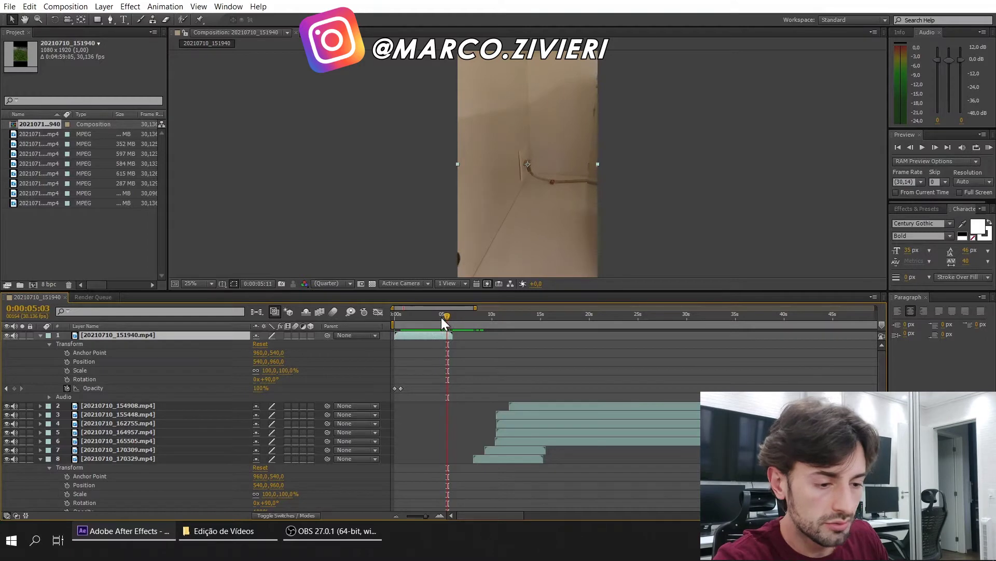
{"action": "left_click", "coordinate": [101, 456]}
{"action": "left_click_drag", "start_coordinate": [103, 452], "coordinate": [106, 403]}
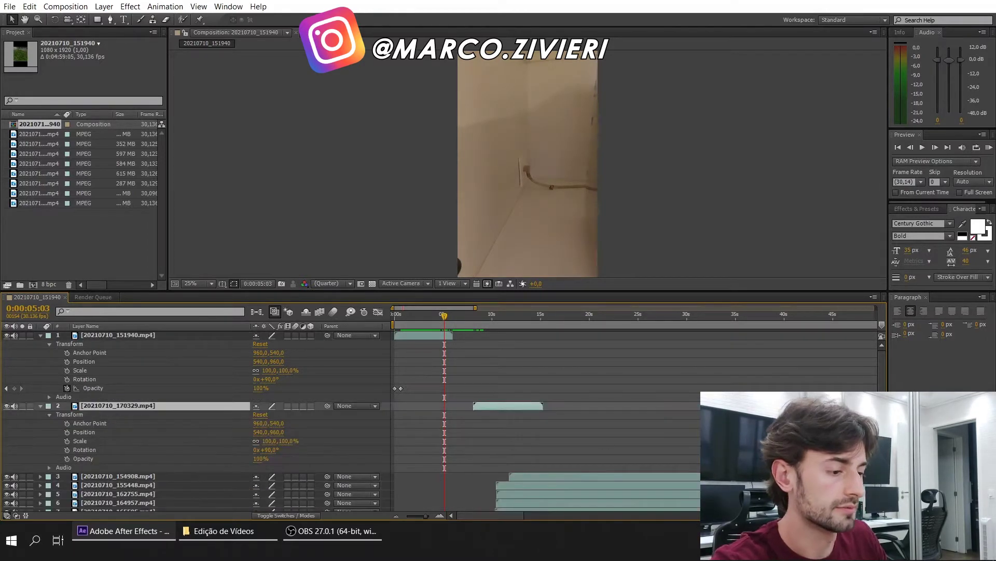
{"action": "left_click_drag", "start_coordinate": [494, 402], "coordinate": [463, 403]}
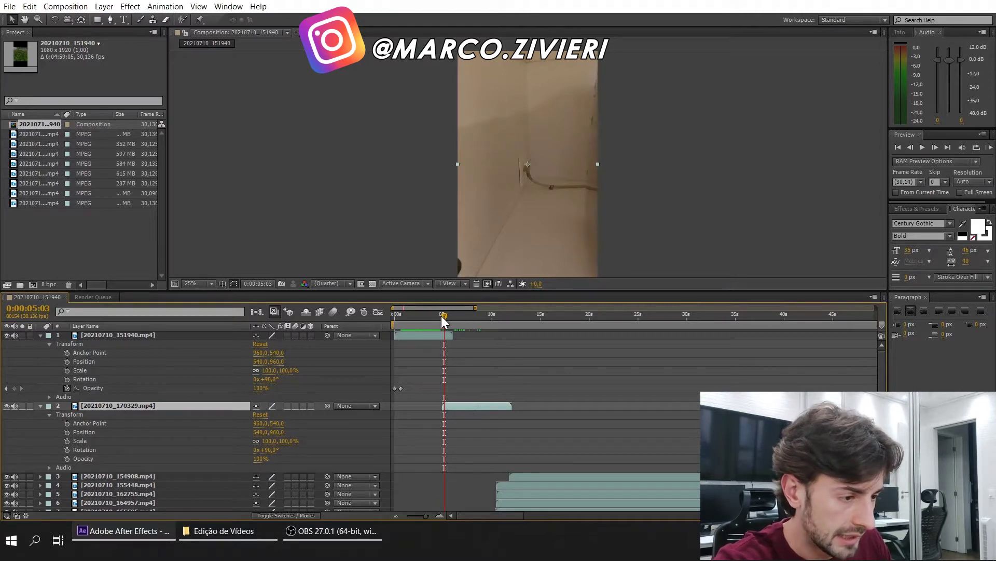
{"action": "key", "text": "Page_Up"}
{"action": "key", "text": "Page_Up"}
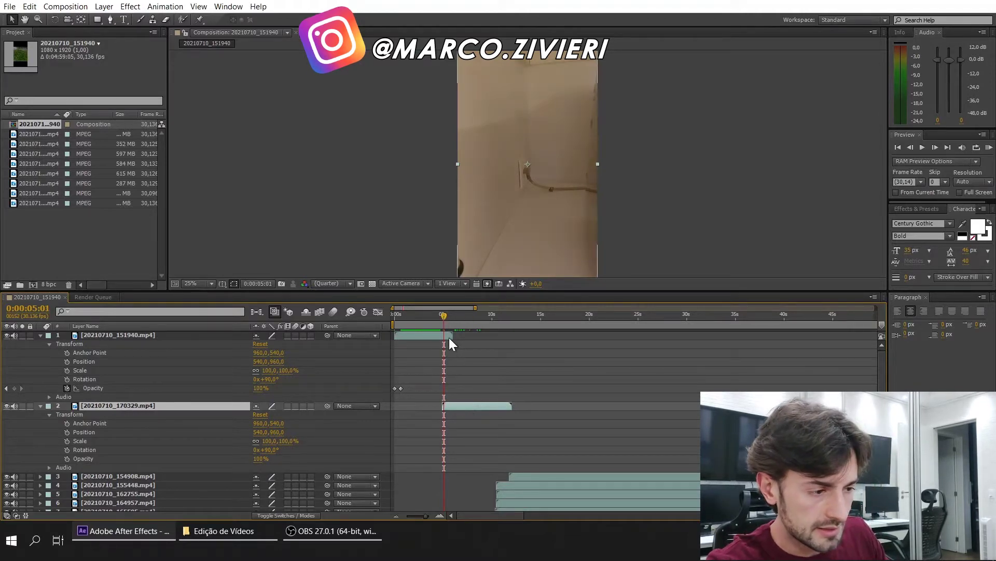
{"action": "double_click", "coordinate": [450, 338]}
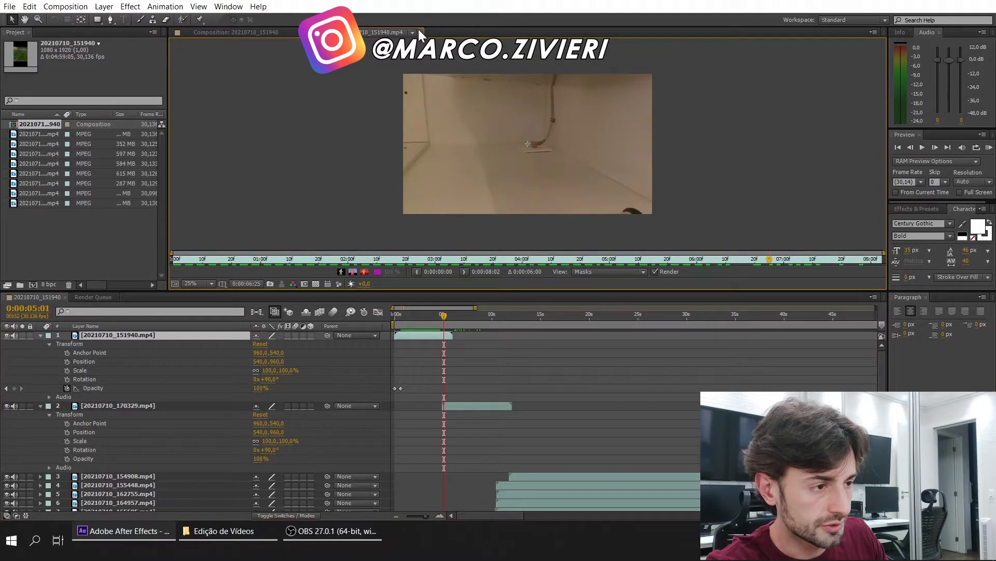
{"action": "left_click", "coordinate": [420, 32]}
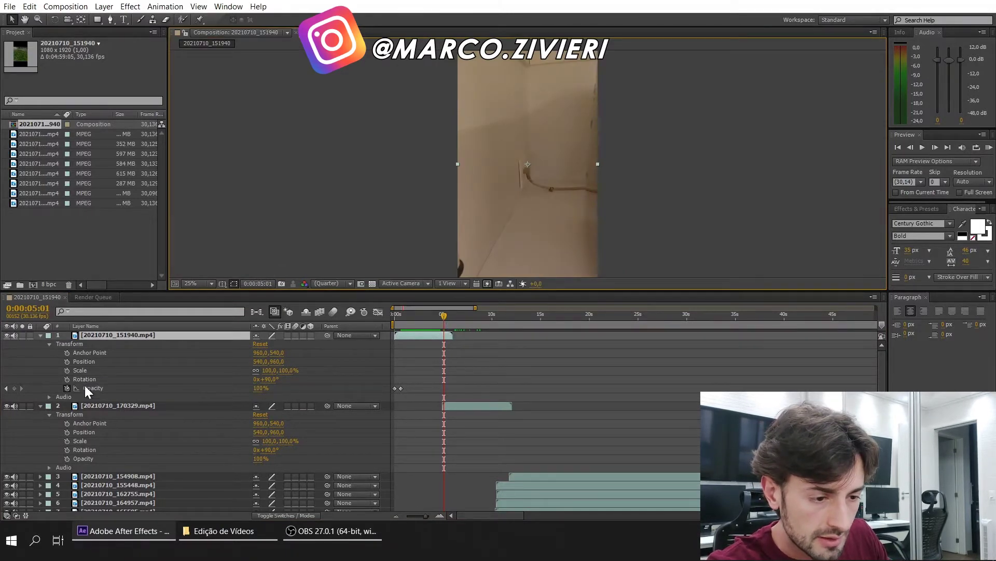
Key the first clip's opacity at 100% at 0:00:05:01 and 0% around 0:00:05:24.
{"action": "right_click", "coordinate": [98, 386]}
{"action": "left_click", "coordinate": [155, 421]}
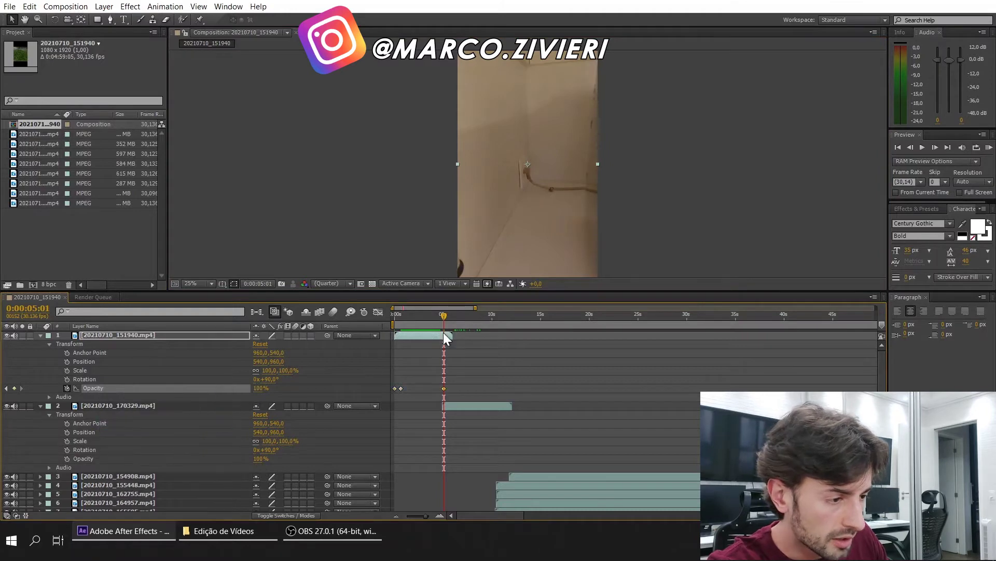
{"action": "left_click_drag", "start_coordinate": [446, 316], "coordinate": [453, 317]}
{"action": "left_click_drag", "start_coordinate": [261, 388], "coordinate": [208, 386]}
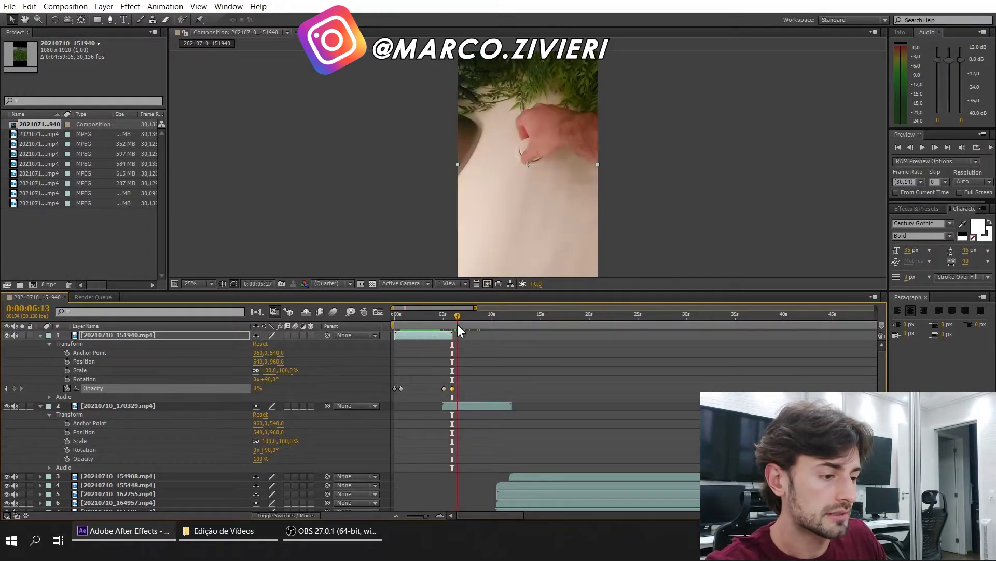
{"action": "left_click_drag", "start_coordinate": [456, 324], "coordinate": [505, 320]}
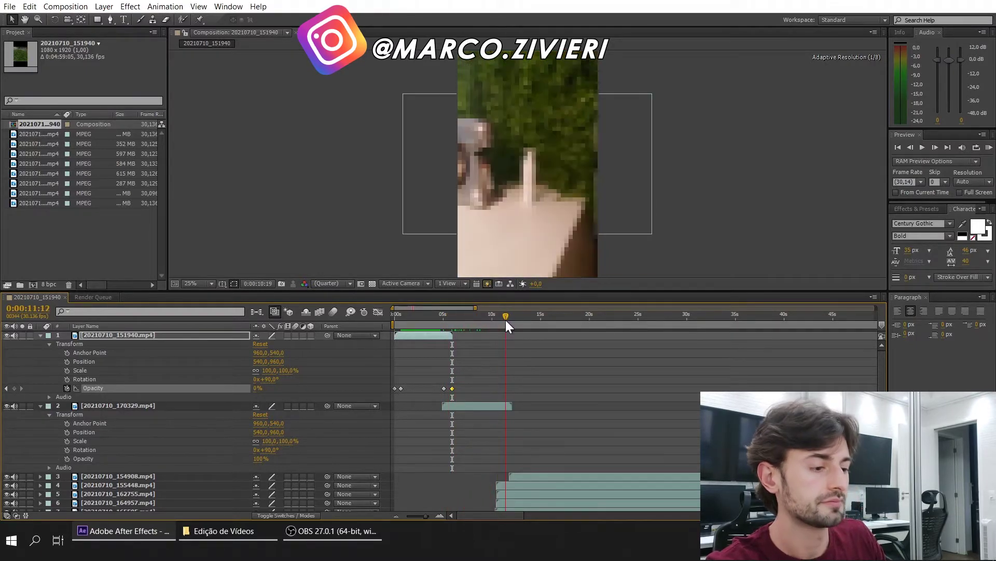
{"action": "left_click", "coordinate": [469, 406]}
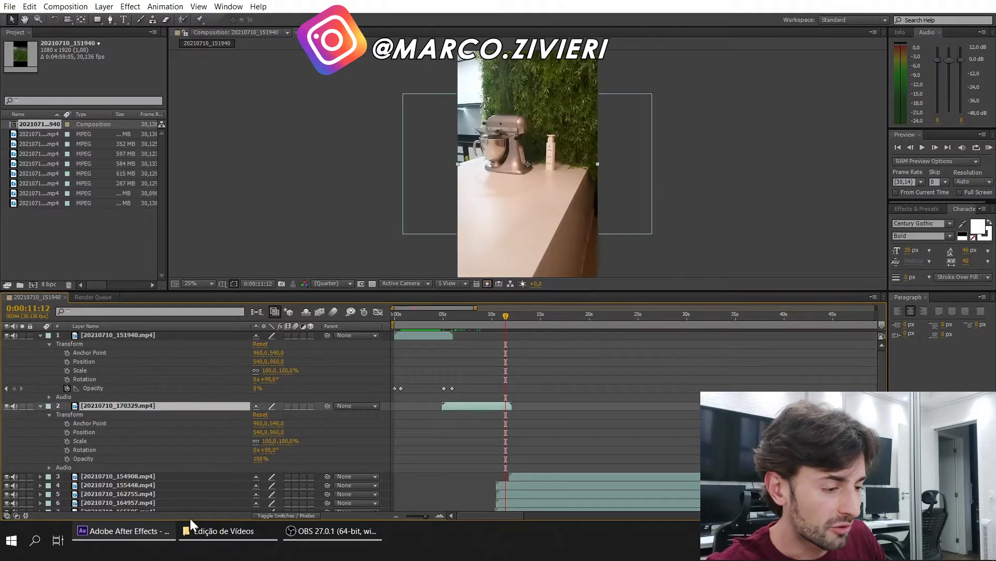
Move 20210710_170309.mp4 to second in the stack, starting it during the first clip's fade.
{"action": "scroll", "coordinate": [439, 428], "scroll_direction": "down", "scroll_amount": 1}
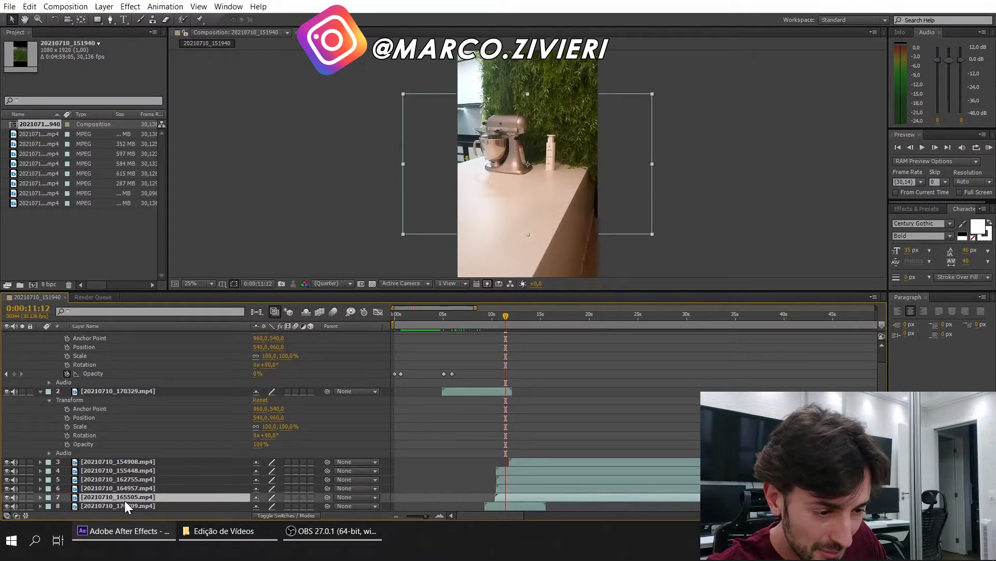
{"action": "left_click", "coordinate": [123, 505]}
{"action": "left_click_drag", "start_coordinate": [123, 505], "coordinate": [126, 386]}
{"action": "left_click", "coordinate": [522, 385]}
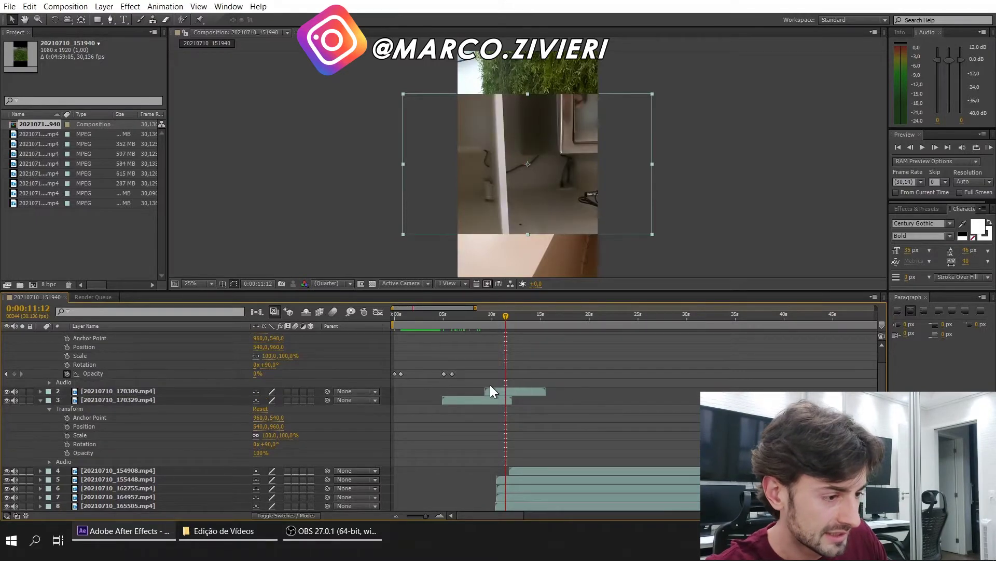
{"action": "left_click_drag", "start_coordinate": [499, 393], "coordinate": [456, 389]}
{"action": "left_click_drag", "start_coordinate": [434, 313], "coordinate": [440, 315]}
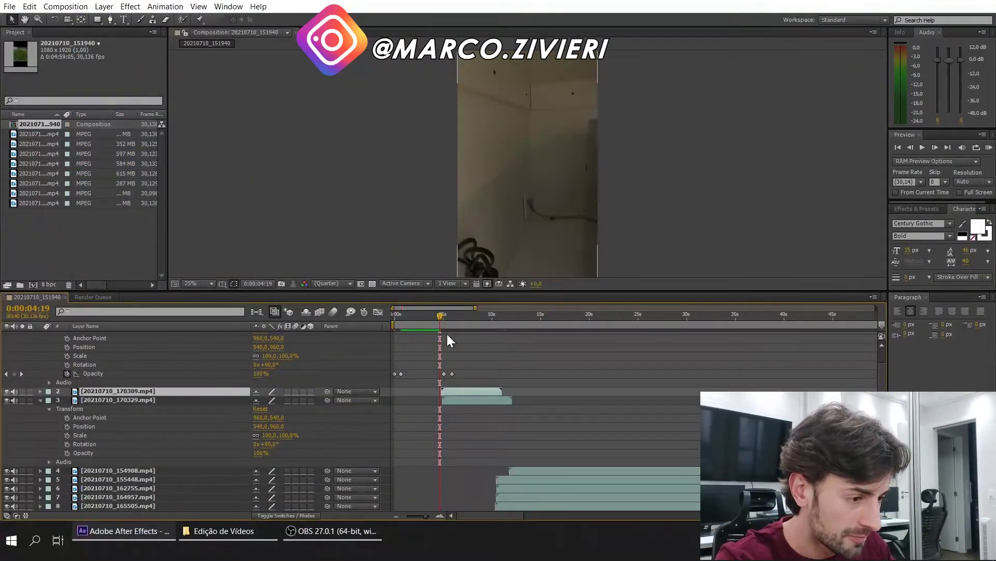
{"action": "left_click", "coordinate": [443, 320]}
{"action": "left_click_drag", "start_coordinate": [443, 319], "coordinate": [447, 319]}
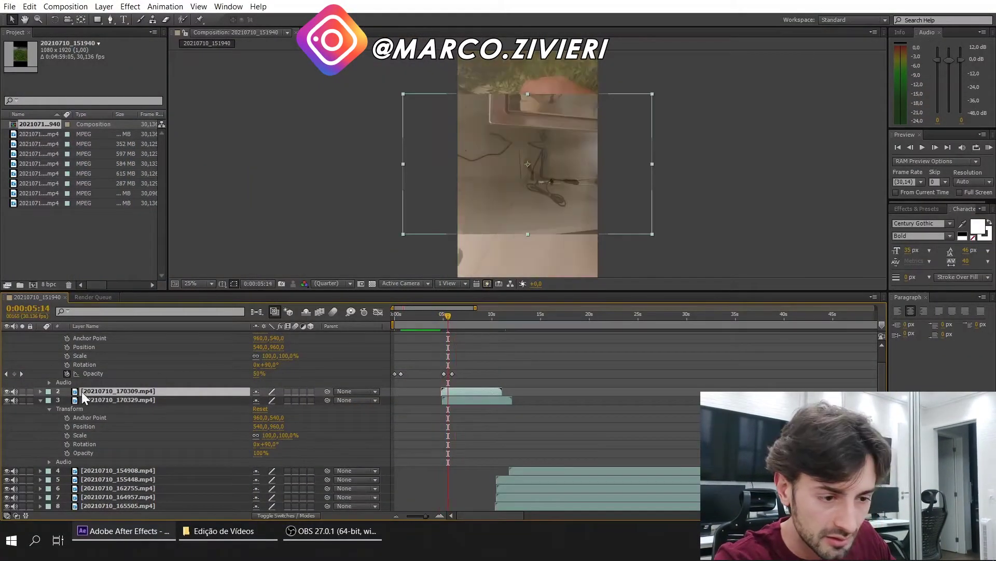
Rotate the 170309 clip 90° and scrub past the cross-fade to check it.
{"action": "left_click", "coordinate": [40, 391]}
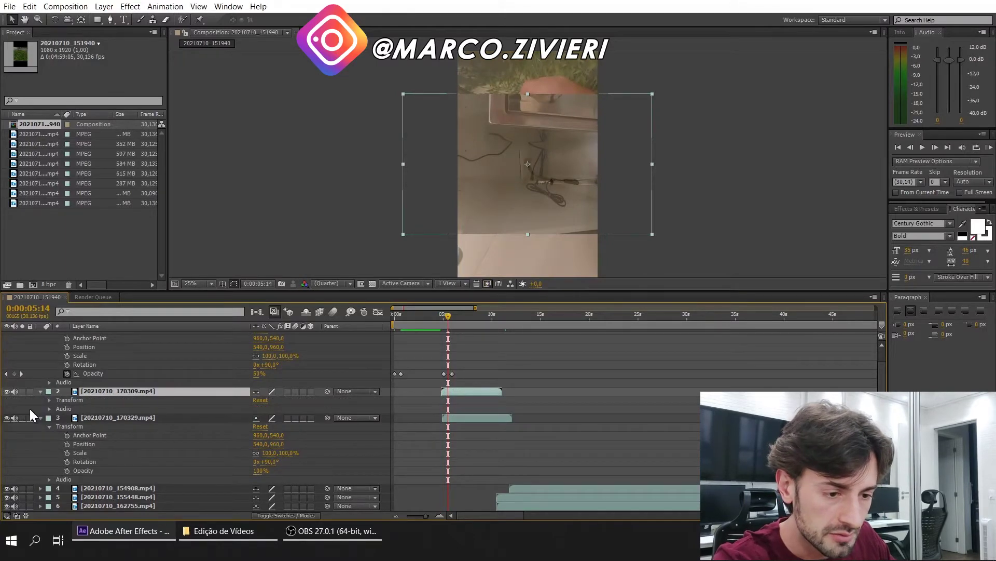
{"action": "left_click", "coordinate": [49, 399]}
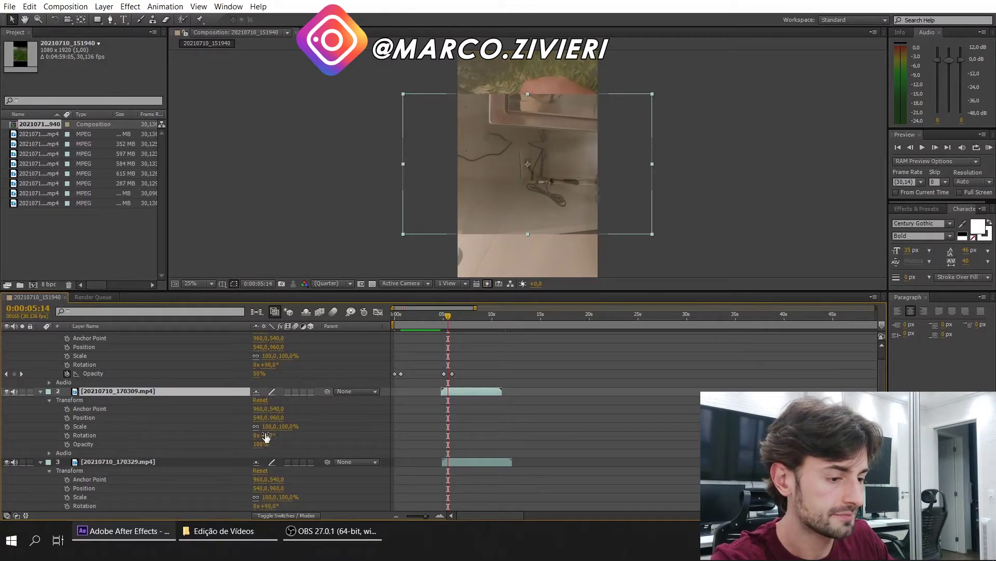
{"action": "left_click", "coordinate": [263, 434]}
{"action": "type", "text": "90"}
{"action": "key", "text": "Return"}
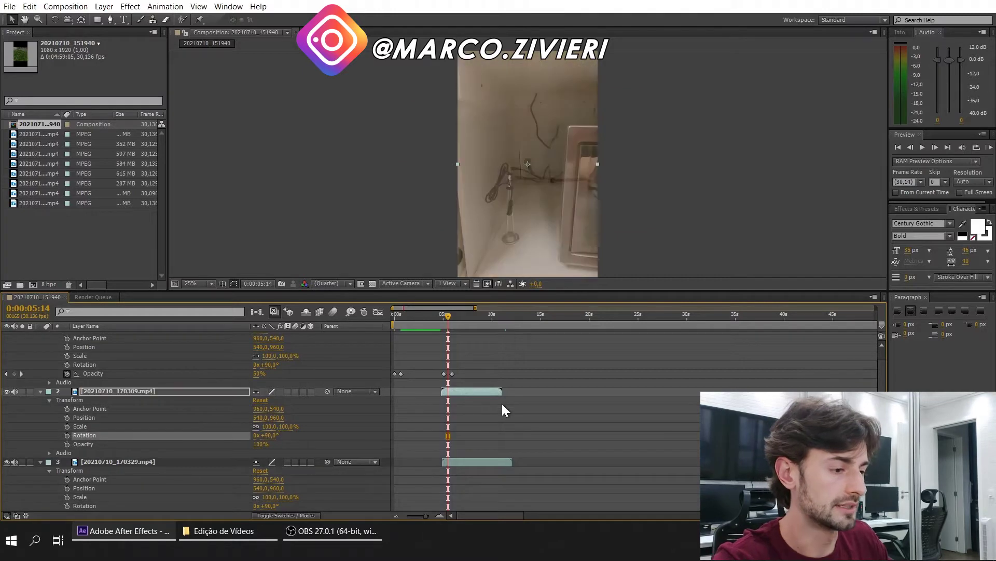
{"action": "left_click_drag", "start_coordinate": [446, 313], "coordinate": [452, 315]}
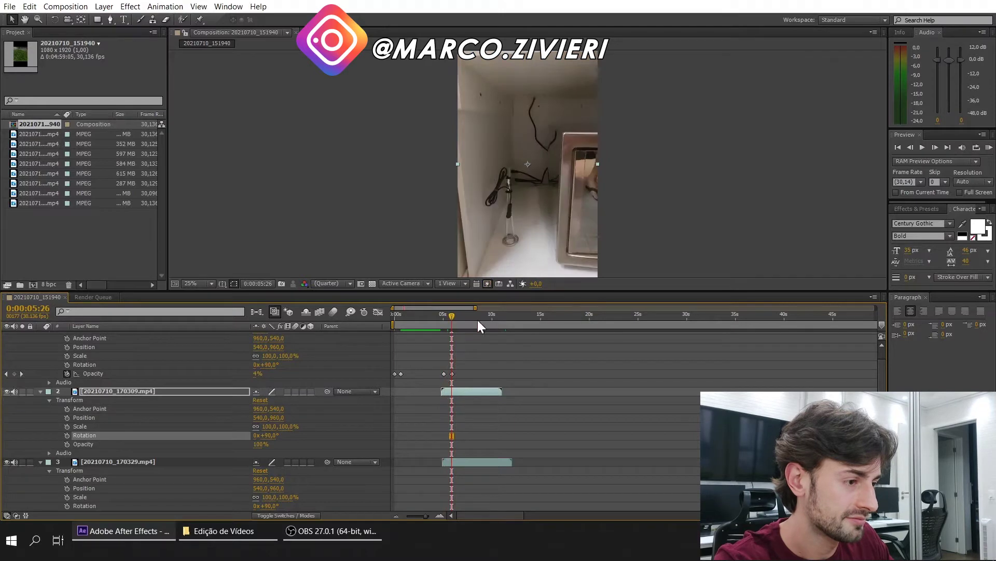
Time-stretch the 170309 clip to a new duration of 0:00:04:09, about 68.56%.
{"action": "right_click", "coordinate": [471, 391]}
{"action": "mouse_move", "coordinate": [503, 172]}
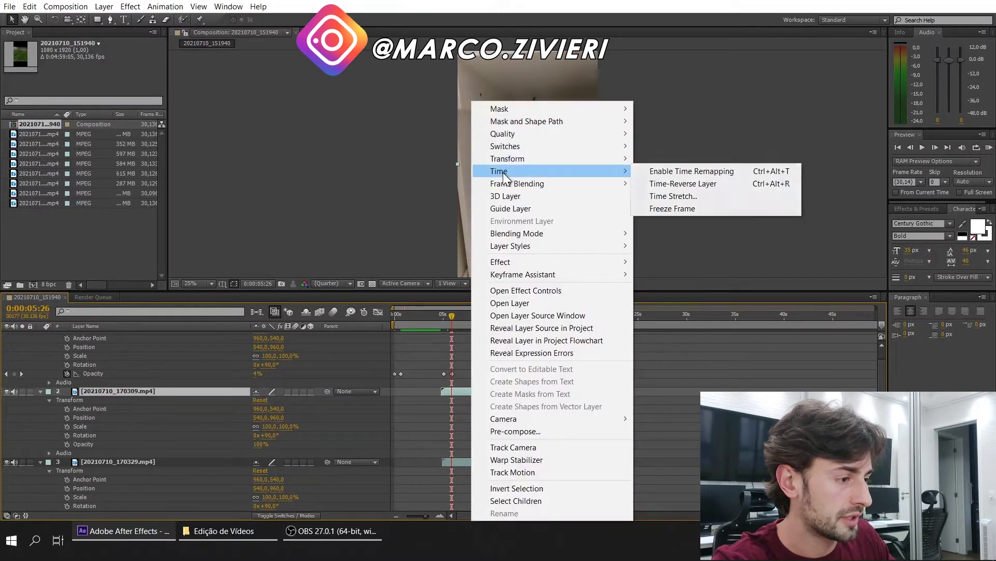
{"action": "left_click", "coordinate": [706, 194]}
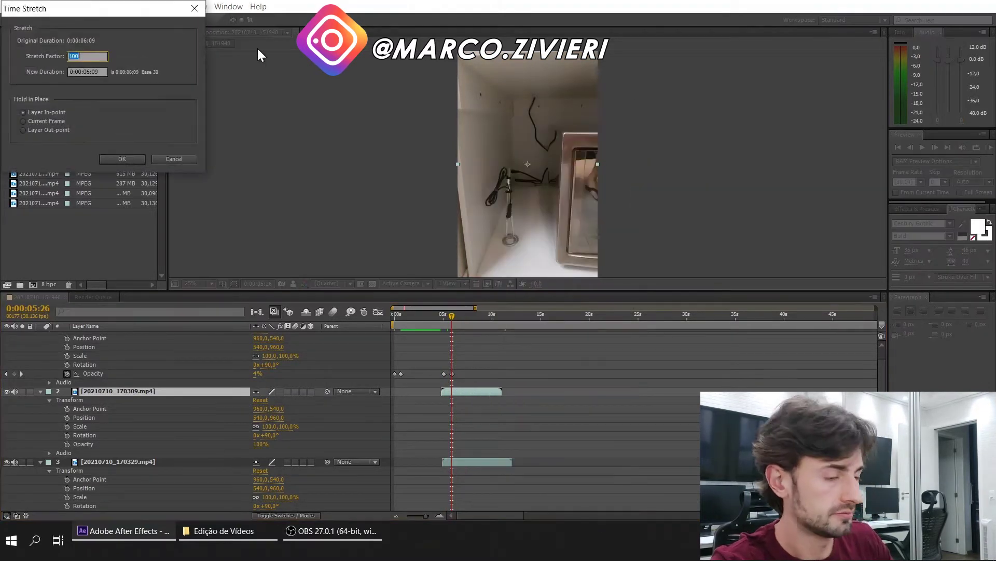
{"action": "left_click", "coordinate": [83, 71]}
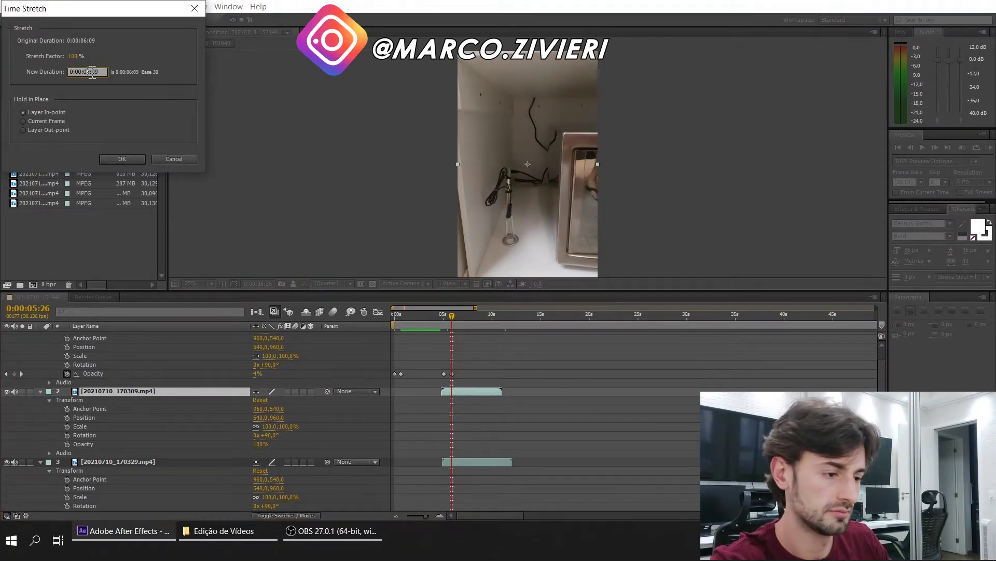
{"action": "type", "text": "5"}
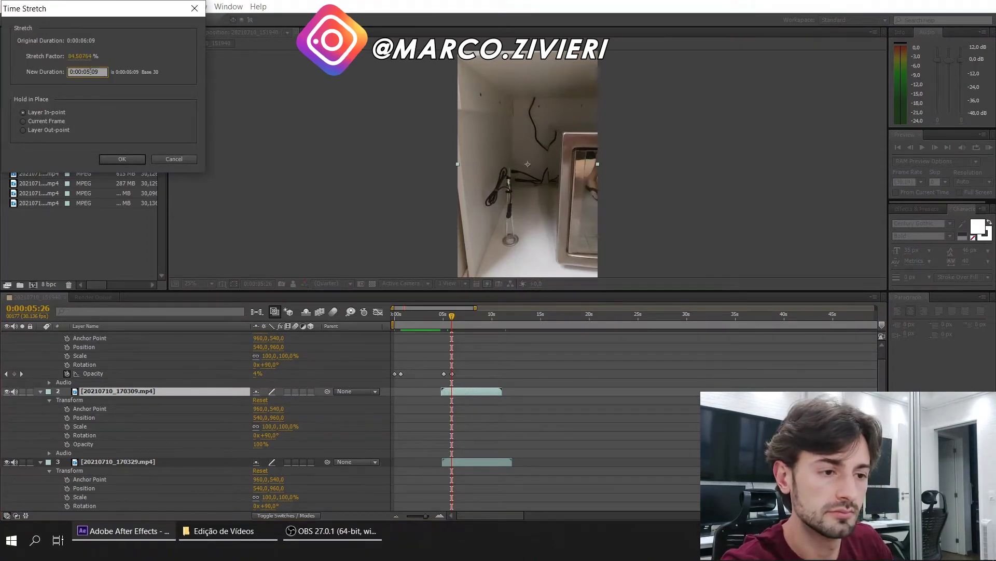
{"action": "left_click", "coordinate": [90, 71]}
{"action": "type", "text": "4"}
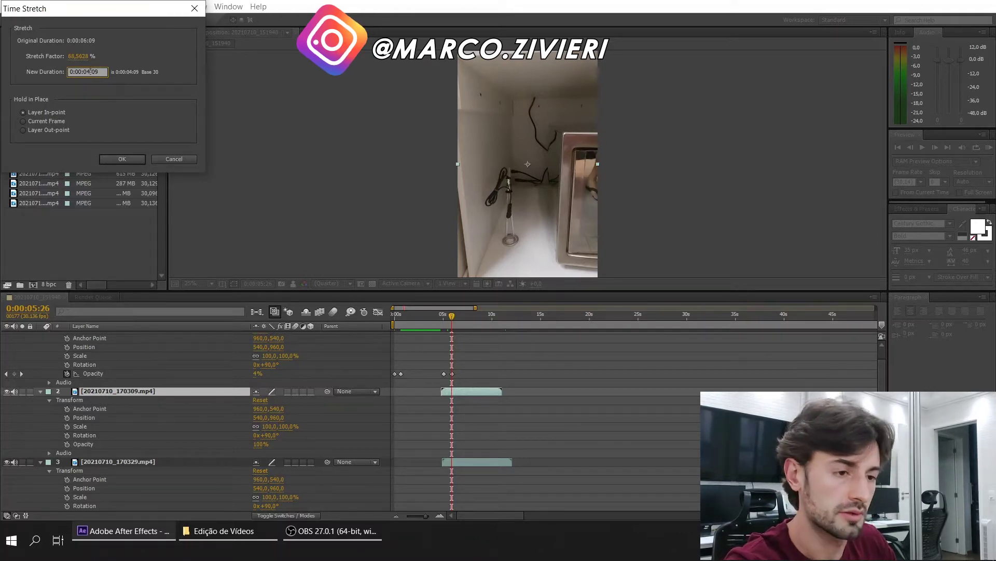
{"action": "key", "text": "Return"}
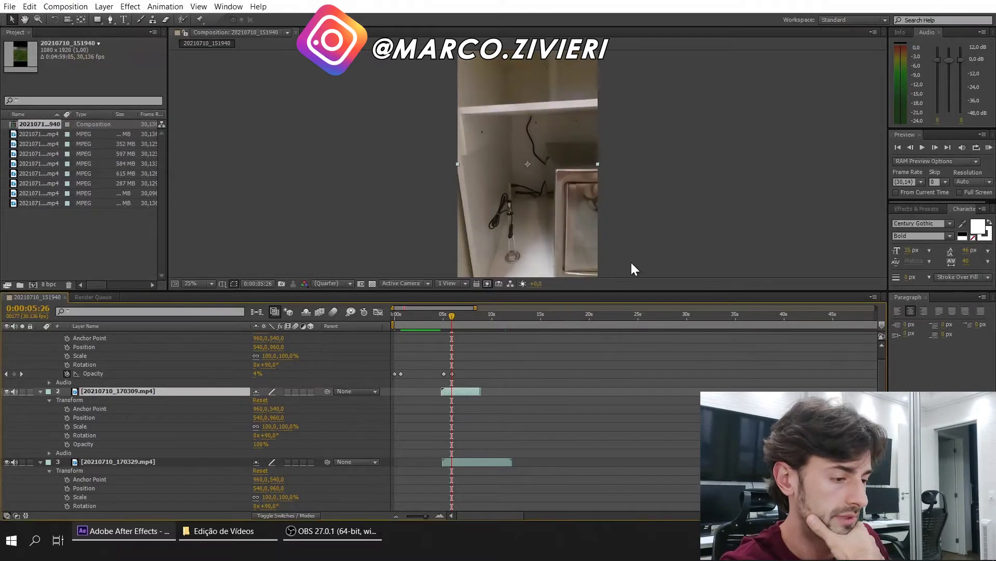
Play back the cross-fade from about three seconds to check the transition.
{"action": "left_click_drag", "start_coordinate": [448, 316], "coordinate": [440, 316]}
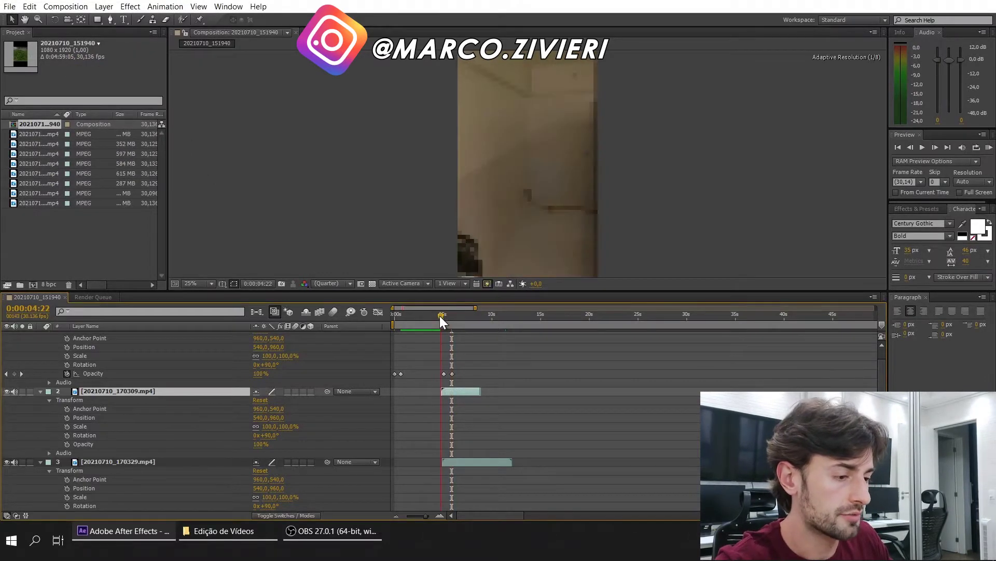
{"action": "left_click", "coordinate": [923, 147]}
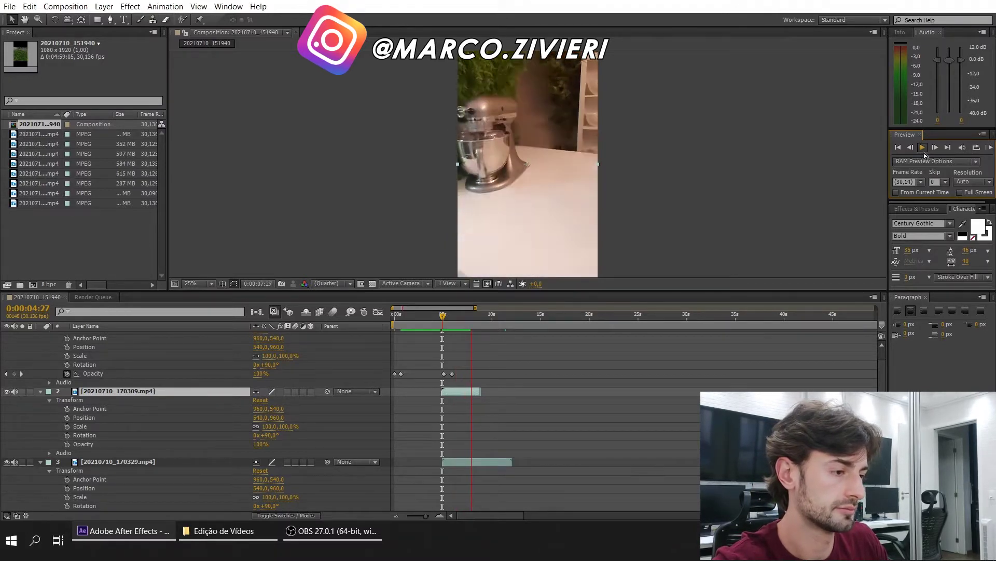
{"action": "left_click", "coordinate": [924, 151]}
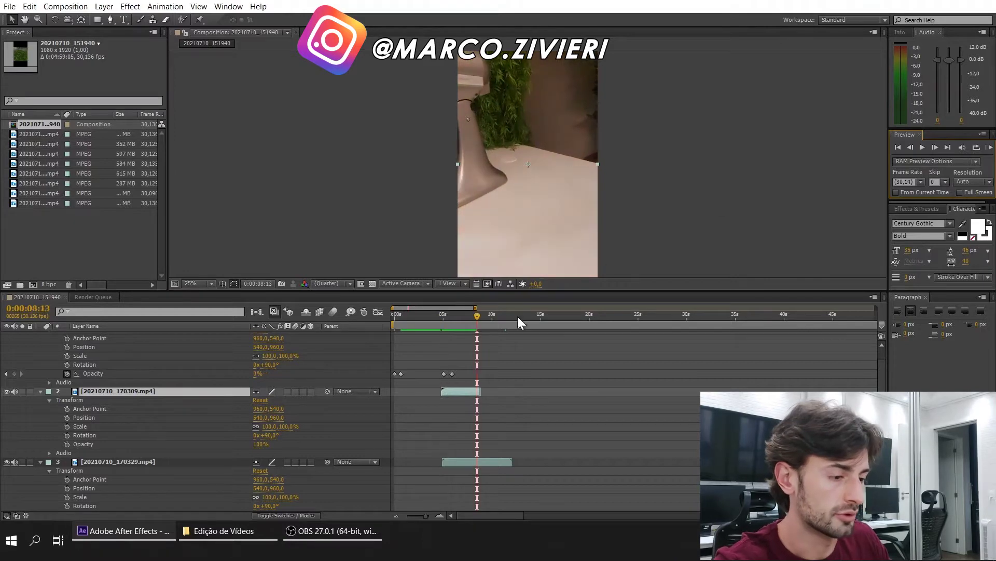
{"action": "left_click", "coordinate": [426, 312]}
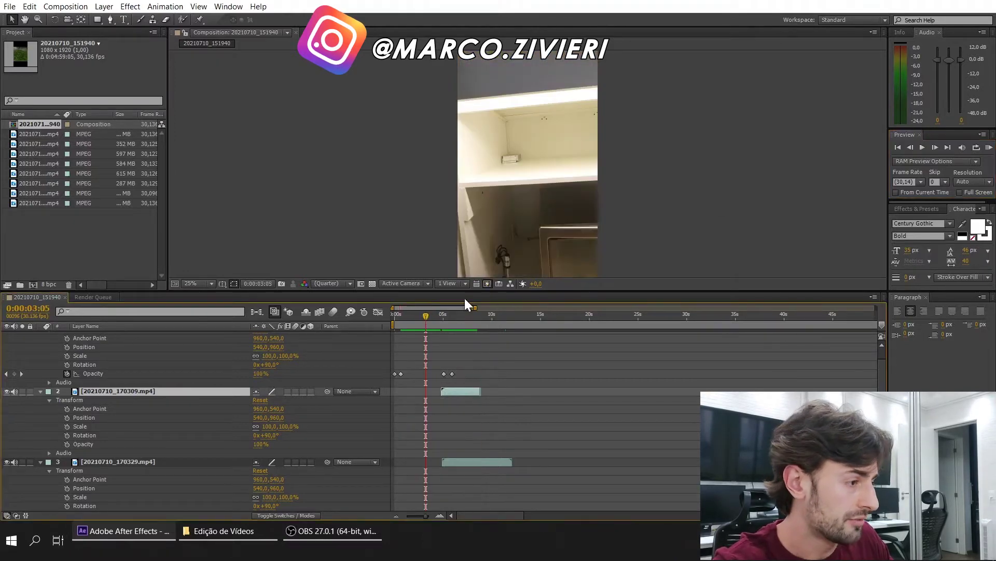
{"action": "left_click", "coordinate": [923, 148]}
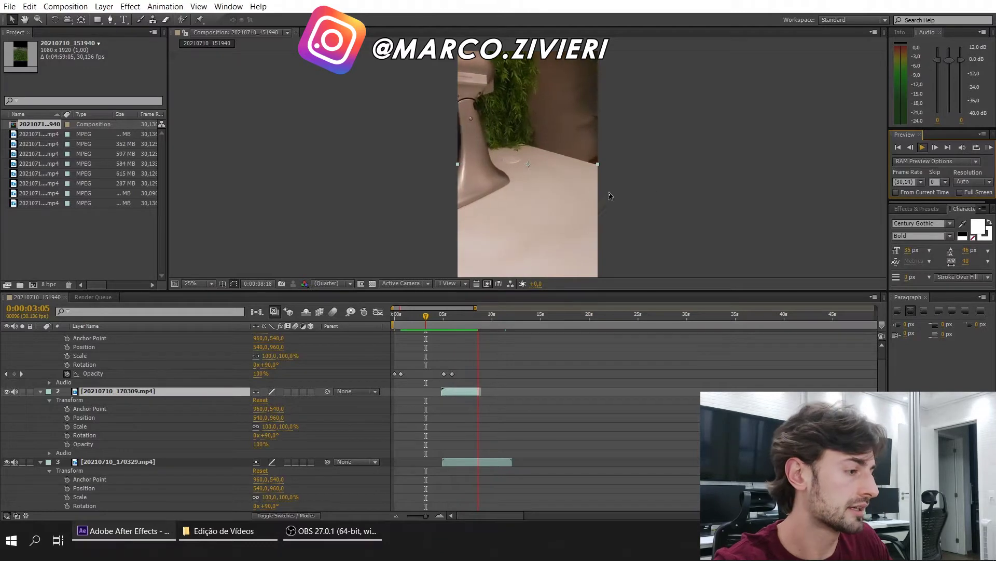
{"action": "key", "text": "space"}
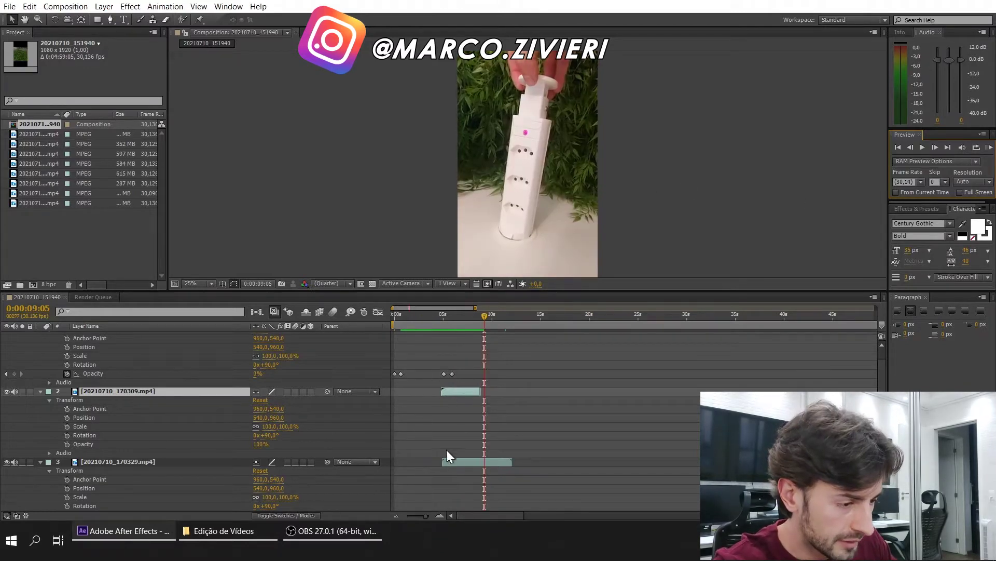
Move clip 20210710_170329 to start around 8.5 s, and zoom the timeline to 0–20 seconds.
{"action": "left_click_drag", "start_coordinate": [459, 463], "coordinate": [492, 464]}
{"action": "left_click_drag", "start_coordinate": [496, 313], "coordinate": [482, 314]}
{"action": "left_click_drag", "start_coordinate": [424, 516], "coordinate": [427, 516]}
{"action": "left_click_drag", "start_coordinate": [581, 319], "coordinate": [581, 319]}
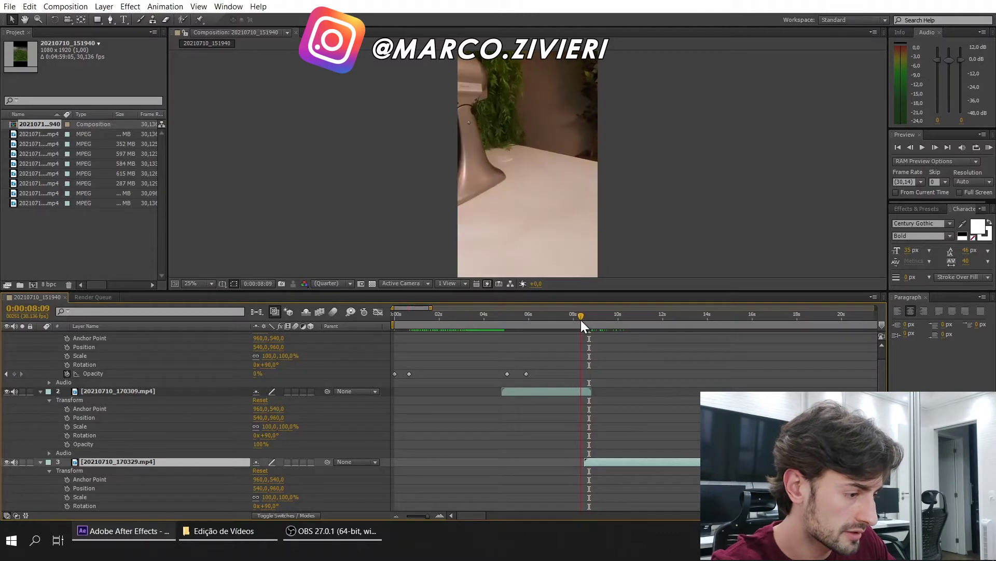
Fade clip 170309's opacity from 100% at 8:09 to 0% at 8:24, overlapping clip 170329.
{"action": "right_click", "coordinate": [104, 443]}
{"action": "left_click", "coordinate": [166, 370]}
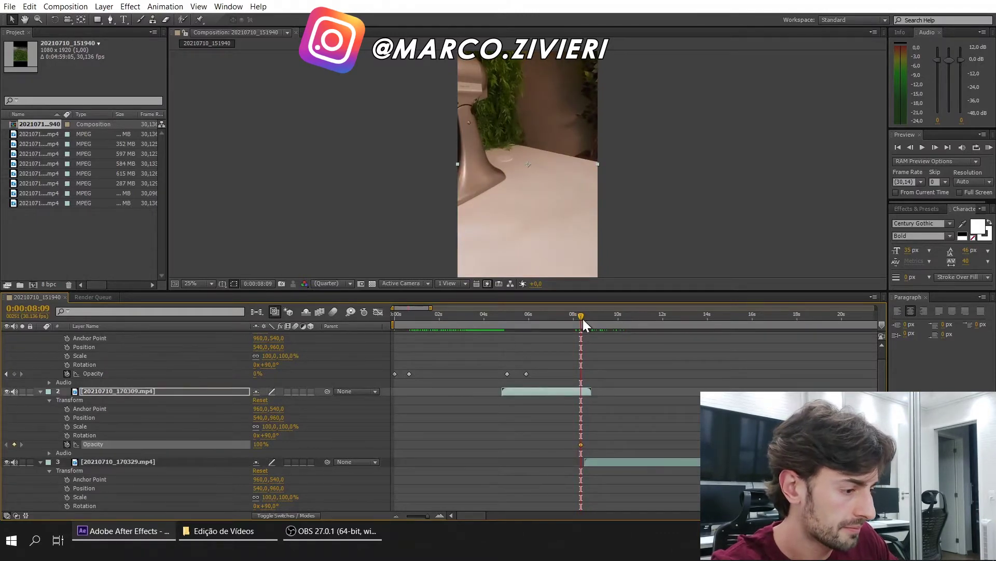
{"action": "left_click_drag", "start_coordinate": [584, 319], "coordinate": [592, 319]}
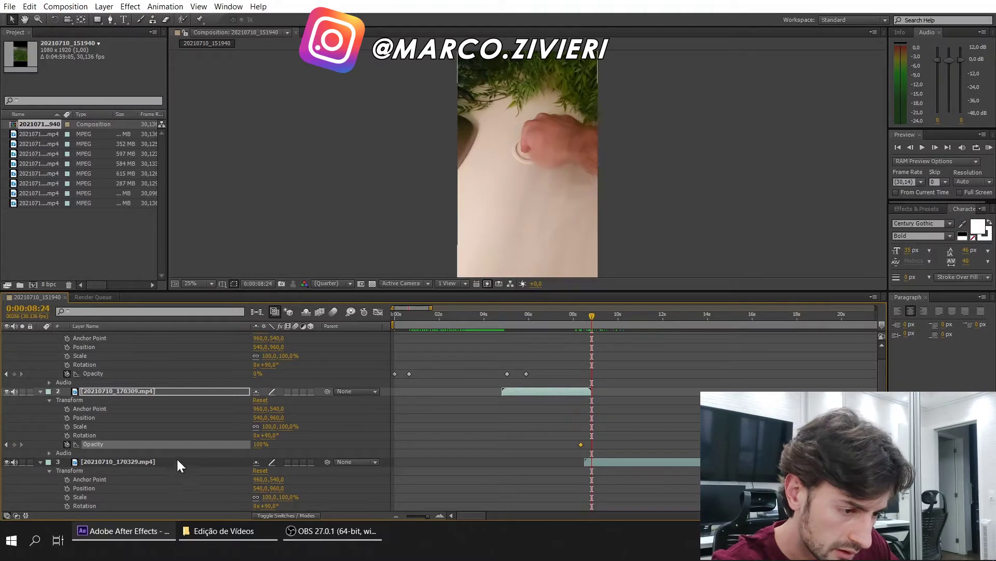
{"action": "left_click_drag", "start_coordinate": [259, 444], "coordinate": [208, 443]}
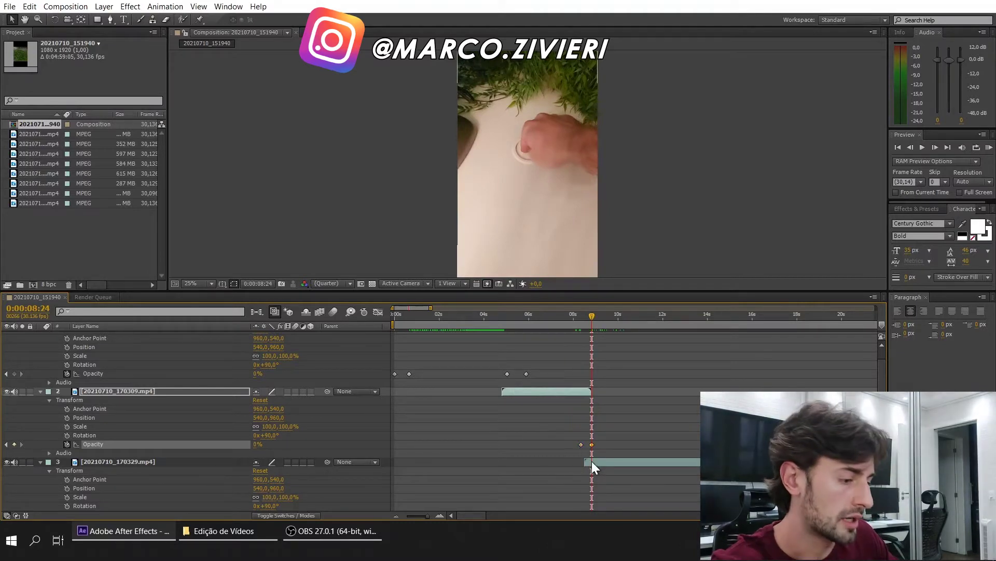
{"action": "left_click_drag", "start_coordinate": [591, 461], "coordinate": [587, 460]}
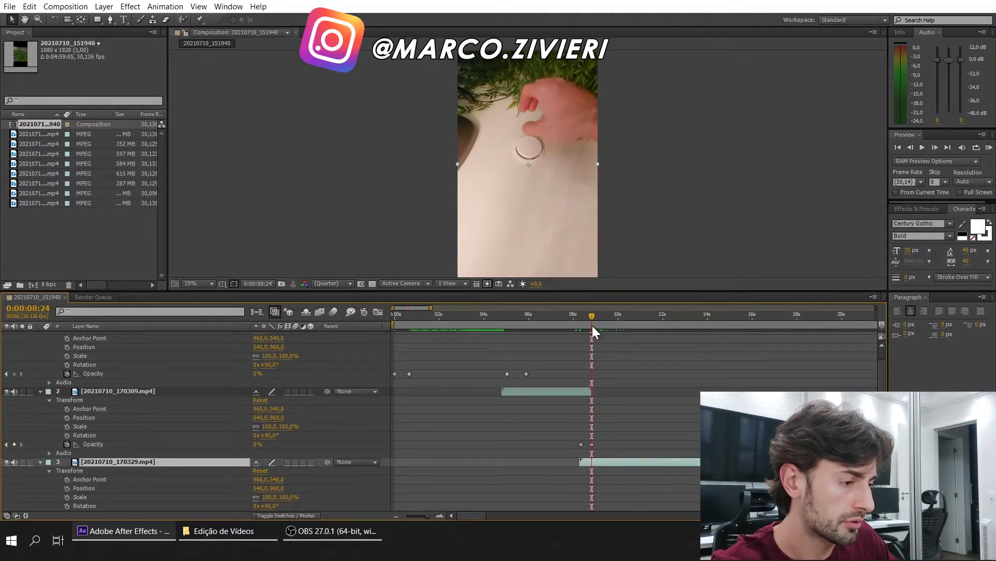
{"action": "left_click_drag", "start_coordinate": [593, 325], "coordinate": [638, 320]}
Time-stretch clip 20210710_170329 to 90%, then scrub from 9:21 to check it.
{"action": "right_click", "coordinate": [664, 461]}
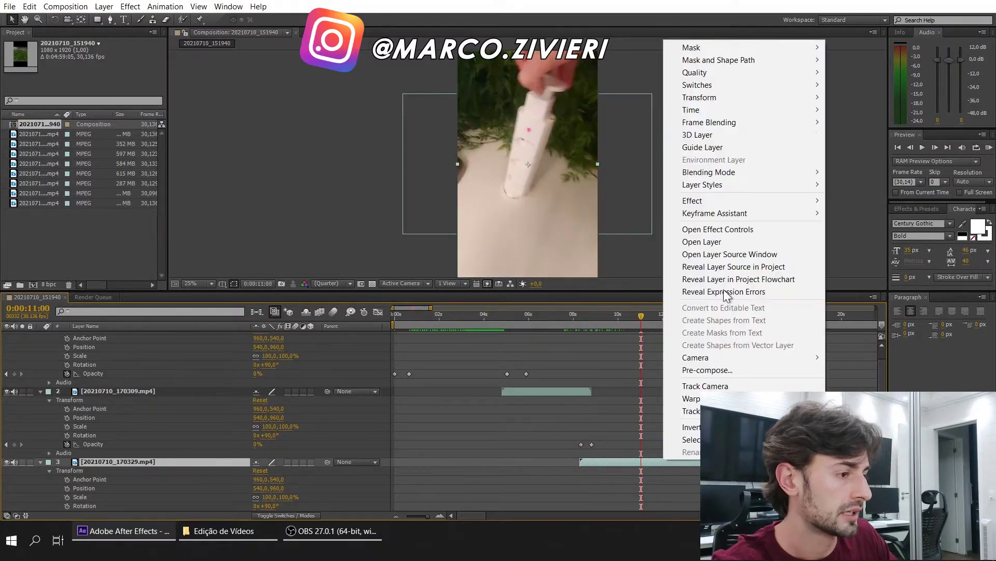
{"action": "mouse_move", "coordinate": [710, 111]}
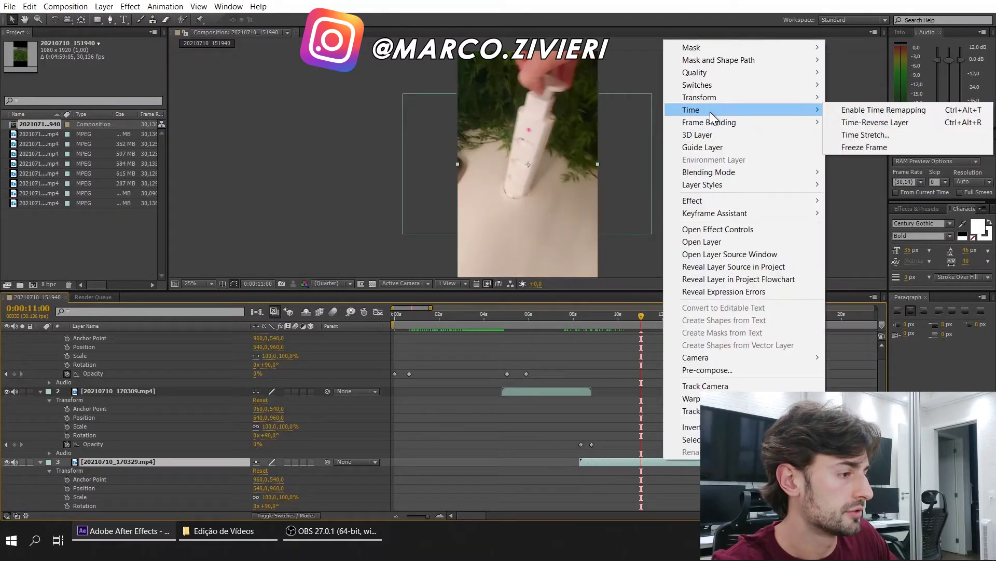
{"action": "left_click", "coordinate": [860, 133]}
{"action": "type", "text": "90"}
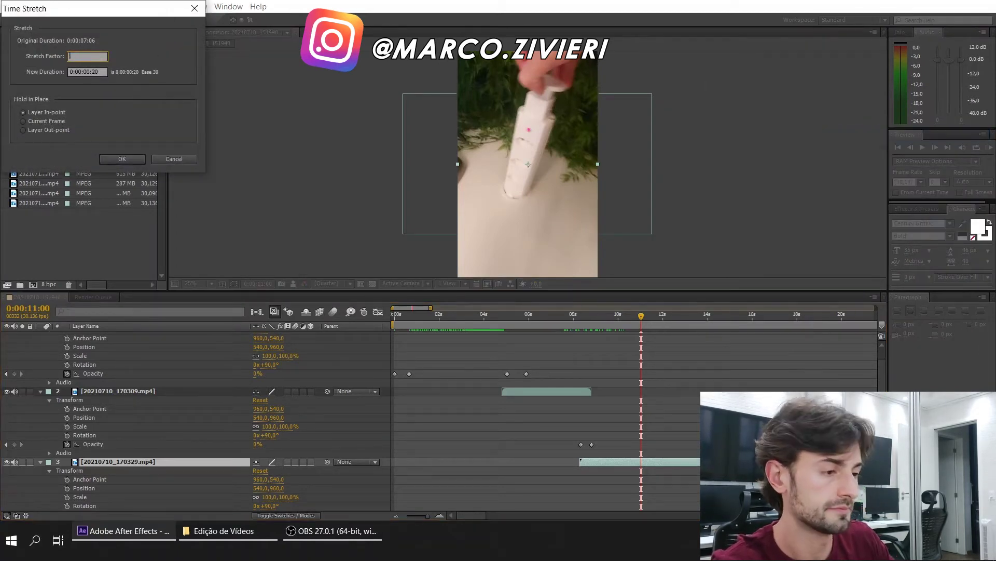
{"action": "key", "text": "Return"}
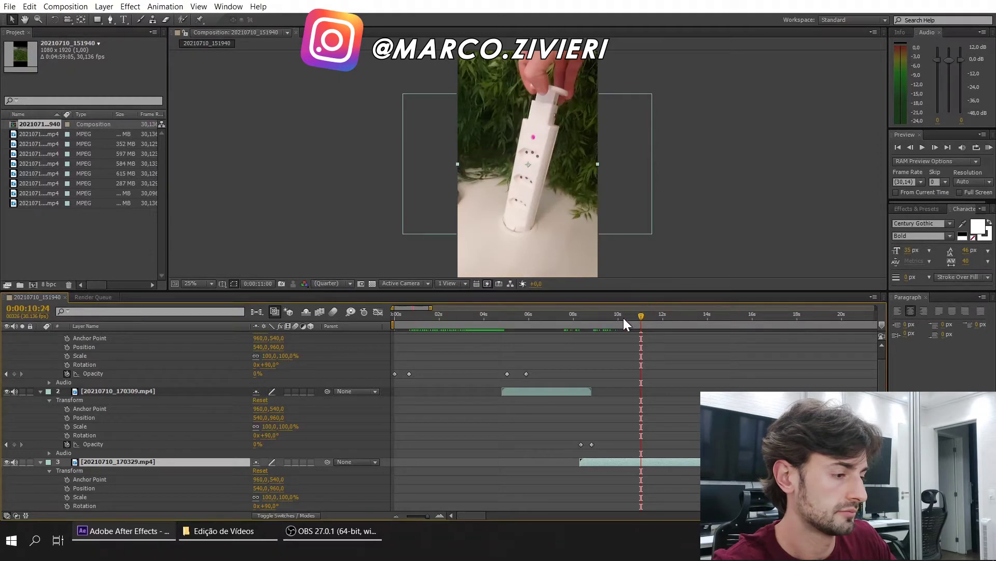
{"action": "left_click", "coordinate": [612, 317]}
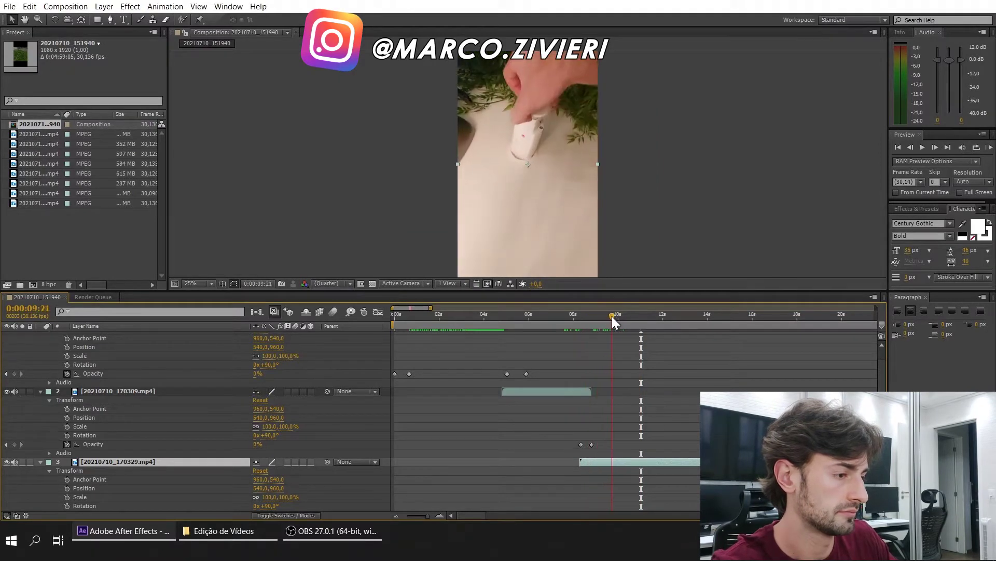
{"action": "left_click_drag", "start_coordinate": [612, 316], "coordinate": [705, 316]}
Keyframe clip 170329's Opacity at 100% at 13:26 and lower it to 1% at 14:12.
{"action": "scroll", "coordinate": [261, 375], "scroll_direction": "down", "scroll_amount": 3}
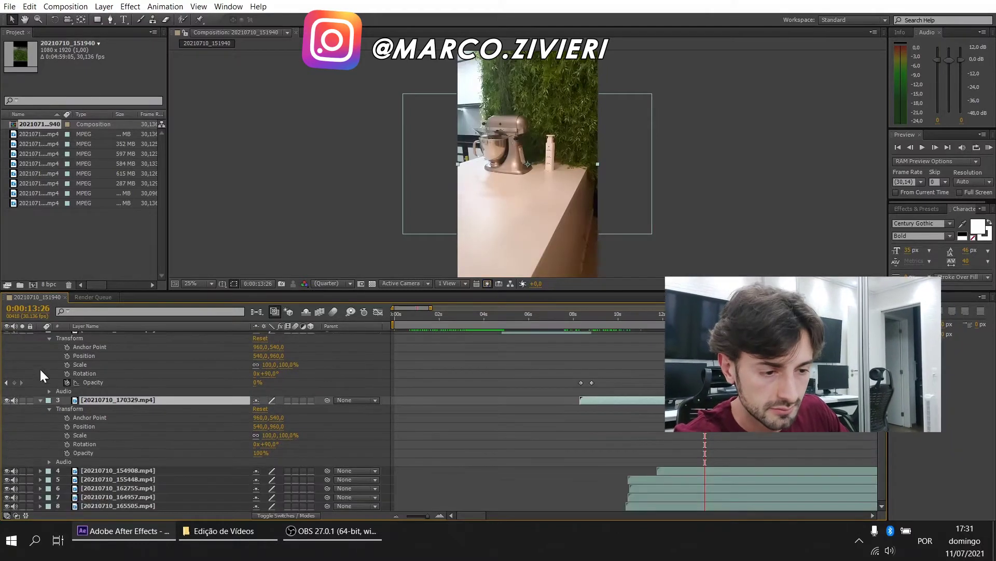
{"action": "scroll", "coordinate": [38, 335], "scroll_direction": "up", "scroll_amount": 1}
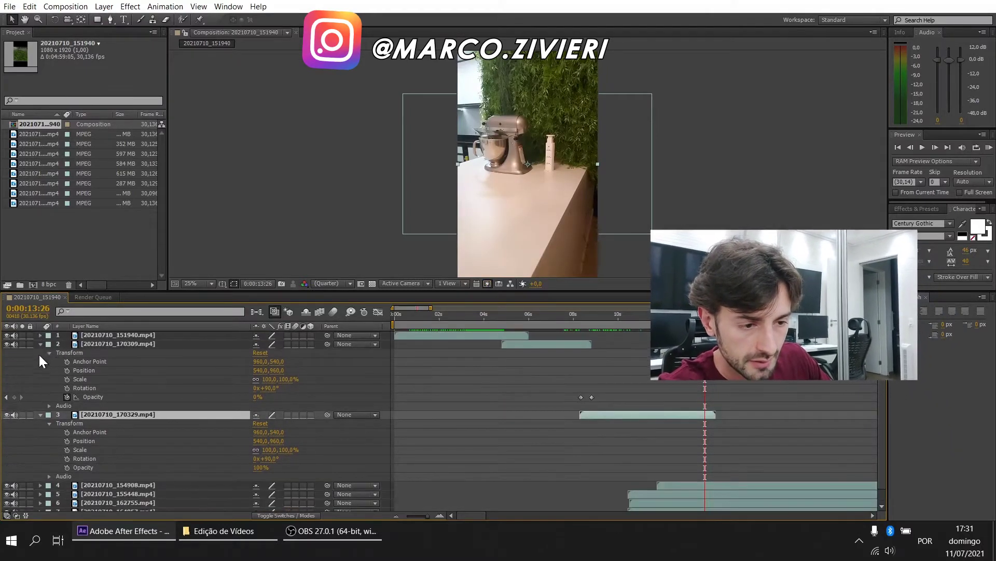
{"action": "left_click", "coordinate": [40, 345]}
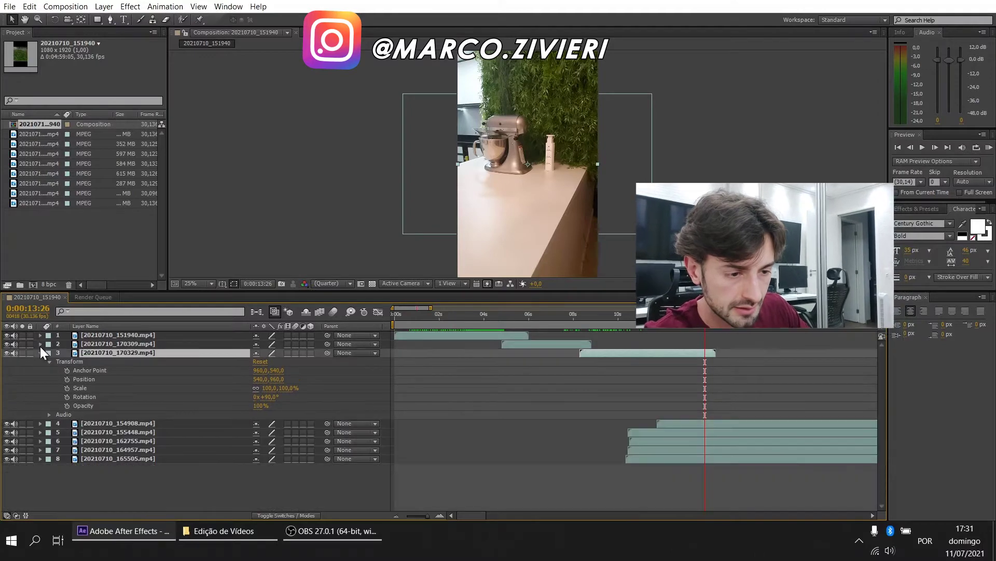
{"action": "right_click", "coordinate": [89, 405]}
{"action": "left_click", "coordinate": [127, 441]}
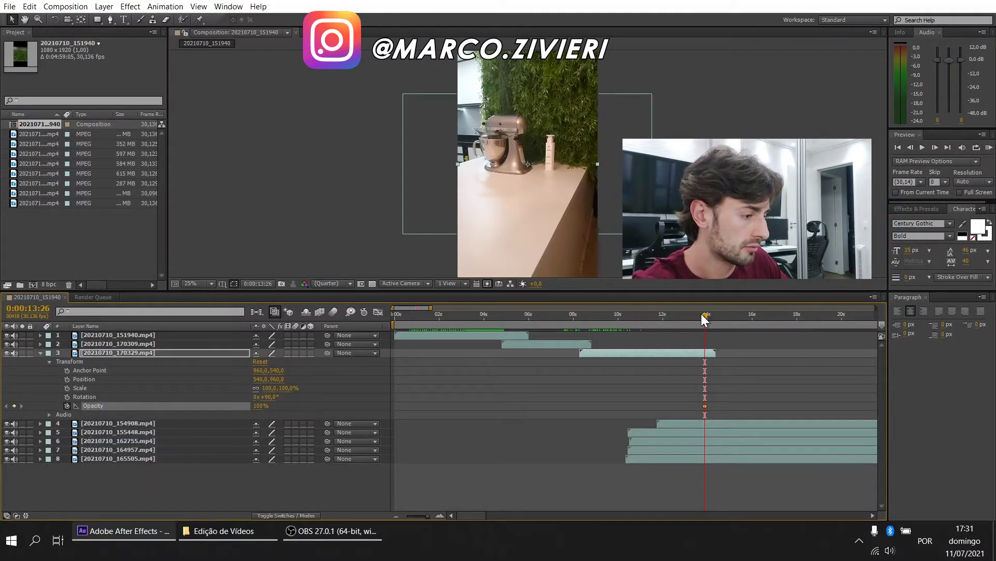
{"action": "left_click_drag", "start_coordinate": [704, 314], "coordinate": [717, 314]}
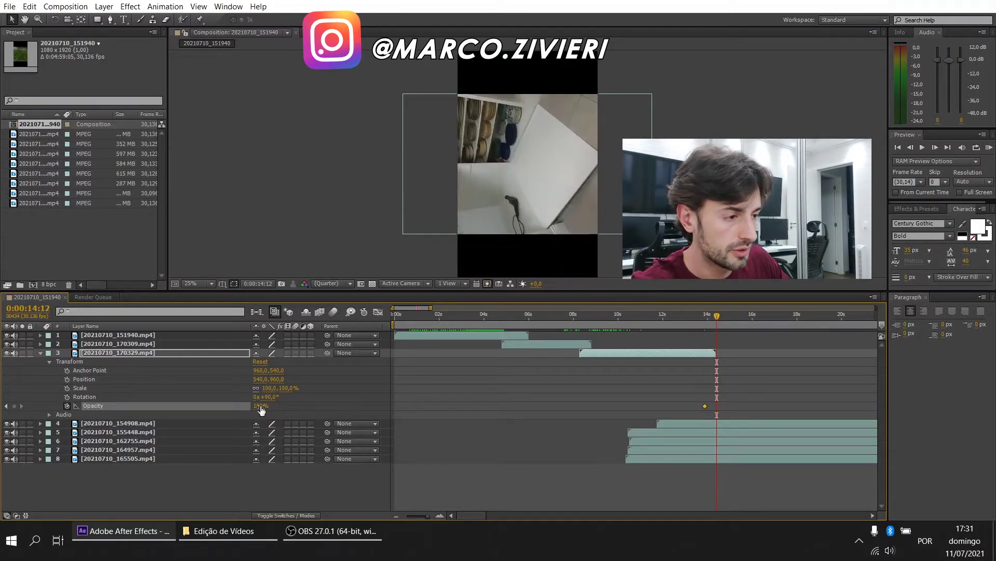
{"action": "left_click_drag", "start_coordinate": [259, 405], "coordinate": [192, 392]}
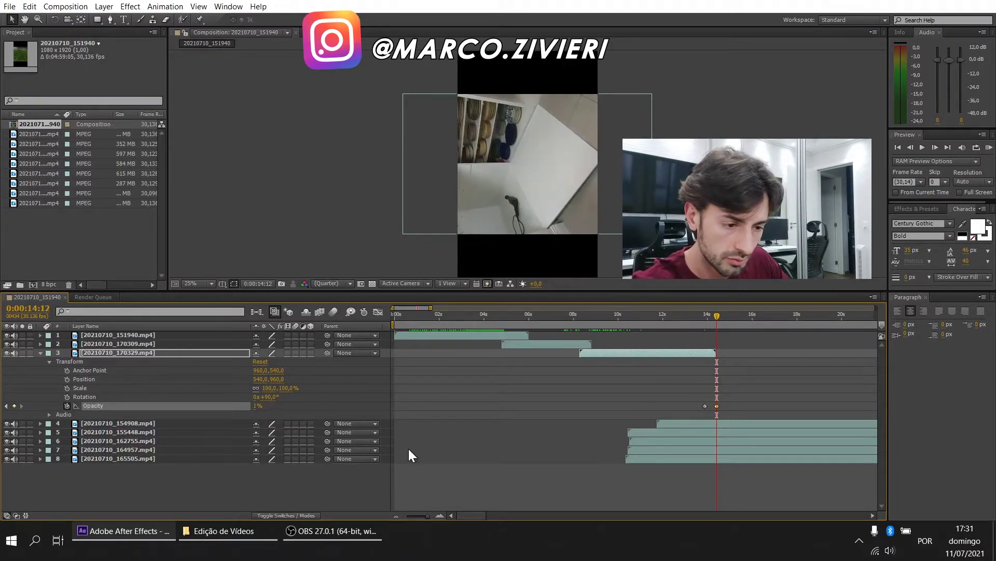
{"action": "left_click", "coordinate": [106, 426]}
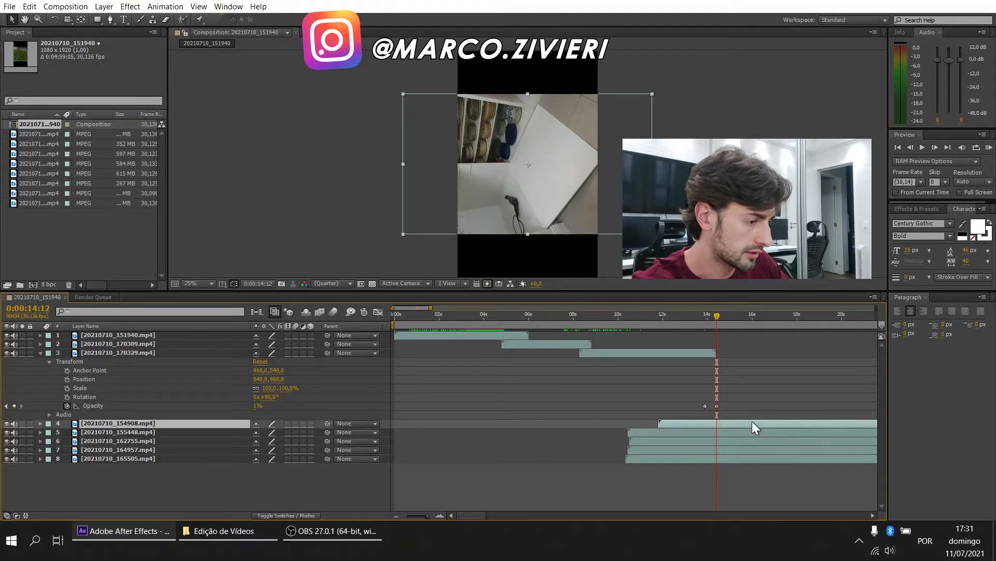
Rotate clip 20210710_154908 by 90° to stand upright and slide it much earlier.
{"action": "left_click_drag", "start_coordinate": [752, 422], "coordinate": [786, 421]}
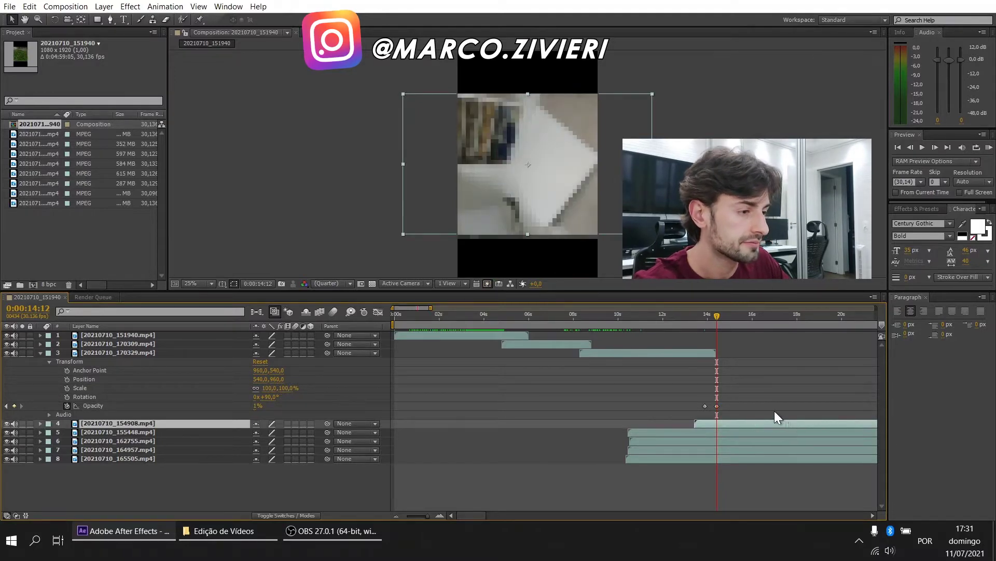
{"action": "left_click", "coordinate": [38, 426]}
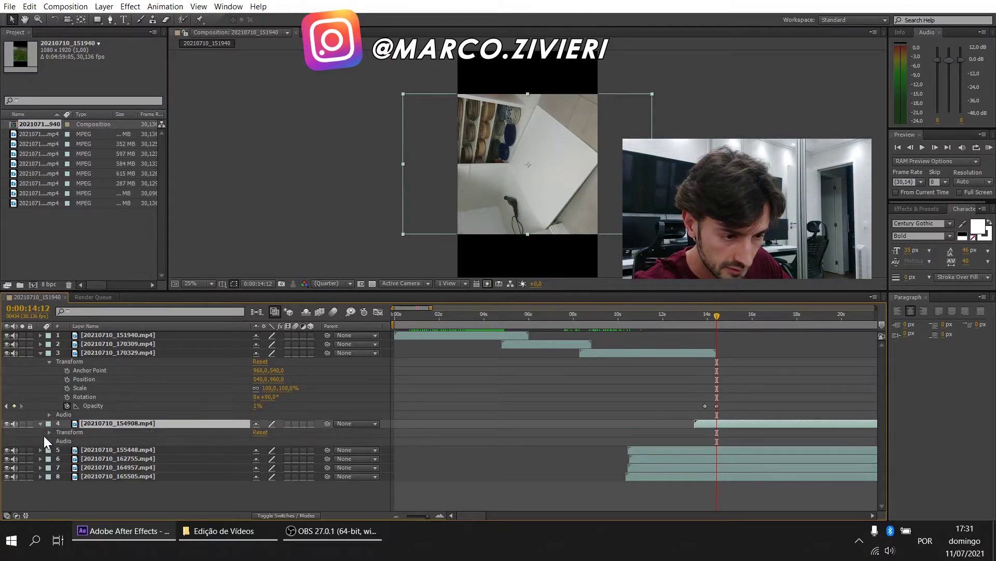
{"action": "left_click", "coordinate": [49, 432]}
{"action": "left_click", "coordinate": [268, 468]}
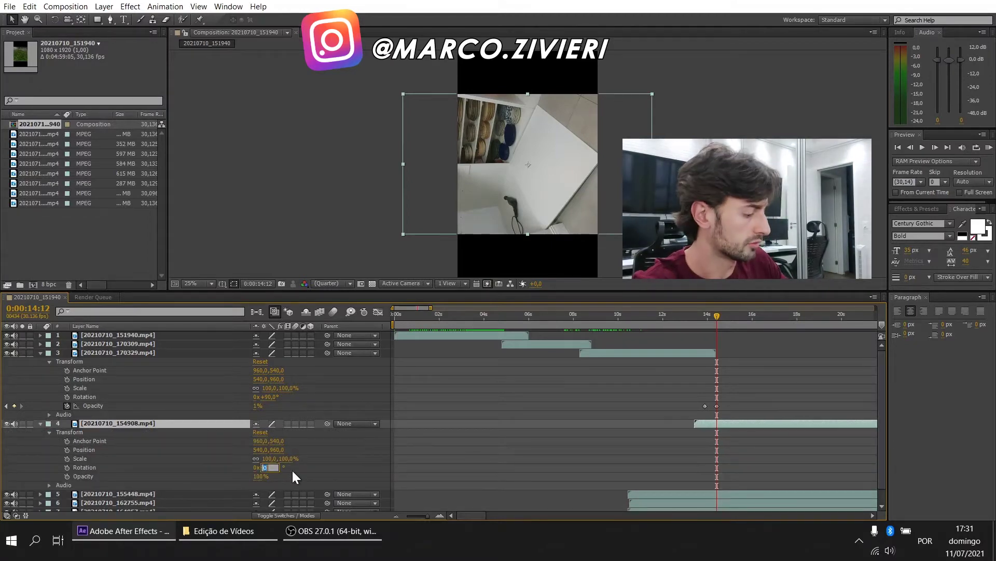
{"action": "type", "text": "90"}
{"action": "key", "text": "Return"}
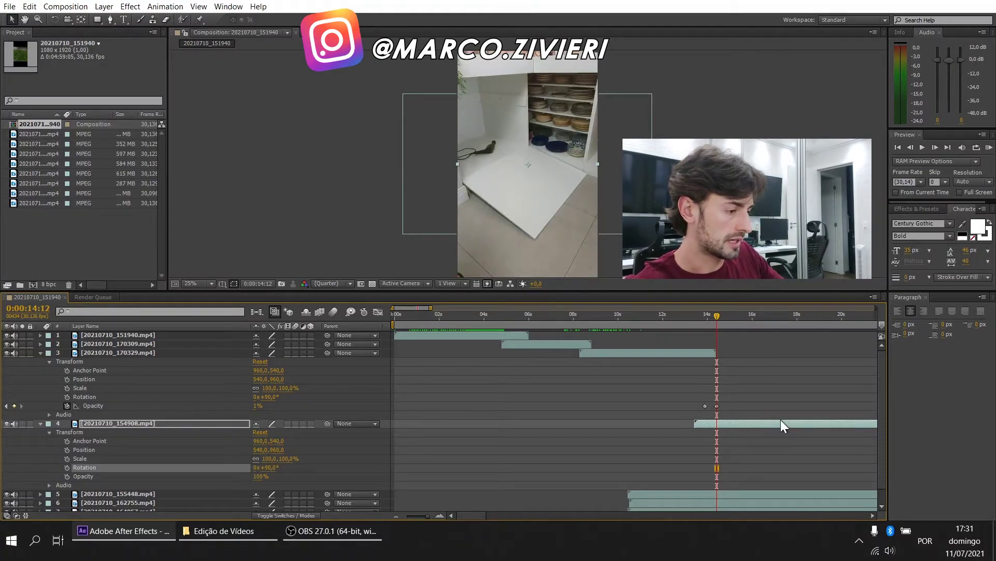
{"action": "left_click_drag", "start_coordinate": [780, 422], "coordinate": [575, 420]}
Slide clip 154908 earlier repeatedly until the man crouching by the cabinet shows at 14:12.
{"action": "left_click_drag", "start_coordinate": [801, 425], "coordinate": [662, 423]}
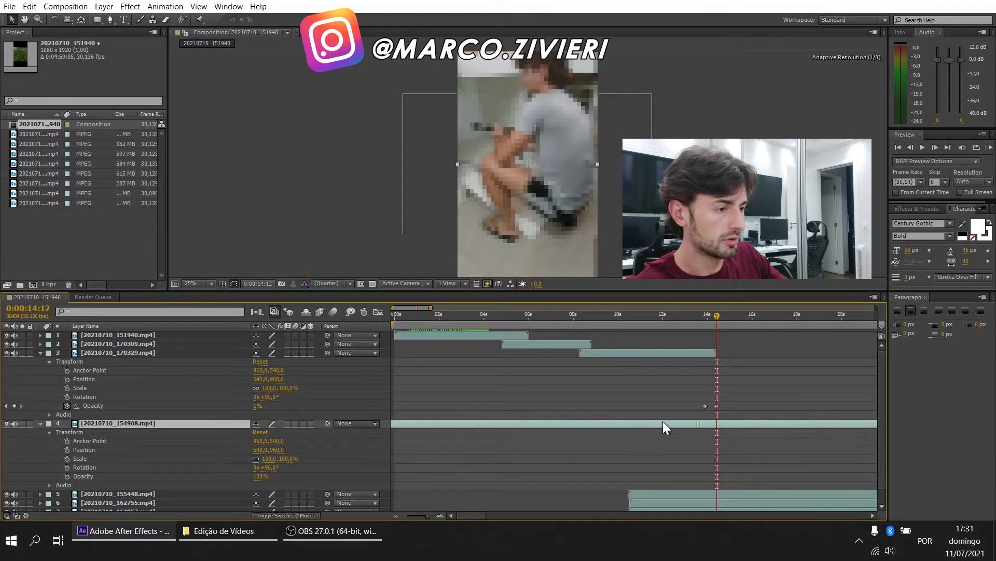
{"action": "left_click_drag", "start_coordinate": [818, 425], "coordinate": [603, 429]}
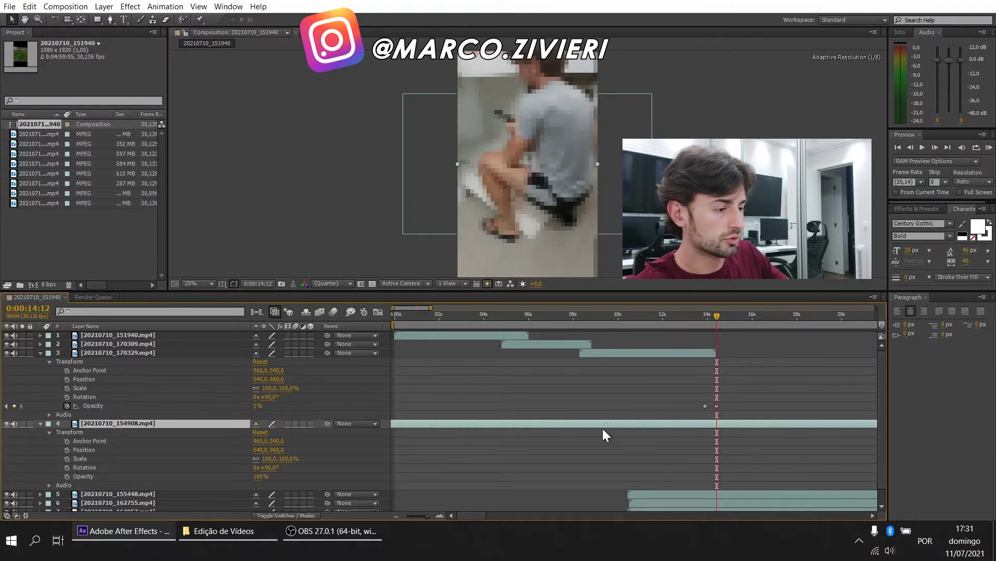
{"action": "left_click_drag", "start_coordinate": [815, 423], "coordinate": [615, 432]}
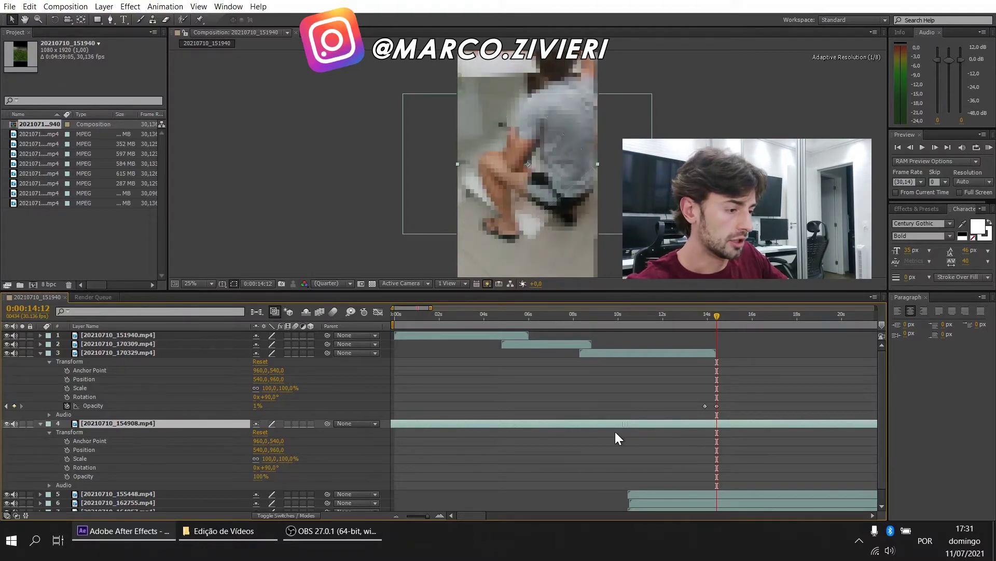
{"action": "left_click_drag", "start_coordinate": [811, 420], "coordinate": [658, 421]}
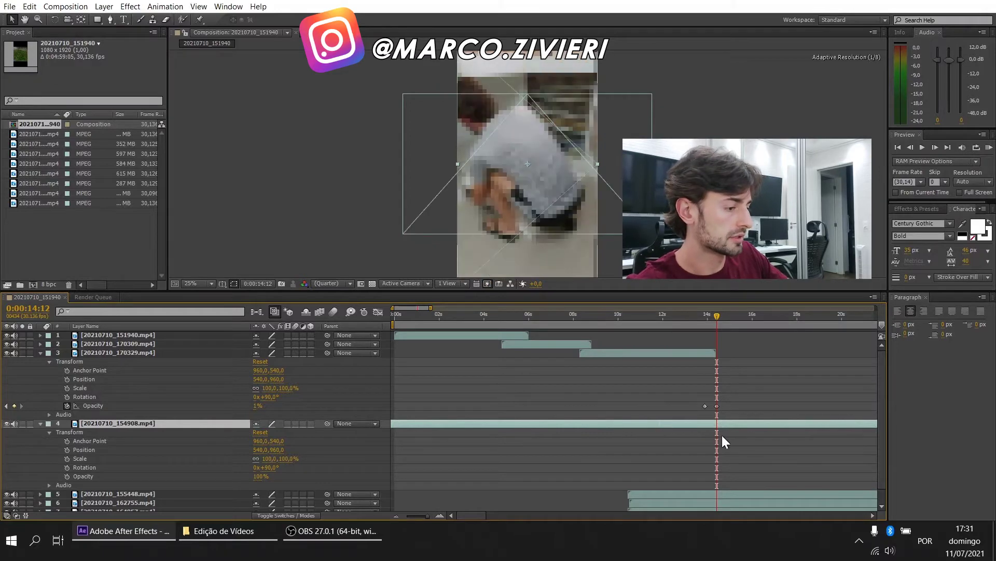
{"action": "left_click_drag", "start_coordinate": [852, 425], "coordinate": [622, 421]}
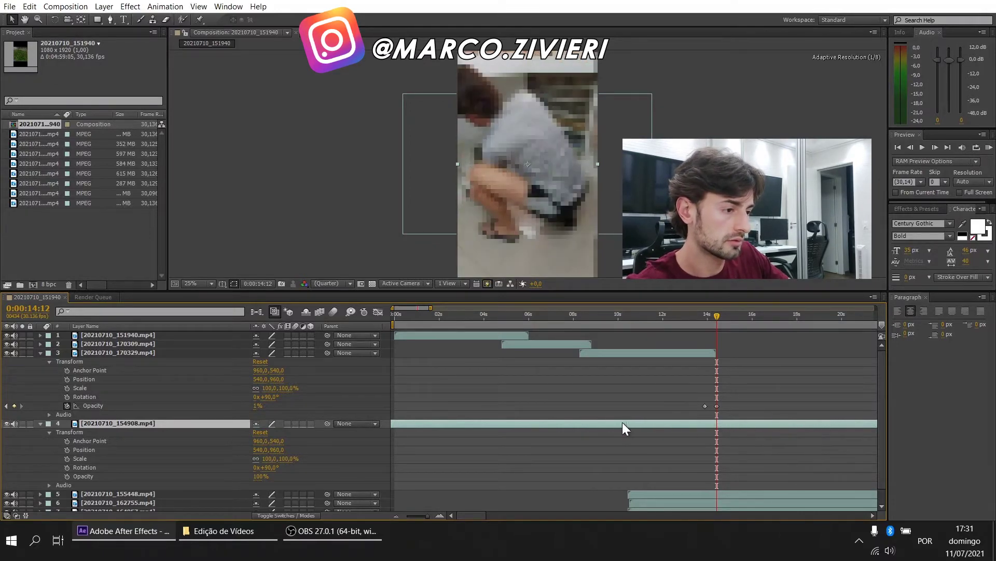
{"action": "left_click_drag", "start_coordinate": [869, 419], "coordinate": [602, 424]}
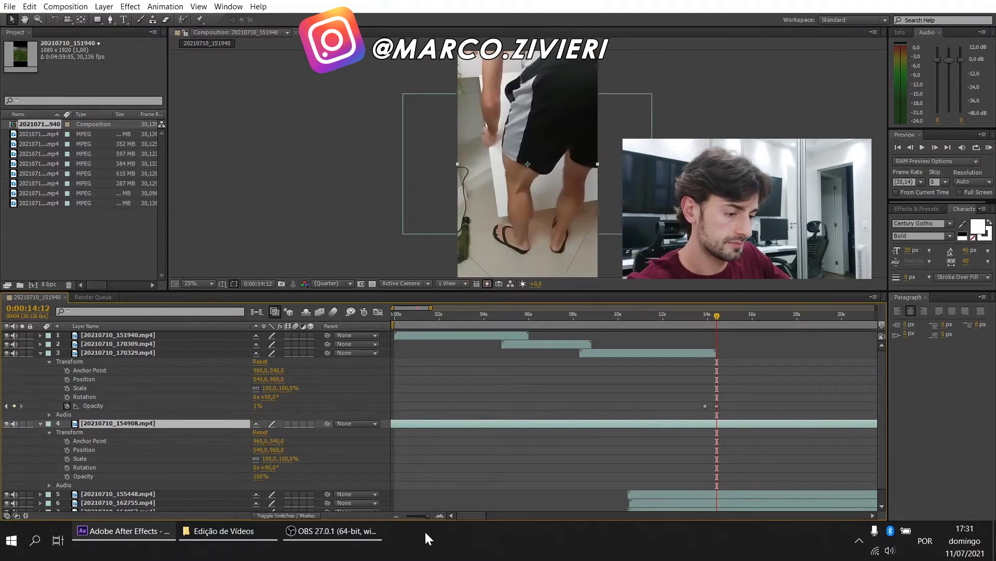
{"action": "left_click", "coordinate": [413, 515]}
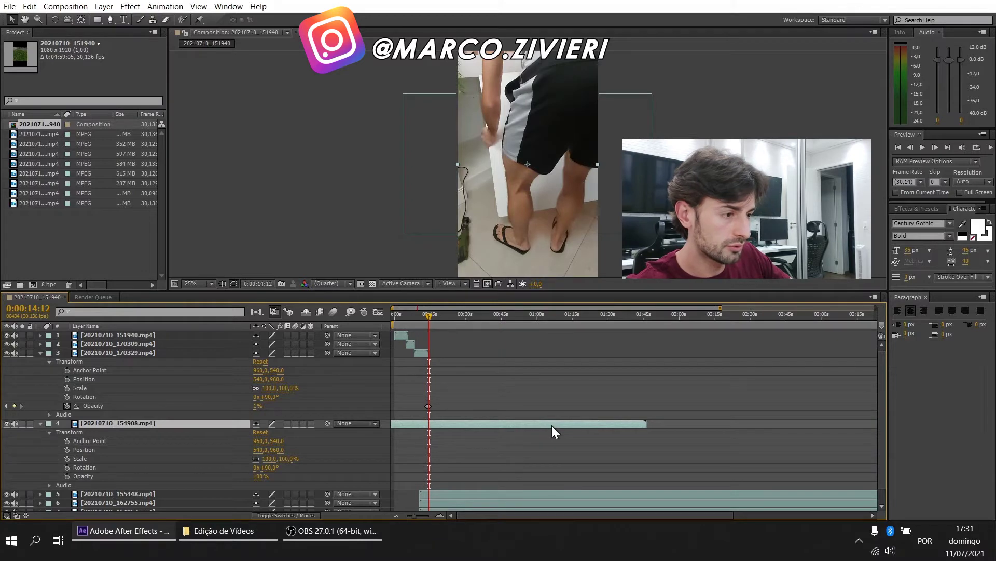
{"action": "left_click_drag", "start_coordinate": [552, 425], "coordinate": [510, 426]}
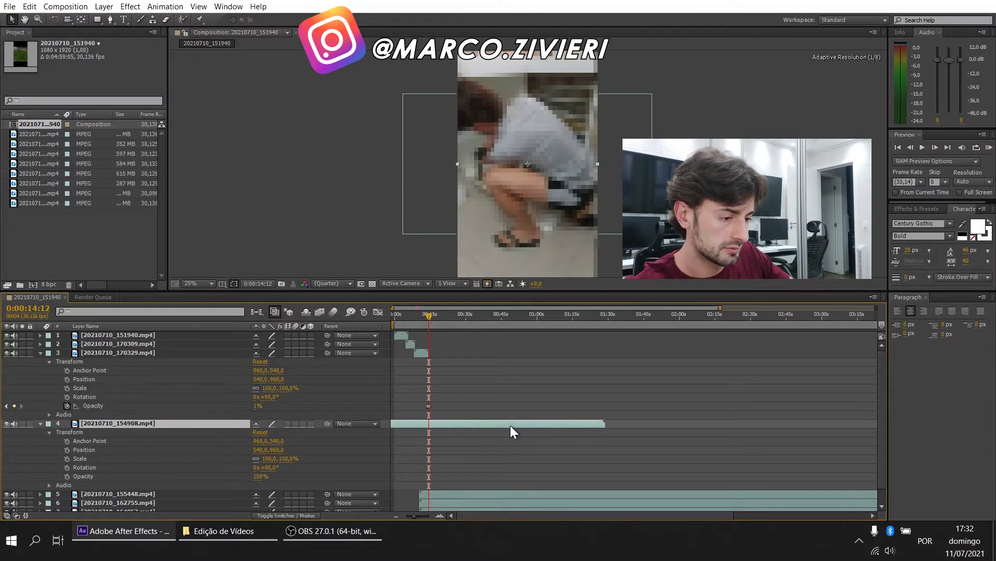
{"action": "left_click_drag", "start_coordinate": [417, 516], "coordinate": [463, 511]}
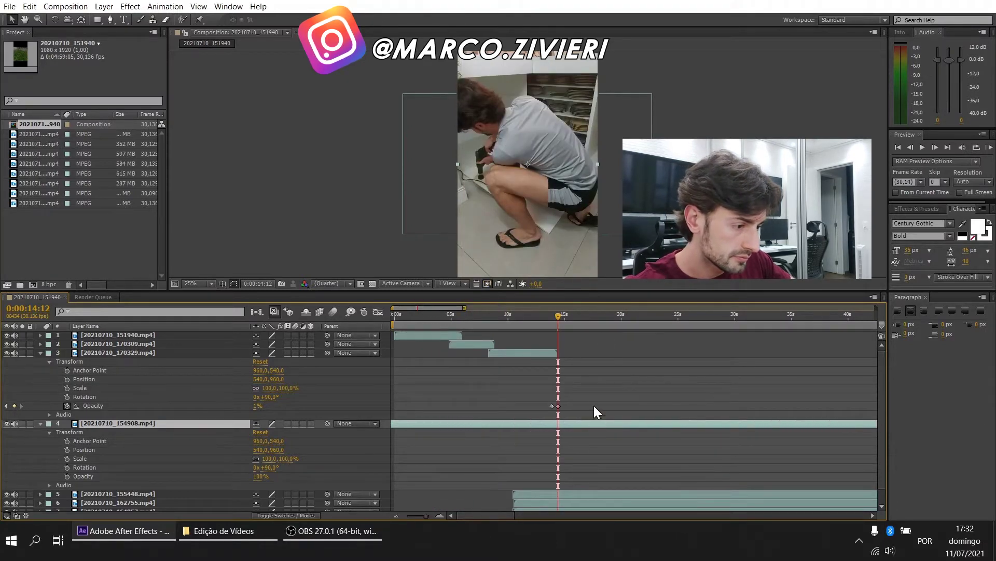
{"action": "left_click_drag", "start_coordinate": [590, 427], "coordinate": [515, 424]}
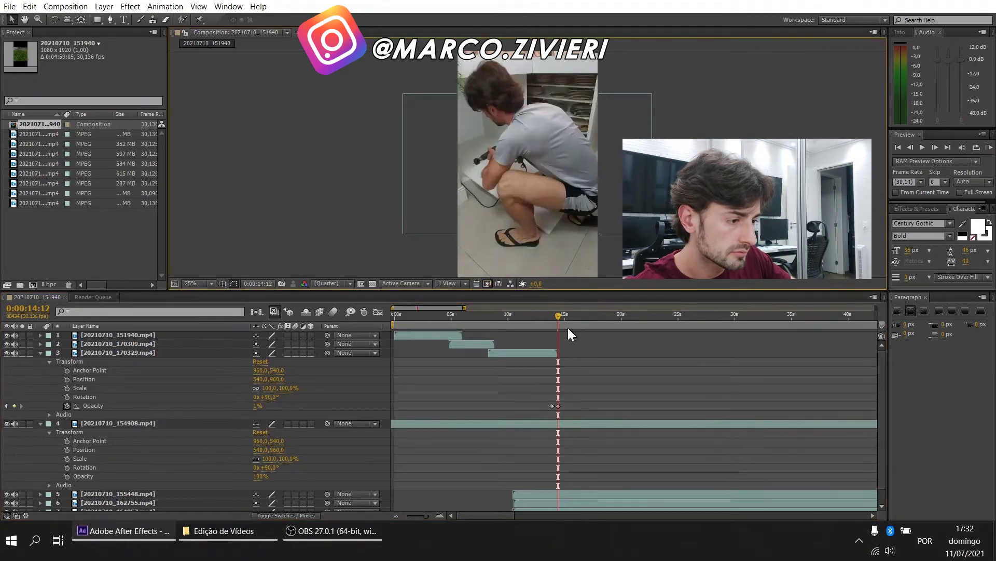
{"action": "mouse_move", "coordinate": [575, 423]}
{"action": "left_mouse_down"}
{"action": "mouse_move", "coordinate": [591, 428]}
{"action": "mouse_move", "coordinate": [571, 418]}
{"action": "mouse_move", "coordinate": [587, 419]}
{"action": "left_mouse_up"}
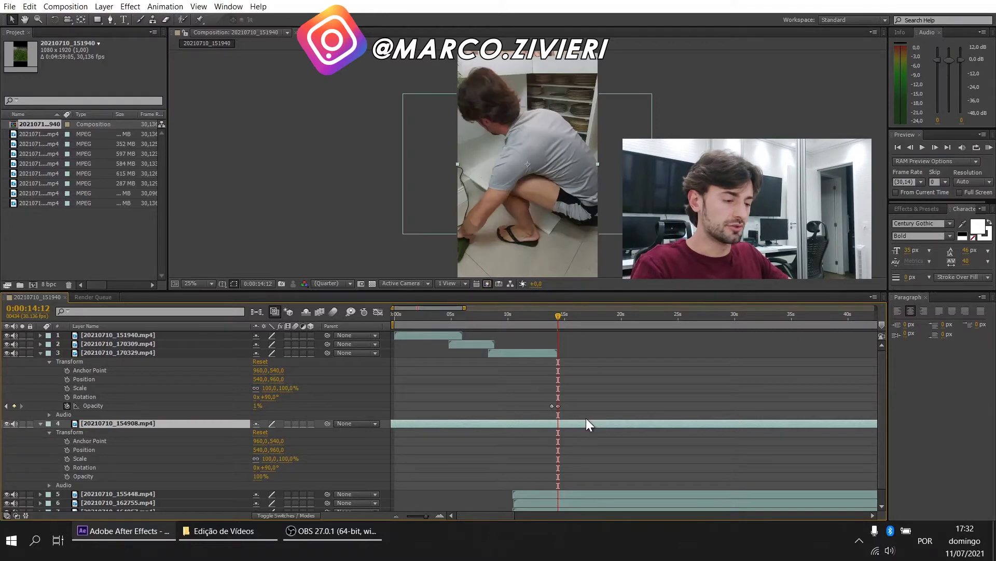
Split clip 154908 at 0:00:14:12, delete the earlier part, and slide the rest left.
{"action": "key", "text": "ctrl+shift+d"}
{"action": "left_click", "coordinate": [544, 432]}
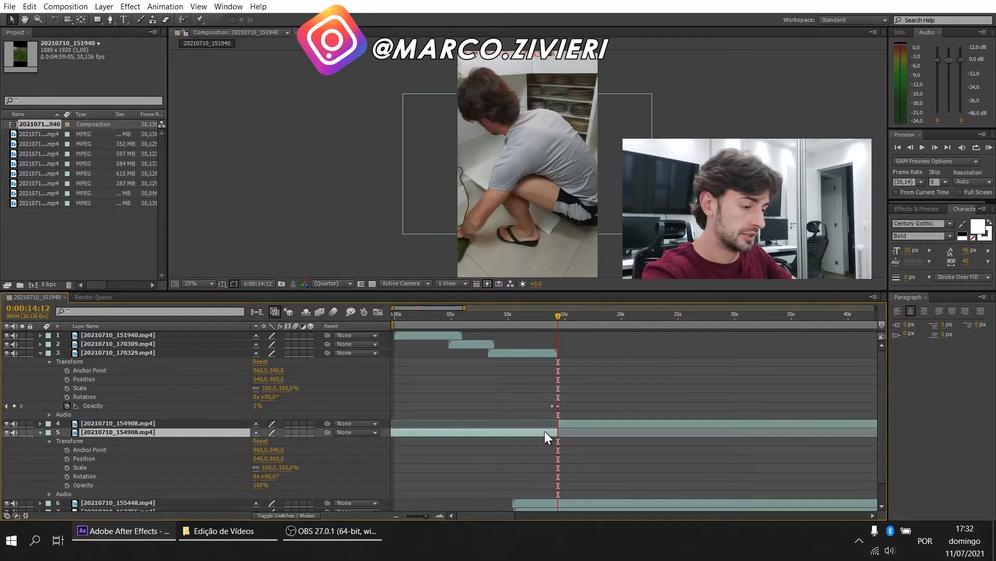
{"action": "key", "text": "Delete"}
{"action": "left_click_drag", "start_coordinate": [573, 423], "coordinate": [562, 421]}
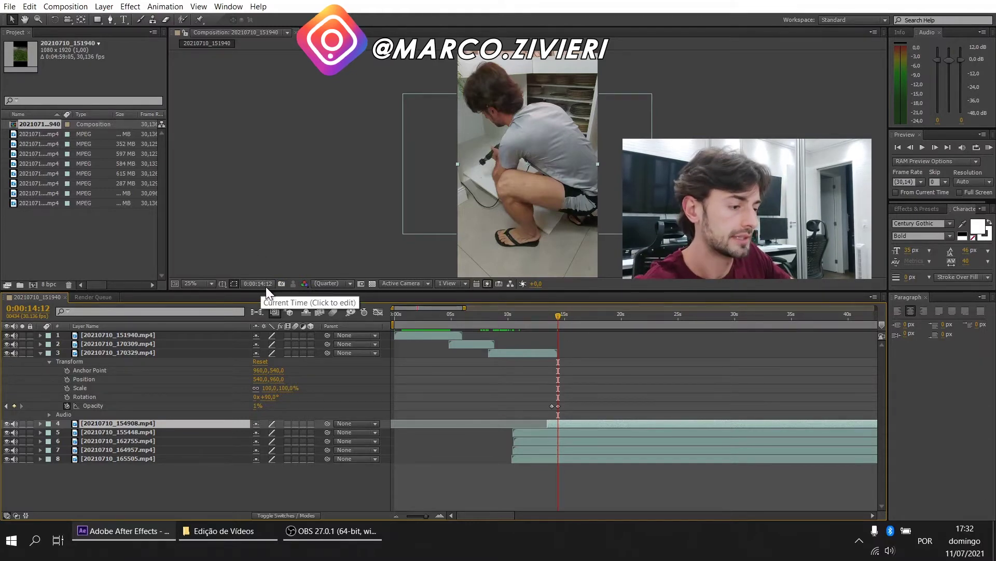
Preview the composition, then split the clip again at 0:00:15:19.
{"action": "left_click", "coordinate": [922, 147]}
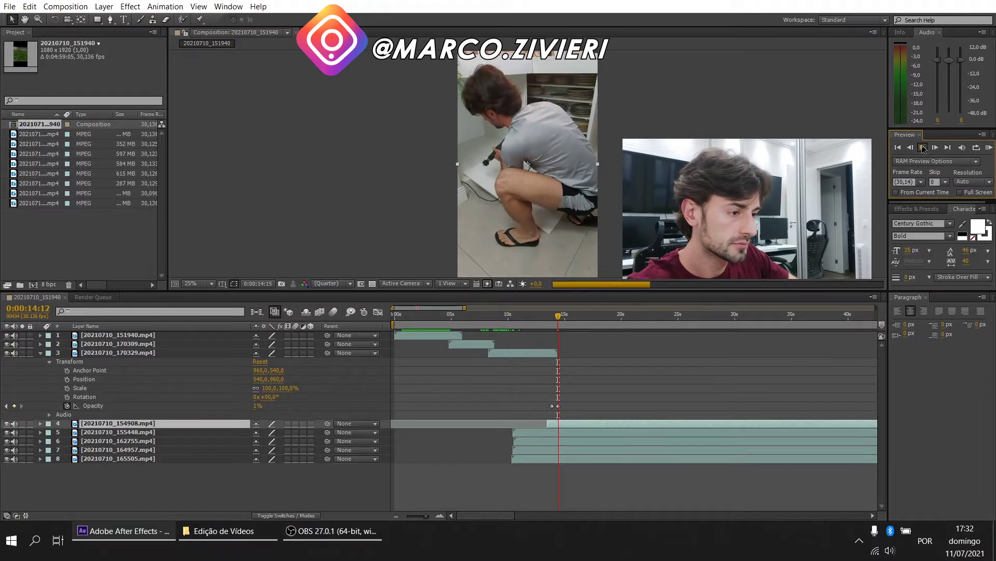
{"action": "left_click", "coordinate": [603, 297]}
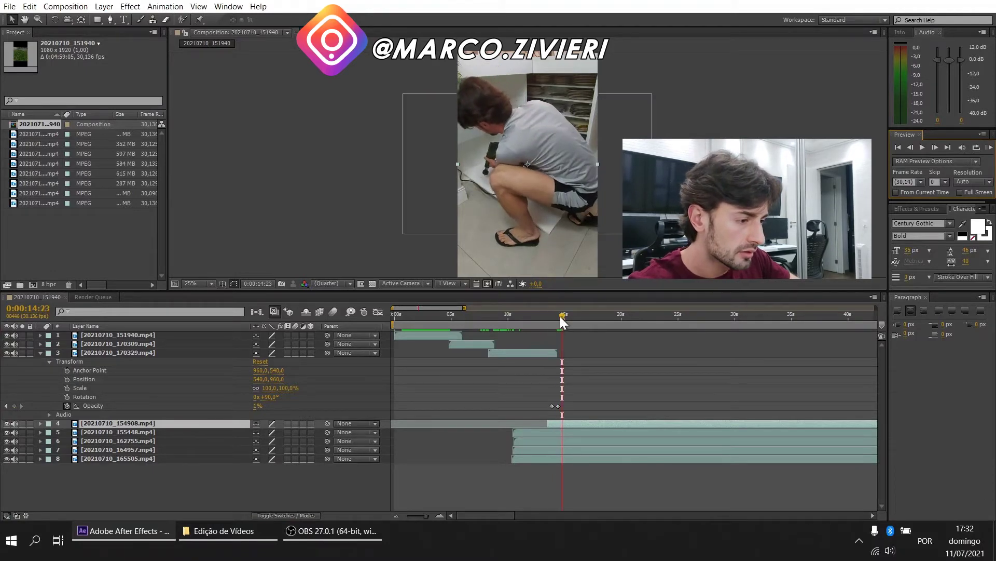
{"action": "left_click_drag", "start_coordinate": [566, 314], "coordinate": [574, 313]}
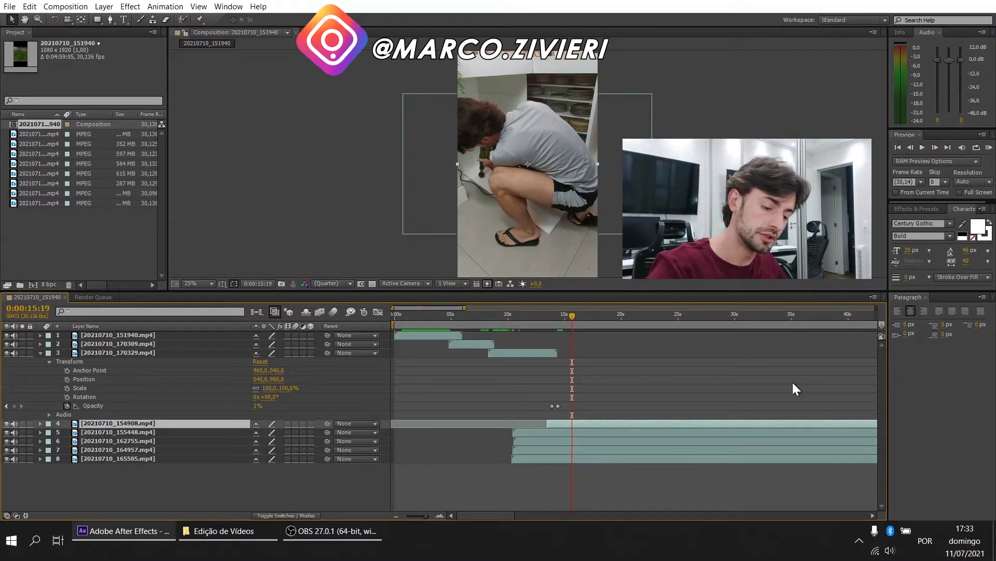
{"action": "key", "text": "ctrl+shift+d"}
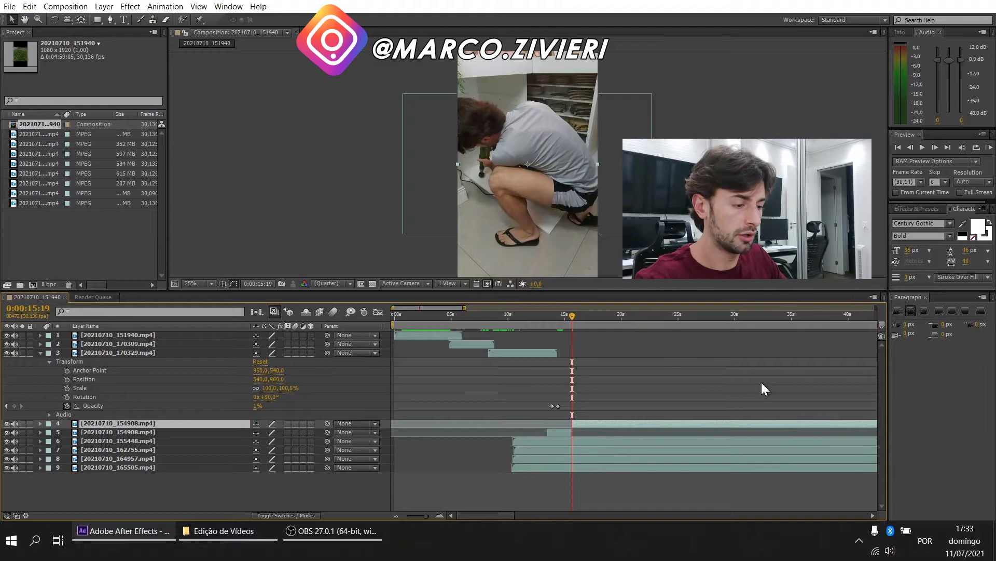
Time-stretch the later 154908 piece to a 0:00:03:27 duration (4.70524% stretch factor).
{"action": "right_click", "coordinate": [614, 428]}
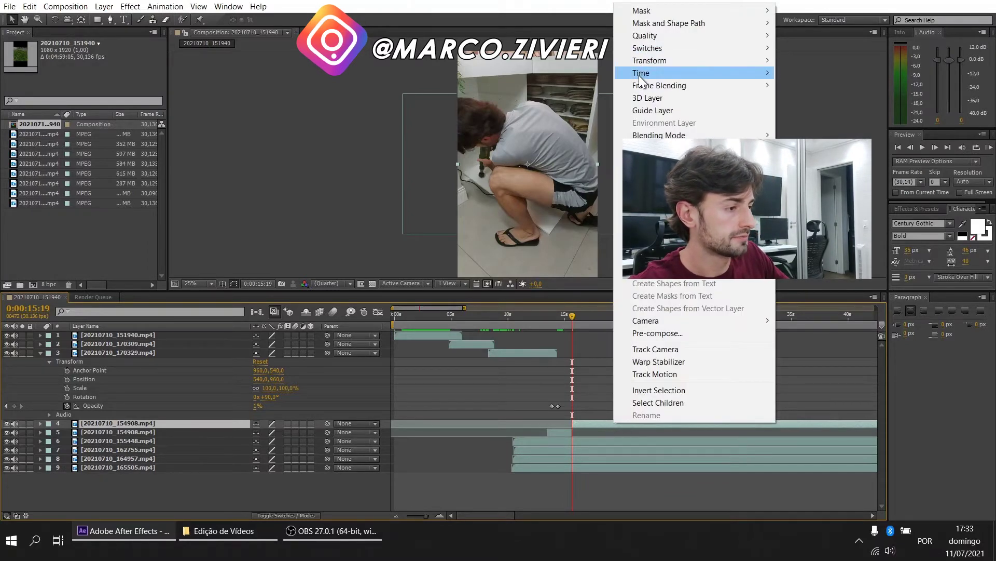
{"action": "mouse_move", "coordinate": [644, 73]}
{"action": "left_click", "coordinate": [836, 99]}
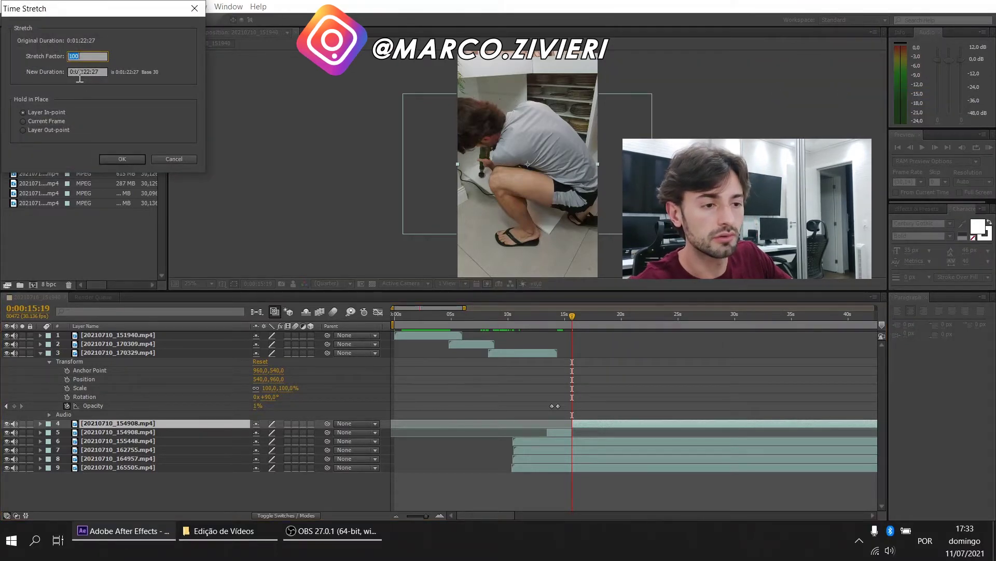
{"action": "left_click", "coordinate": [81, 72]}
{"action": "key", "text": "BackSpace"}
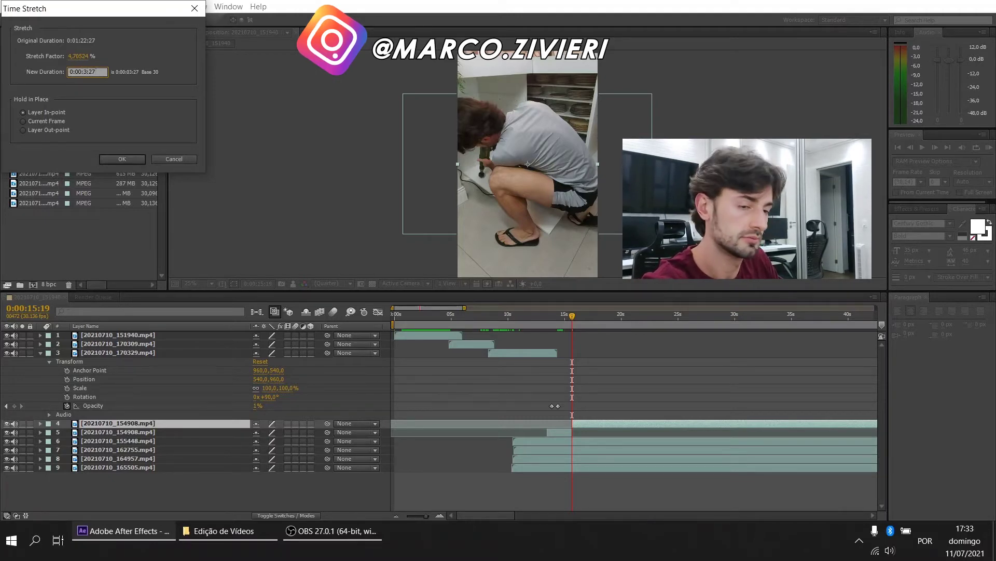
{"action": "key", "text": "Return"}
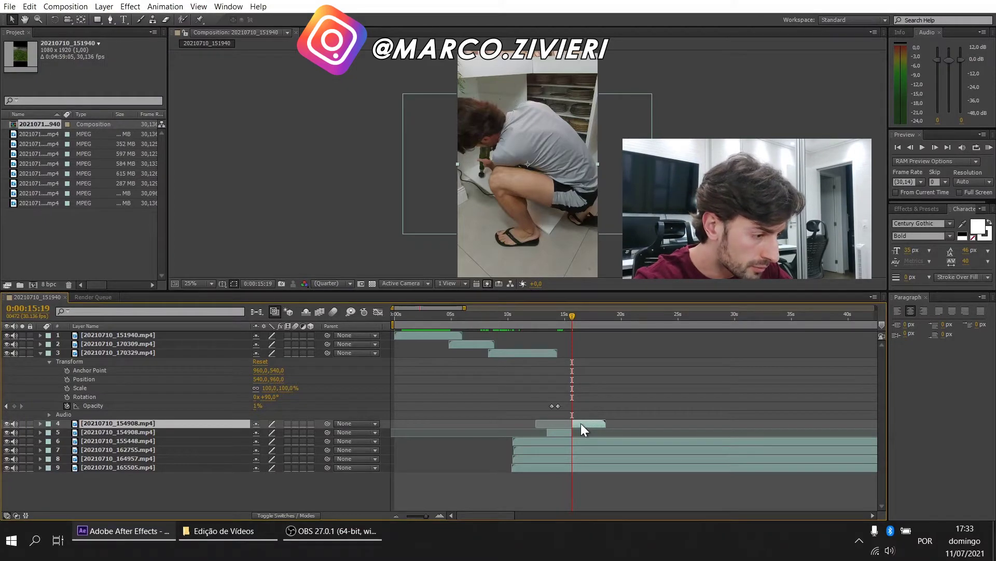
Shift the sped-up 154908 piece a few frames earlier, check it near 0:00:17, and zoom in.
{"action": "left_click_drag", "start_coordinate": [581, 423], "coordinate": [578, 423]}
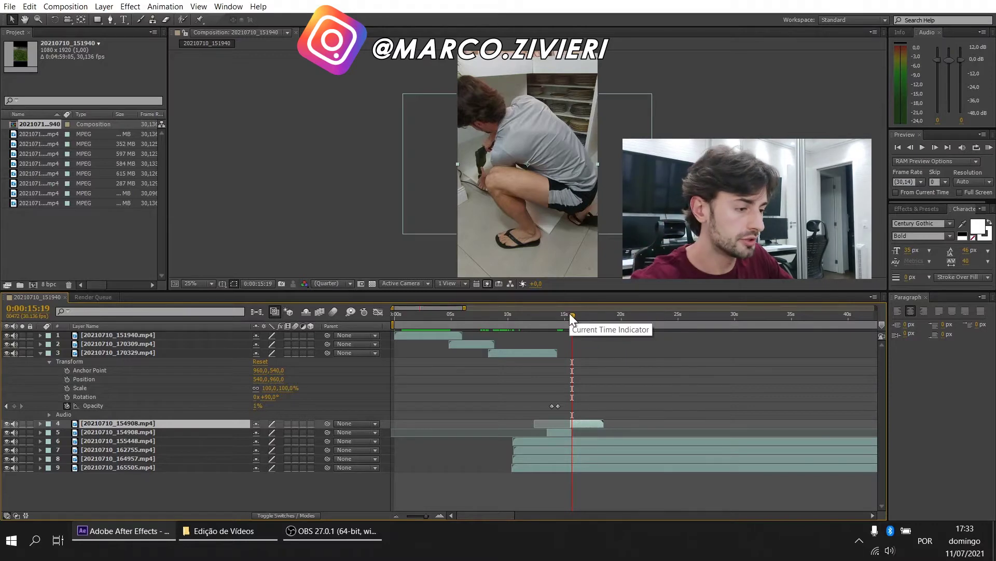
{"action": "mouse_move", "coordinate": [573, 316]}
{"action": "left_mouse_down"}
{"action": "mouse_move", "coordinate": [604, 317]}
{"action": "mouse_move", "coordinate": [593, 313]}
{"action": "left_mouse_up"}
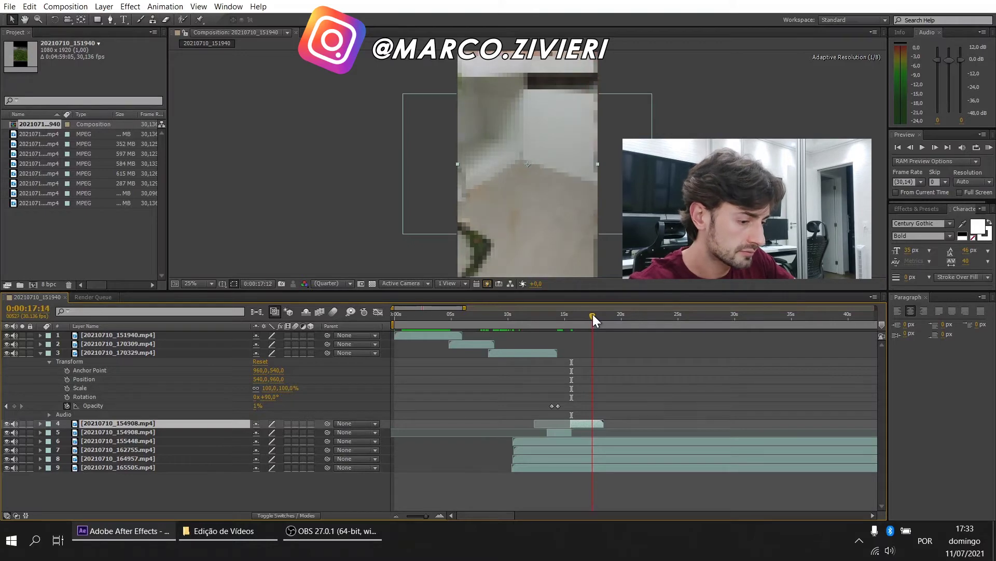
{"action": "left_click_drag", "start_coordinate": [432, 515], "coordinate": [427, 513]}
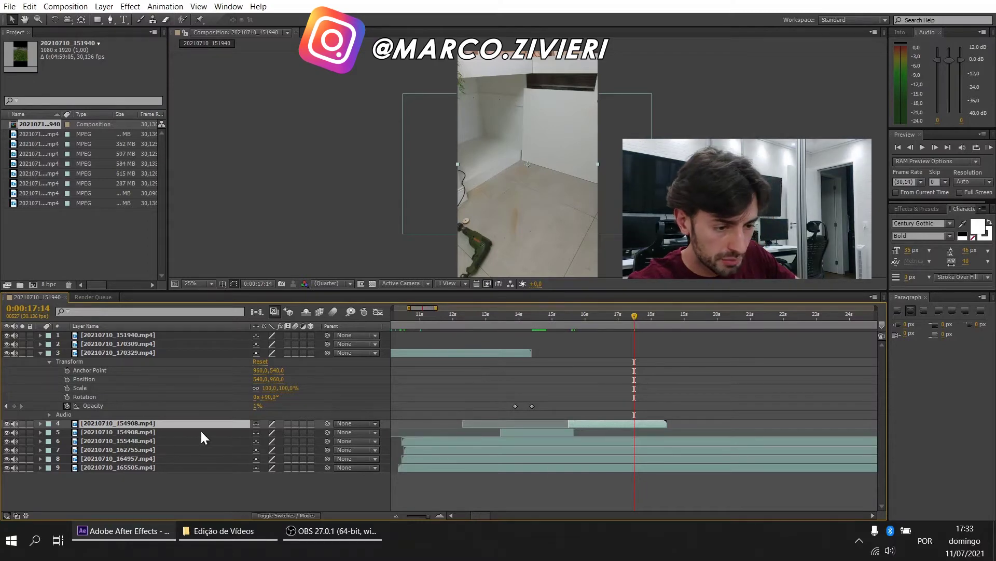
Add an Opacity keyframe on layer 4 and shift it slightly earlier.
{"action": "left_click", "coordinate": [40, 432]}
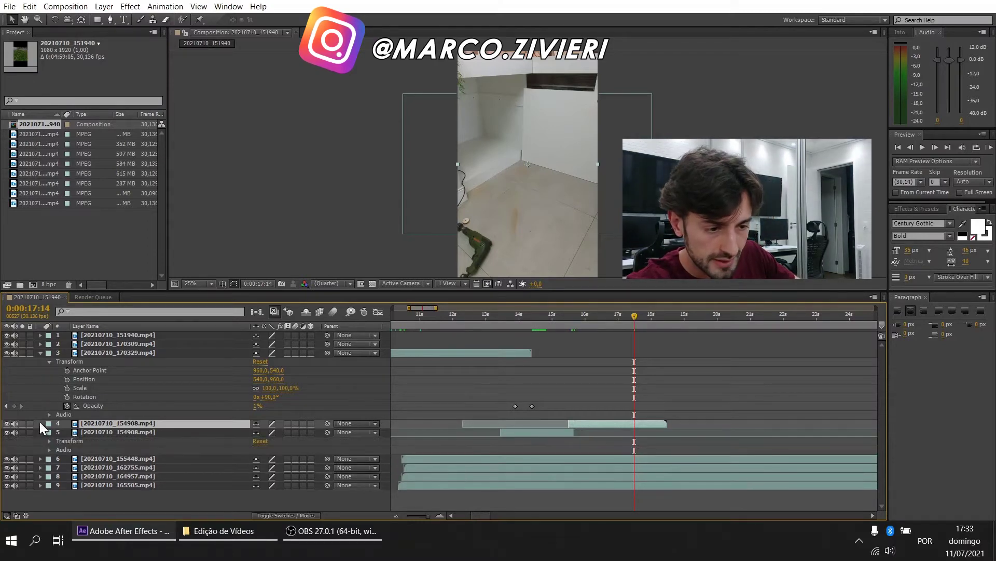
{"action": "left_click", "coordinate": [40, 423]}
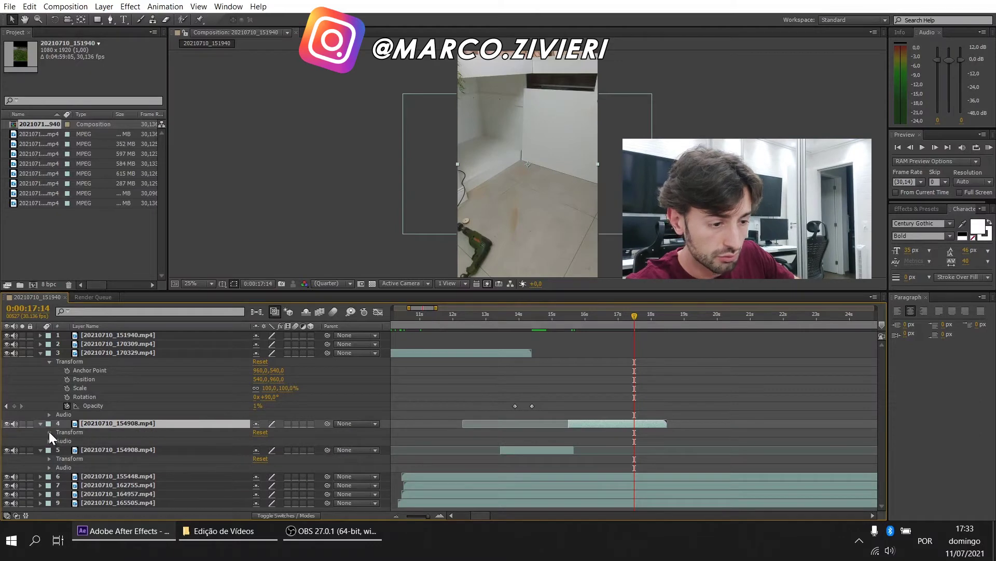
{"action": "left_click", "coordinate": [50, 432]}
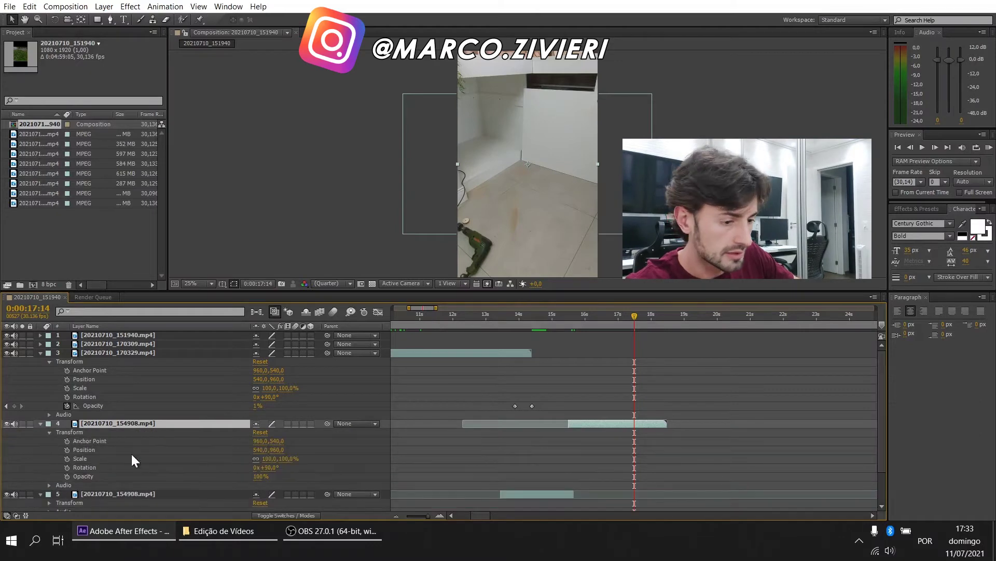
{"action": "right_click", "coordinate": [90, 475]}
{"action": "left_click", "coordinate": [142, 399]}
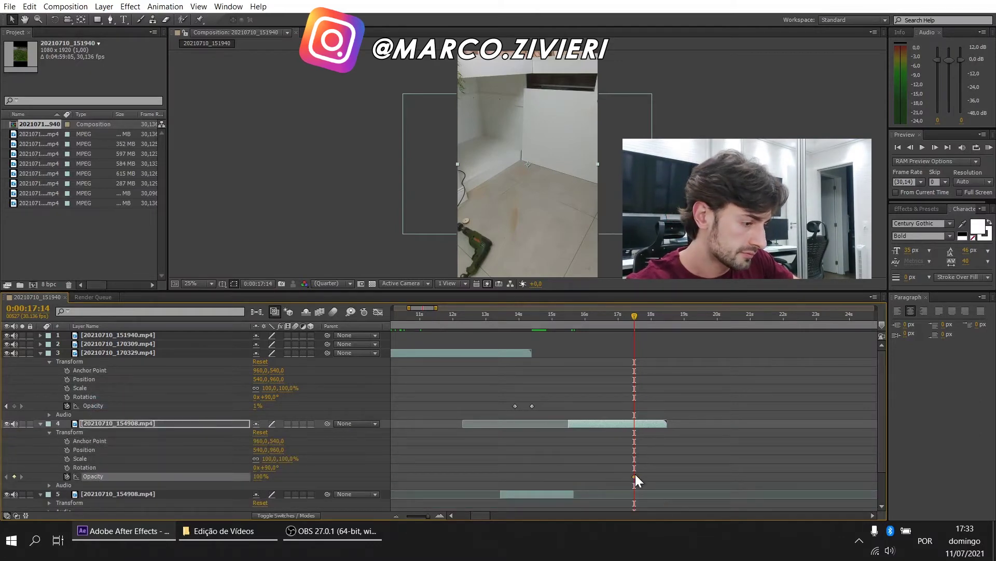
{"action": "left_click_drag", "start_coordinate": [635, 476], "coordinate": [623, 477]}
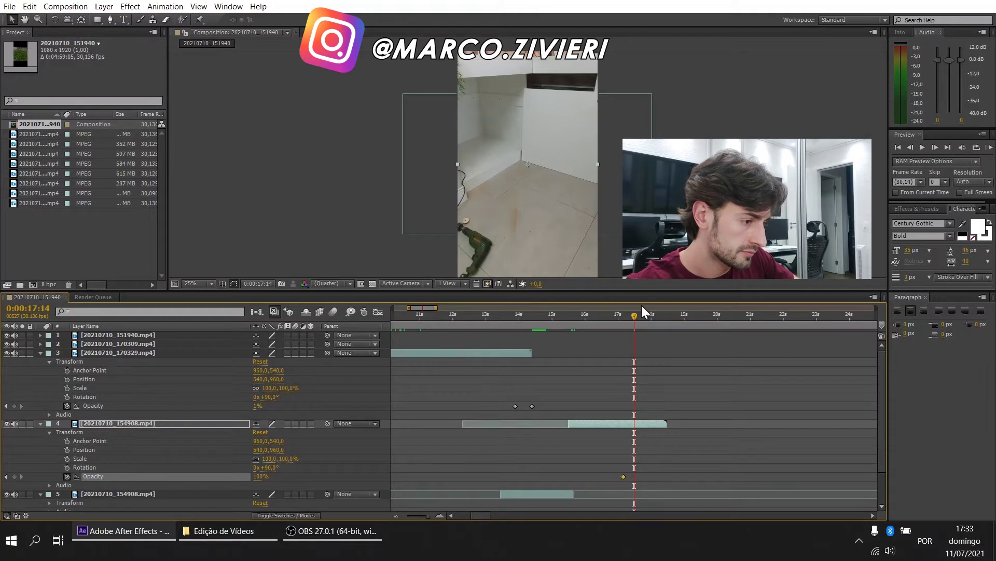
Set layer 4's Opacity to 0% at 0:00:17:22.
{"action": "left_click_drag", "start_coordinate": [637, 322], "coordinate": [643, 322]}
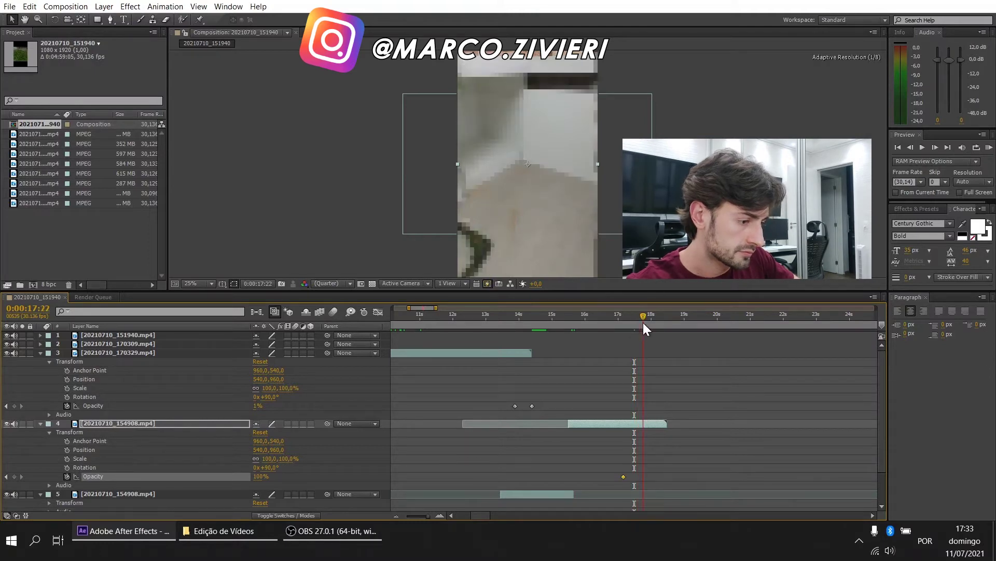
{"action": "left_click", "coordinate": [261, 476]}
{"action": "type", "text": "0"}
{"action": "key", "text": "Return"}
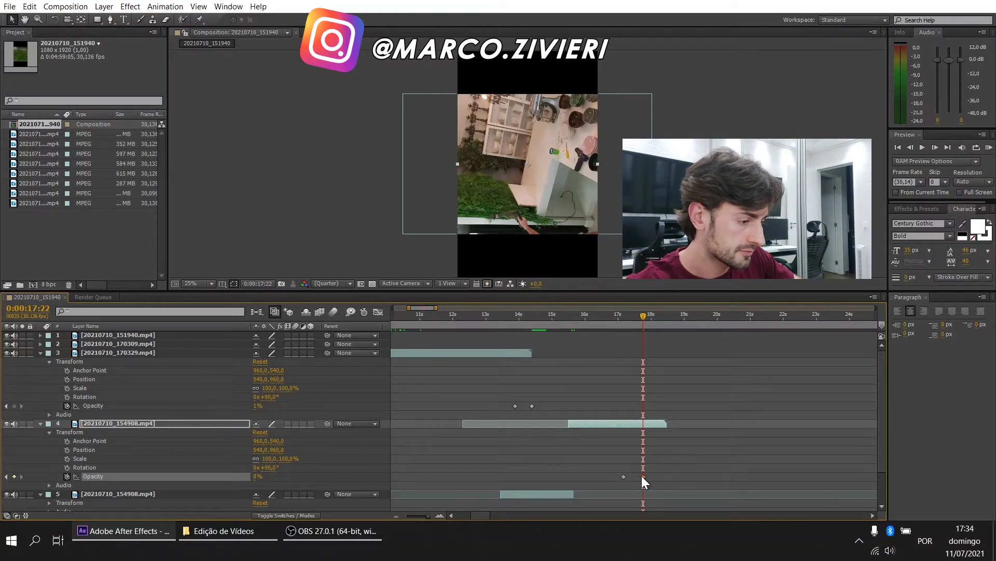
Check the fade at 0:00:18:02 and inspect layer 4's Scale, Rotation and Opacity keyframes.
{"action": "left_click", "coordinate": [648, 475]}
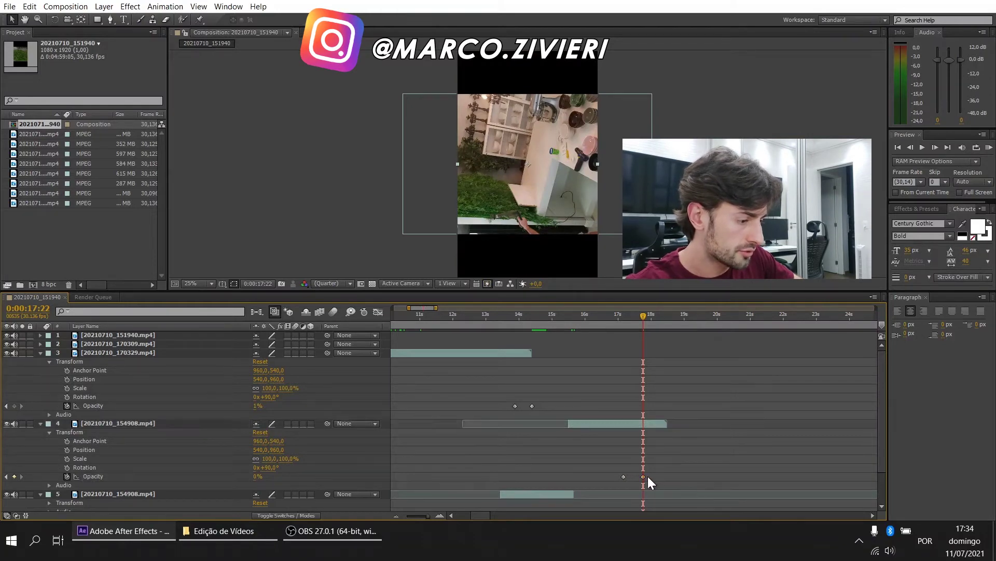
{"action": "left_click", "coordinate": [643, 477]}
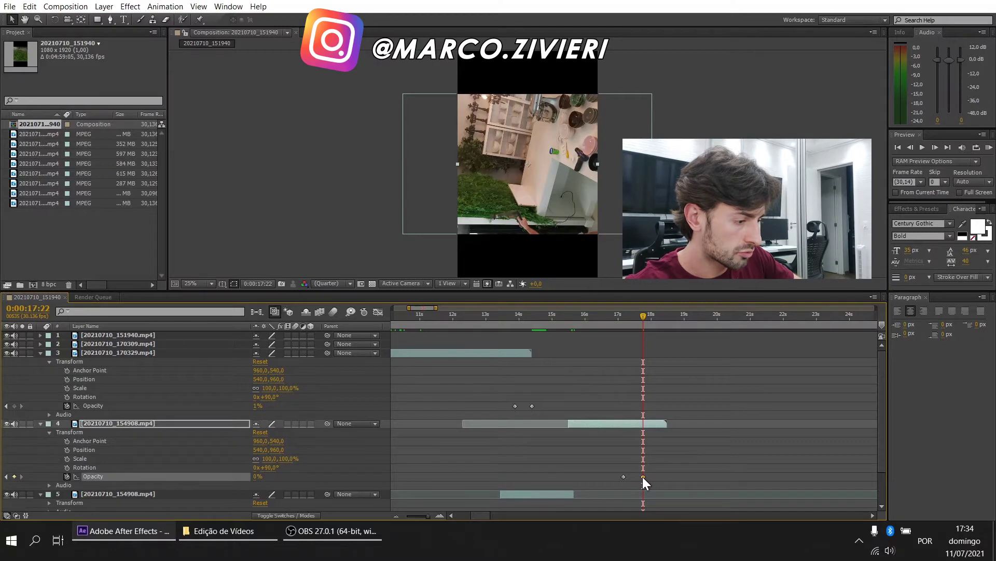
{"action": "left_click", "coordinate": [640, 477]}
{"action": "left_click_drag", "start_coordinate": [639, 308], "coordinate": [654, 317]}
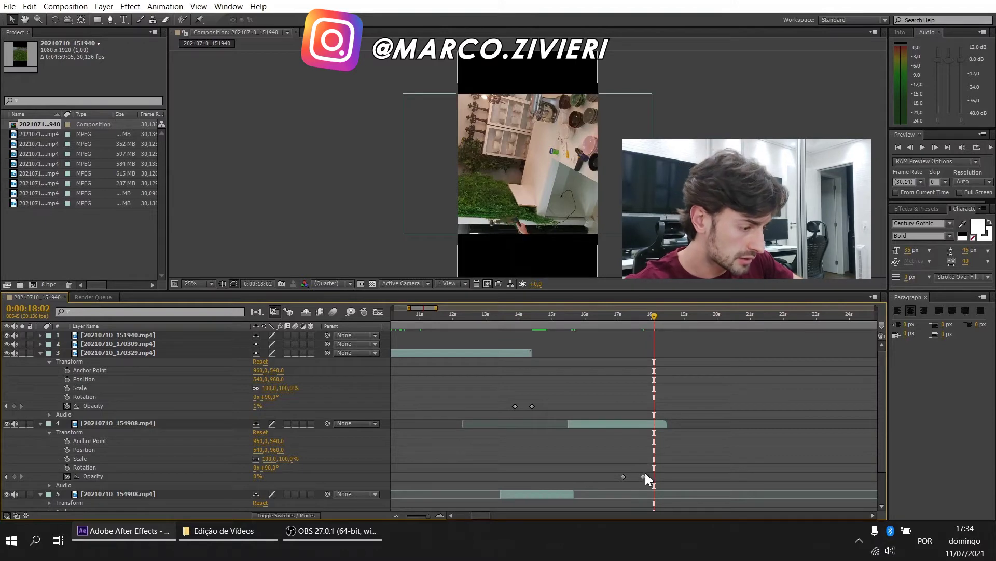
{"action": "scroll", "coordinate": [613, 451], "scroll_direction": "down", "scroll_amount": 2}
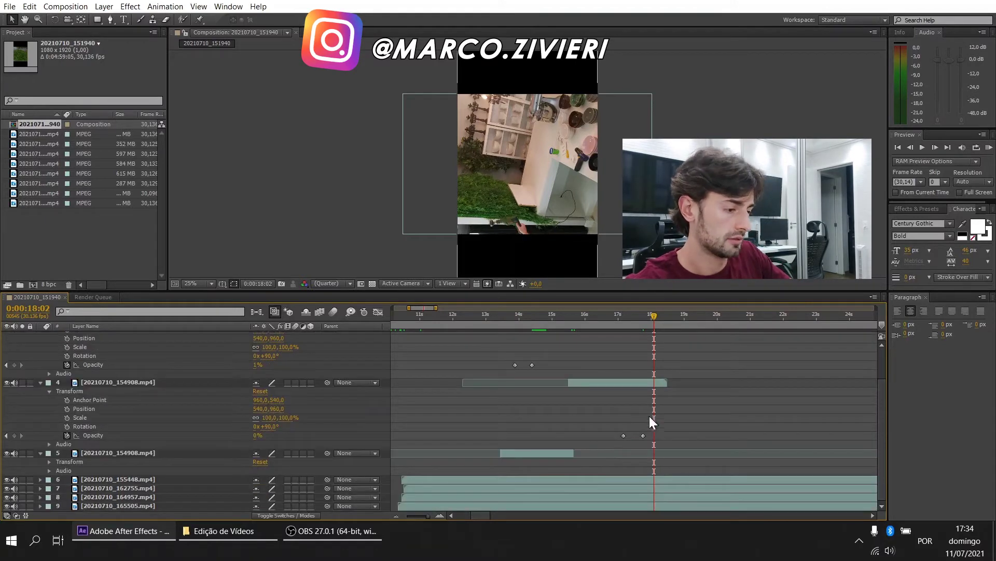
{"action": "left_click_drag", "start_coordinate": [658, 414], "coordinate": [643, 441]}
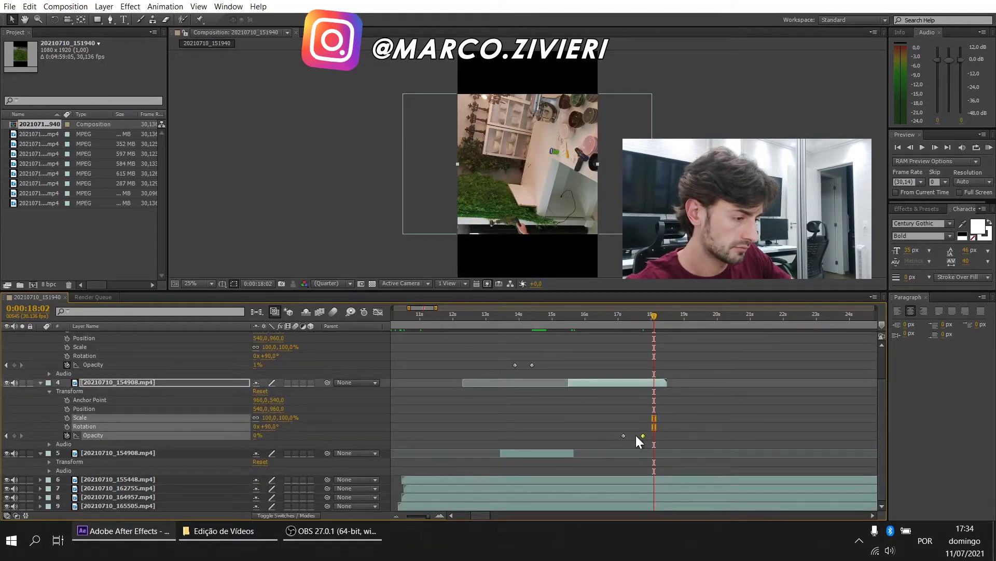
{"action": "left_click", "coordinate": [649, 436]}
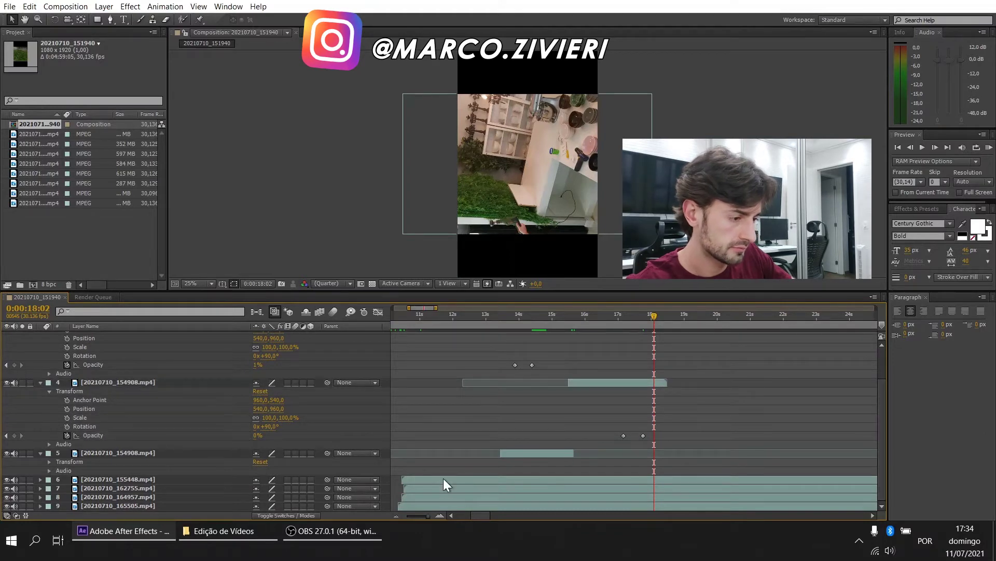
Shift layer 6's clip to start near 16 s and rotate it 90°.
{"action": "left_click_drag", "start_coordinate": [443, 478], "coordinate": [677, 480]}
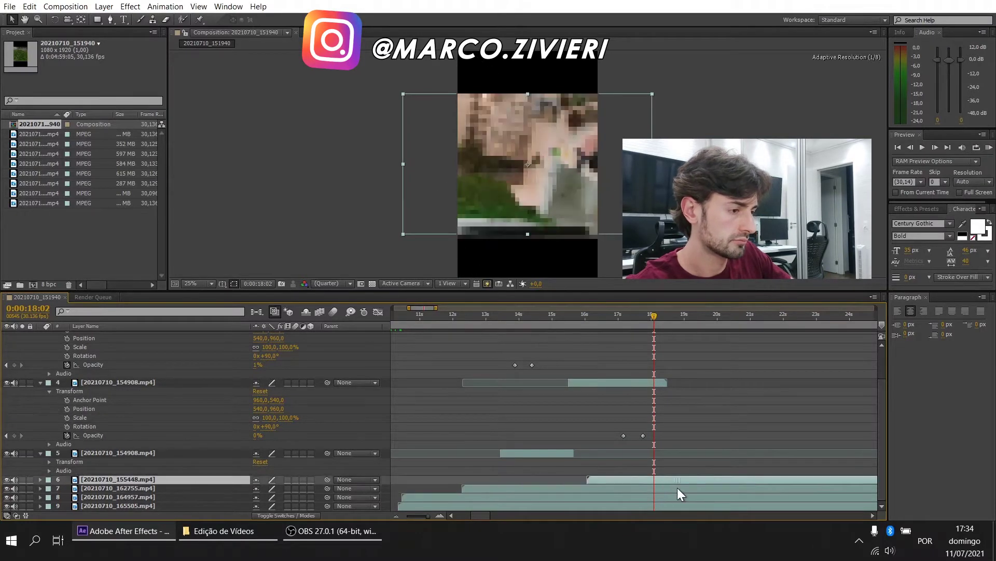
{"action": "left_click", "coordinate": [40, 480]}
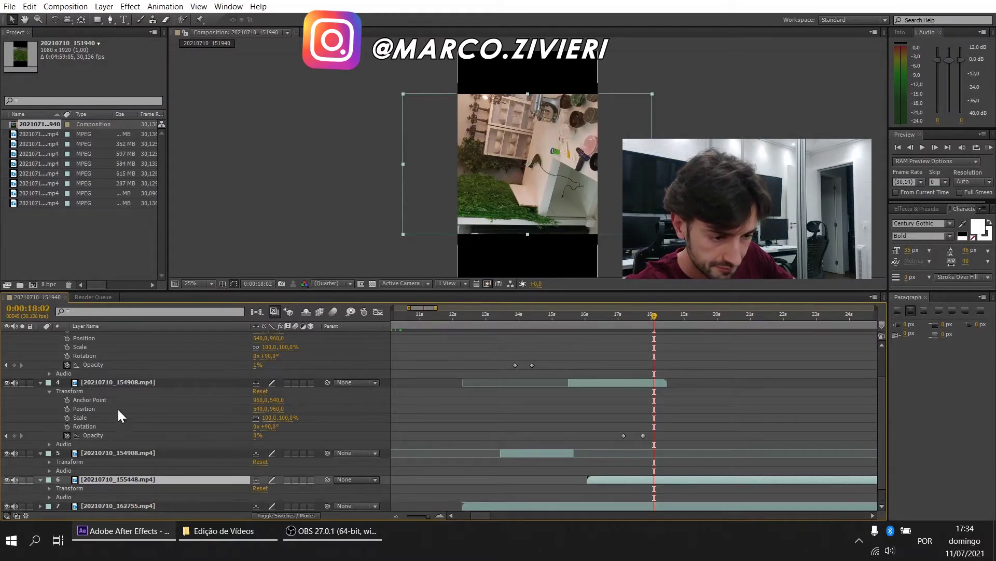
{"action": "left_click", "coordinate": [49, 488]}
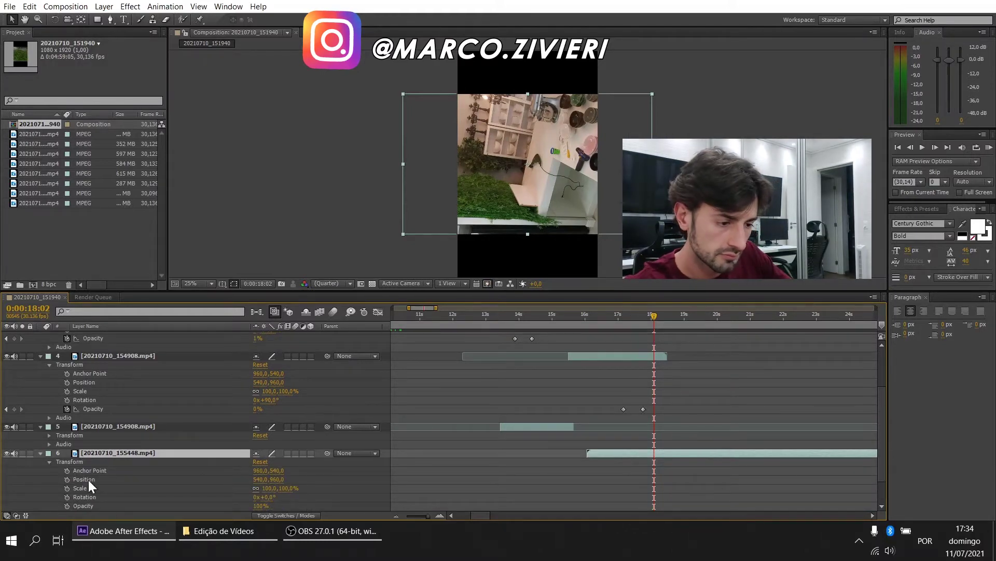
{"action": "left_click", "coordinate": [266, 496]}
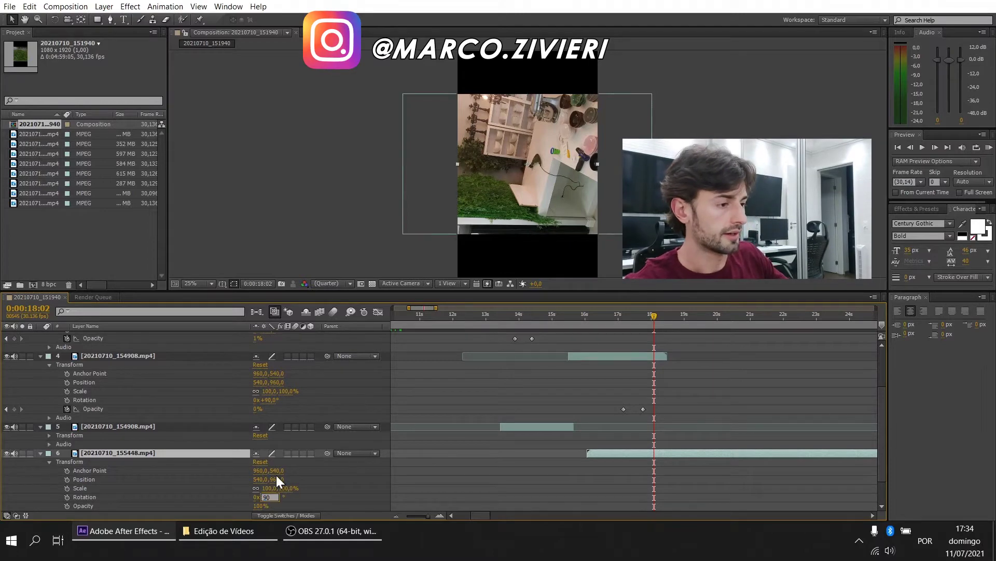
{"action": "type", "text": "90"}
{"action": "key", "text": "Return"}
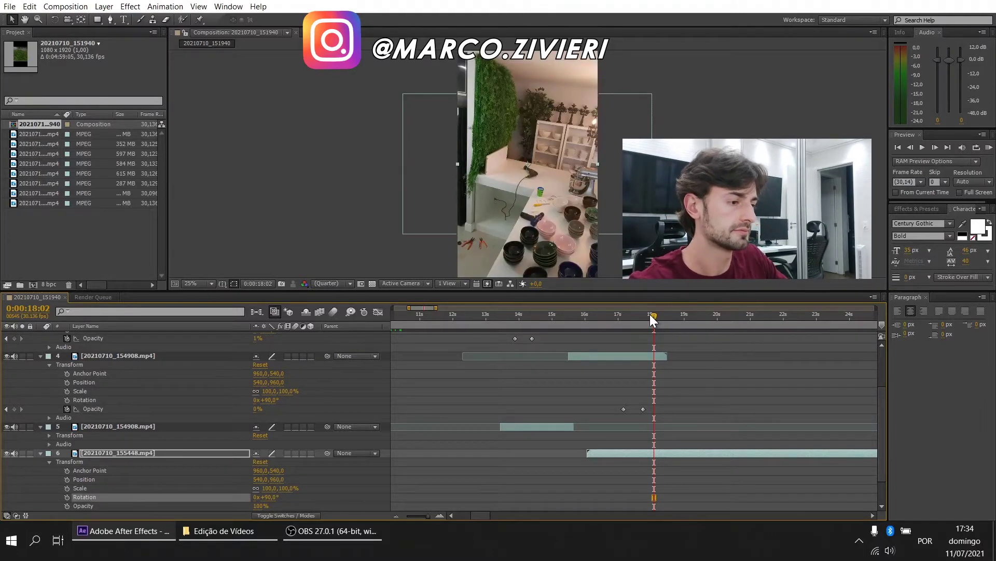
Slide the 20210710_155448.mp4 clip earlier so it already plays well before 18 s.
{"action": "mouse_move", "coordinate": [650, 313]}
{"action": "left_mouse_down"}
{"action": "mouse_move", "coordinate": [618, 312]}
{"action": "mouse_move", "coordinate": [635, 313]}
{"action": "left_mouse_up"}
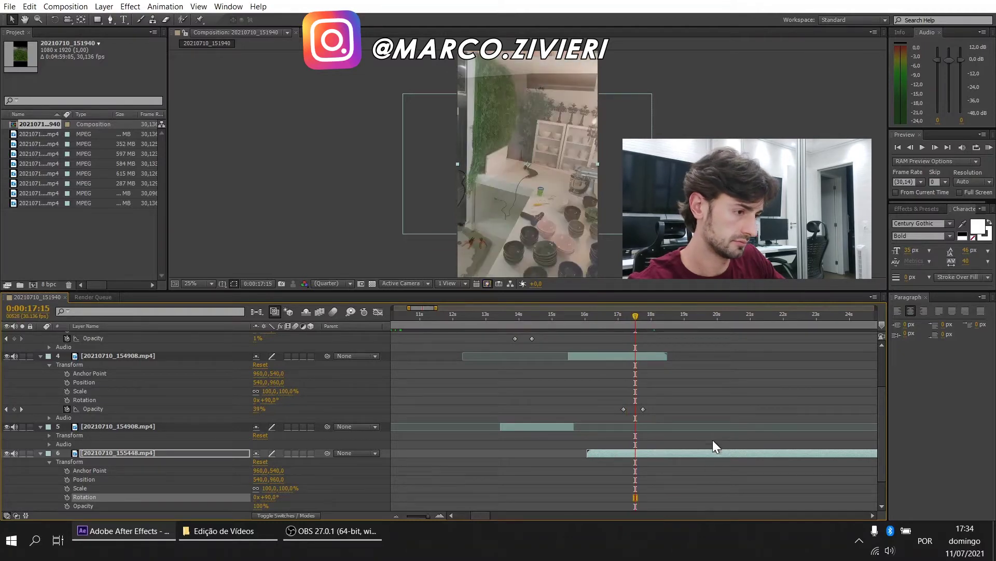
{"action": "left_click_drag", "start_coordinate": [721, 455], "coordinate": [633, 453]}
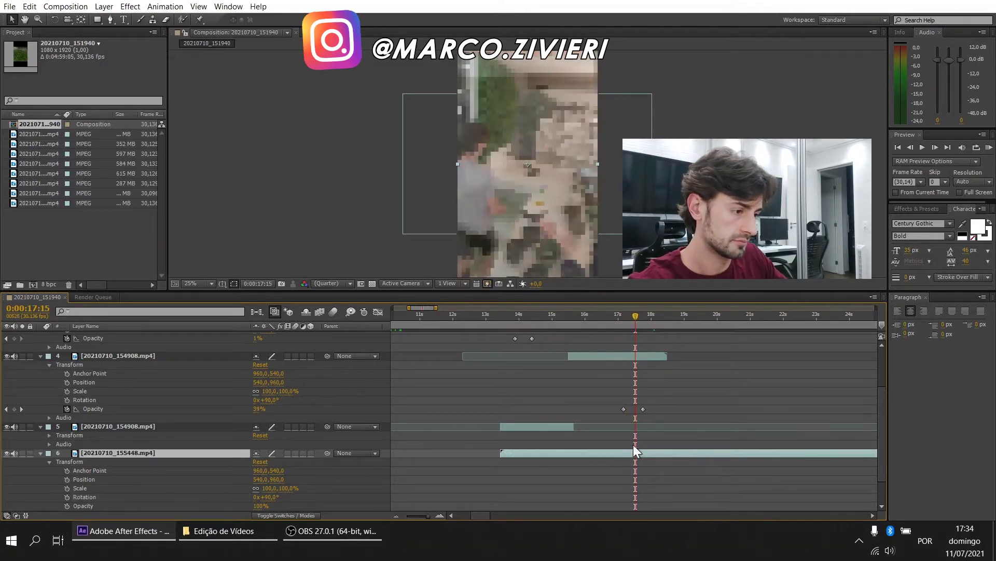
{"action": "left_click", "coordinate": [652, 315]}
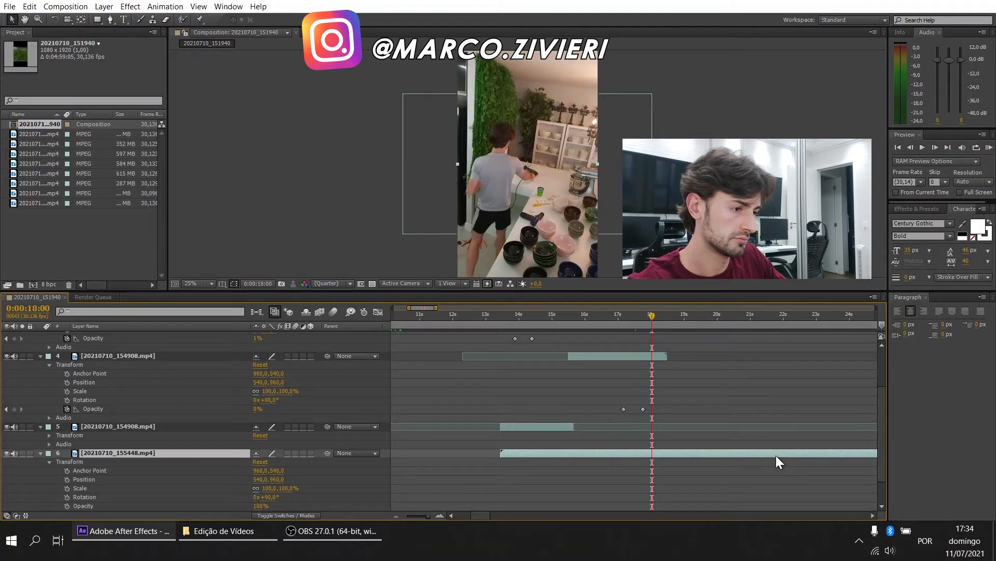
{"action": "left_click_drag", "start_coordinate": [776, 456], "coordinate": [830, 450]}
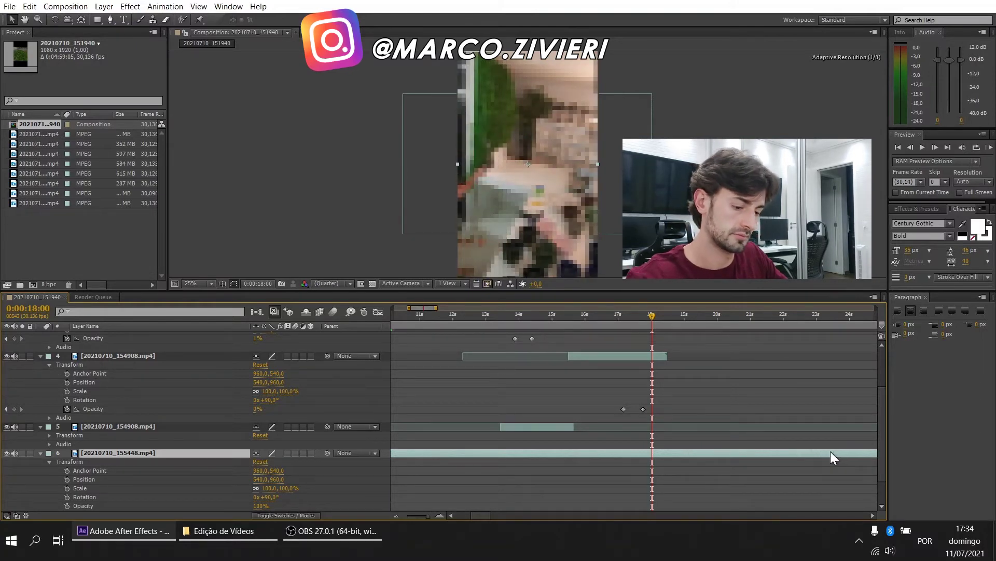
Split the 20210710_155448 clip at 18 s, select the earlier piece, then split again at 19:01.
{"action": "key", "text": "ctrl+shift+d"}
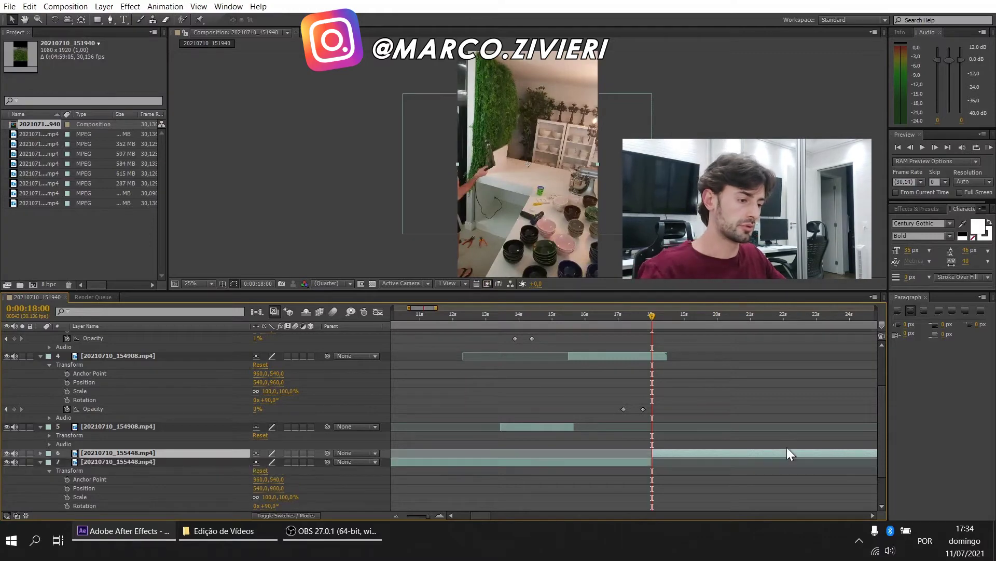
{"action": "left_click", "coordinate": [631, 461]}
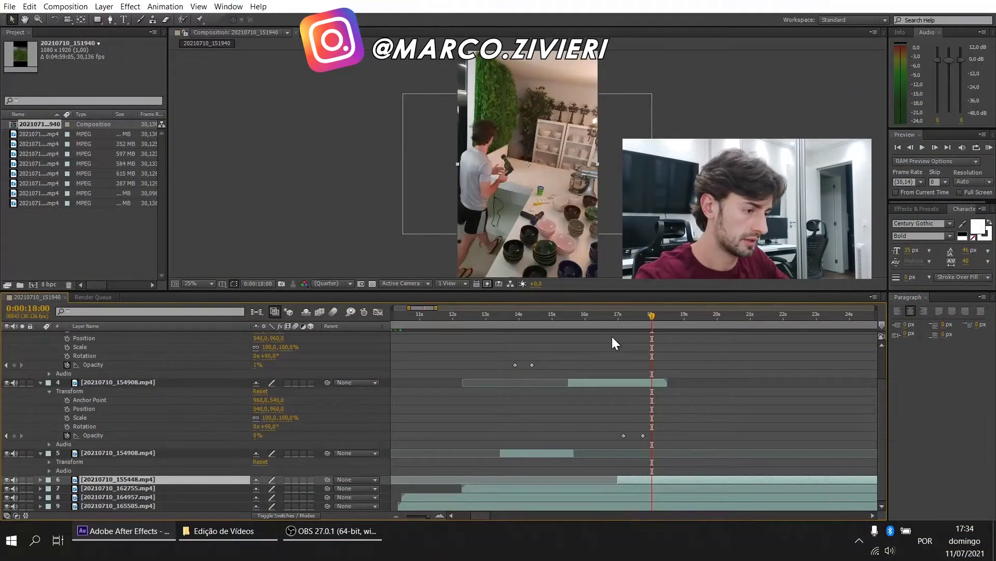
{"action": "left_click_drag", "start_coordinate": [652, 318], "coordinate": [685, 318]}
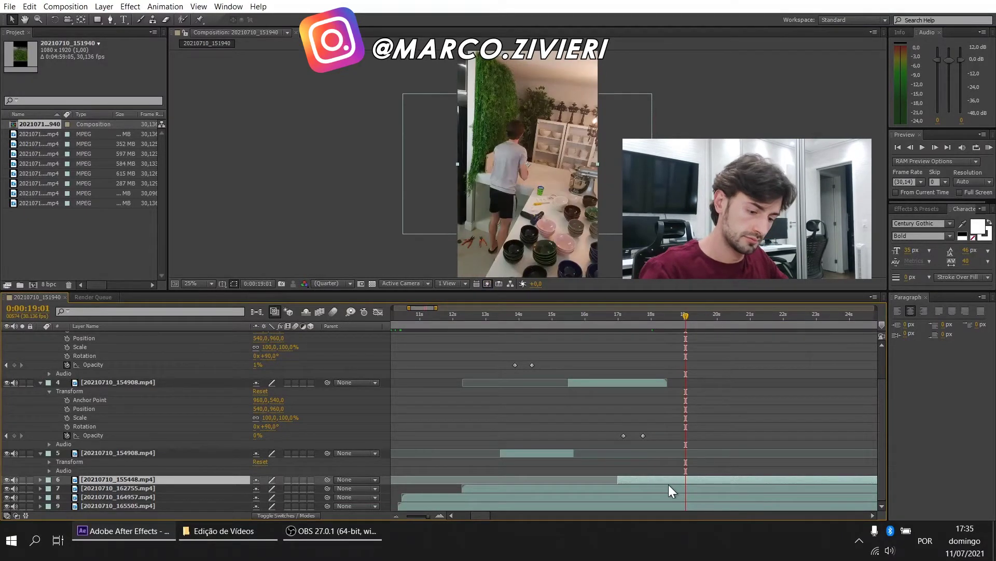
{"action": "key", "text": "ctrl+shift+d"}
Time-stretch layer 6's later piece to a new duration of 0:00:03:17.
{"action": "right_click", "coordinate": [707, 478]}
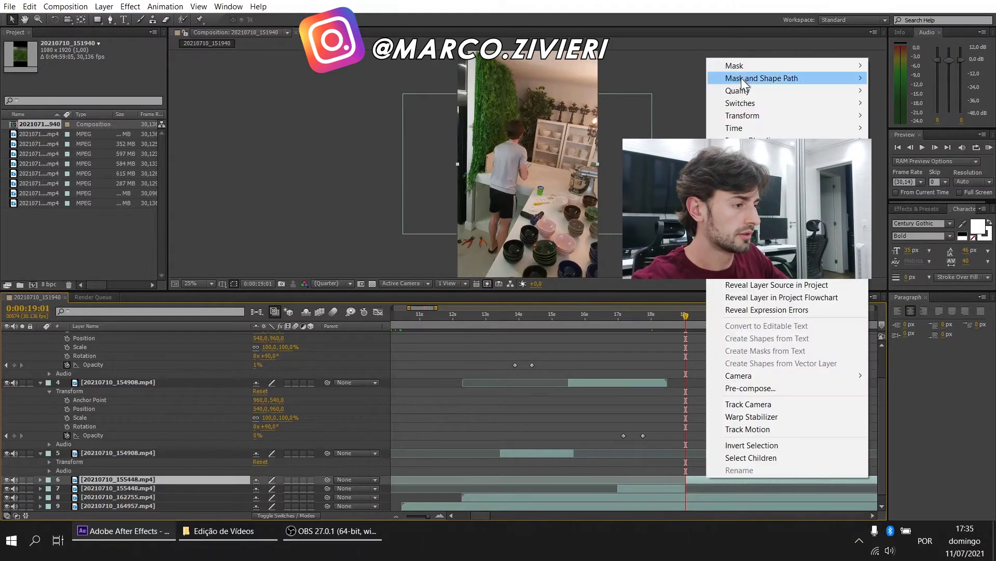
{"action": "mouse_move", "coordinate": [737, 128]}
{"action": "left_click", "coordinate": [576, 153]}
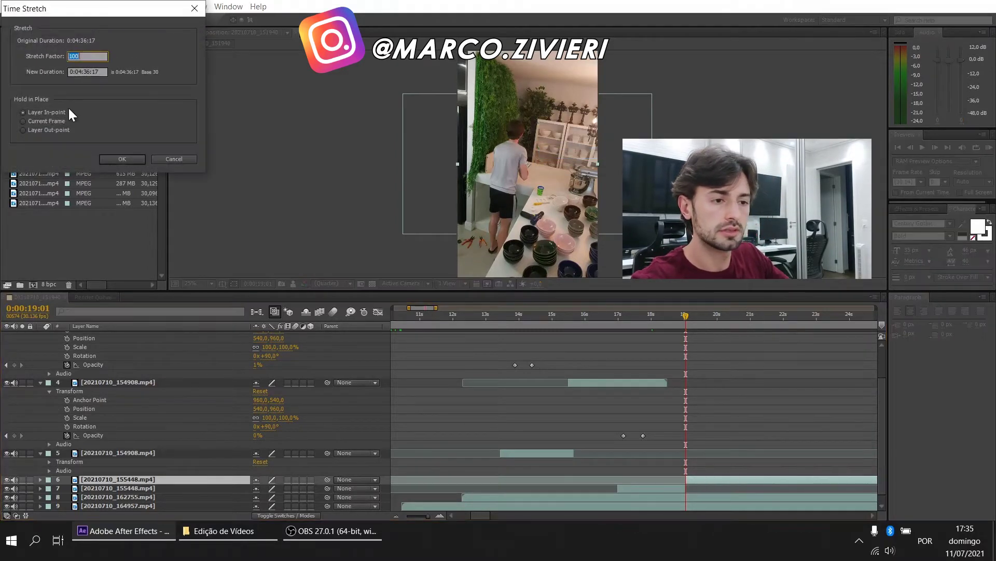
{"action": "left_click", "coordinate": [81, 72]}
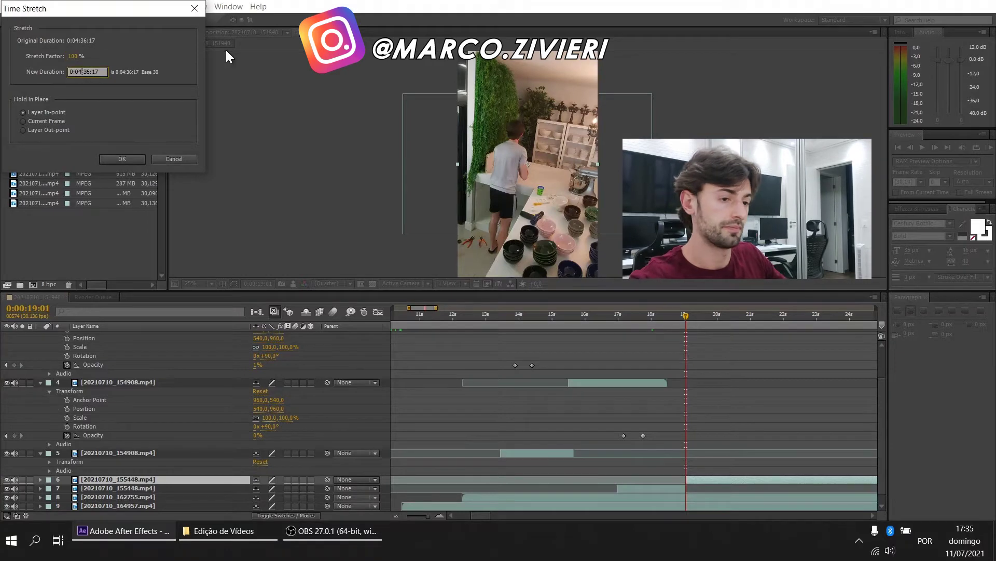
{"action": "type", "text": "3617"}
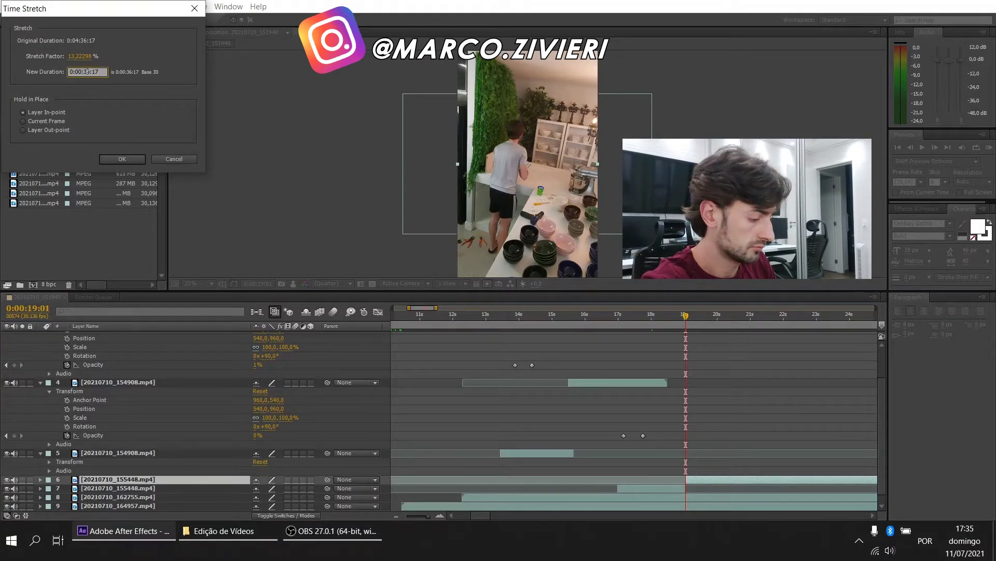
{"action": "left_click", "coordinate": [84, 72]}
{"action": "key", "text": "BackSpace"}
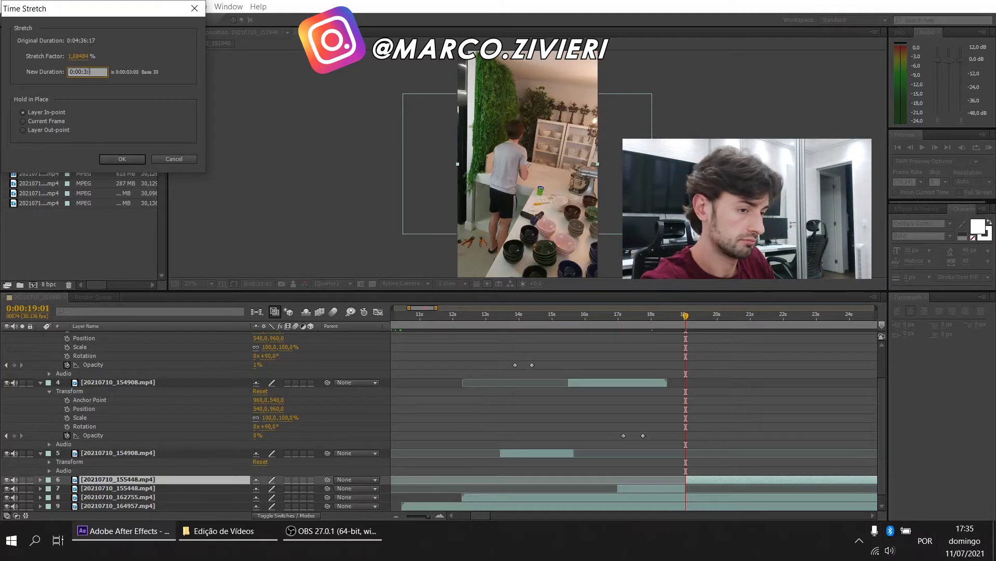
{"action": "key", "text": "Return"}
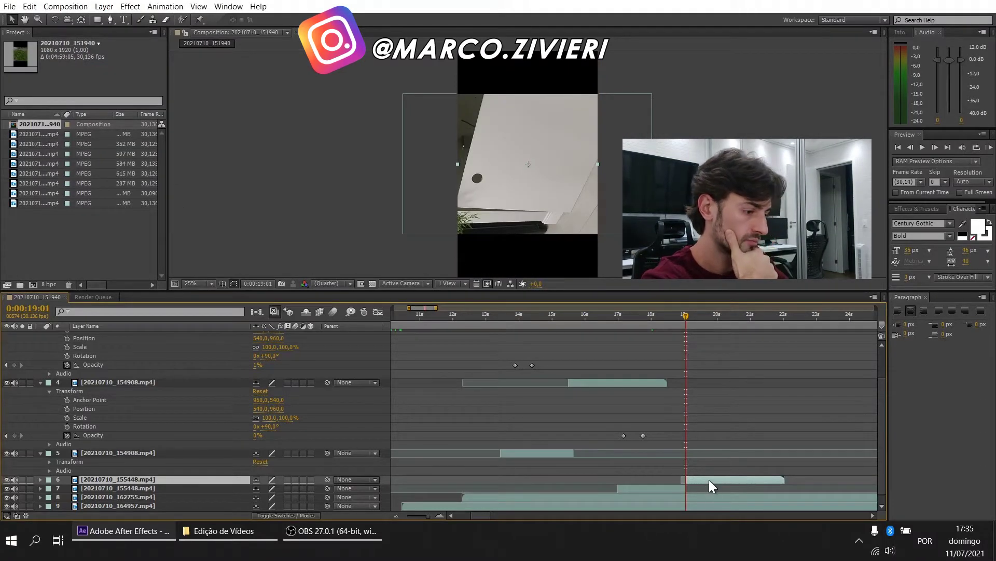
Nudge the sped-up clip so it starts at about 19 s.
{"action": "left_click_drag", "start_coordinate": [709, 484], "coordinate": [706, 484]}
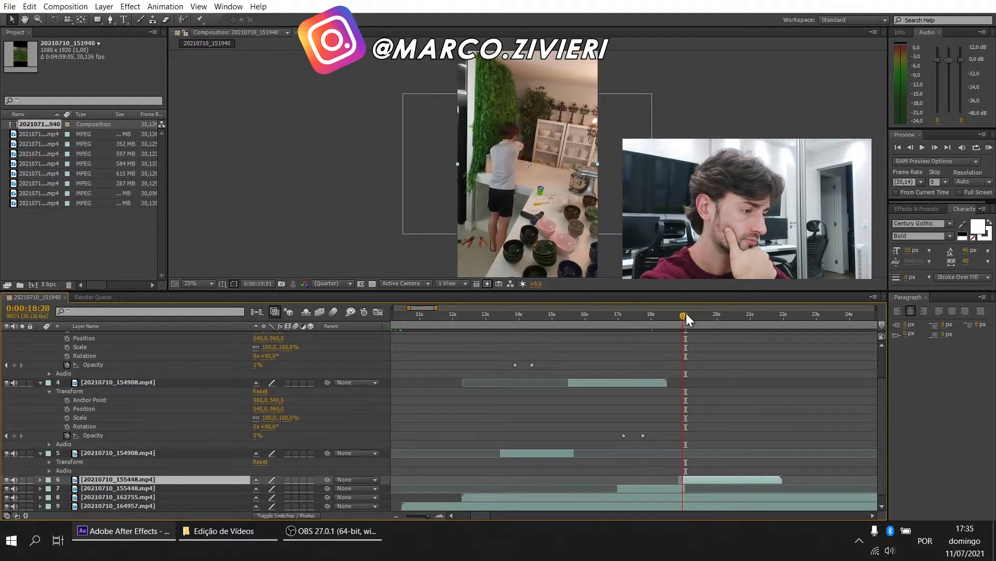
{"action": "left_click_drag", "start_coordinate": [686, 314], "coordinate": [770, 318]}
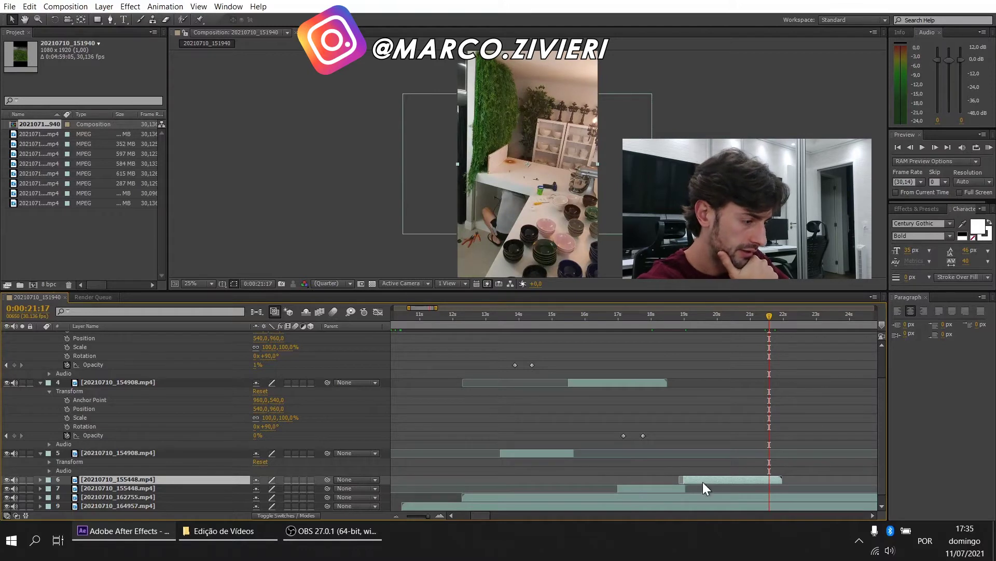
{"action": "left_click_drag", "start_coordinate": [703, 482], "coordinate": [700, 483]}
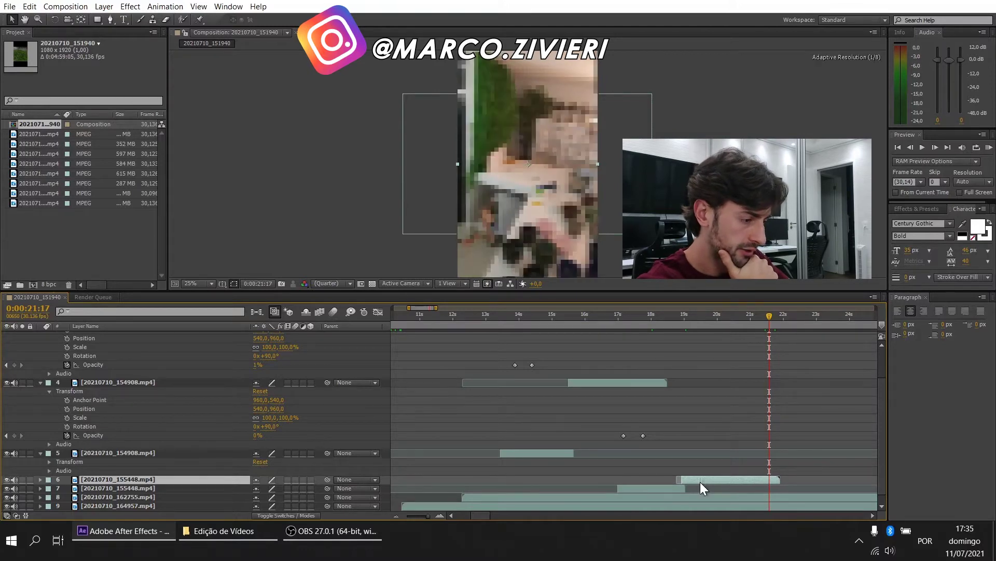
Keyframe layer 6's Opacity at 100% at 21:17 and 0% at 21:25.
{"action": "left_click", "coordinate": [40, 479]}
{"action": "left_click", "coordinate": [49, 489]}
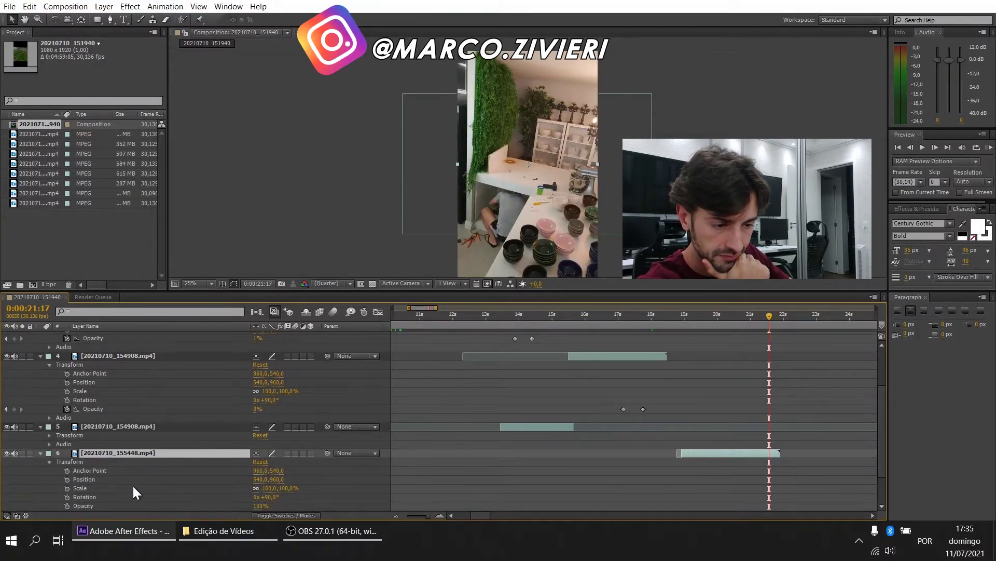
{"action": "scroll", "coordinate": [133, 484], "scroll_direction": "down", "scroll_amount": 3}
{"action": "right_click", "coordinate": [82, 462]}
{"action": "left_click", "coordinate": [121, 388]}
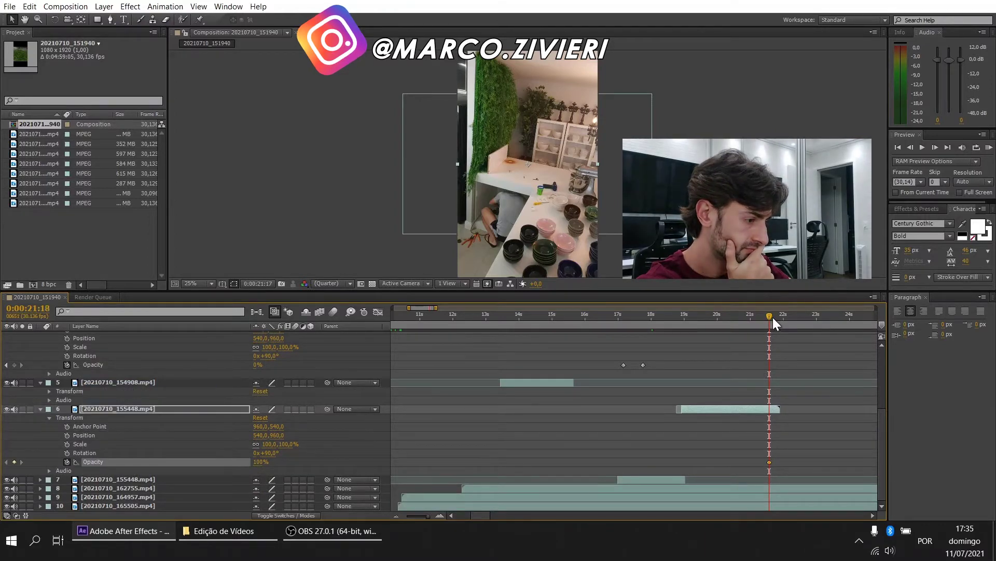
{"action": "left_click_drag", "start_coordinate": [773, 317], "coordinate": [779, 317]}
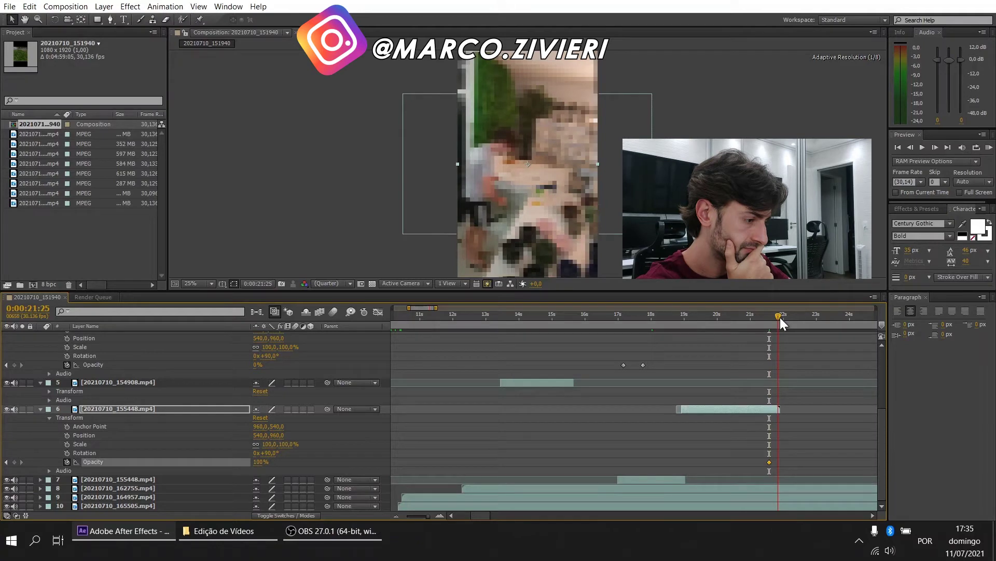
{"action": "right_click", "coordinate": [160, 458]}
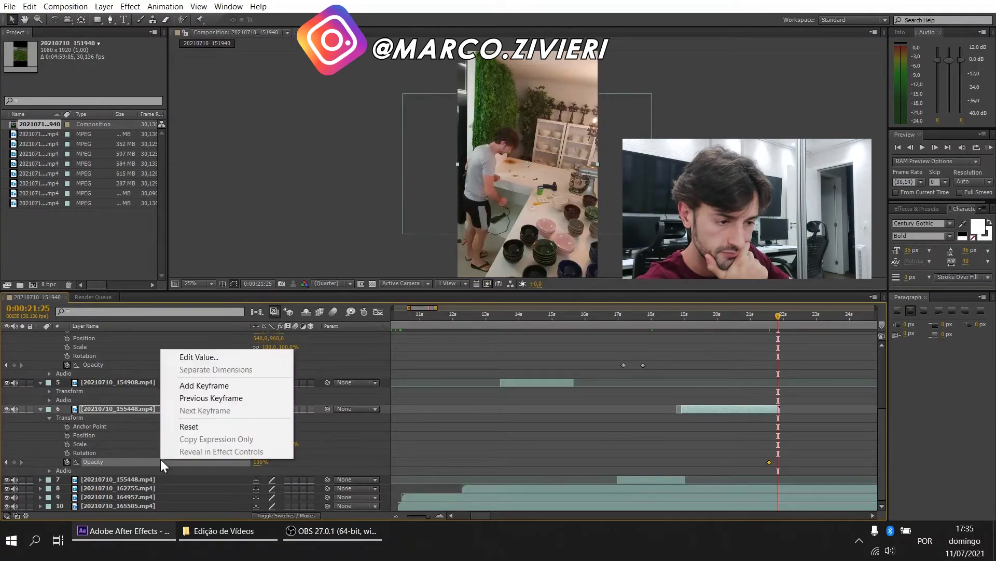
{"action": "left_click", "coordinate": [219, 386]}
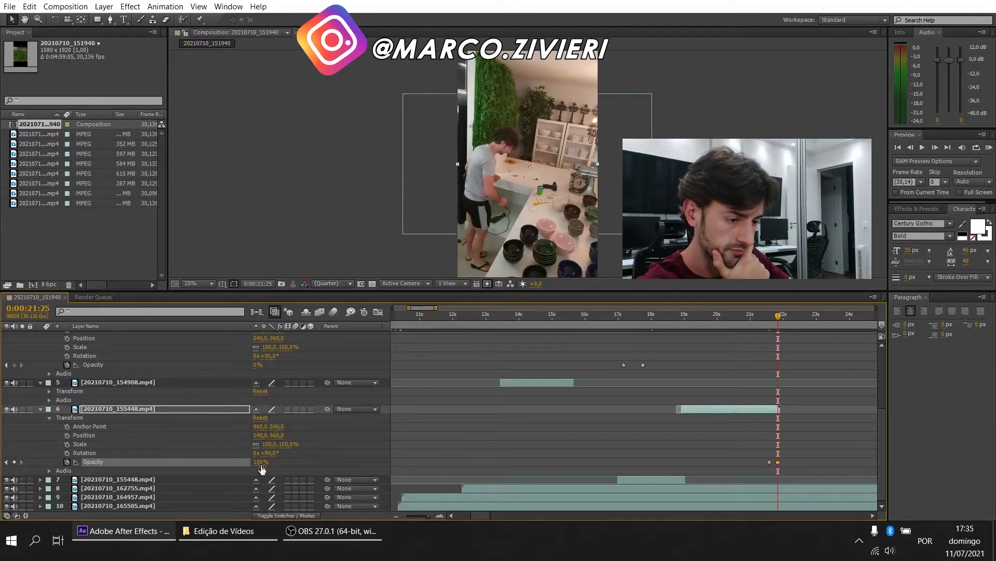
{"action": "left_click_drag", "start_coordinate": [261, 462], "coordinate": [218, 462]}
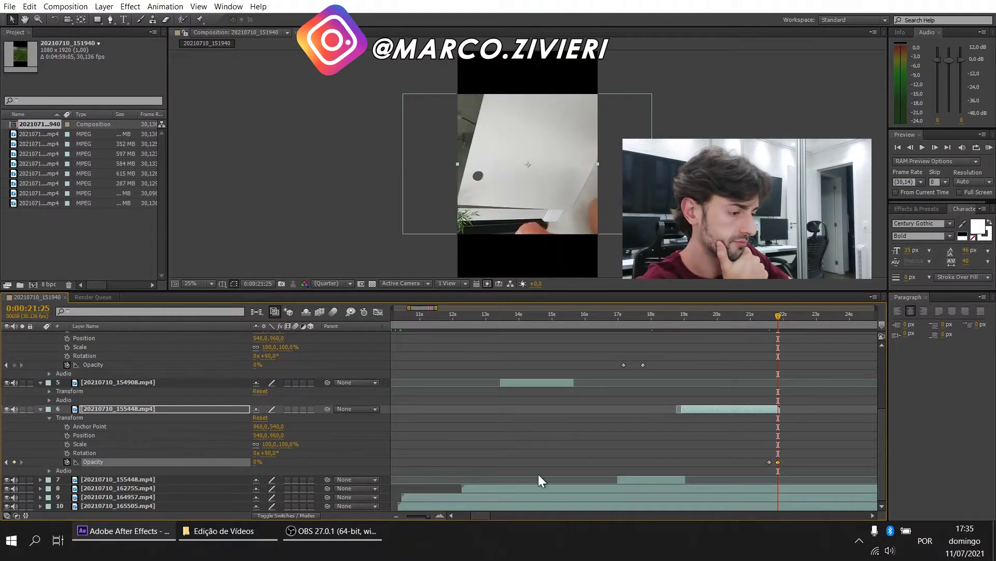
Rotate the 20210710_162755.mp4 layer 90° to stand upright.
{"action": "left_click_drag", "start_coordinate": [569, 489], "coordinate": [825, 476]}
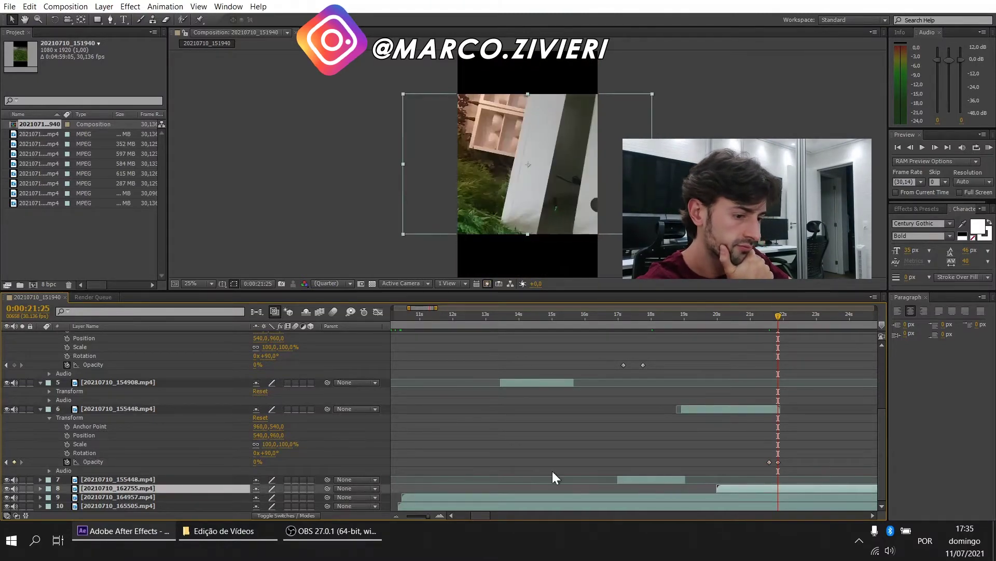
{"action": "left_click", "coordinate": [40, 488]}
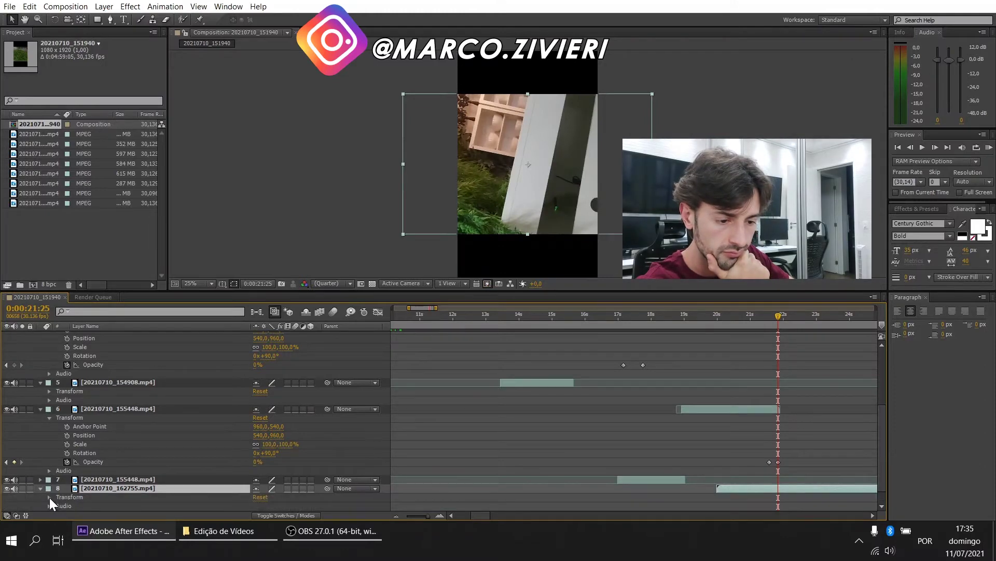
{"action": "left_click", "coordinate": [49, 496]}
{"action": "scroll", "coordinate": [208, 472], "scroll_direction": "down", "scroll_amount": 3}
{"action": "left_click", "coordinate": [268, 471]}
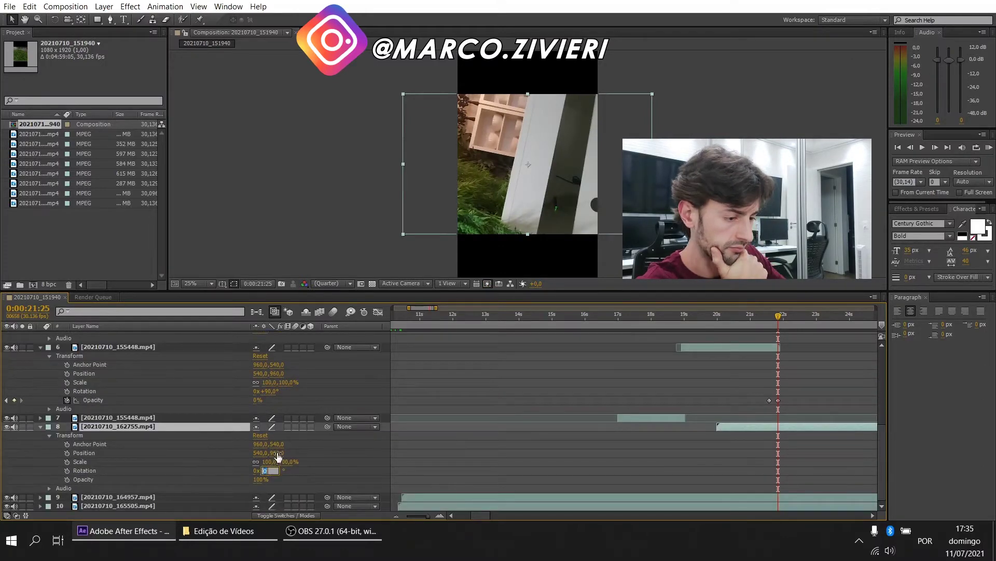
{"action": "type", "text": "90"}
{"action": "key", "text": "Return"}
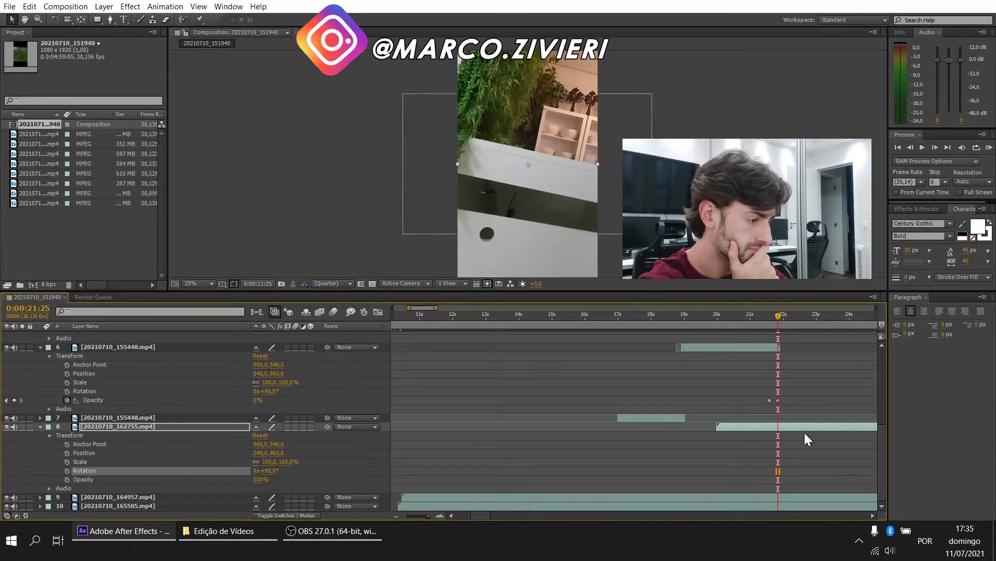
Slide the 162755 clip much earlier, checking its footage in the Layer panel.
{"action": "left_click_drag", "start_coordinate": [804, 426], "coordinate": [576, 424]}
{"action": "left_click_drag", "start_coordinate": [840, 425], "coordinate": [561, 417]}
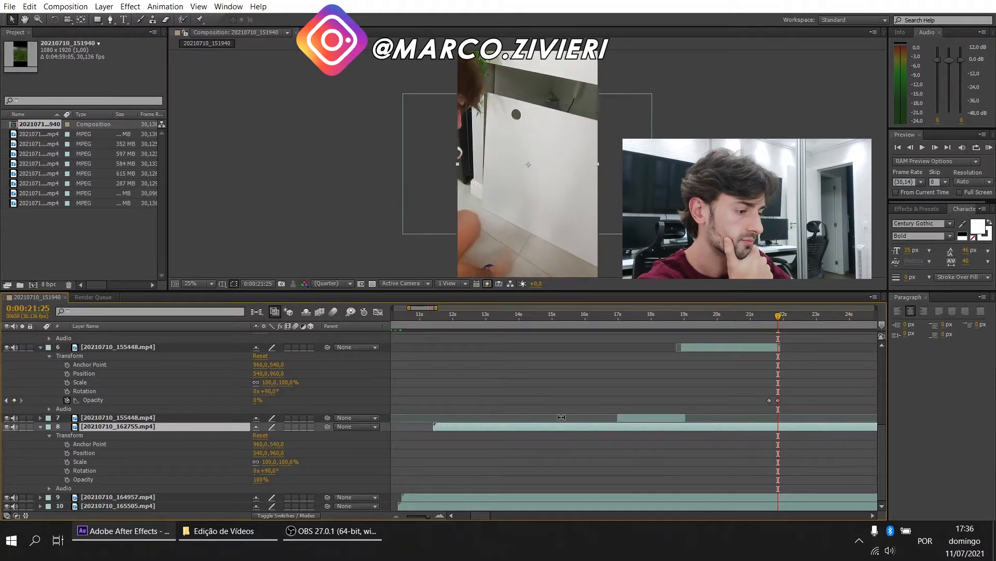
{"action": "double_click", "coordinate": [589, 429]}
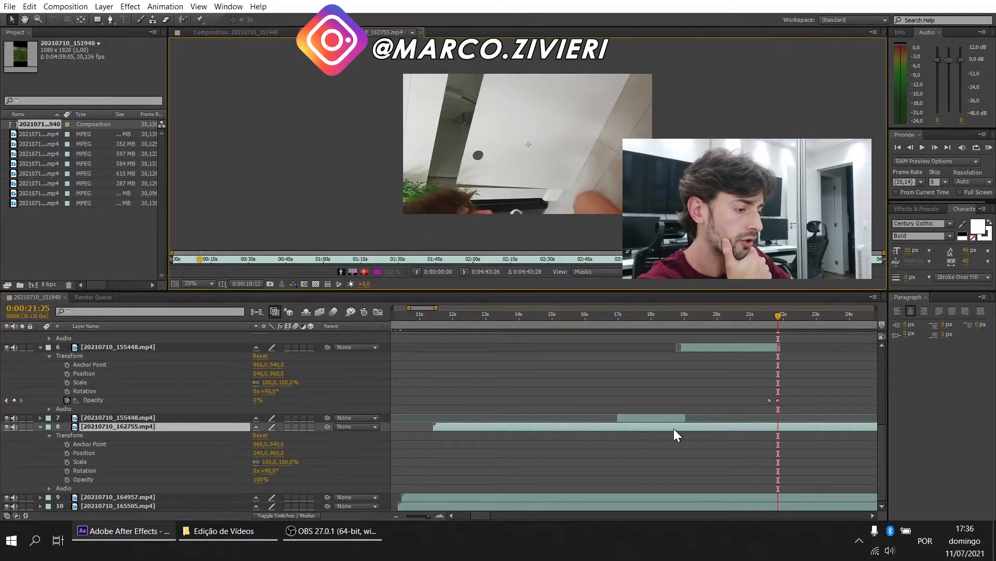
{"action": "left_click", "coordinate": [421, 32]}
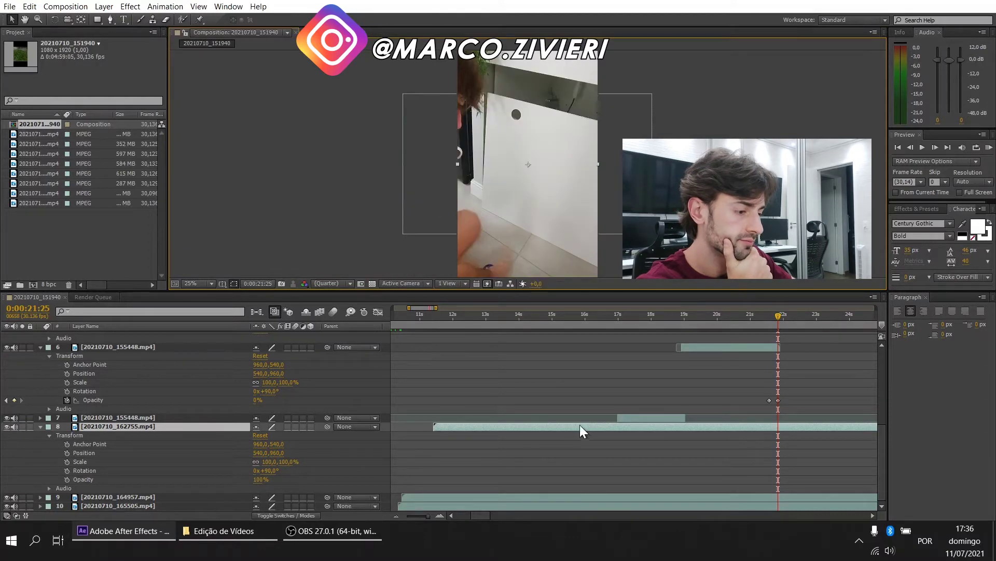
{"action": "left_click_drag", "start_coordinate": [578, 426], "coordinate": [550, 429]}
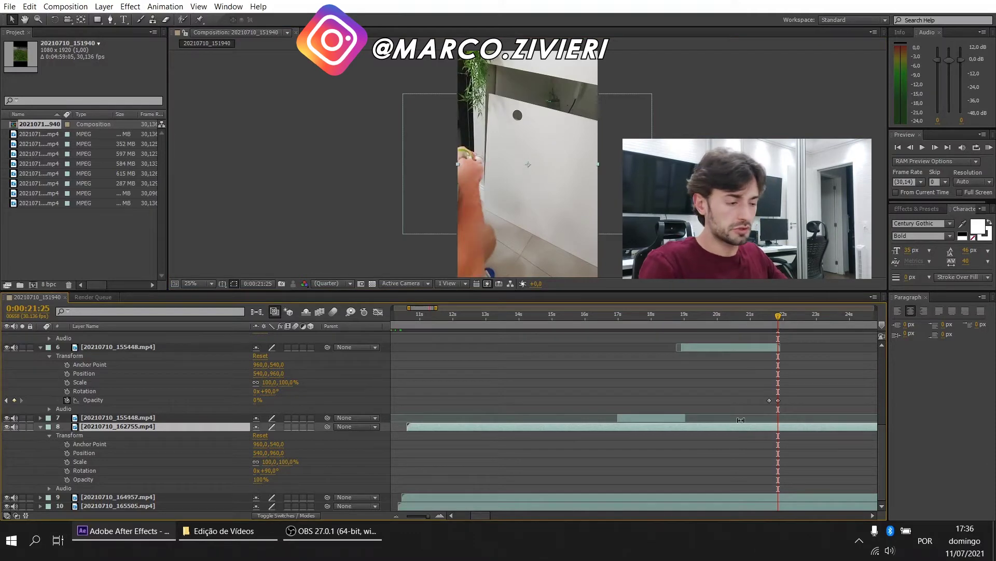
Split the 162755 clip, delete the earlier part, and align it to the playhead near 21:26.
{"action": "key", "text": "ctrl+shift+d"}
{"action": "left_click", "coordinate": [696, 436]}
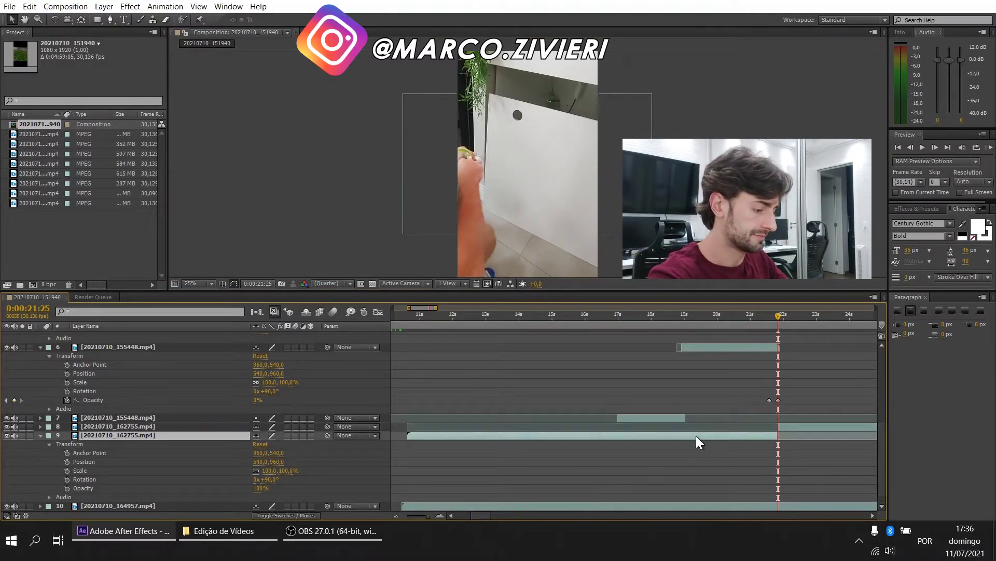
{"action": "key", "text": "Delete"}
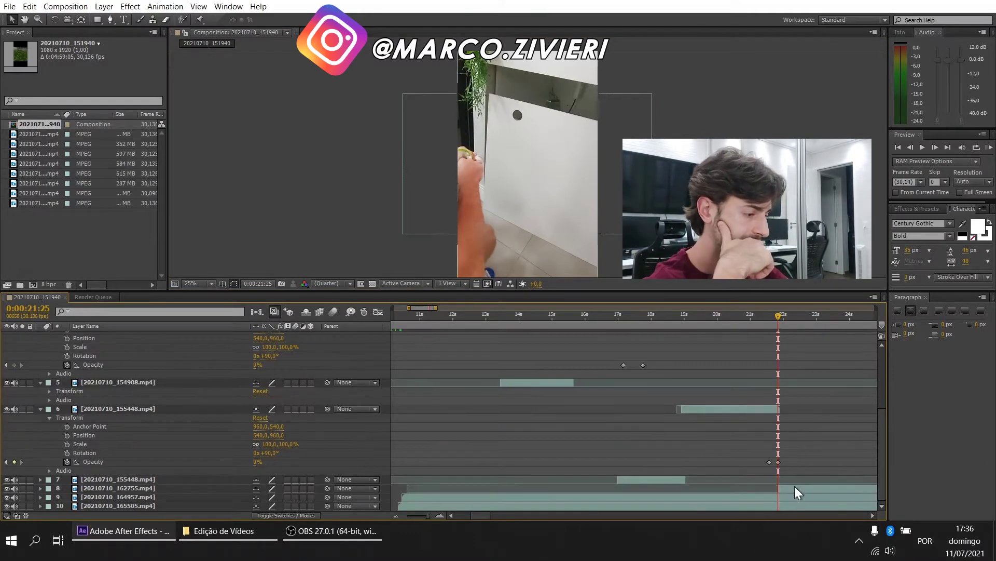
{"action": "left_click_drag", "start_coordinate": [795, 486], "coordinate": [789, 485]}
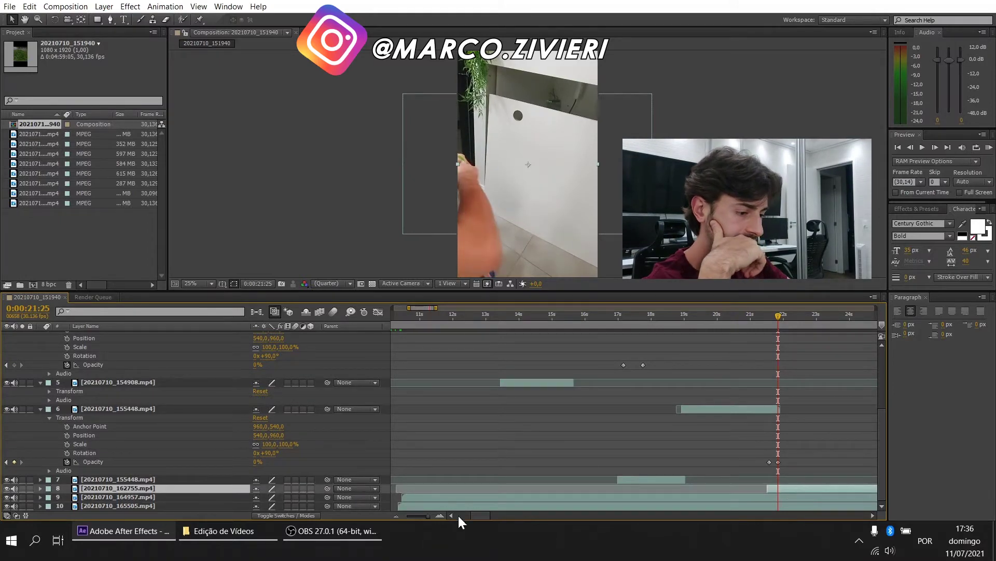
{"action": "left_click_drag", "start_coordinate": [478, 515], "coordinate": [485, 514]}
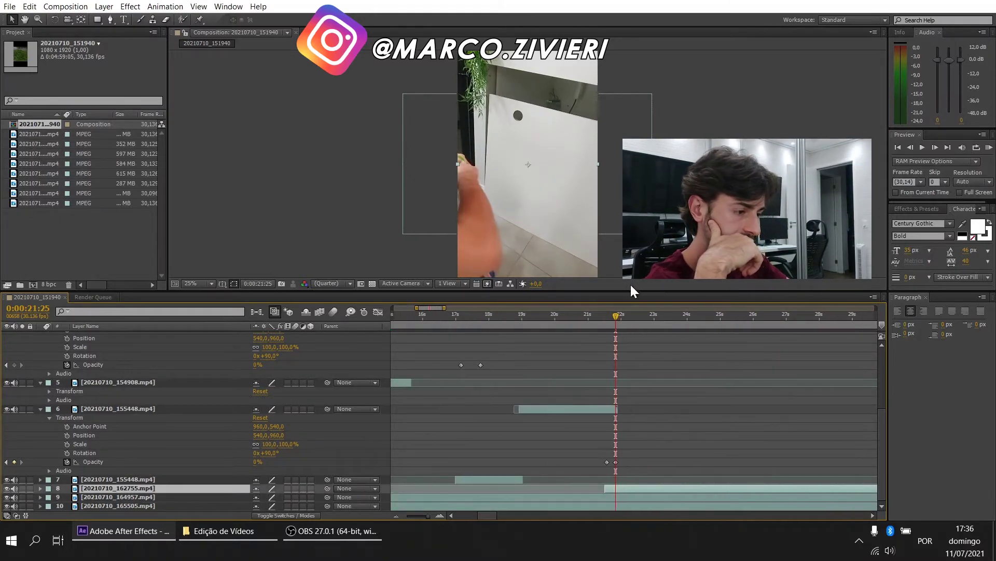
{"action": "left_click", "coordinate": [617, 316]}
{"action": "left_click_drag", "start_coordinate": [622, 316], "coordinate": [630, 315]}
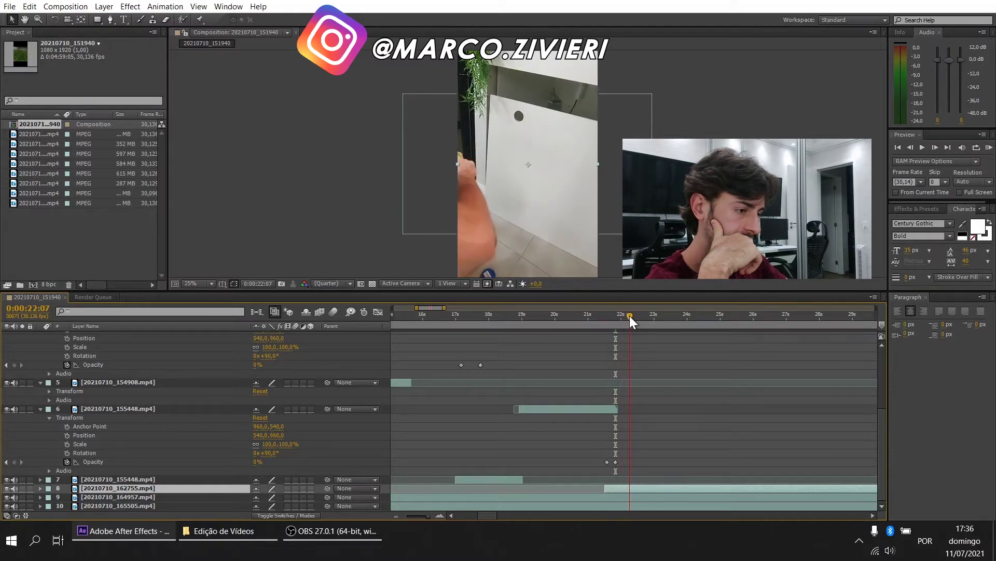
Time-stretch the 162755 clip to about 0:00:02:22 so it plays fast from roughly 22 s.
{"action": "right_click", "coordinate": [649, 489]}
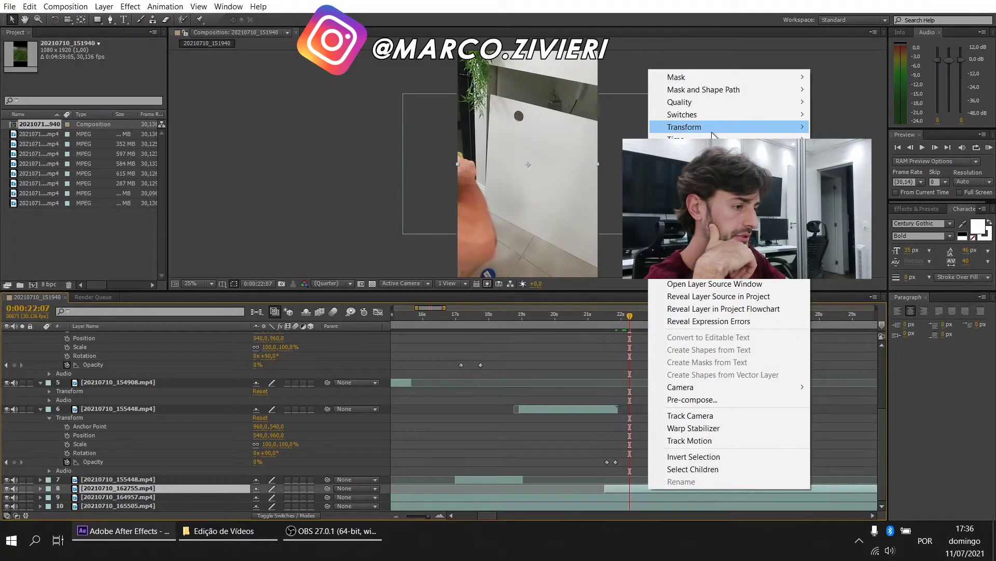
{"action": "mouse_move", "coordinate": [742, 139]}
{"action": "left_click", "coordinate": [834, 164]}
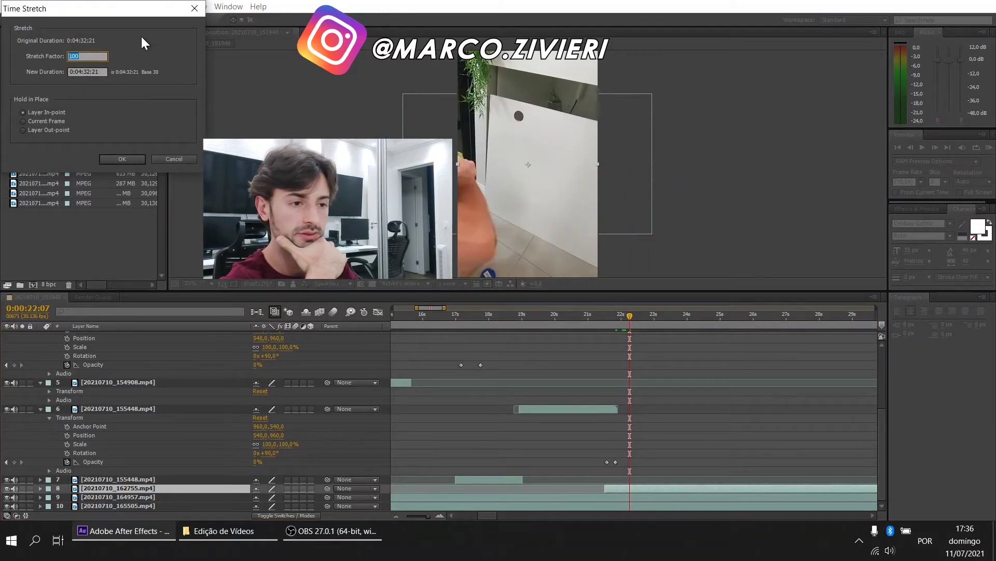
{"action": "type", "text": "2"}
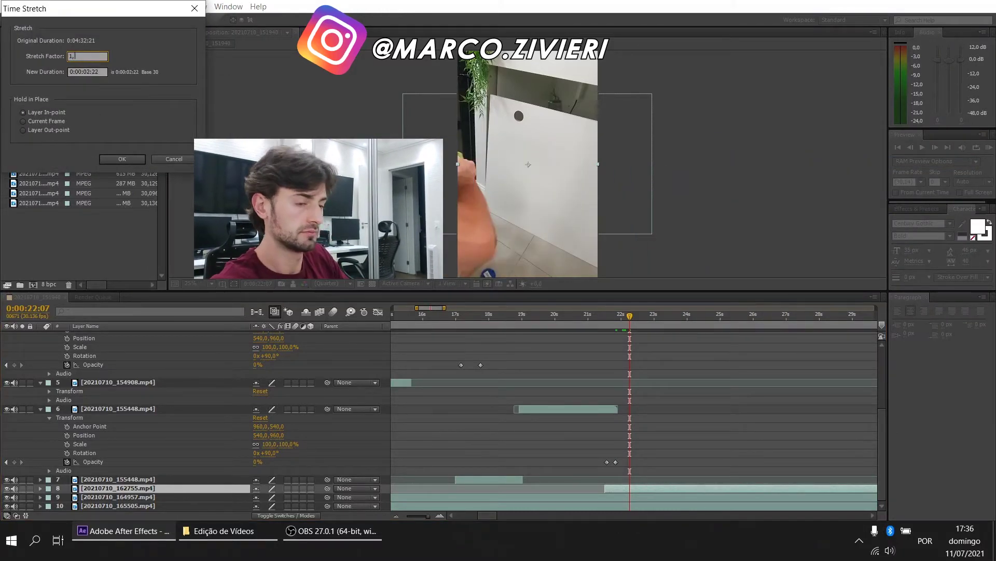
{"action": "key", "text": "Return"}
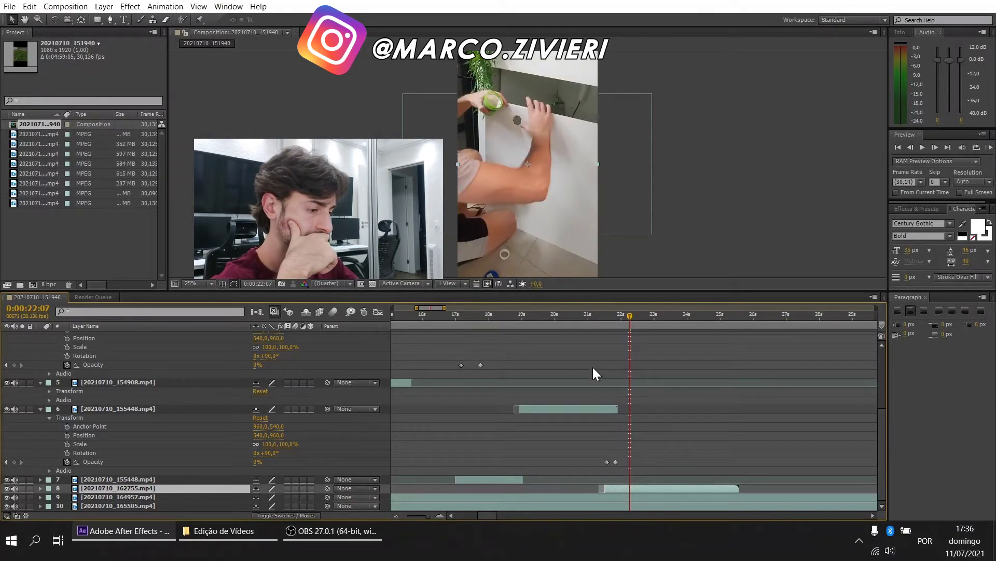
{"action": "left_click_drag", "start_coordinate": [646, 488], "coordinate": [643, 487]}
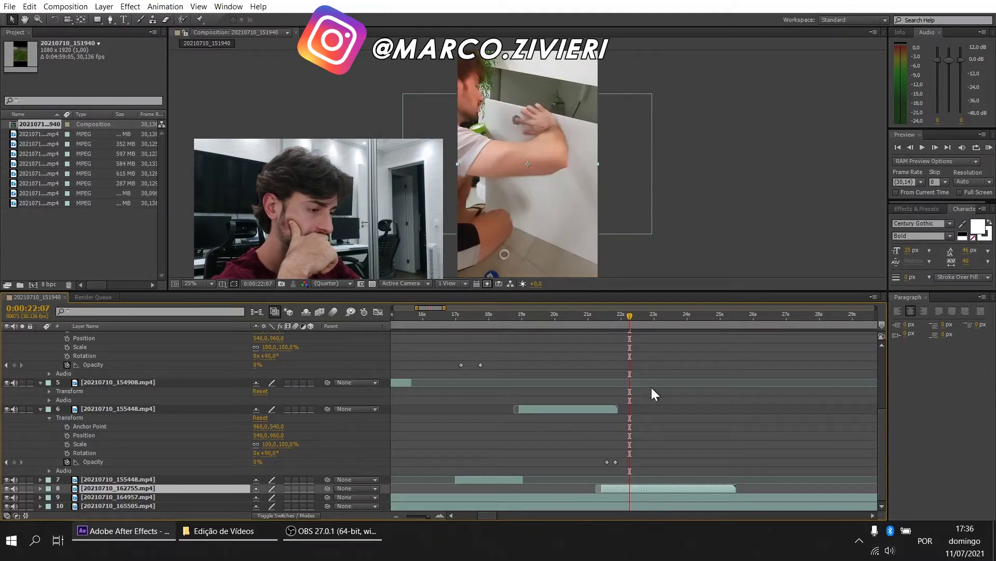
{"action": "left_click_drag", "start_coordinate": [636, 310], "coordinate": [718, 316]}
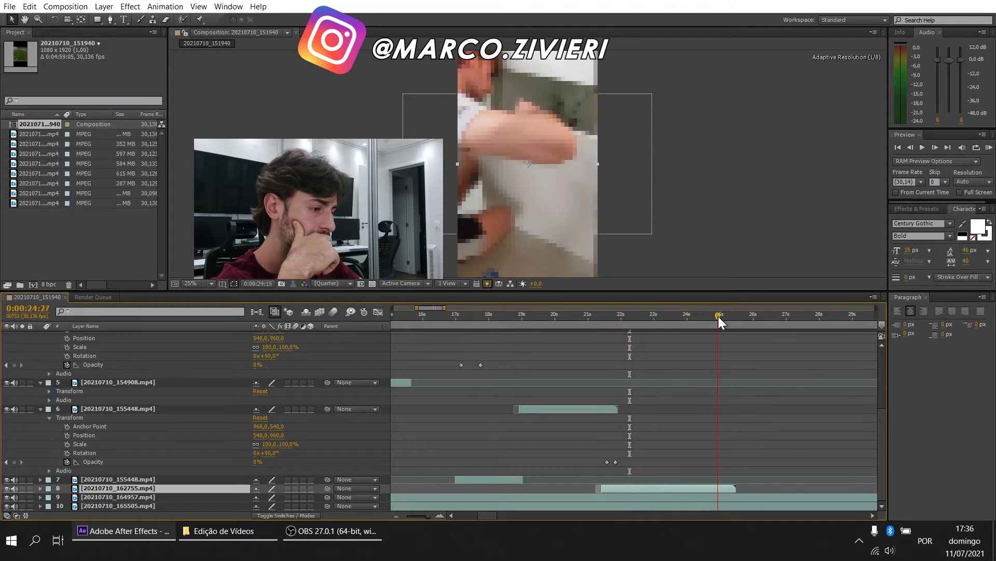
Keyframe layer 8's Opacity to fade from 100% to 0% by 24:28.
{"action": "left_click", "coordinate": [40, 488]}
{"action": "left_click", "coordinate": [49, 497]}
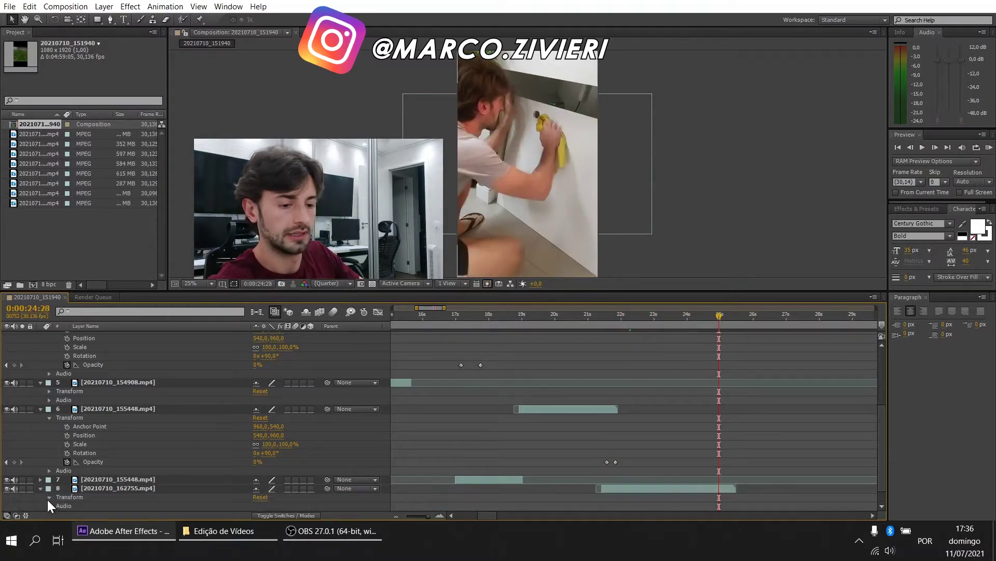
{"action": "scroll", "coordinate": [82, 486], "scroll_direction": "down", "scroll_amount": 4}
{"action": "right_click", "coordinate": [94, 478]}
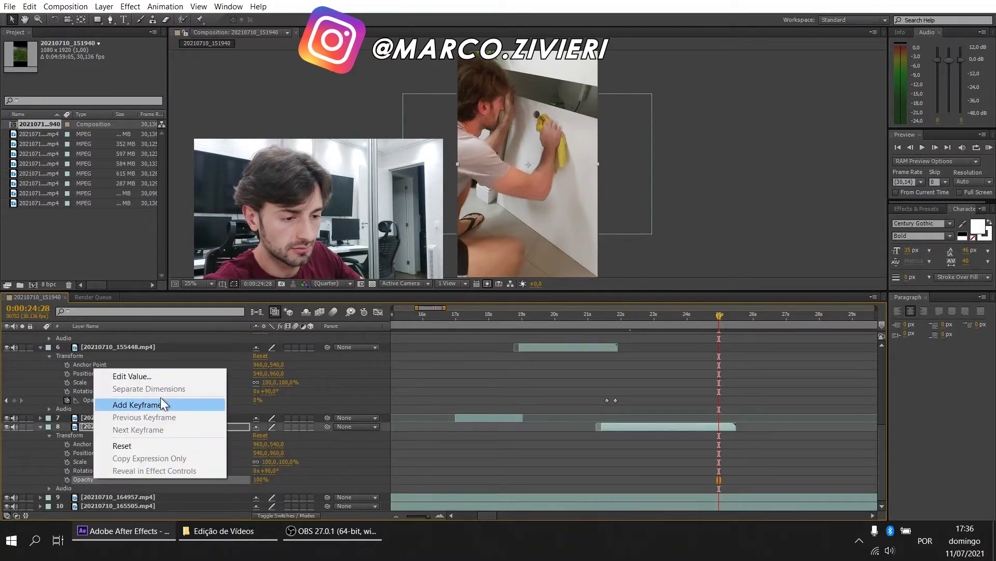
{"action": "left_click", "coordinate": [158, 405]}
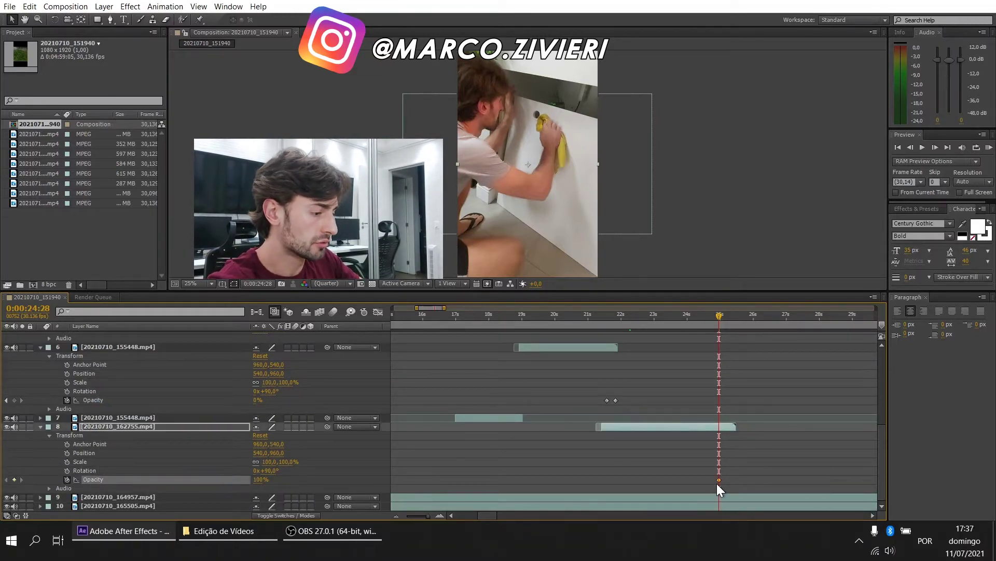
{"action": "left_click_drag", "start_coordinate": [718, 480], "coordinate": [708, 478]}
{"action": "left_click", "coordinate": [260, 479]}
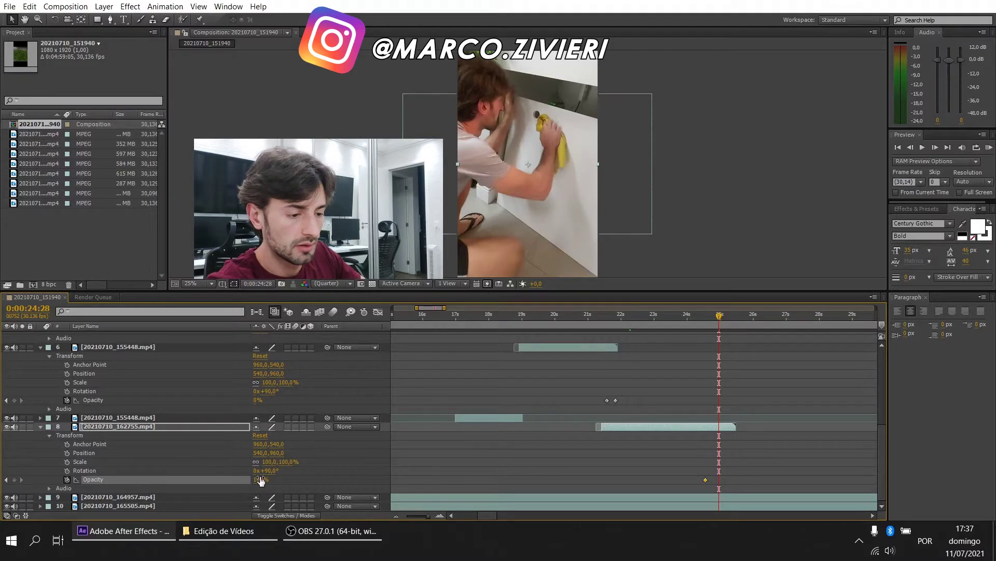
{"action": "type", "text": "0"}
{"action": "key", "text": "Return"}
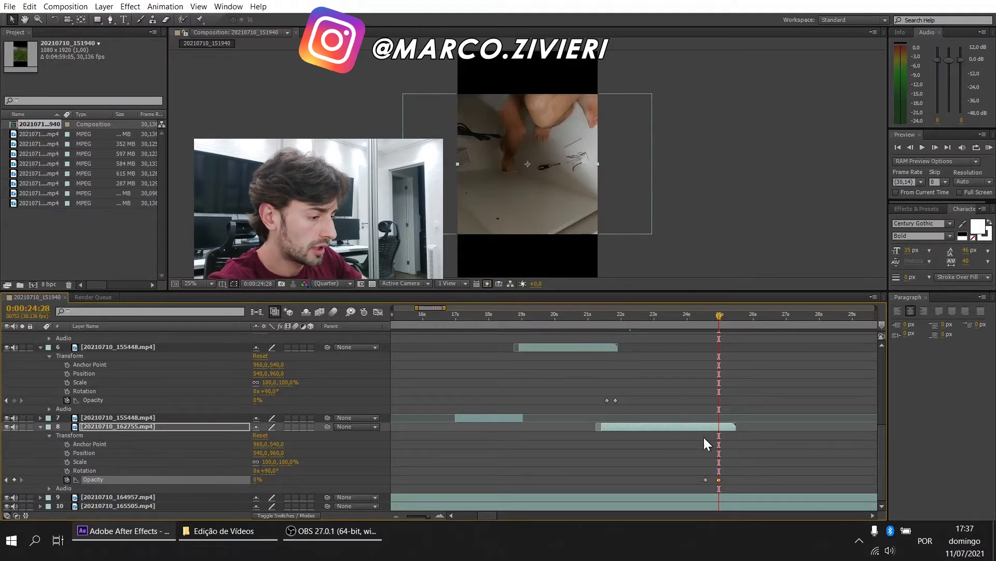
Move the 20210710_164957 clip so it starts around 20 s.
{"action": "left_click_drag", "start_coordinate": [616, 498], "coordinate": [843, 492]}
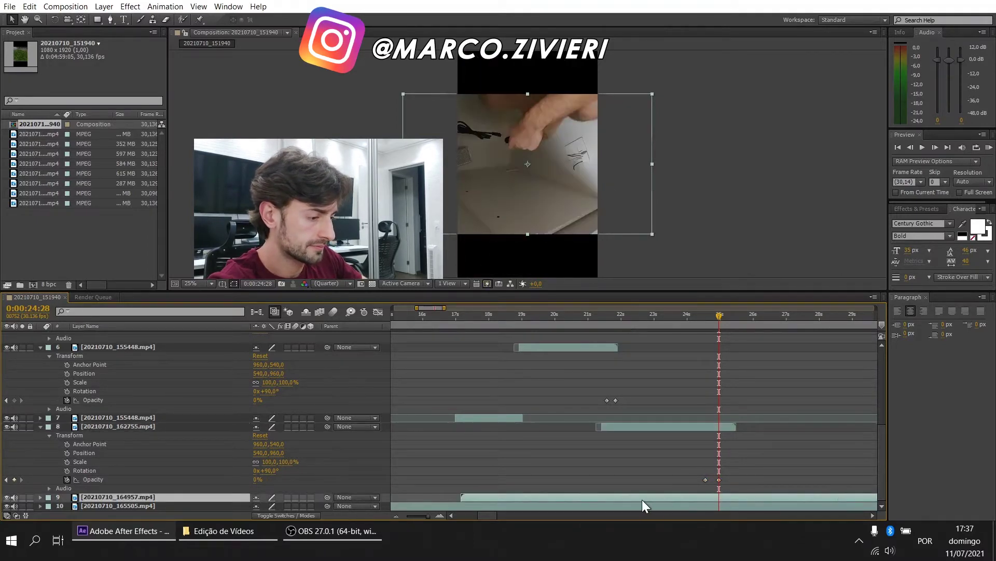
{"action": "left_click_drag", "start_coordinate": [643, 500], "coordinate": [812, 494]}
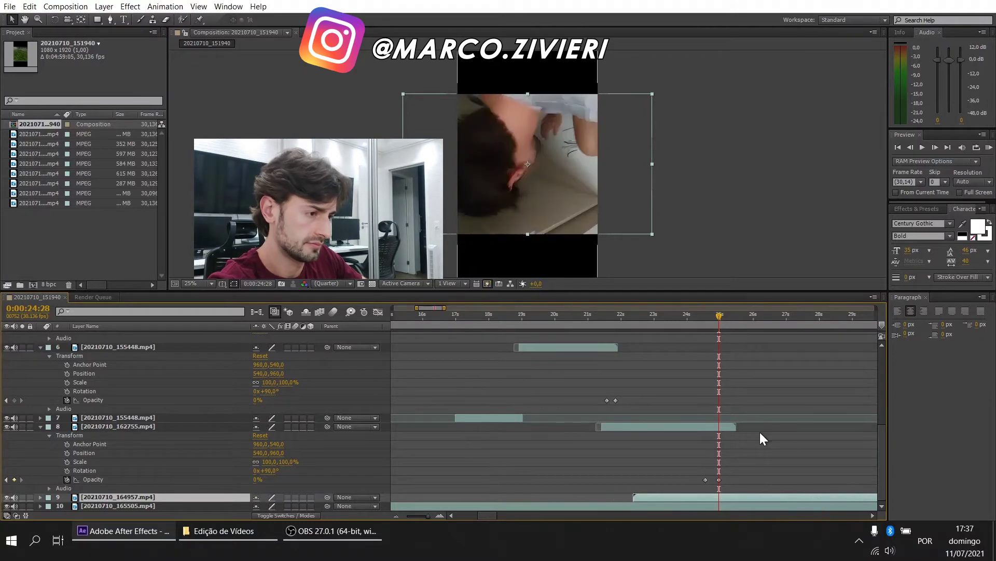
{"action": "left_click_drag", "start_coordinate": [722, 494], "coordinate": [624, 488]}
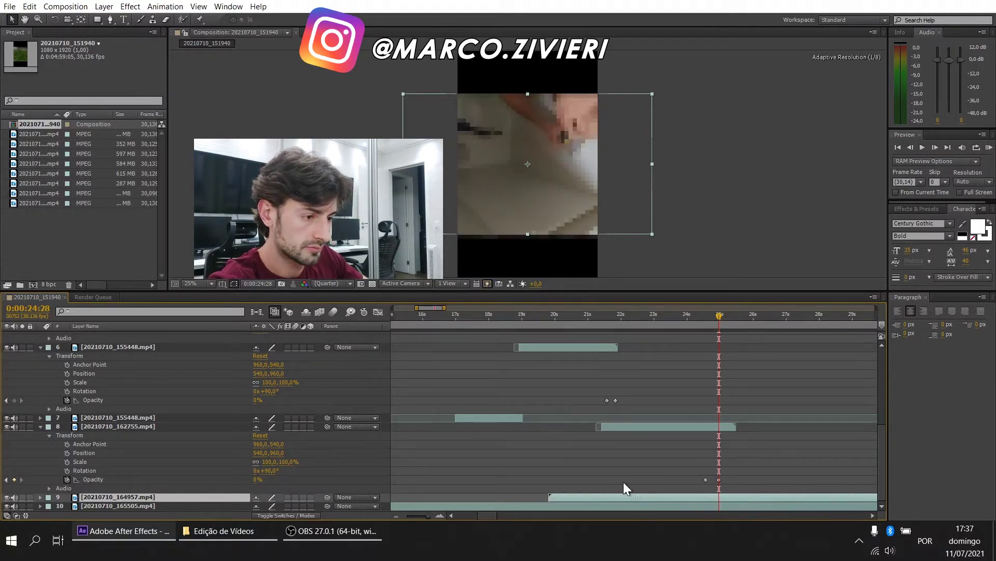
Rotate the 20210710_164957 layer 90° into portrait orientation.
{"action": "left_click", "coordinate": [40, 498]}
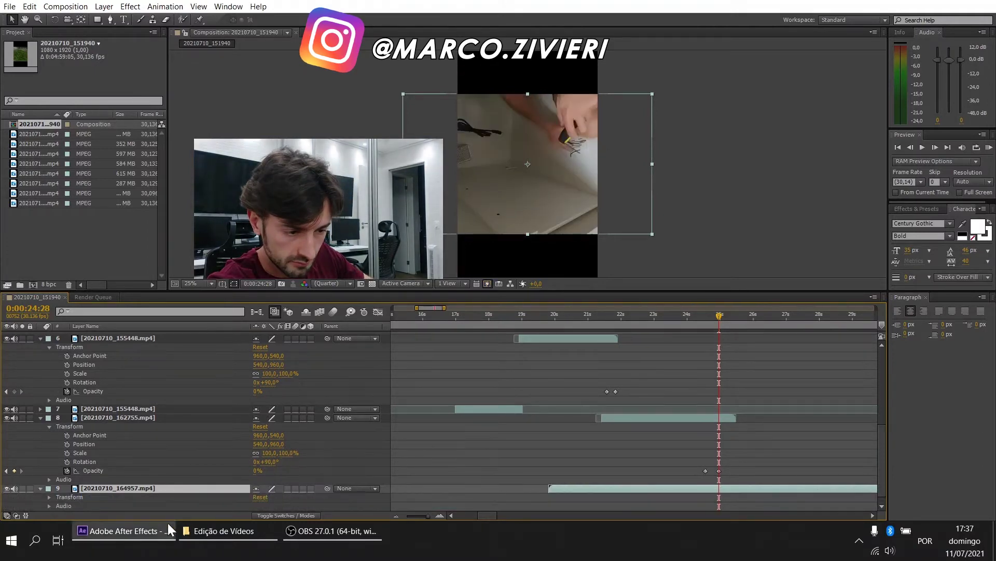
{"action": "scroll", "coordinate": [56, 484], "scroll_direction": "down", "scroll_amount": 1}
{"action": "left_click", "coordinate": [49, 490]}
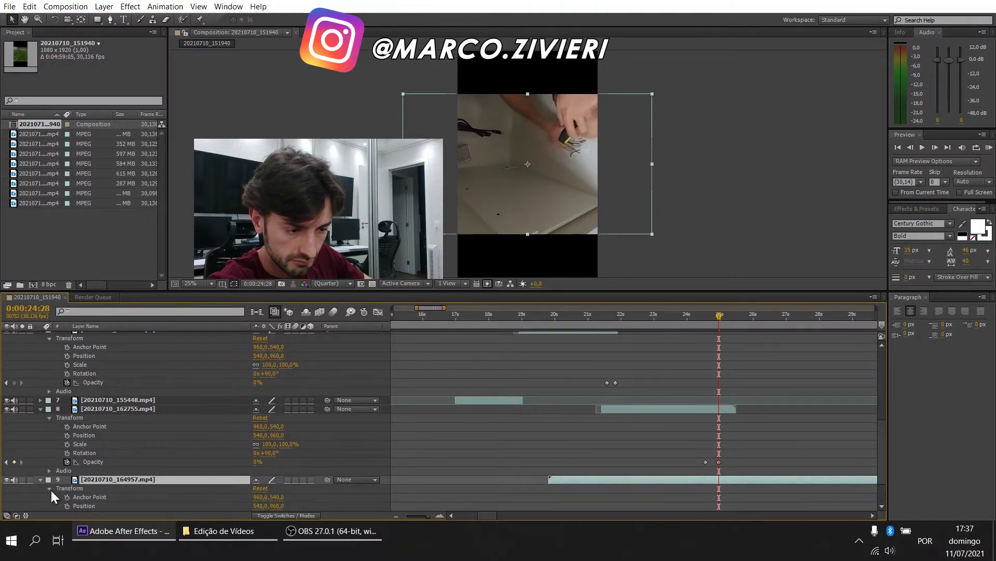
{"action": "scroll", "coordinate": [51, 490], "scroll_direction": "down", "scroll_amount": 1}
{"action": "type", "text": "90"}
{"action": "key", "text": "Return"}
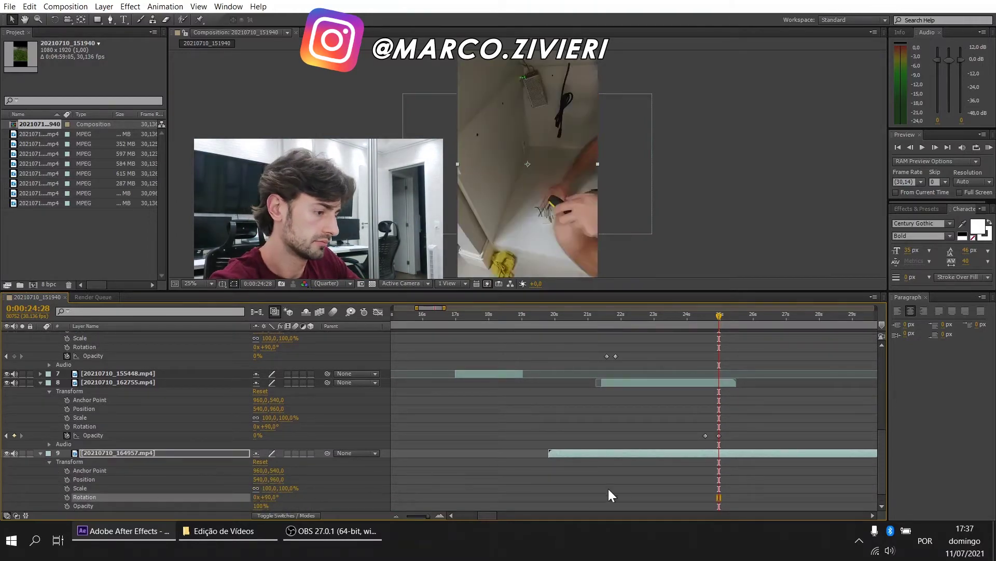
{"action": "left_click", "coordinate": [743, 448]}
Slide the 164957 clip earlier and split it at 25:28.
{"action": "left_click_drag", "start_coordinate": [770, 450], "coordinate": [678, 450]}
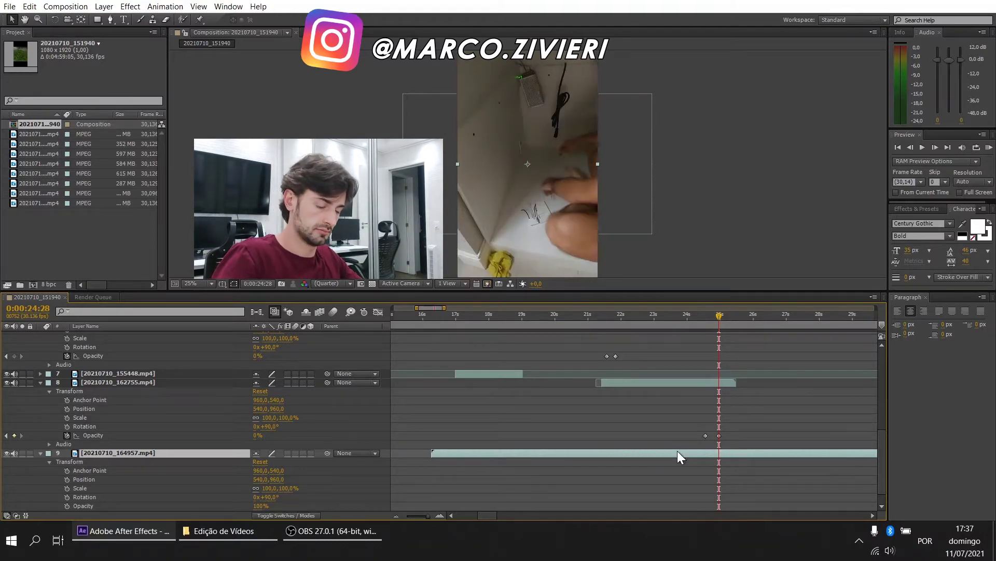
{"action": "key", "text": "ctrl+shift+d"}
{"action": "key", "text": "ctrl+z"}
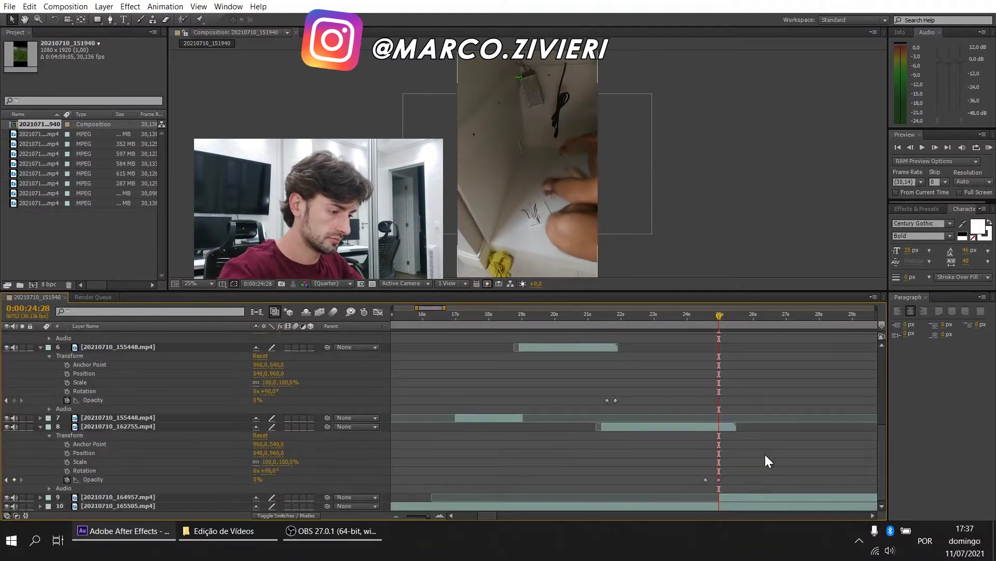
{"action": "left_click_drag", "start_coordinate": [738, 494], "coordinate": [718, 494]}
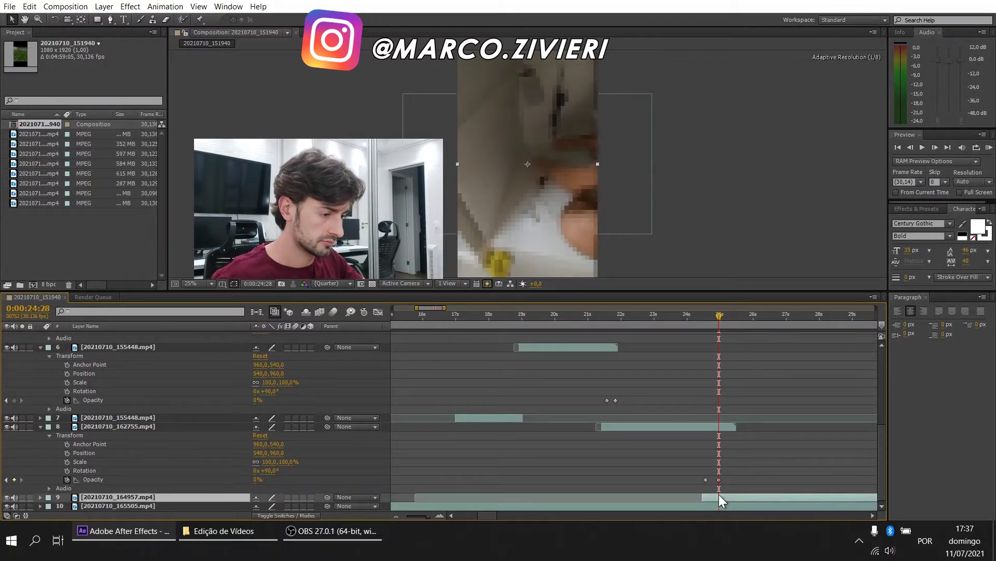
{"action": "left_click_drag", "start_coordinate": [716, 317], "coordinate": [751, 320]}
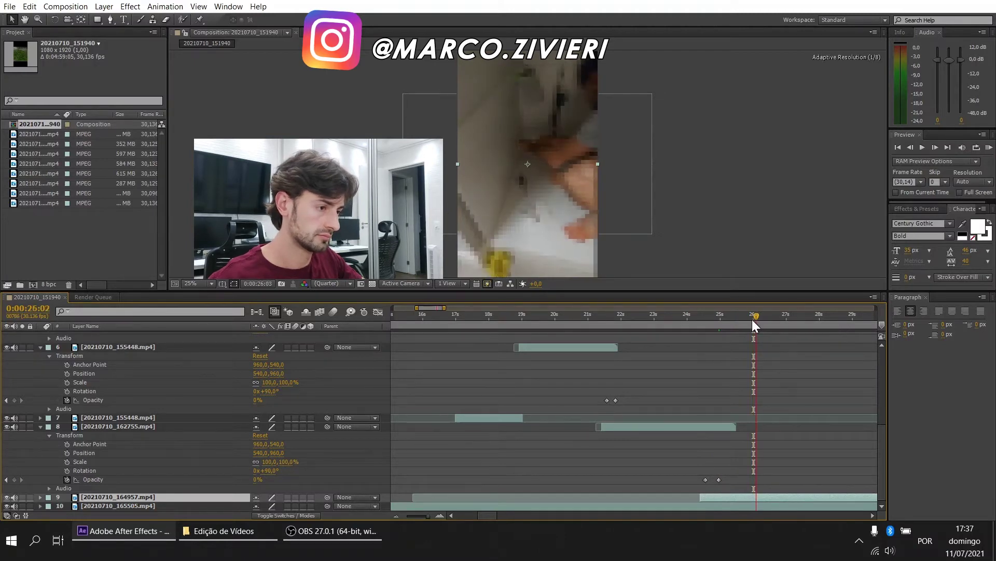
{"action": "left_click_drag", "start_coordinate": [752, 319], "coordinate": [750, 320]}
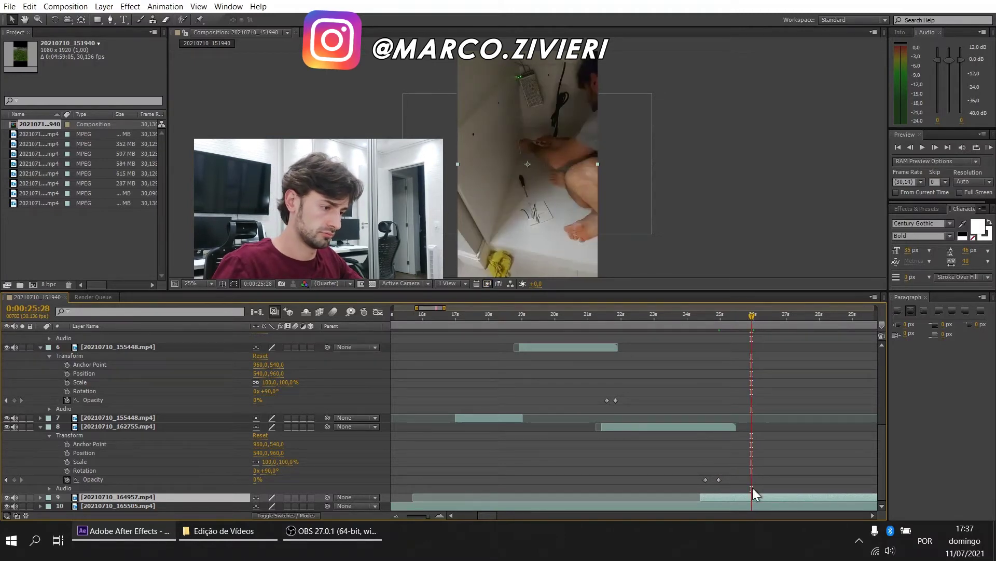
{"action": "key", "text": "ctrl+shift+d"}
Time-stretch layer 9's clip with a stretch factor of 1.
{"action": "right_click", "coordinate": [762, 499]}
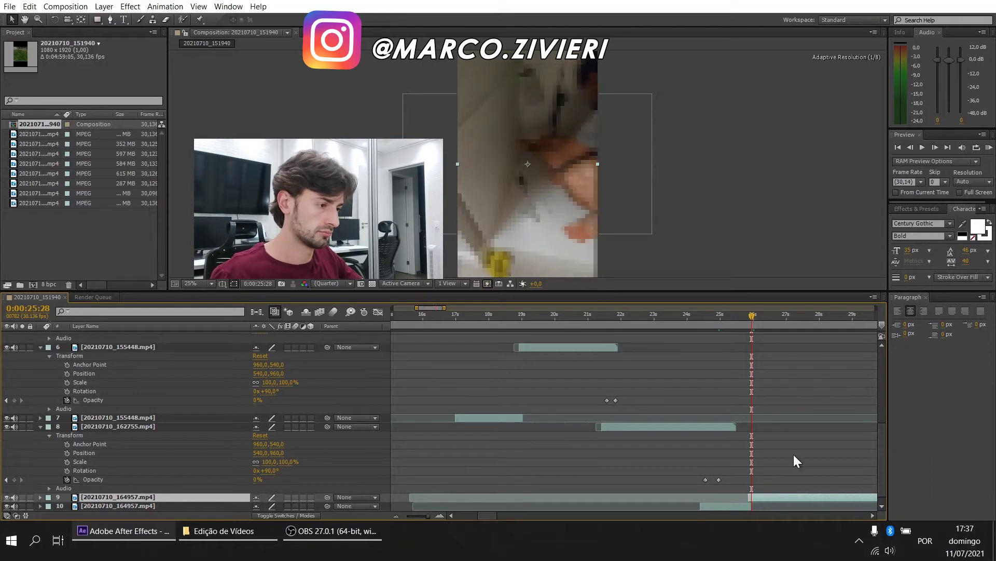
{"action": "mouse_move", "coordinate": [788, 149]}
{"action": "left_click", "coordinate": [644, 175]}
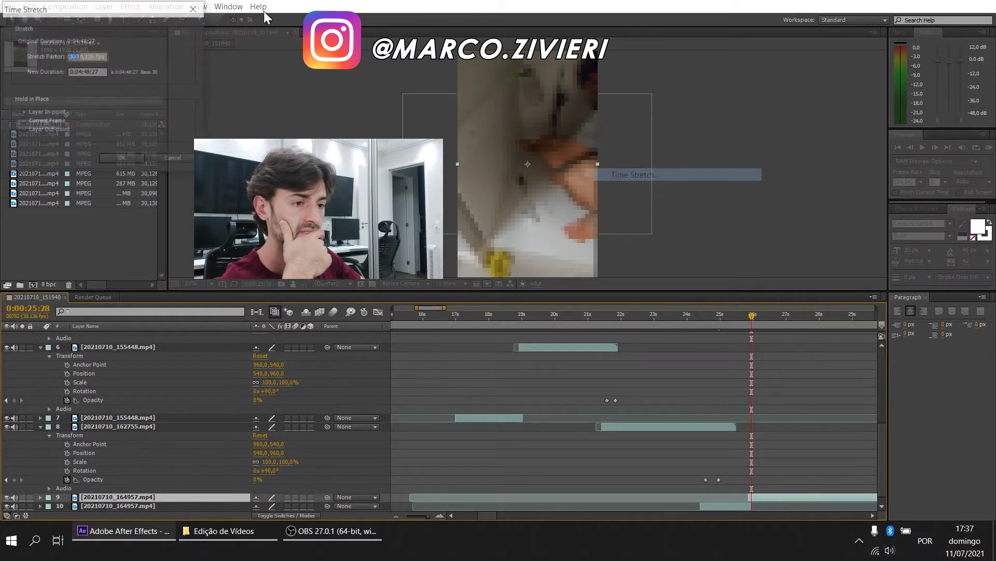
{"action": "type", "text": "1,"}
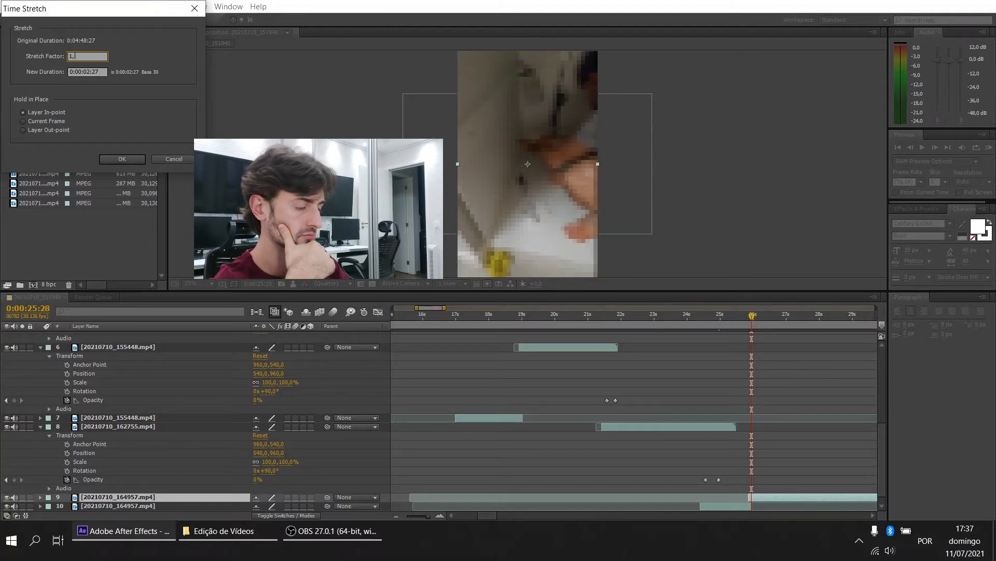
{"action": "key", "text": "Return"}
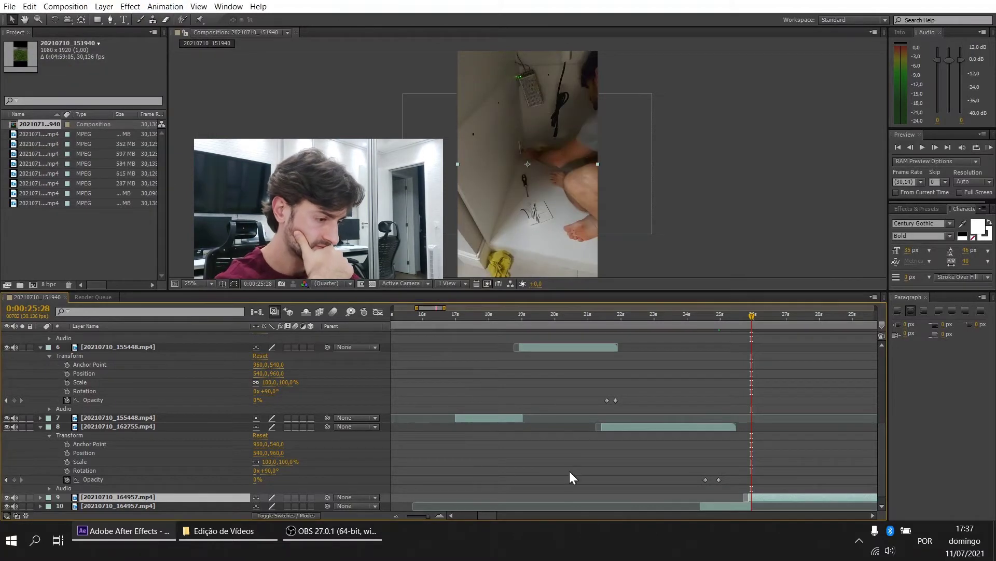
{"action": "mouse_move", "coordinate": [490, 513]}
{"action": "left_mouse_down"}
{"action": "mouse_move", "coordinate": [506, 514]}
{"action": "mouse_move", "coordinate": [482, 506]}
{"action": "mouse_move", "coordinate": [821, 507]}
{"action": "mouse_move", "coordinate": [488, 505]}
{"action": "left_mouse_up"}
Move the playhead to about 29 s and expand layer 10's properties.
{"action": "scroll", "coordinate": [478, 467], "scroll_direction": "down", "scroll_amount": 1}
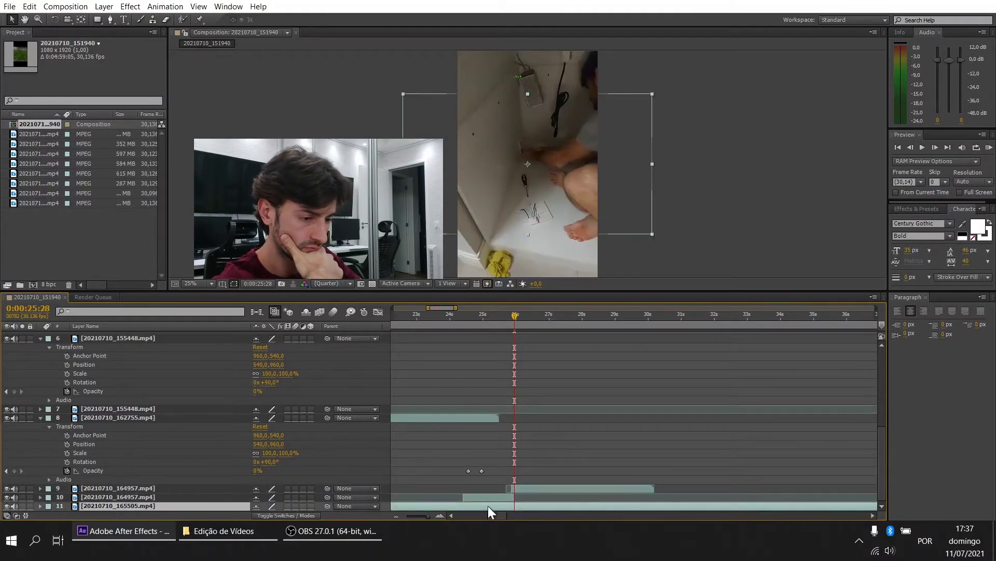
{"action": "left_click", "coordinate": [613, 316]}
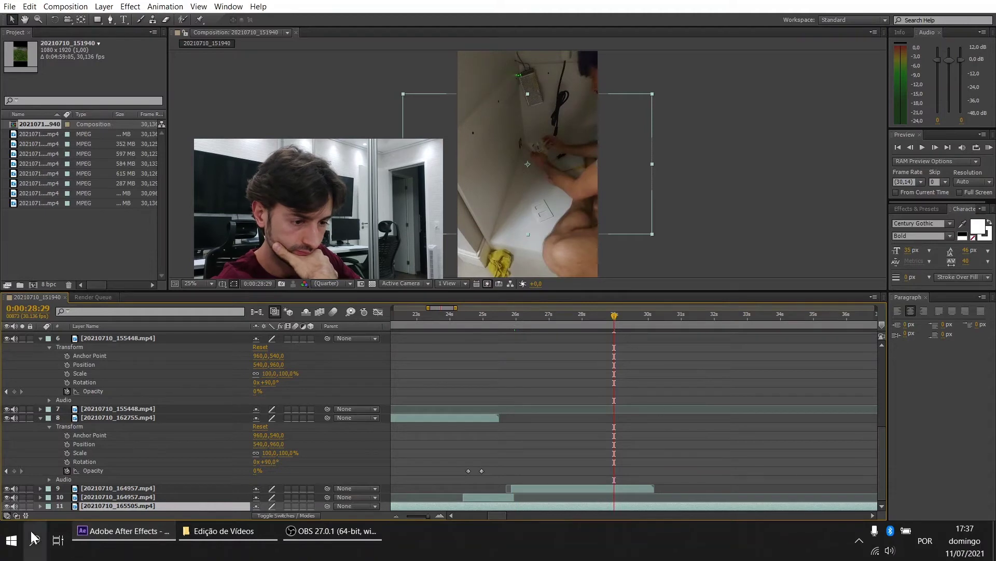
{"action": "left_click", "coordinate": [43, 501]}
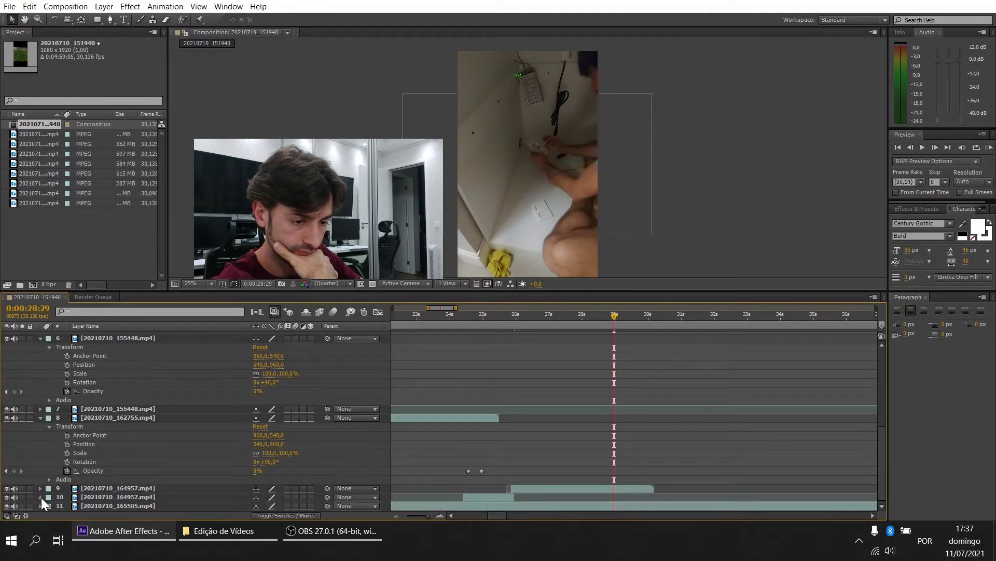
{"action": "left_click", "coordinate": [42, 497]}
Add and then delete layer 10's Opacity keyframes so it stays at 0%.
{"action": "left_click", "coordinate": [48, 497]}
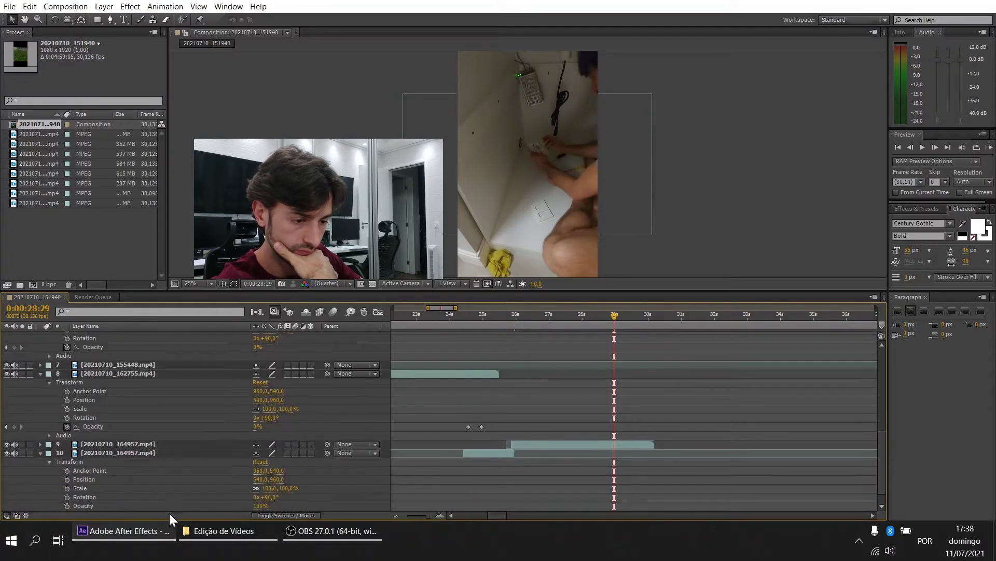
{"action": "right_click", "coordinate": [95, 506]}
{"action": "left_click", "coordinate": [121, 434]}
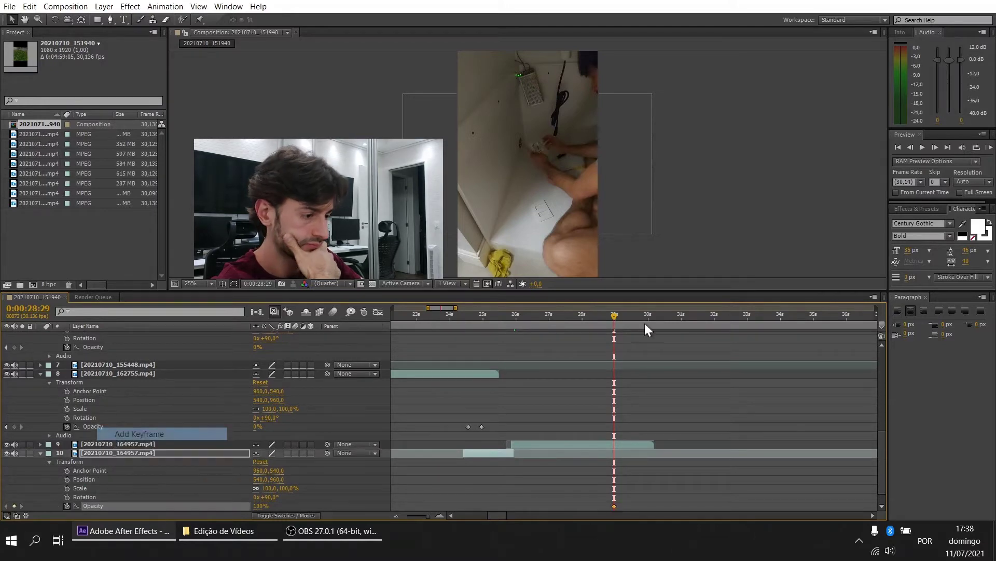
{"action": "left_click_drag", "start_coordinate": [614, 317], "coordinate": [624, 317]}
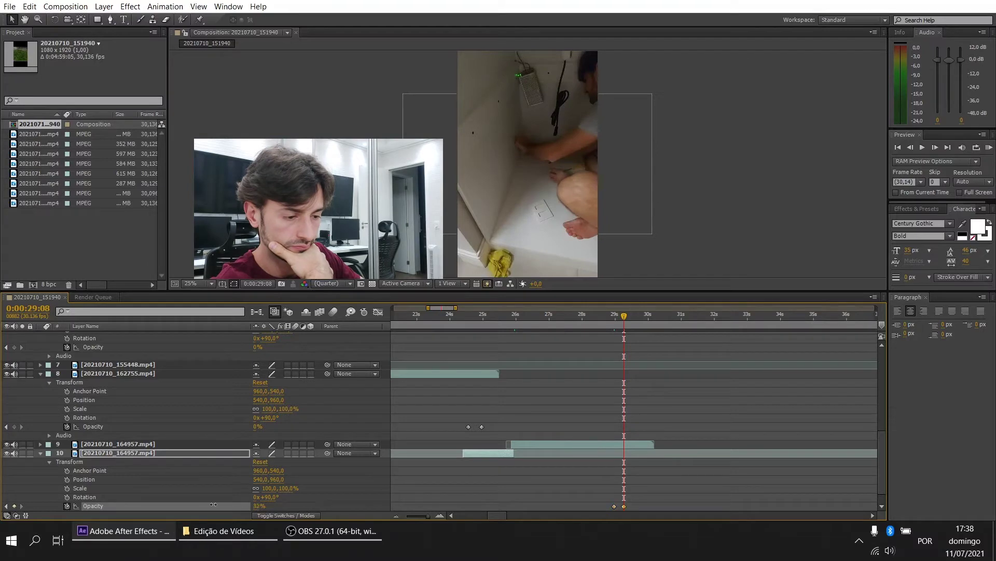
{"action": "left_click_drag", "start_coordinate": [655, 501], "coordinate": [602, 512]}
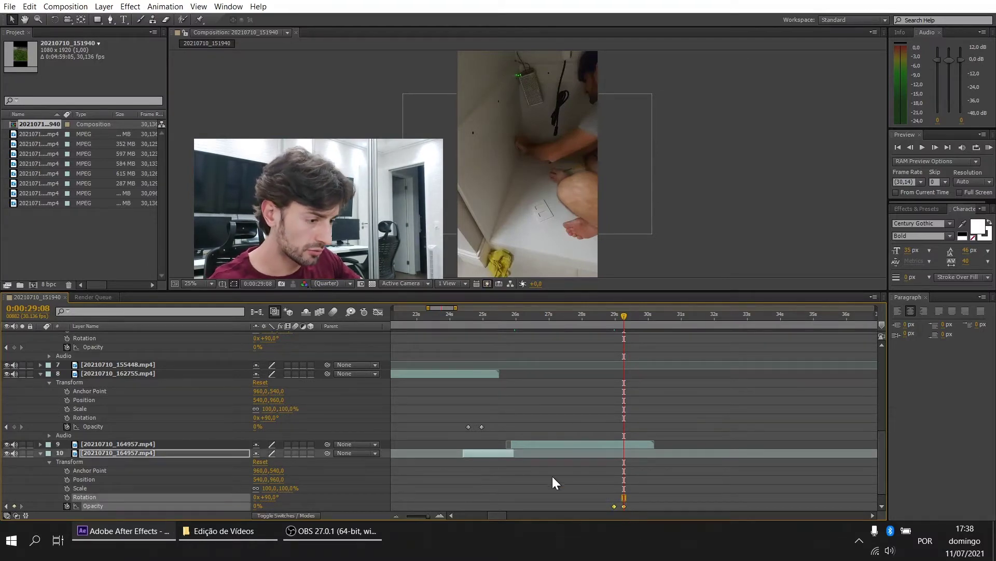
{"action": "key", "text": "Delete"}
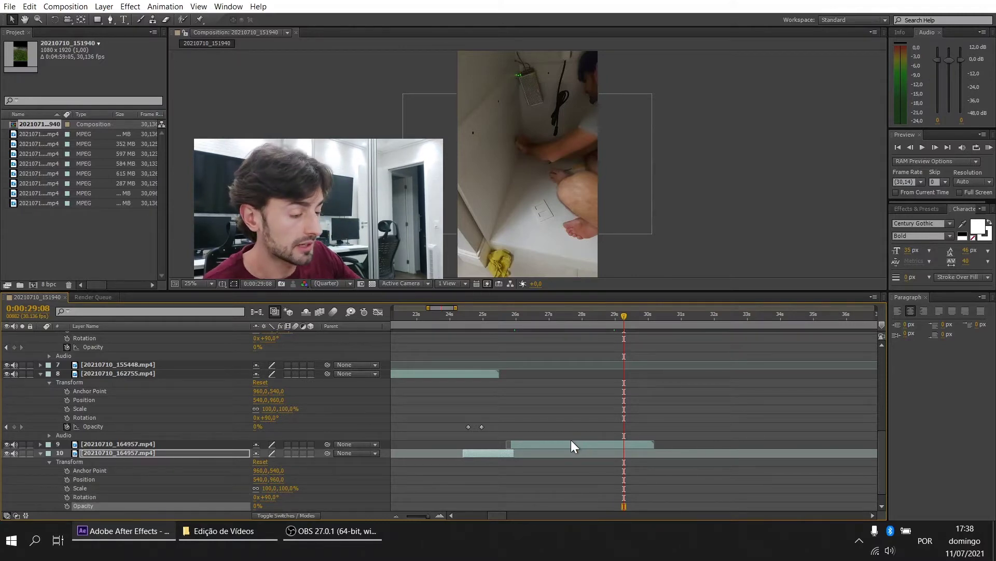
Paste Opacity keyframes onto layer 9 at 29:08 for a quick fade-out.
{"action": "left_click", "coordinate": [573, 444]}
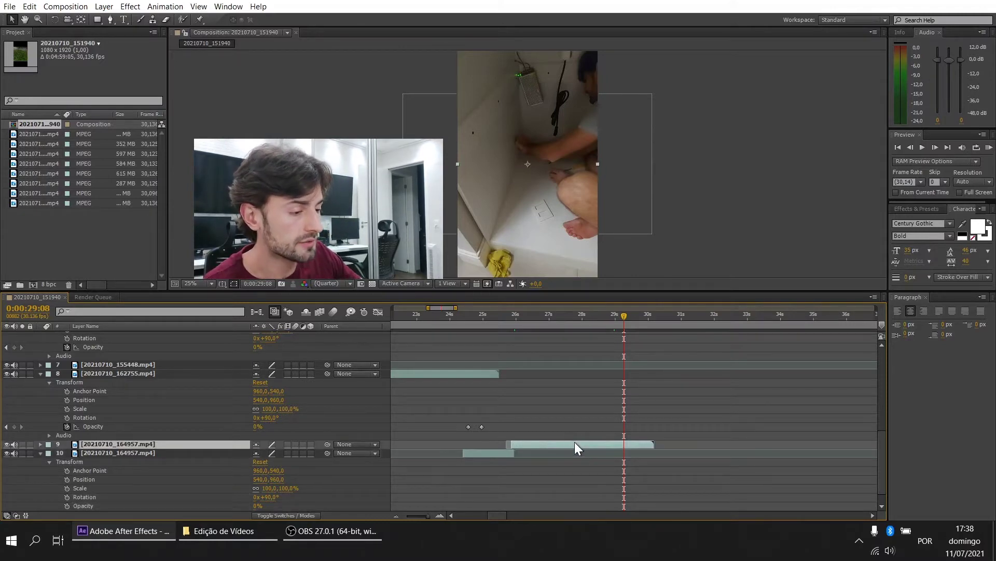
{"action": "left_click", "coordinate": [41, 444]}
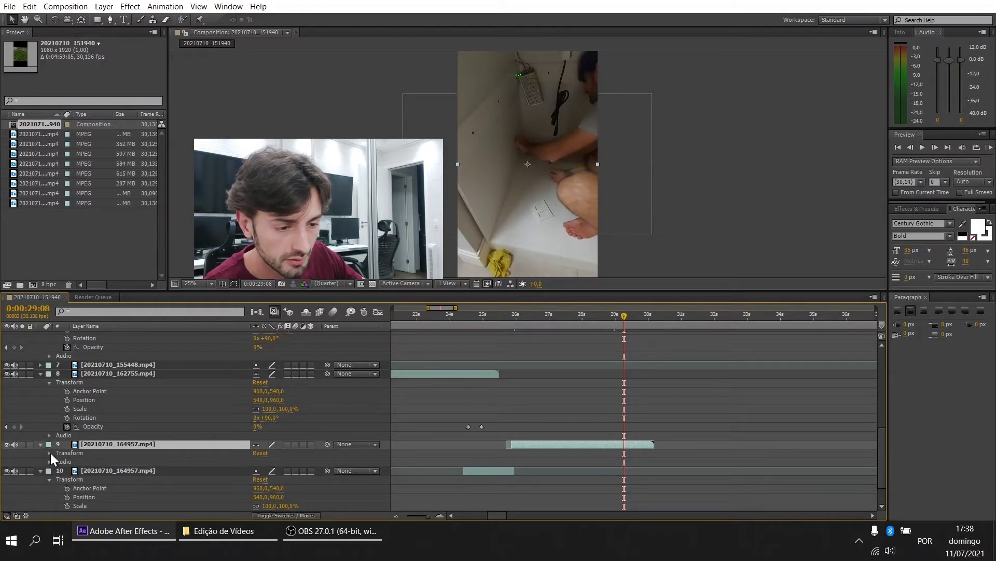
{"action": "left_click", "coordinate": [49, 453]}
{"action": "key", "text": "ctrl+v"}
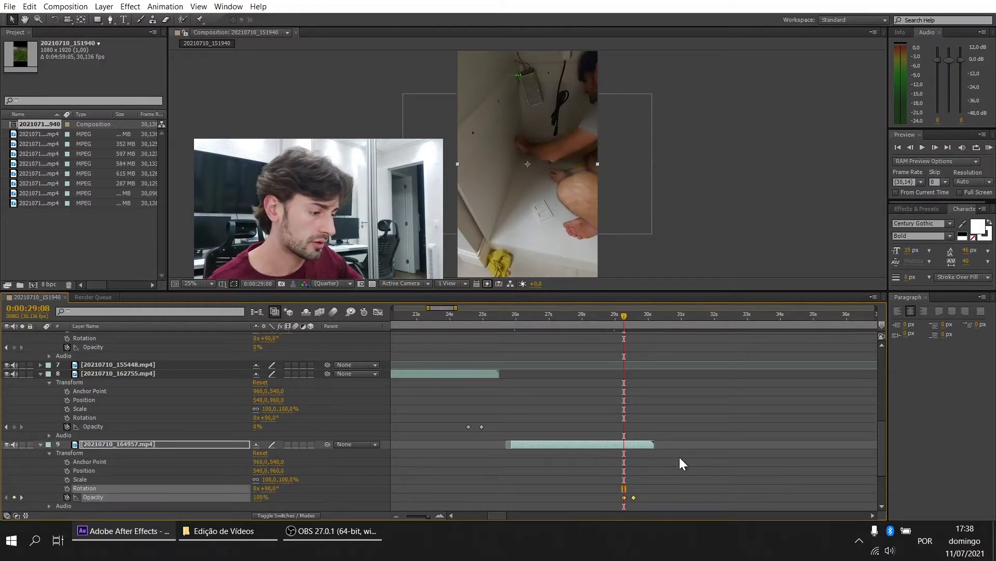
{"action": "scroll", "coordinate": [680, 457], "scroll_direction": "down", "scroll_amount": 3}
{"action": "left_click_drag", "start_coordinate": [621, 316], "coordinate": [634, 316]}
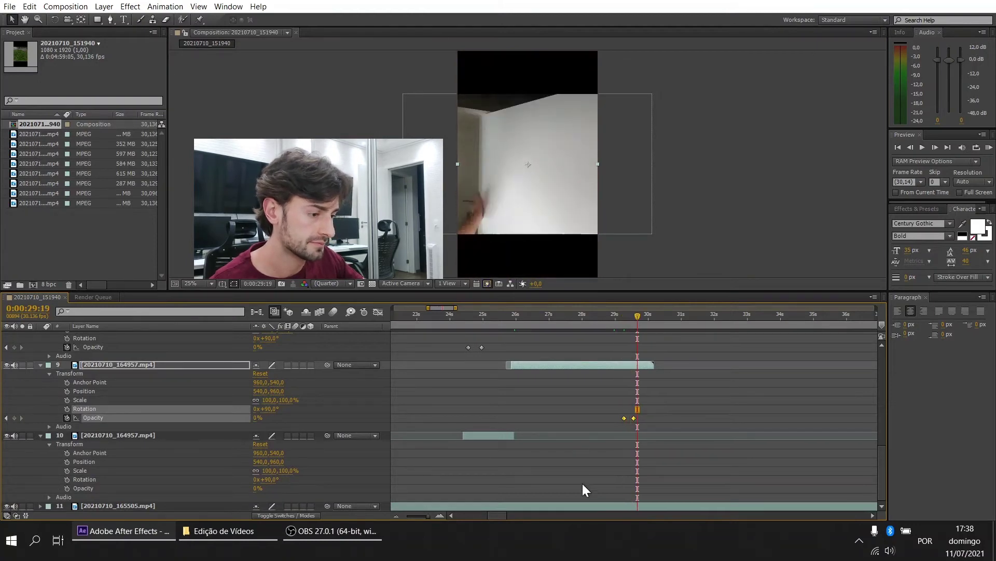
Rotate layer 11's 20210710_165505 clip by 90° and slide it to start around 0:00:26.
{"action": "left_click", "coordinate": [569, 505]}
{"action": "left_click_drag", "start_coordinate": [646, 506], "coordinate": [649, 505]}
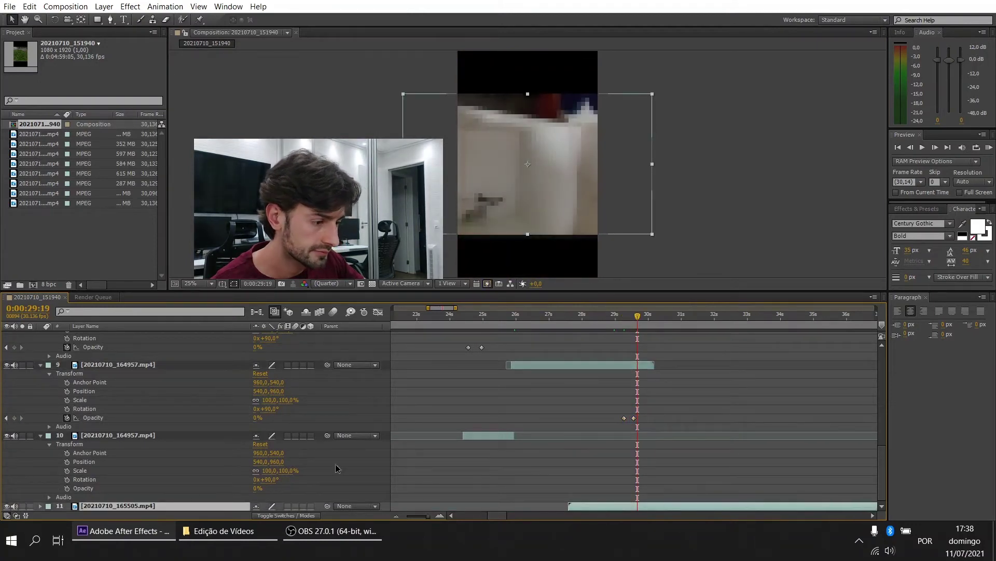
{"action": "left_click", "coordinate": [41, 505]}
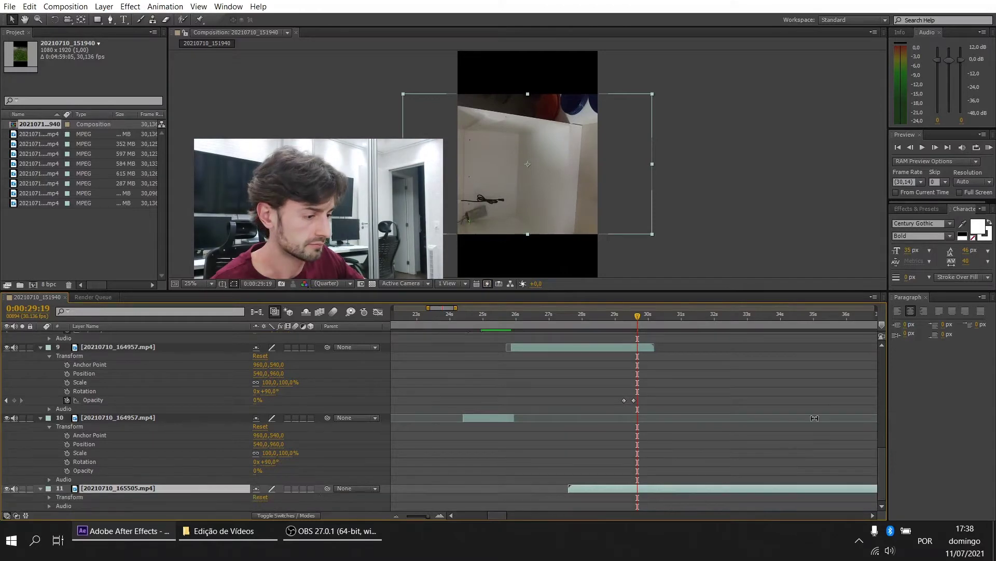
{"action": "left_click", "coordinate": [49, 497]}
{"action": "scroll", "coordinate": [600, 440], "scroll_direction": "down", "scroll_amount": 3}
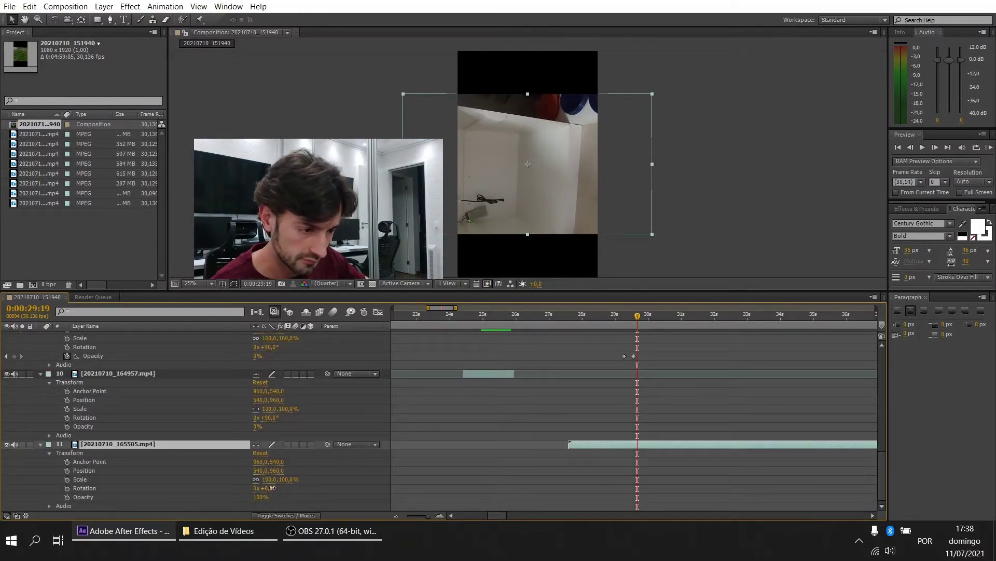
{"action": "left_click", "coordinate": [271, 488]}
{"action": "type", "text": "90"}
{"action": "key", "text": "Return"}
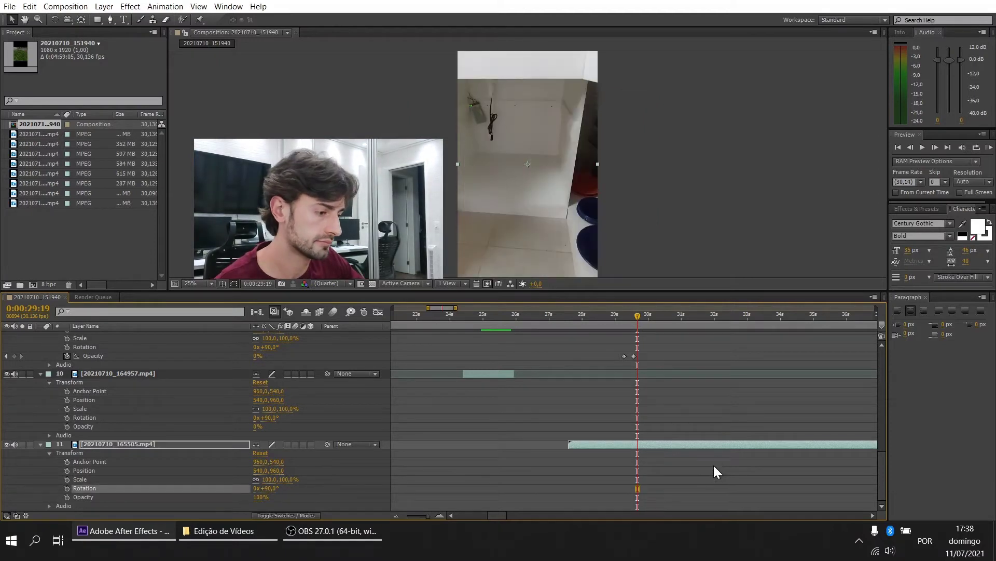
{"action": "left_click_drag", "start_coordinate": [735, 443], "coordinate": [846, 438]}
{"action": "left_click_drag", "start_coordinate": [597, 443], "coordinate": [690, 449]}
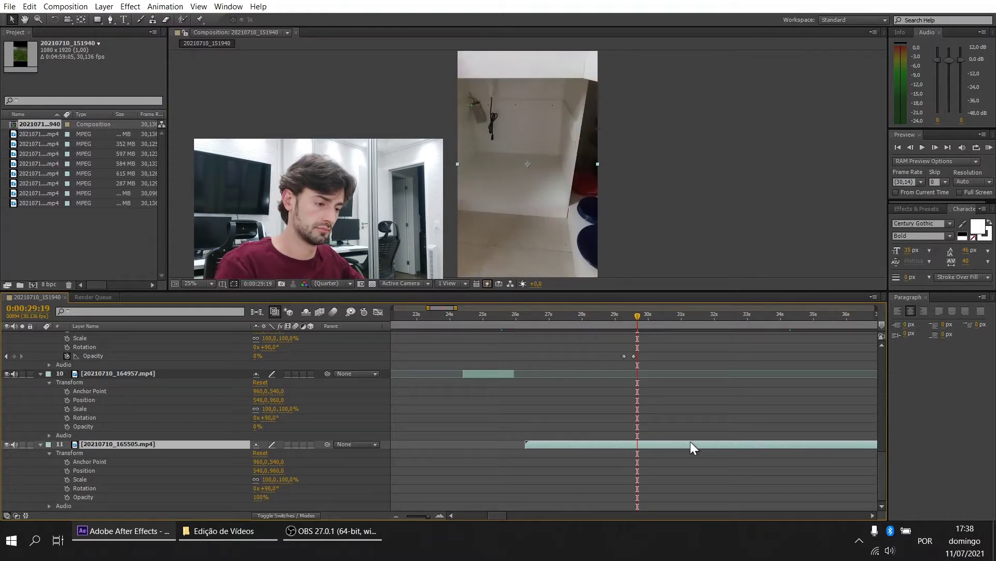
Split layer 11 at 0:00:29:19 and trim the later piece's in-point to about 0:00:31:29.
{"action": "key", "text": "ctrl+shift+d"}
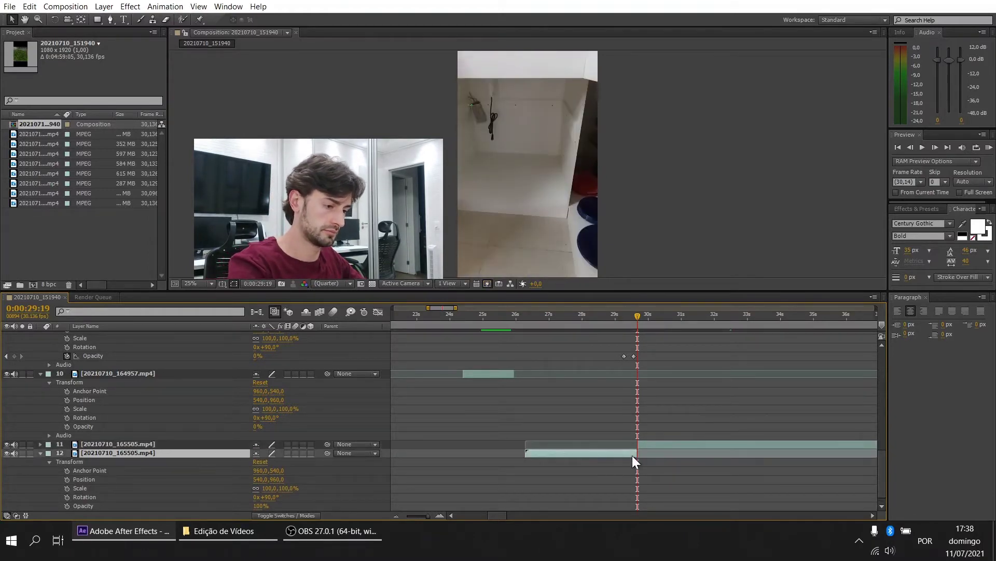
{"action": "scroll", "coordinate": [639, 459], "scroll_direction": "up", "scroll_amount": 3}
{"action": "left_click_drag", "start_coordinate": [646, 505], "coordinate": [627, 505]}
{"action": "left_click_drag", "start_coordinate": [642, 314], "coordinate": [715, 314]}
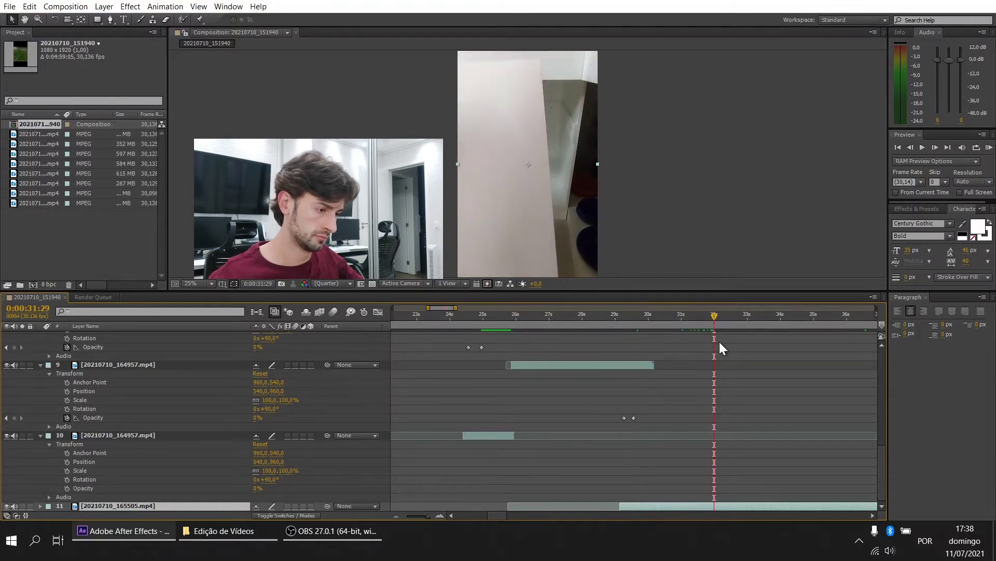
{"action": "key", "text": "alt+bracketleft"}
{"action": "scroll", "coordinate": [745, 506], "scroll_direction": "down", "scroll_amount": 1}
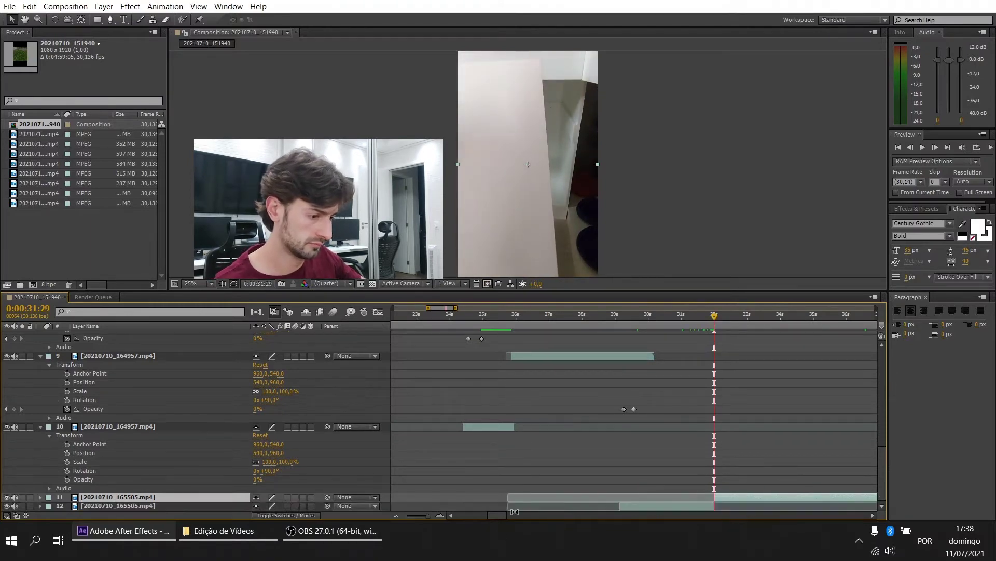
Time-stretch the later 20210710_165505 piece to 3% so it runs roughly 0:00:32 to 0:00:36.
{"action": "right_click", "coordinate": [748, 497]}
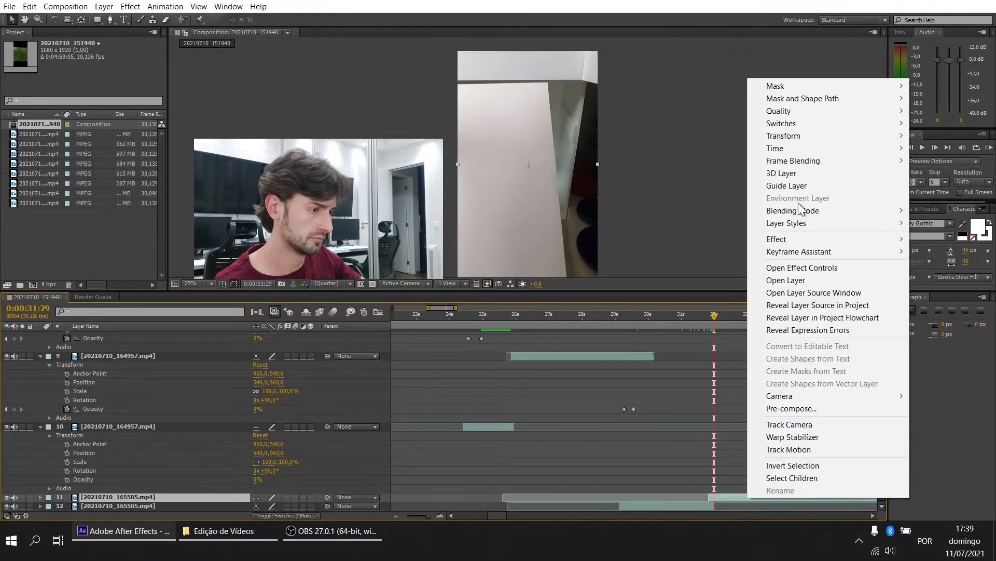
{"action": "mouse_move", "coordinate": [776, 150]}
{"action": "left_click", "coordinate": [657, 174]}
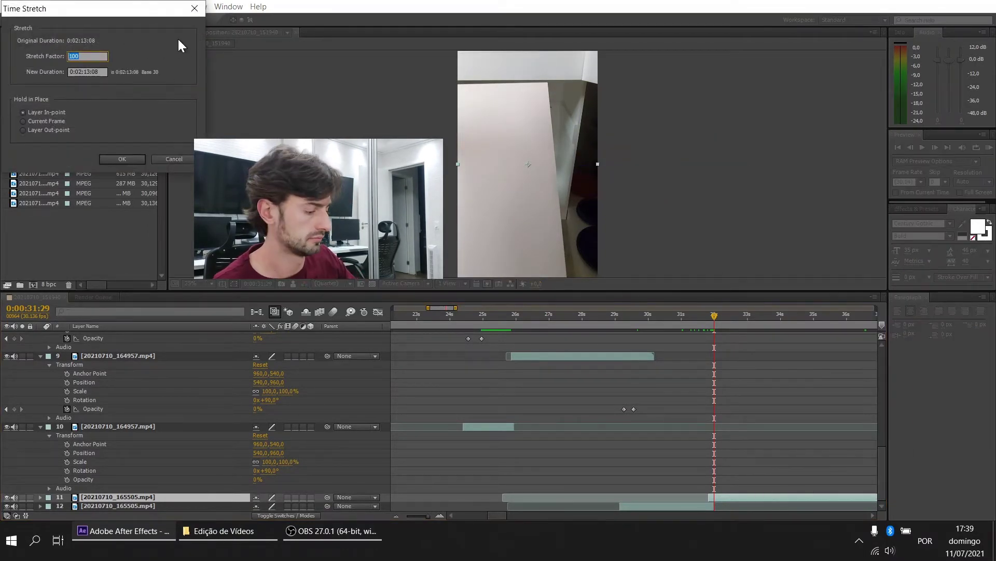
{"action": "type", "text": "3"}
{"action": "key", "text": "Return"}
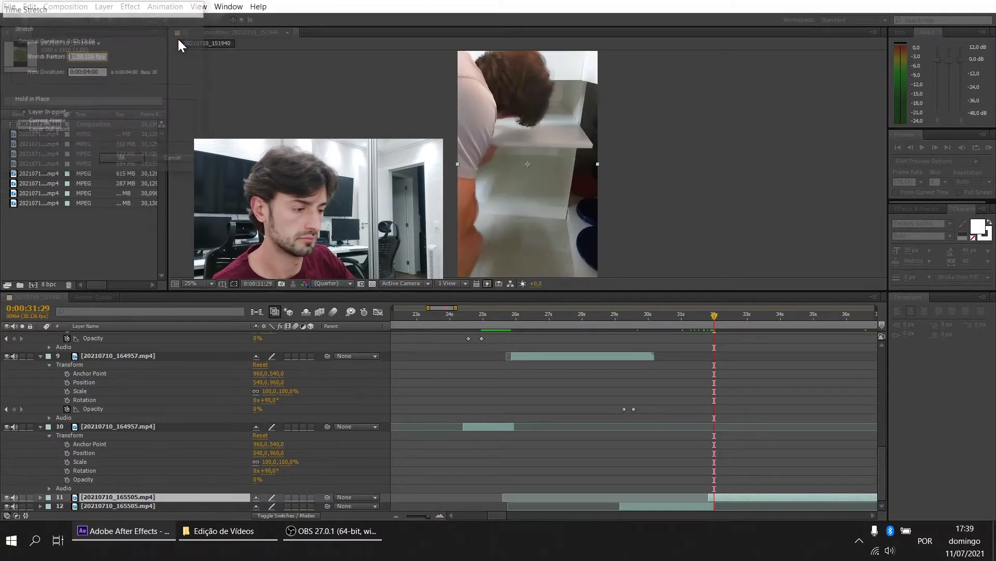
{"action": "left_click_drag", "start_coordinate": [716, 317], "coordinate": [827, 315]}
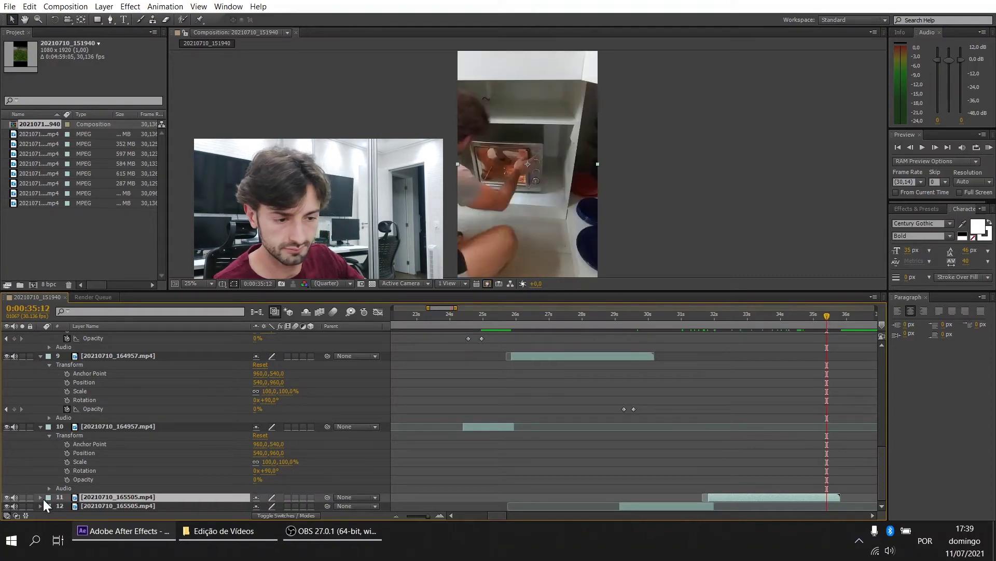
Keyframe layer 11's Opacity down to 0% by about 0:00:35:23 and scrub to check the fade.
{"action": "left_click", "coordinate": [40, 497]}
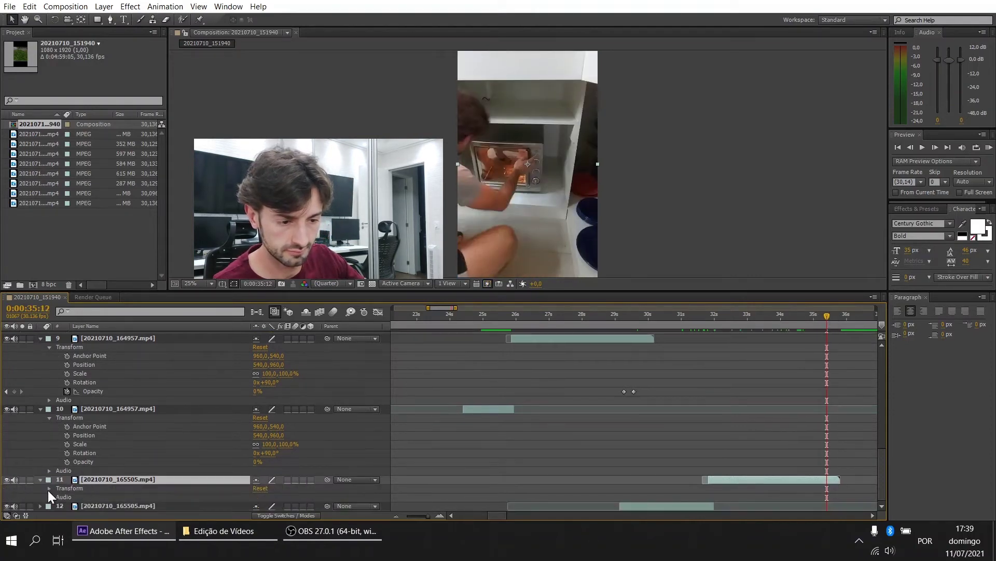
{"action": "left_click", "coordinate": [48, 489]}
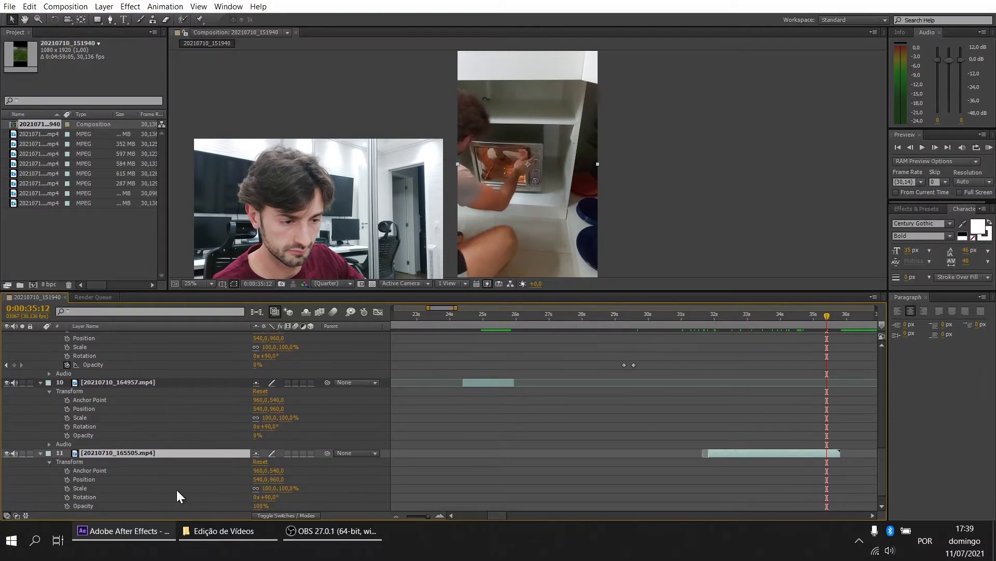
{"action": "right_click", "coordinate": [92, 507]}
{"action": "left_click", "coordinate": [129, 435]}
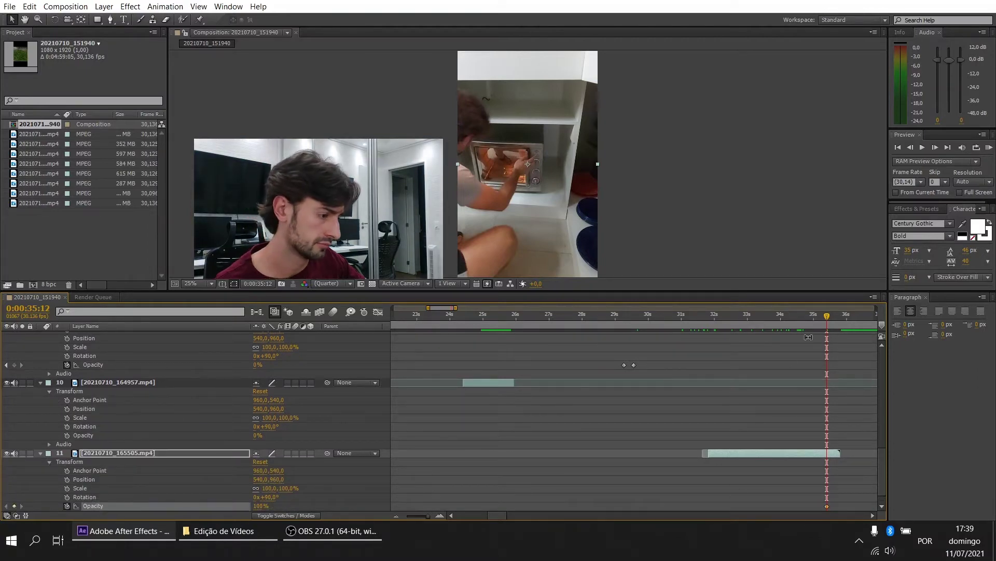
{"action": "left_click", "coordinate": [839, 317]}
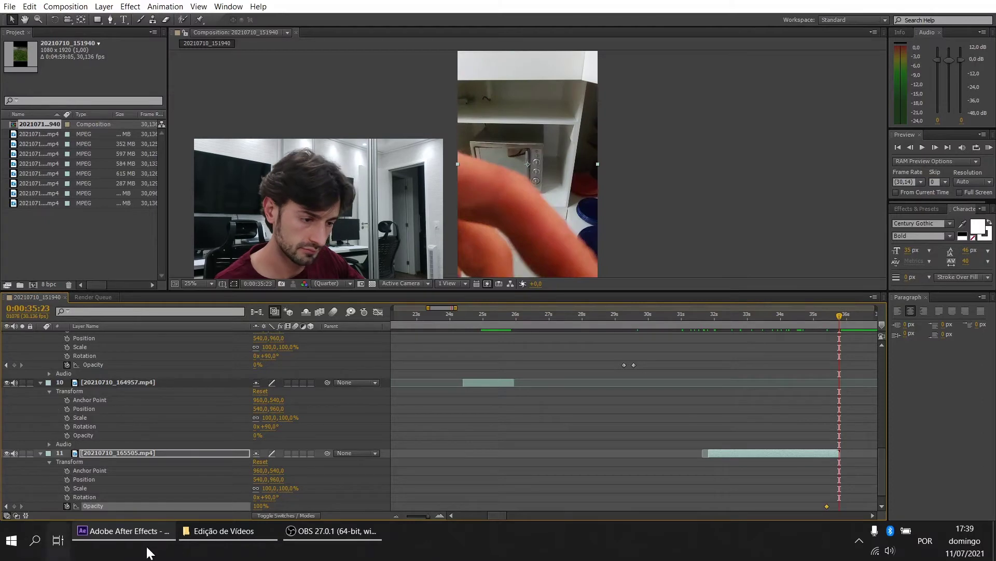
{"action": "left_click_drag", "start_coordinate": [261, 506], "coordinate": [103, 493]}
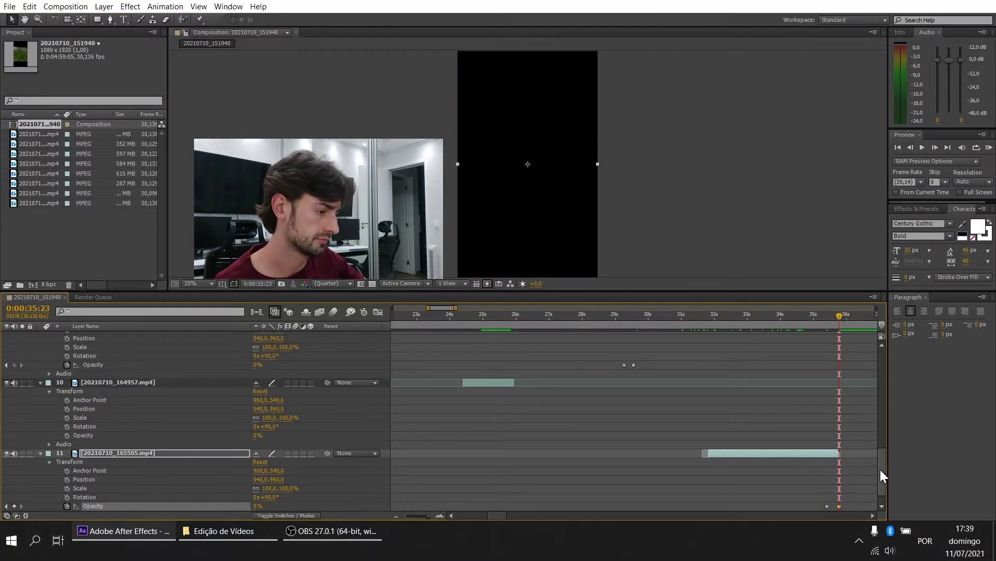
{"action": "mouse_move", "coordinate": [839, 319]}
{"action": "left_mouse_down"}
{"action": "mouse_move", "coordinate": [811, 318]}
{"action": "mouse_move", "coordinate": [842, 319]}
{"action": "left_mouse_up"}
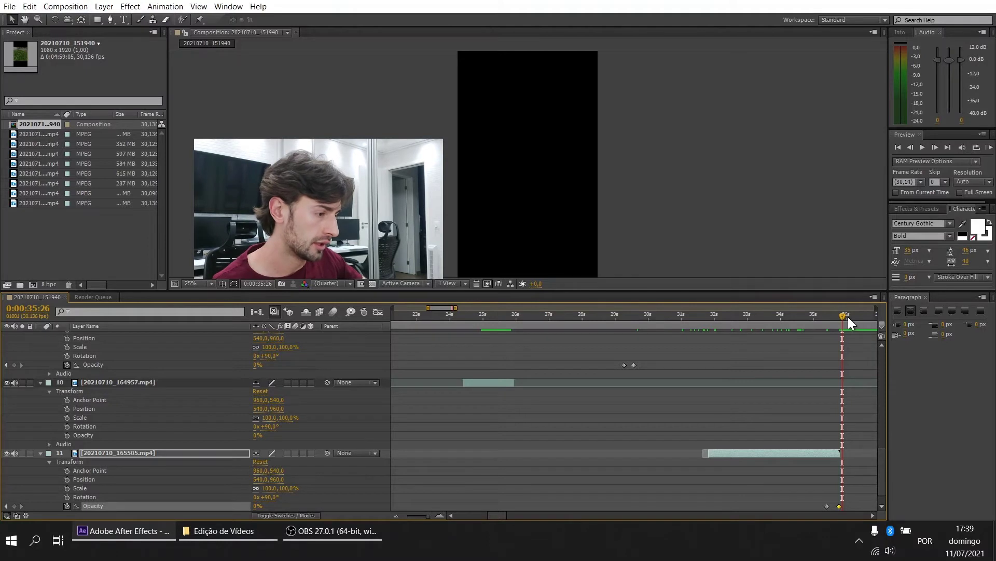
{"action": "left_click_drag", "start_coordinate": [848, 317], "coordinate": [890, 316]}
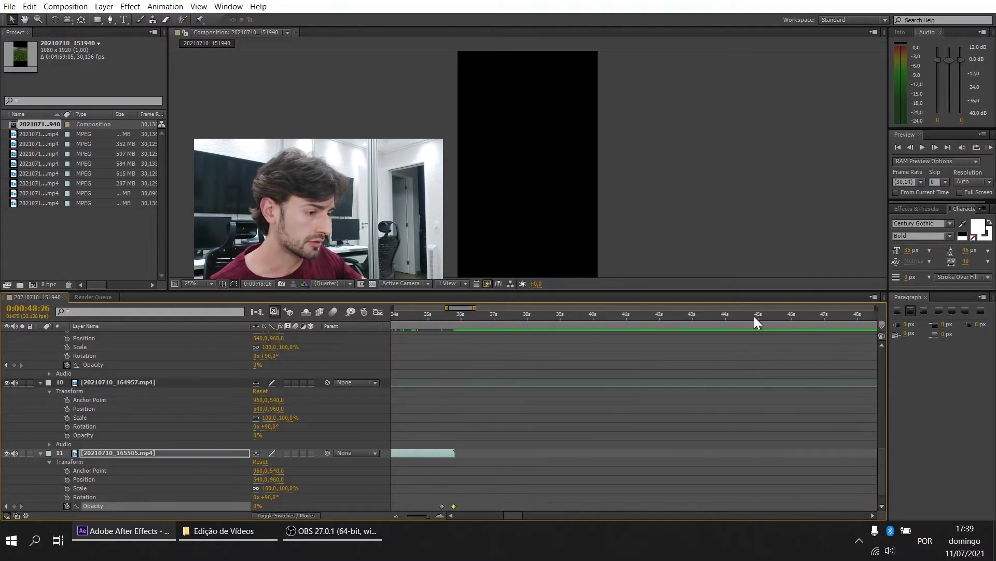
{"action": "left_click_drag", "start_coordinate": [755, 317], "coordinate": [620, 314]}
Change the composition duration to 0:00:36:00 in Composition Settings.
{"action": "left_click", "coordinate": [62, 6]}
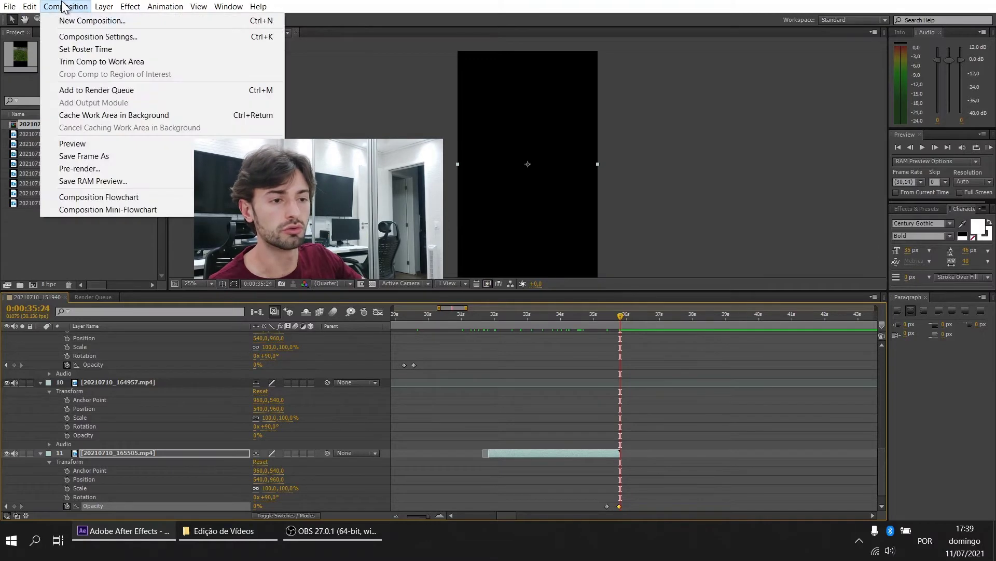
{"action": "left_click", "coordinate": [75, 37]}
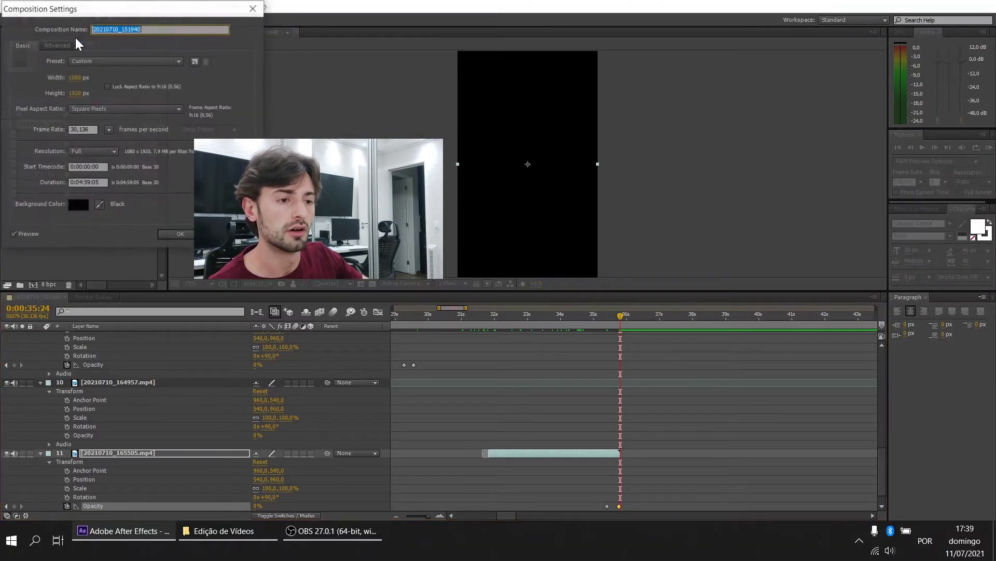
{"action": "left_click_drag", "start_coordinate": [104, 14], "coordinate": [386, 64]}
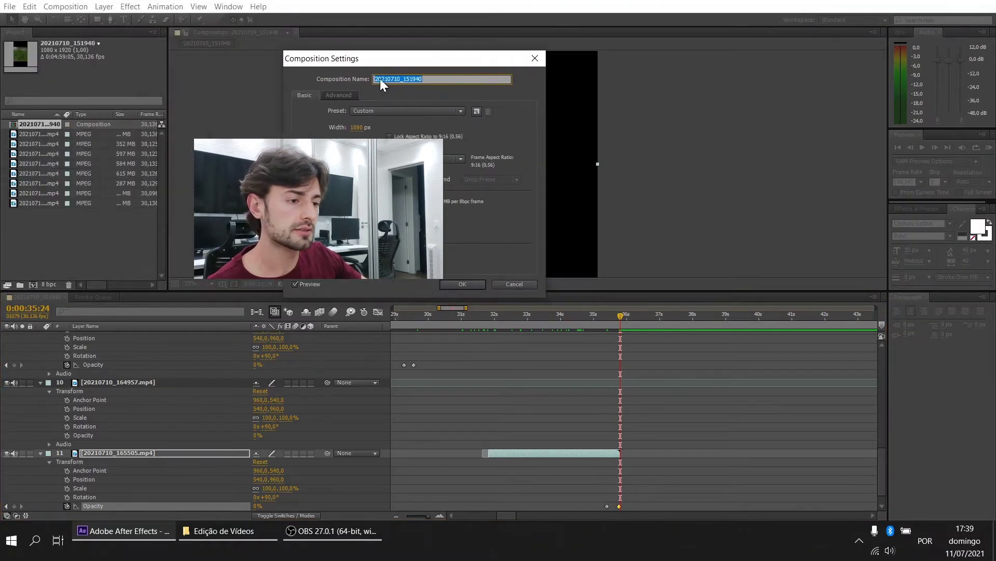
{"action": "left_click", "coordinate": [380, 79]}
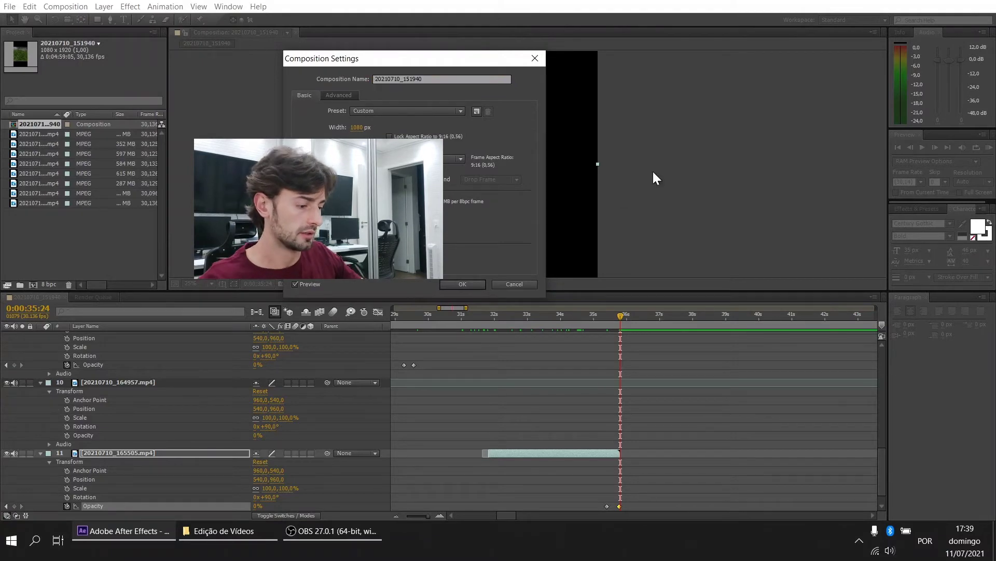
{"action": "left_click_drag", "start_coordinate": [419, 54], "coordinate": [595, 38]}
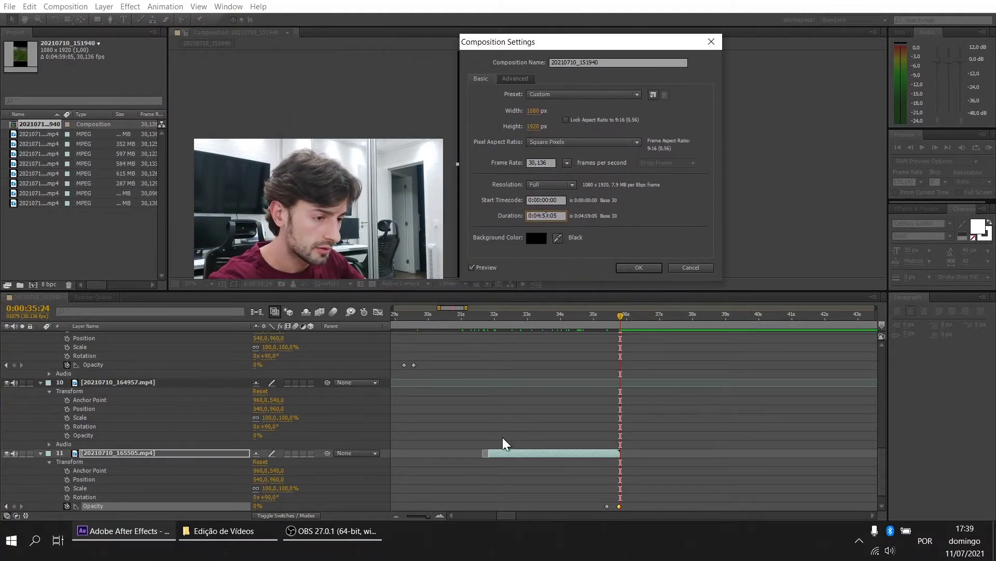
{"action": "key", "text": "BackSpace"}
{"action": "key", "text": "BackSpace"}
{"action": "type", "text": "3"}
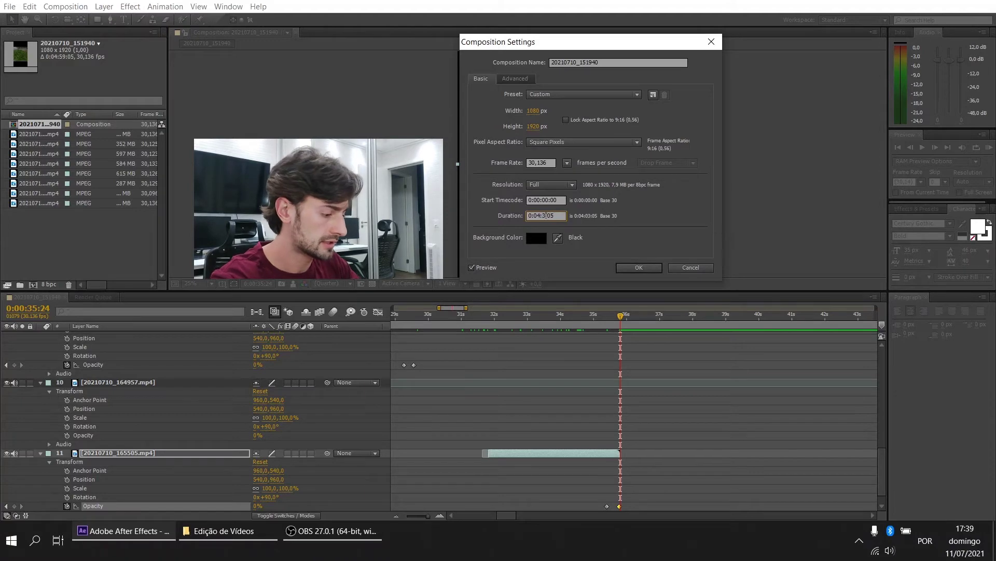
{"action": "type", "text": "6"}
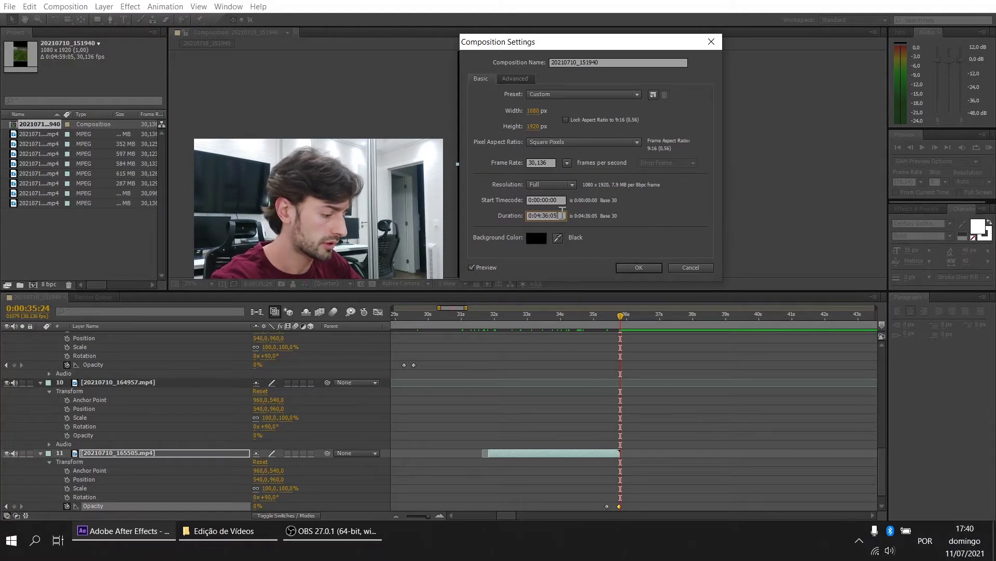
{"action": "key", "text": "BackSpace"}
{"action": "type", "text": "0"}
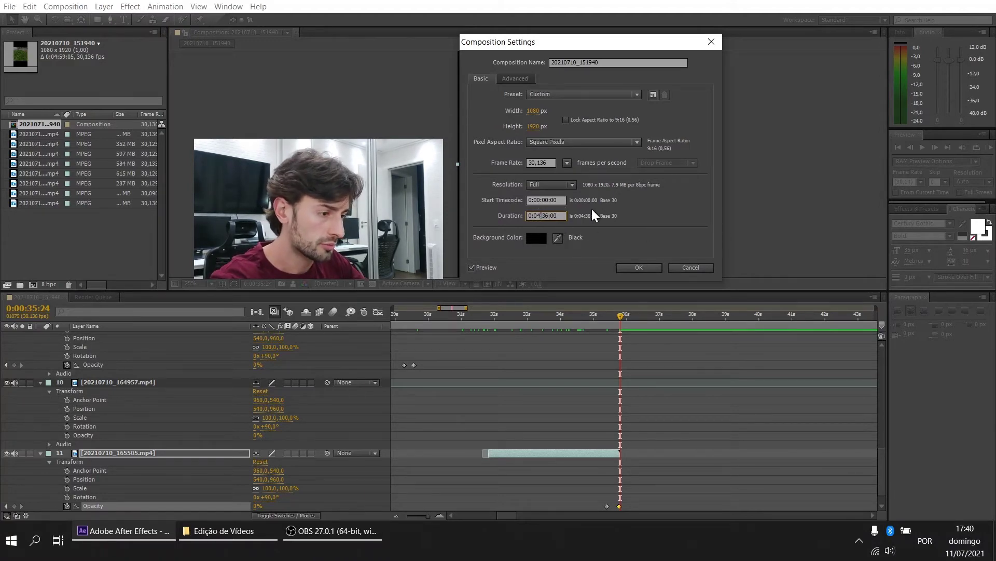
{"action": "key", "text": "Return"}
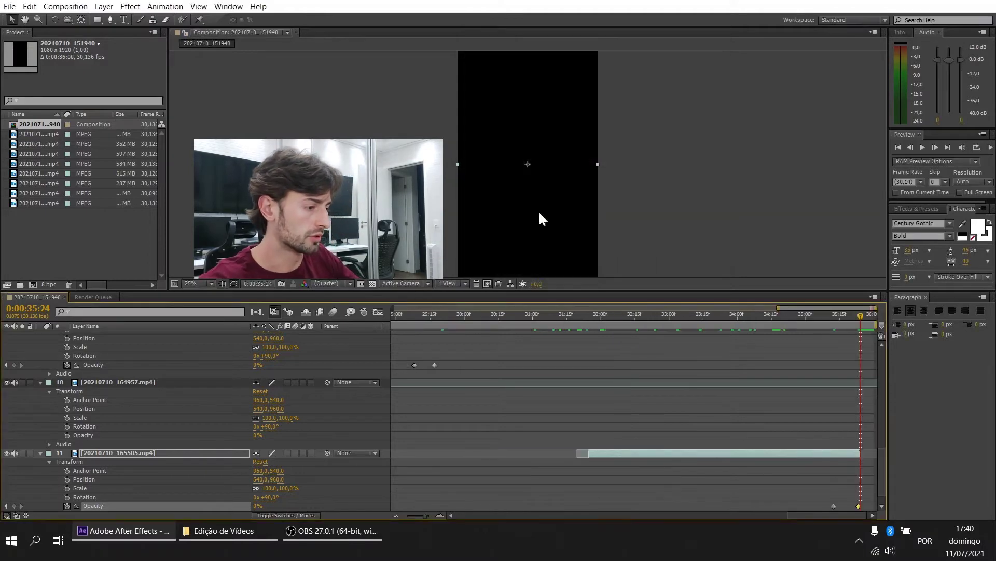
{"action": "left_click_drag", "start_coordinate": [860, 314], "coordinate": [870, 314]}
Save the project under the name 'Projeto de Filtro de Linha'.
{"action": "left_click", "coordinate": [9, 6]}
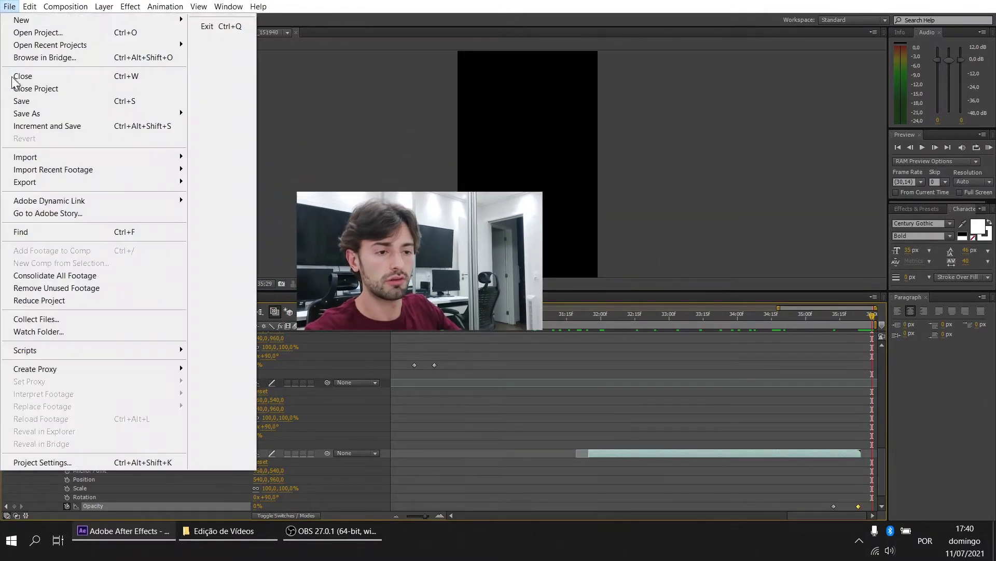
{"action": "left_click", "coordinate": [21, 101]}
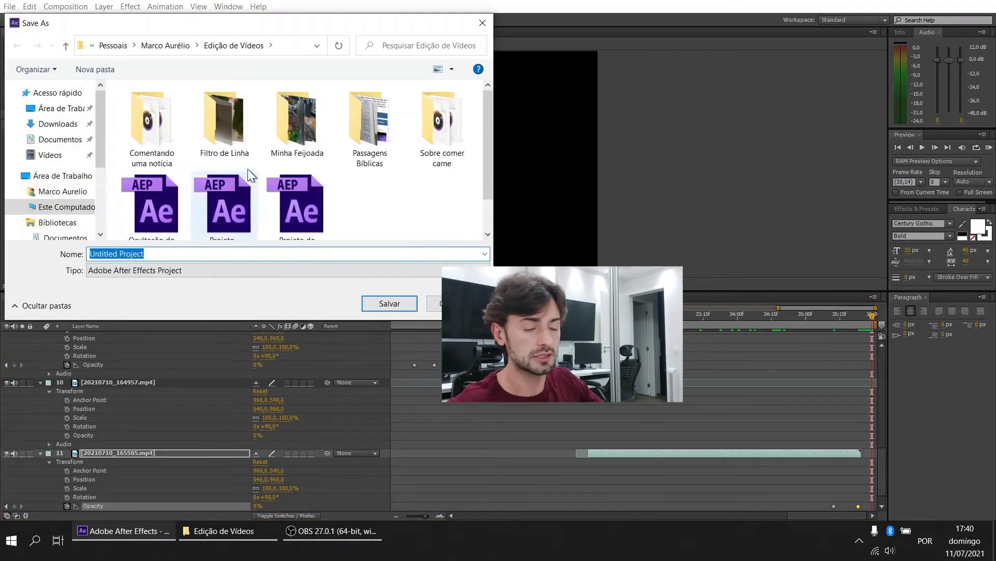
{"action": "scroll", "coordinate": [301, 130], "scroll_direction": "down", "scroll_amount": 1}
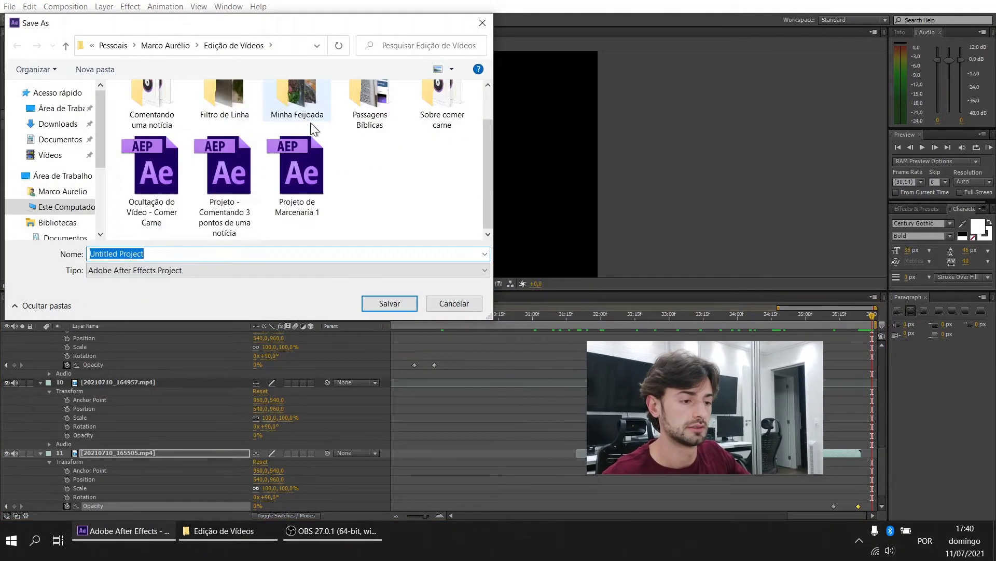
{"action": "type", "text": "Projeto de "}
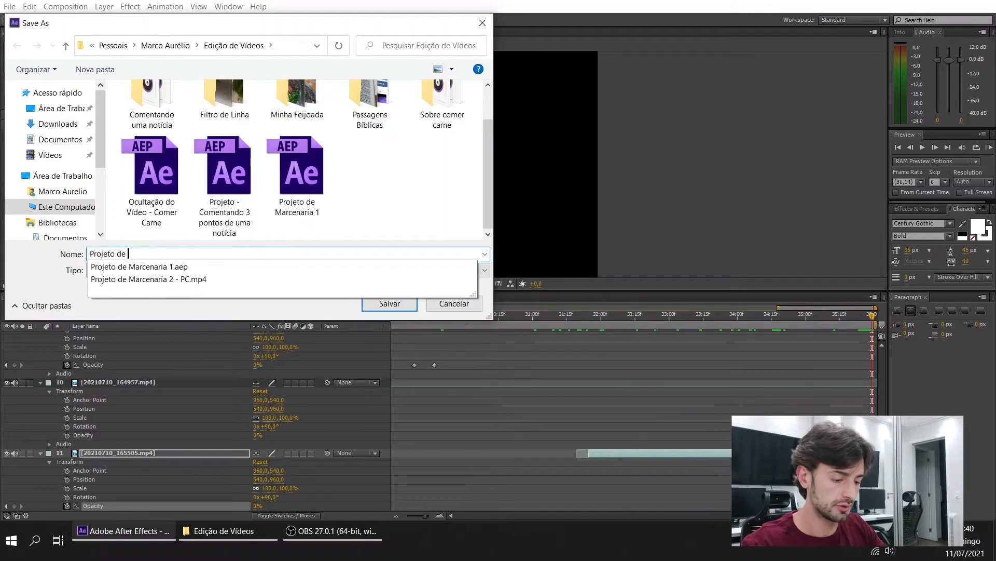
{"action": "type", "text": "Filtro de Linh"}
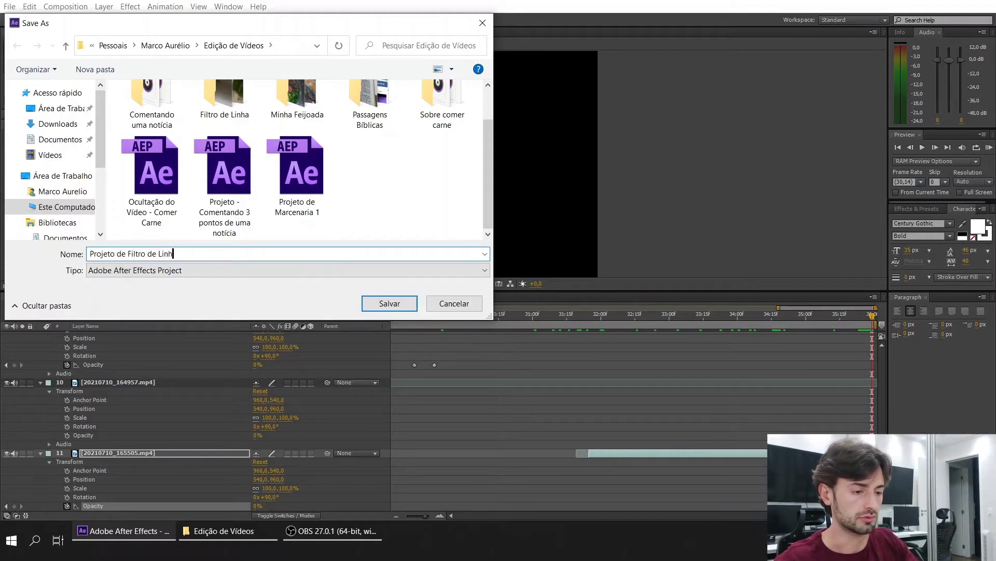
{"action": "type", "text": "a"}
{"action": "key", "text": "Return"}
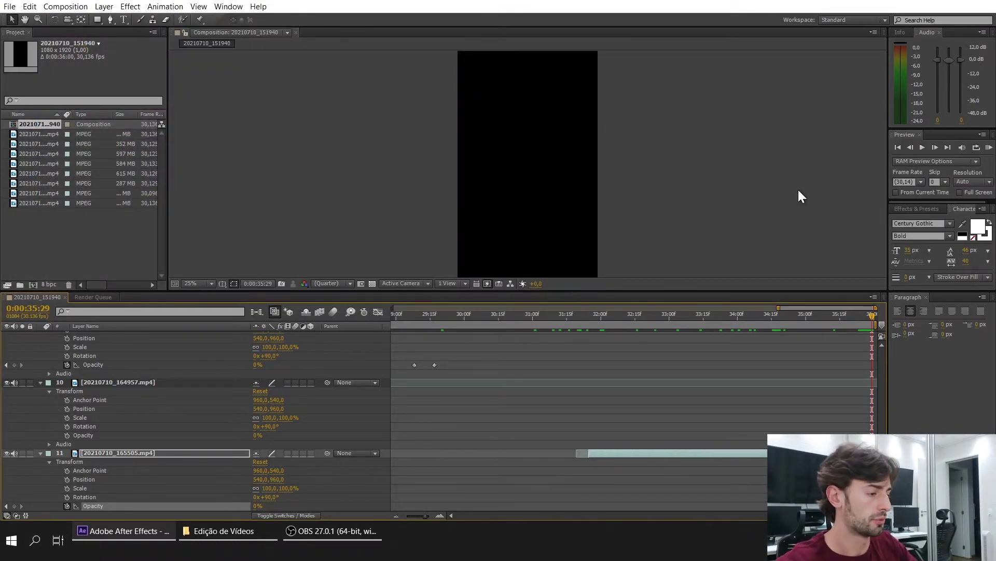
{"action": "left_click_drag", "start_coordinate": [871, 316], "coordinate": [306, 241]}
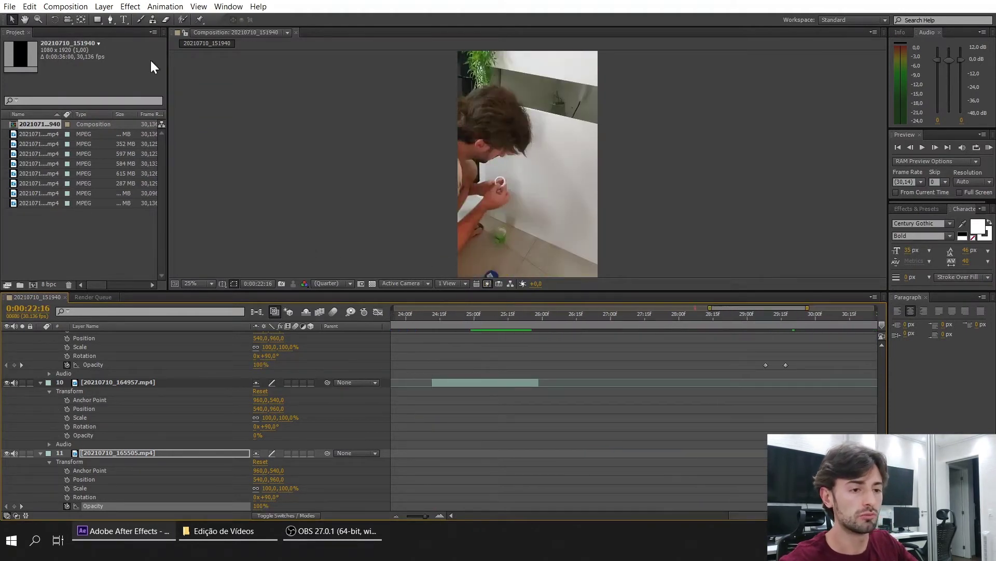
Import 20210621_234009.jpg from the Passagens Bíblicas folder as a single file.
{"action": "left_click", "coordinate": [100, 241]}
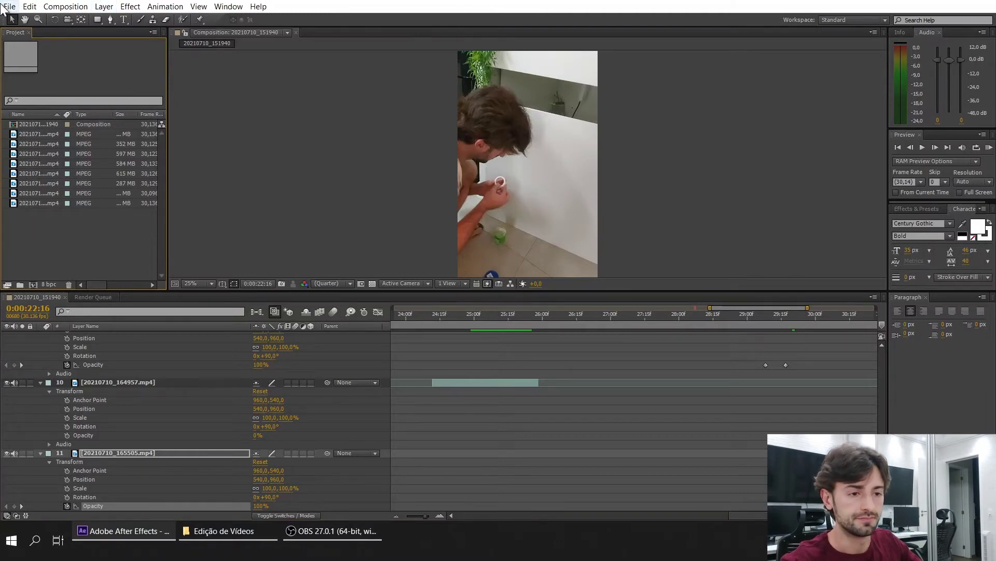
{"action": "left_click", "coordinate": [65, 6]}
{"action": "mouse_move", "coordinate": [10, 7]}
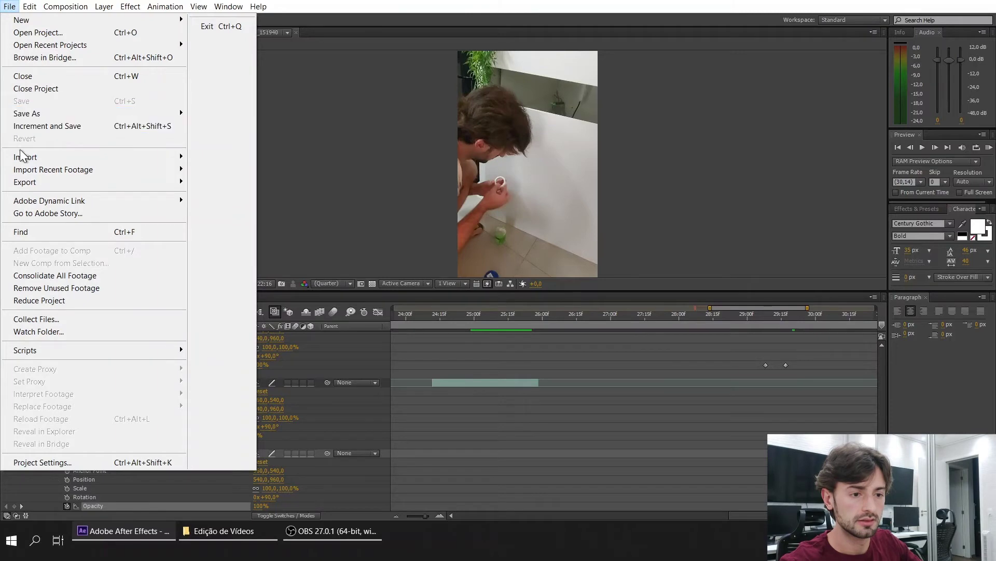
{"action": "mouse_move", "coordinate": [25, 162]}
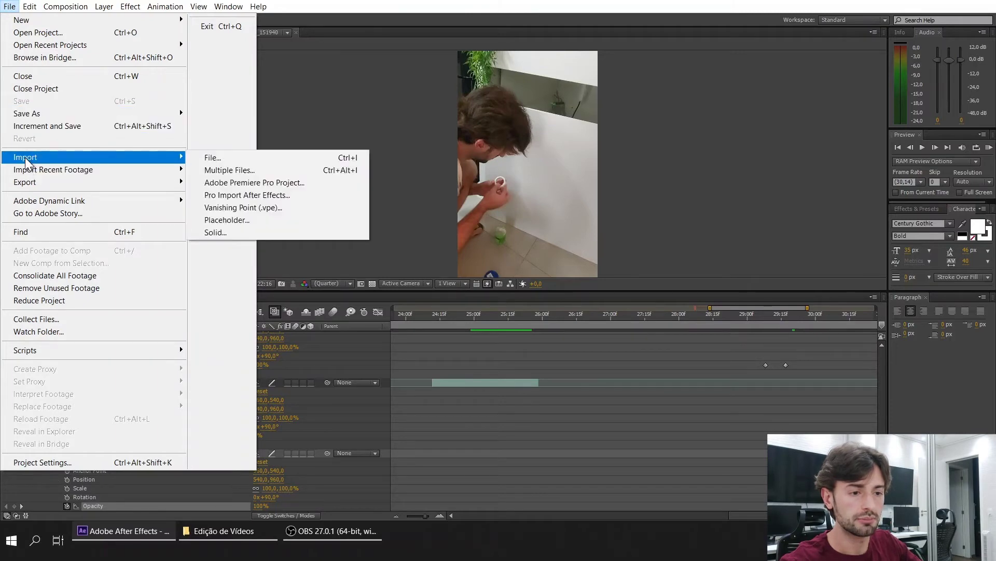
{"action": "left_click", "coordinate": [223, 154]}
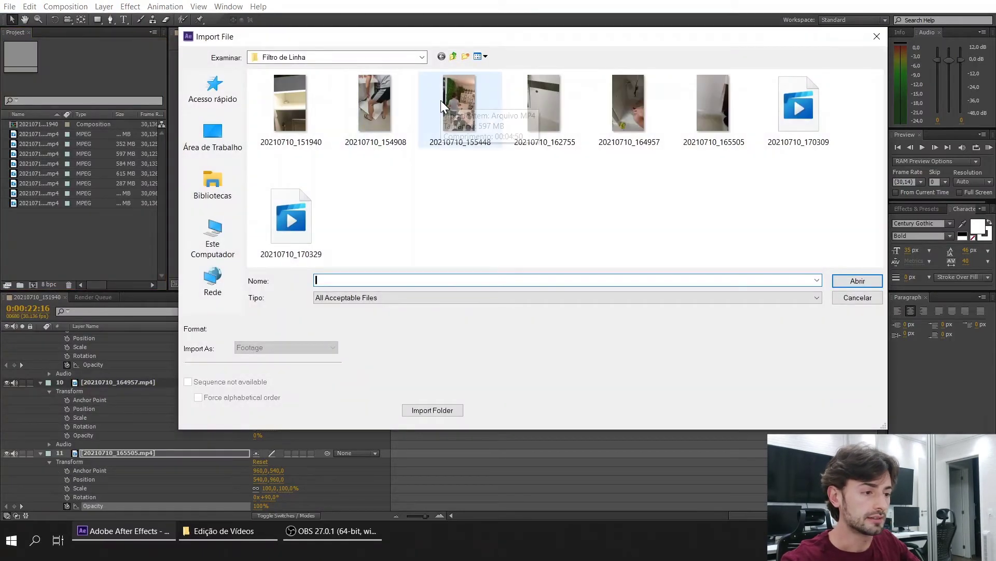
{"action": "left_click", "coordinate": [452, 56]}
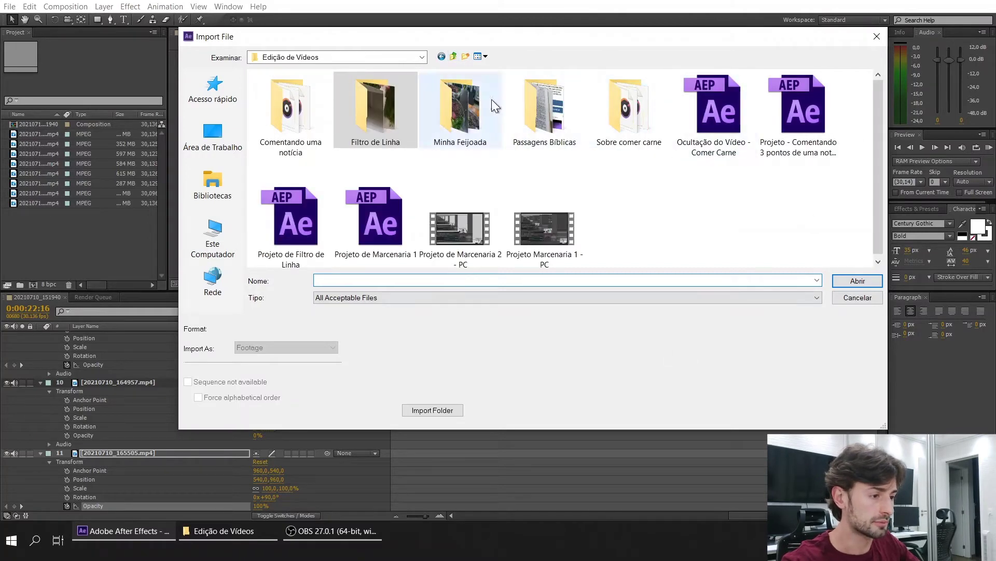
{"action": "double_click", "coordinate": [562, 103]}
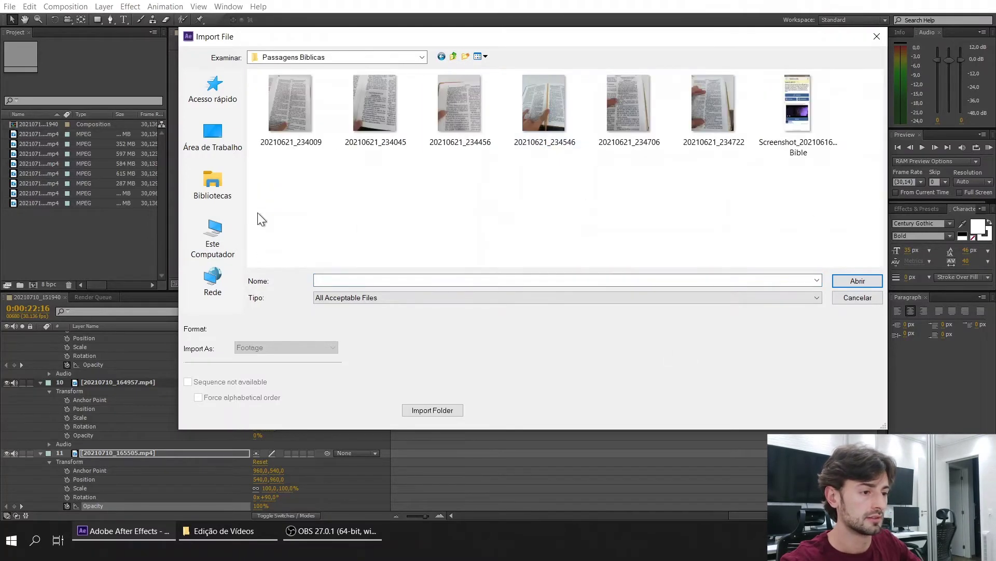
{"action": "left_click", "coordinate": [266, 110]}
{"action": "double_click", "coordinate": [265, 111]}
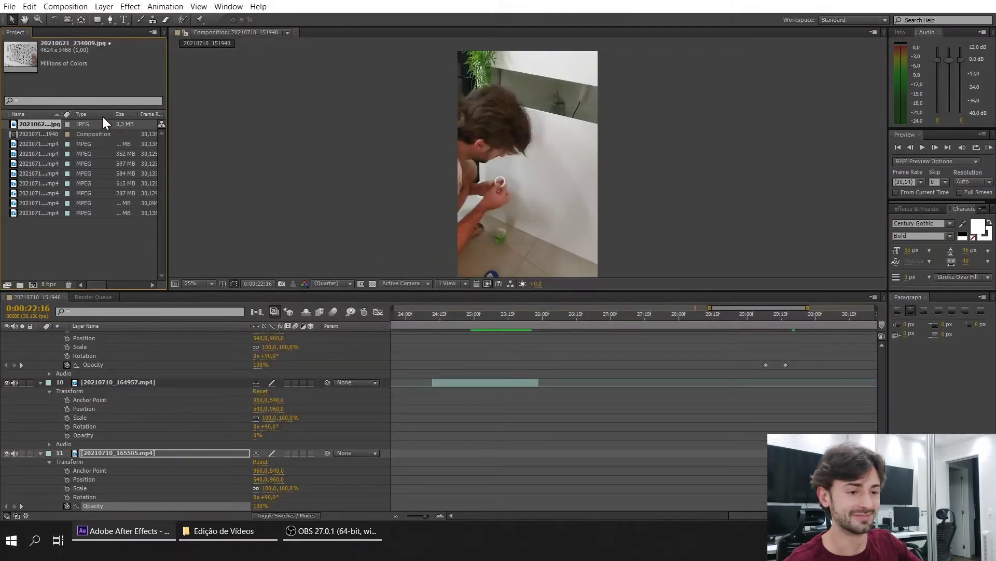
Add the imported photo to the composition as the top layer.
{"action": "left_click_drag", "start_coordinate": [43, 123], "coordinate": [113, 372]}
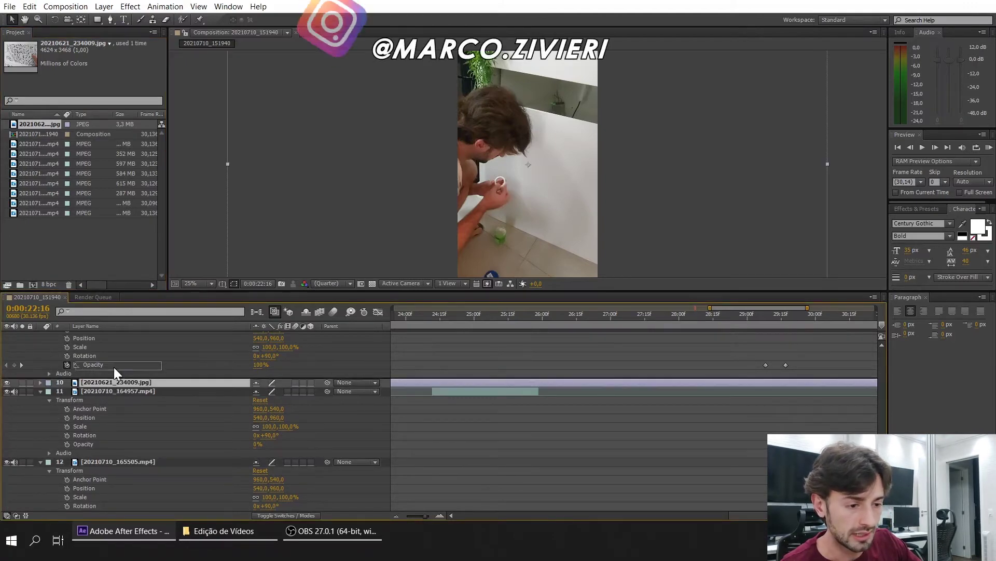
{"action": "scroll", "coordinate": [124, 334], "scroll_direction": "up", "scroll_amount": 10}
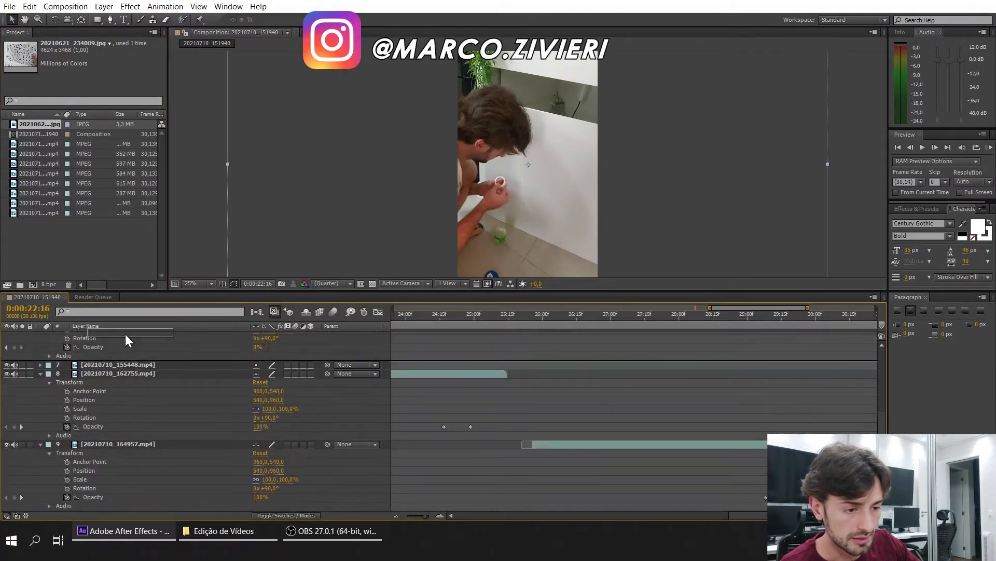
{"action": "key", "text": "ctrl+shift+bracketright"}
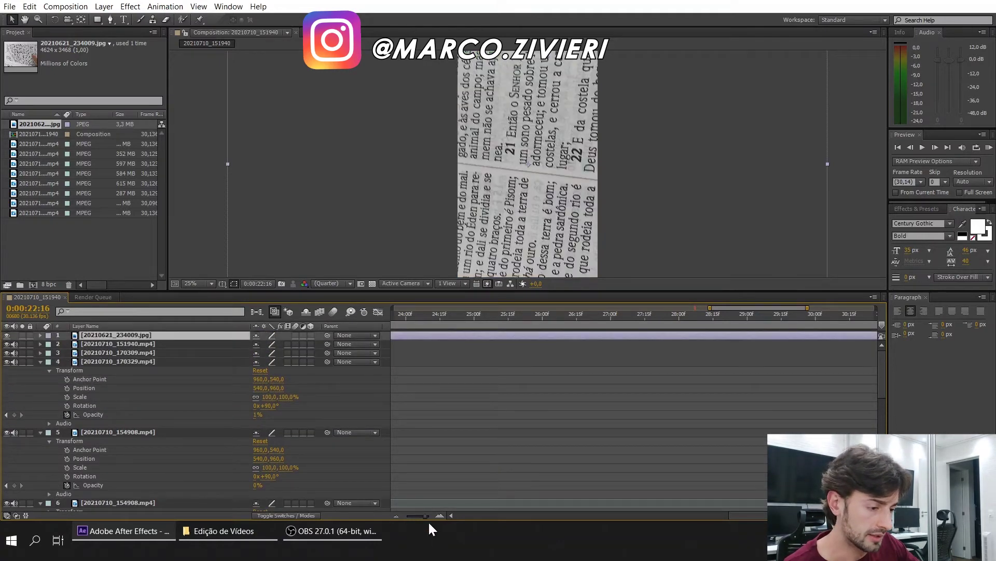
{"action": "left_click_drag", "start_coordinate": [426, 515], "coordinate": [411, 515]}
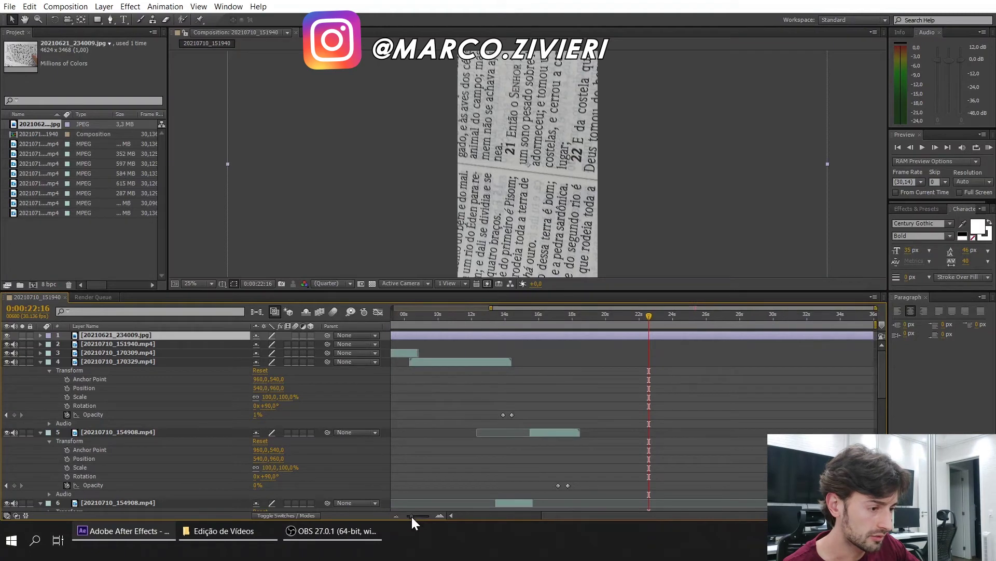
Set the photo layer's Rotation to 90°.
{"action": "left_click", "coordinate": [40, 335]}
{"action": "left_click", "coordinate": [49, 344]}
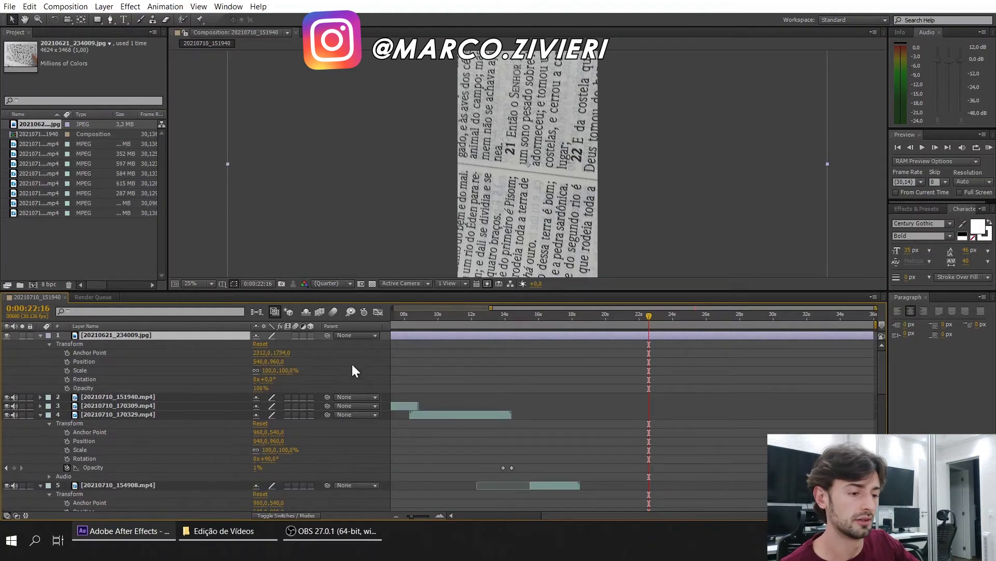
{"action": "left_click", "coordinate": [267, 379]}
{"action": "type", "text": "90"}
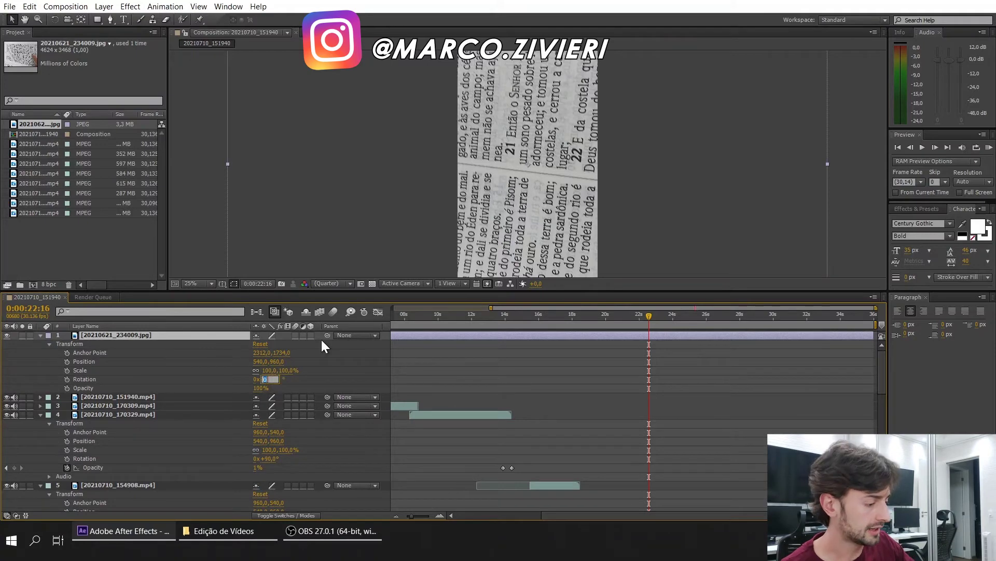
{"action": "key", "text": "Return"}
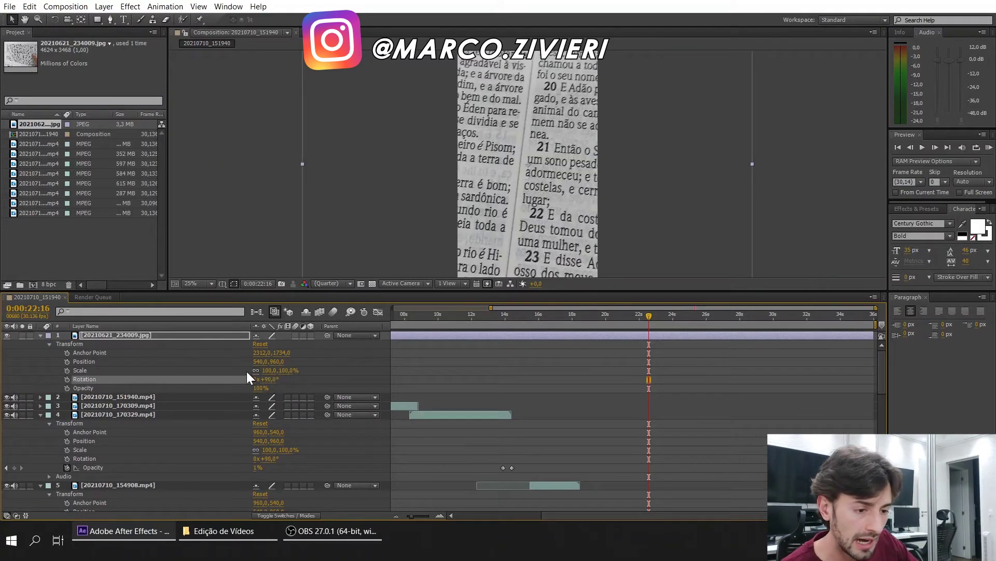
{"action": "left_click", "coordinate": [86, 370]}
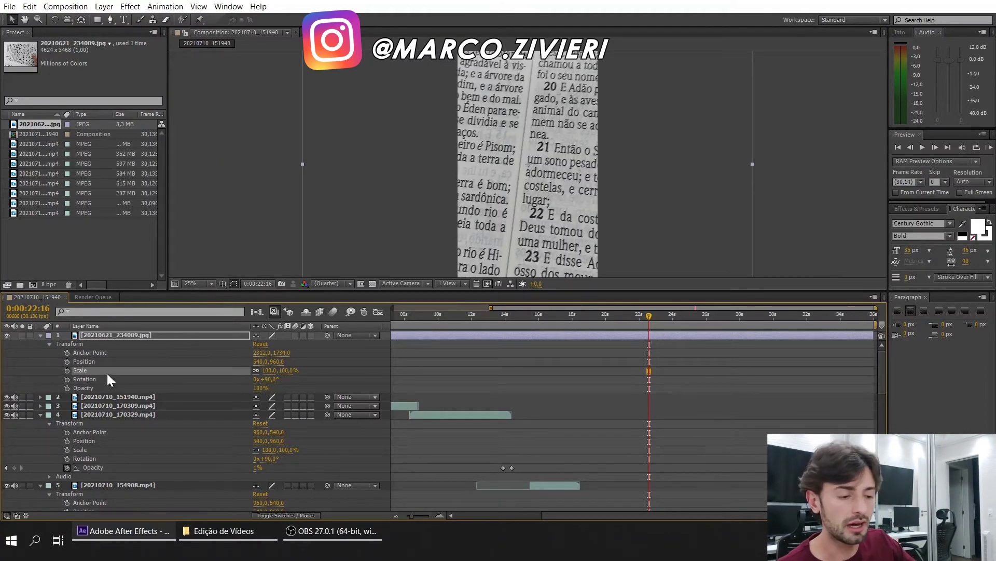
Scale the photo layer to 40%, hide it, and move the playhead back to about 15 seconds.
{"action": "left_click_drag", "start_coordinate": [271, 370], "coordinate": [242, 370]}
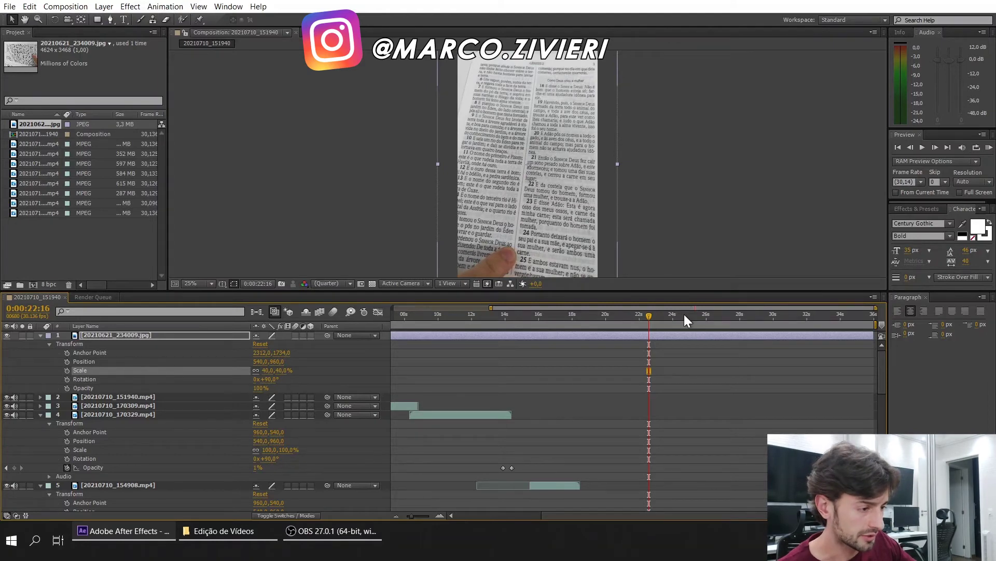
{"action": "left_click", "coordinate": [7, 337]}
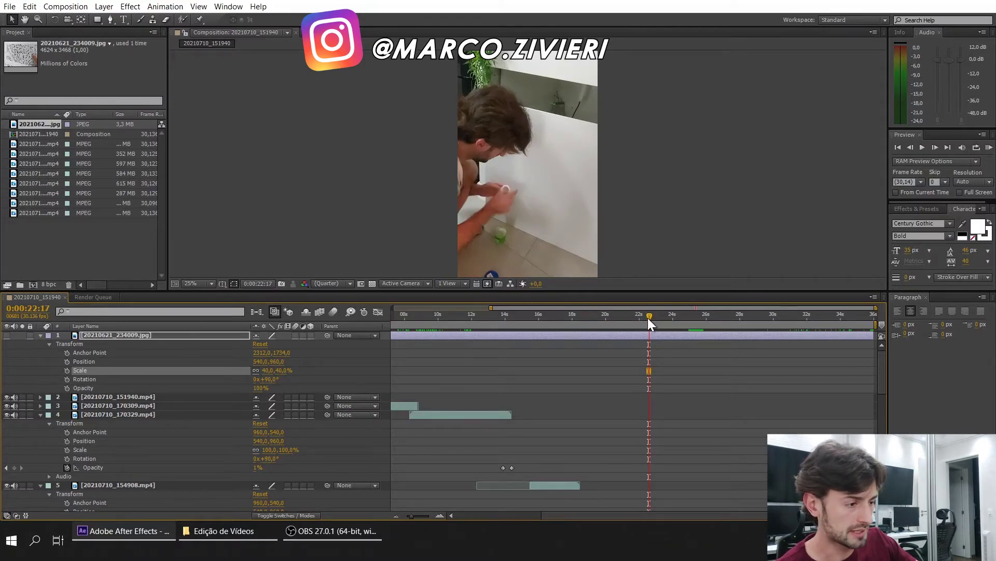
{"action": "left_click", "coordinate": [607, 317]}
{"action": "left_click_drag", "start_coordinate": [571, 317], "coordinate": [510, 308]}
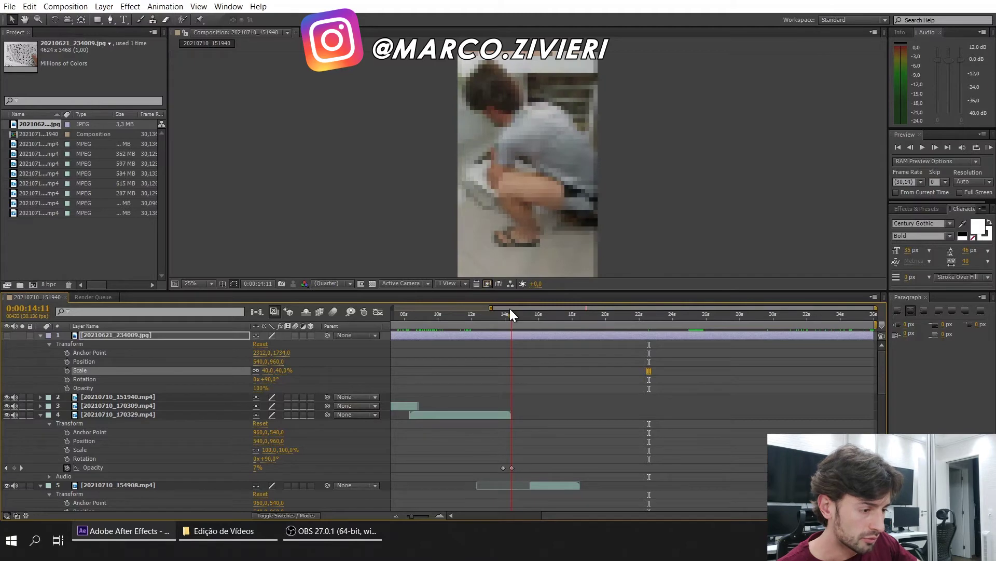
Show the photo again and add an Opacity keyframe at 0% near 0:00:14.
{"action": "left_click", "coordinate": [9, 335]}
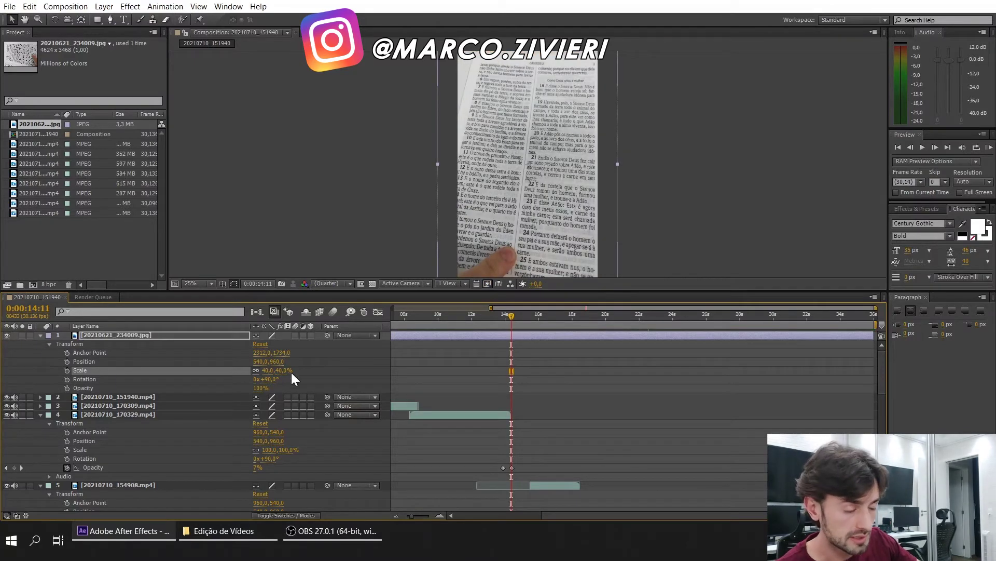
{"action": "right_click", "coordinate": [87, 391]}
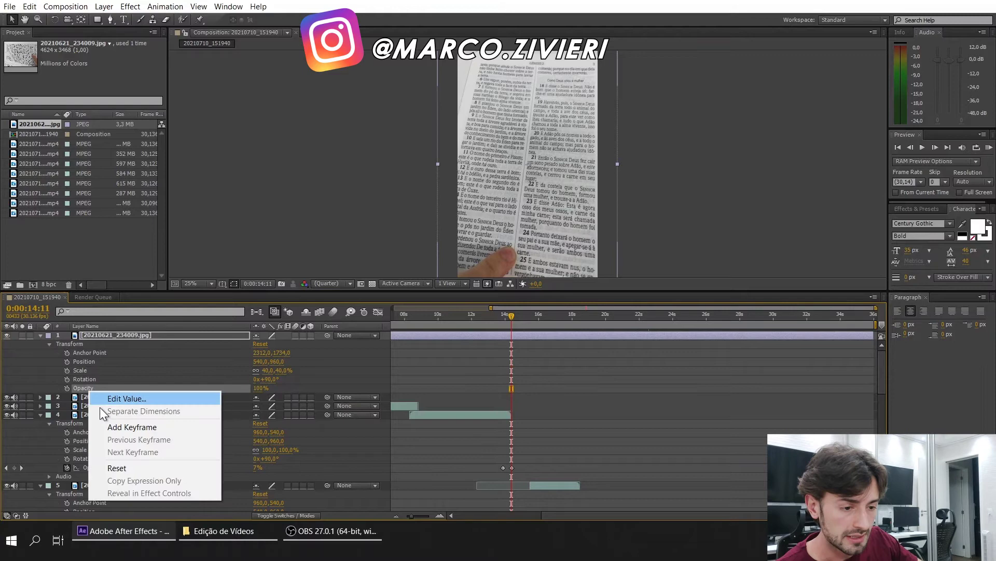
{"action": "left_click", "coordinate": [120, 426]}
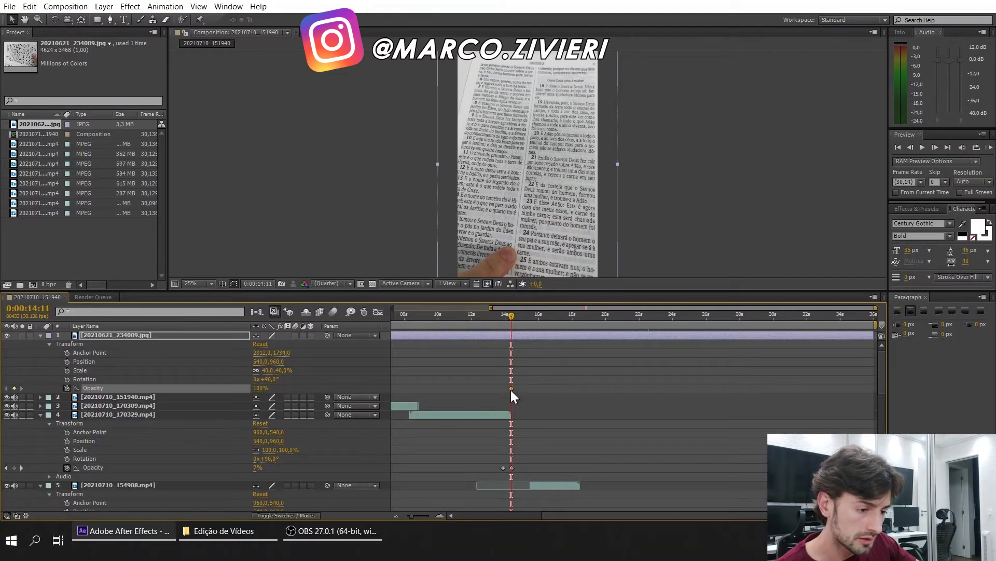
{"action": "left_click_drag", "start_coordinate": [511, 389], "coordinate": [517, 389]}
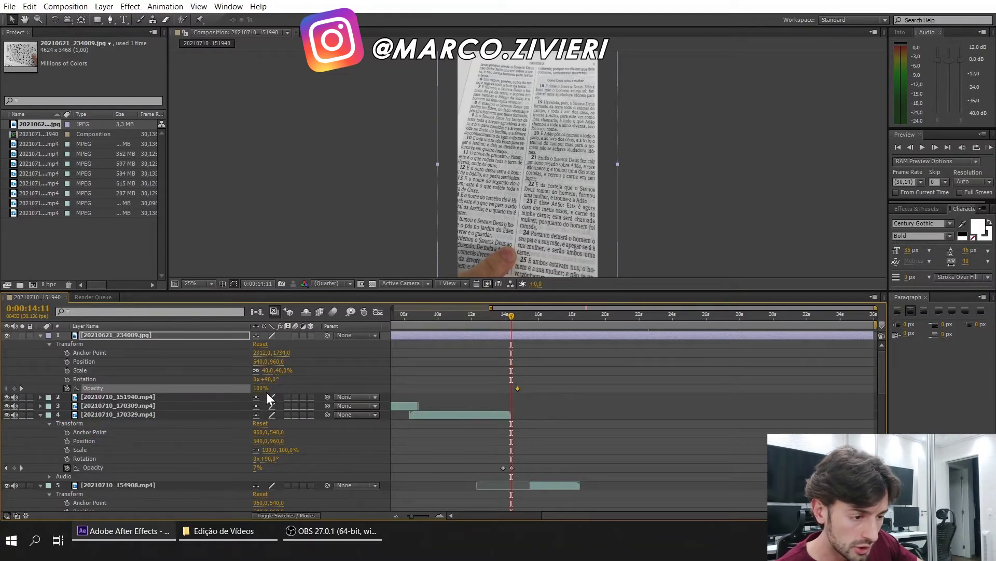
{"action": "left_click_drag", "start_coordinate": [259, 390], "coordinate": [244, 388]}
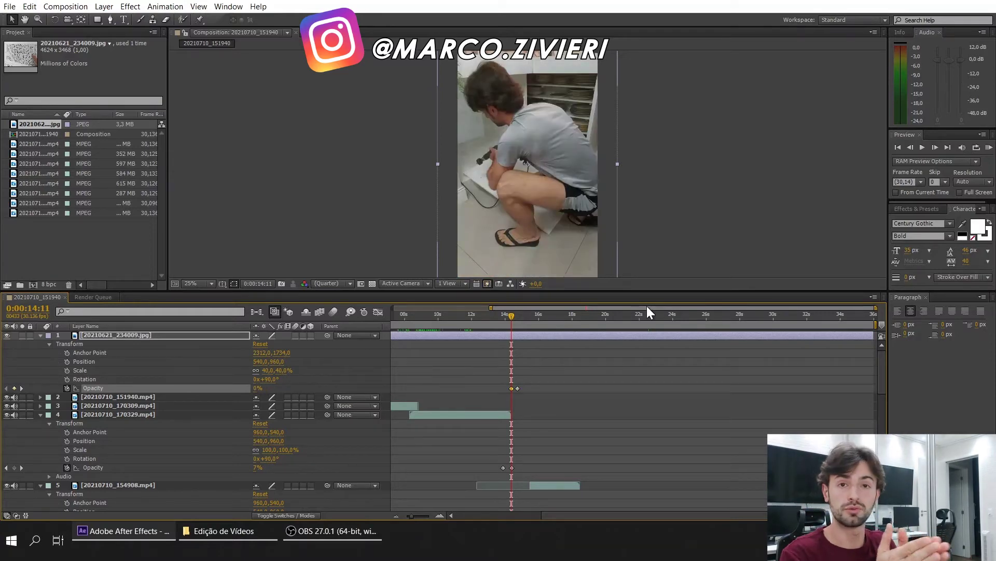
Add a second Opacity keyframe around 0:00:15:21 with the photo faded to 1%.
{"action": "left_click", "coordinate": [531, 320]}
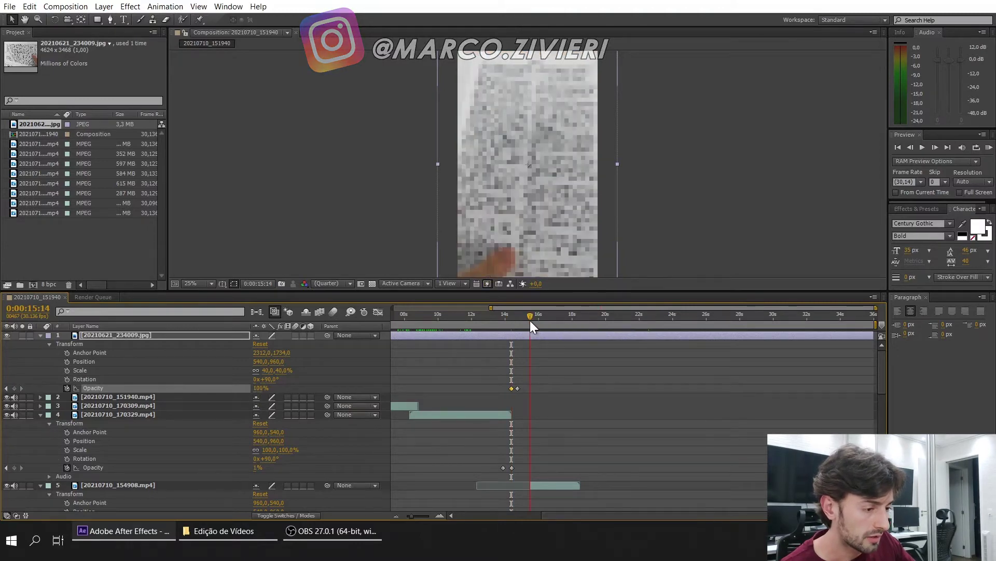
{"action": "right_click", "coordinate": [94, 389]}
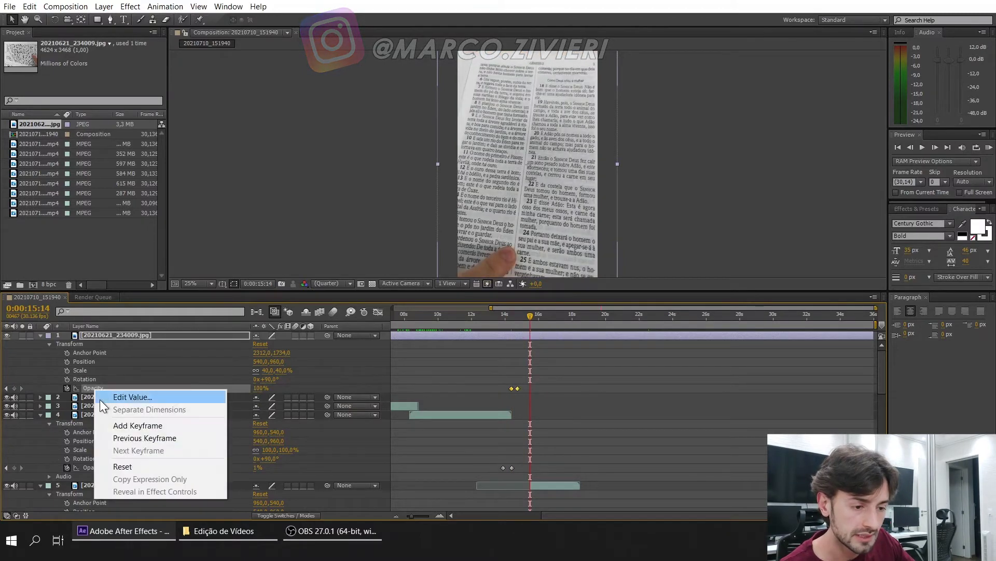
{"action": "left_click", "coordinate": [121, 426]}
{"action": "left_click_drag", "start_coordinate": [531, 317], "coordinate": [540, 317]}
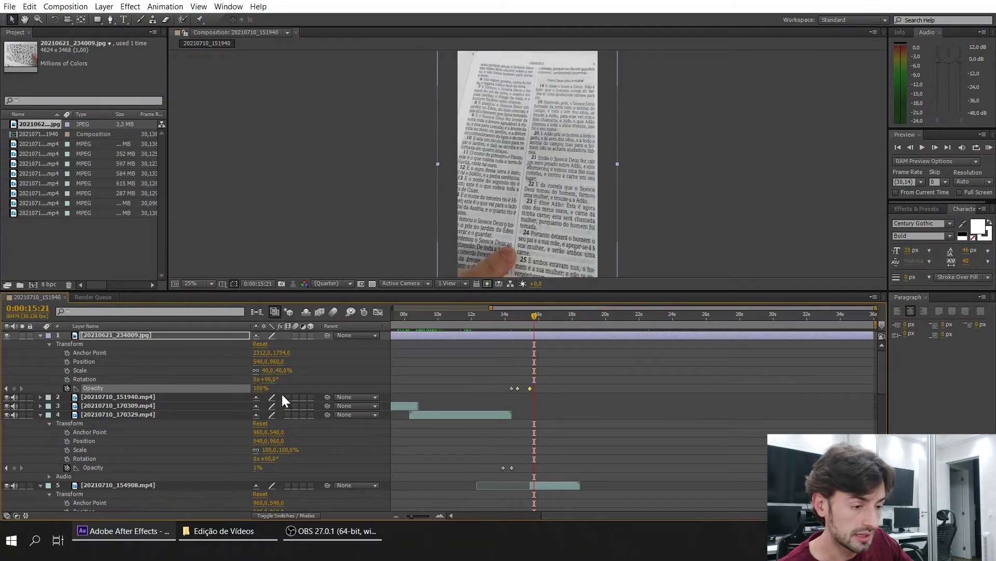
{"action": "left_click_drag", "start_coordinate": [259, 393], "coordinate": [208, 393]}
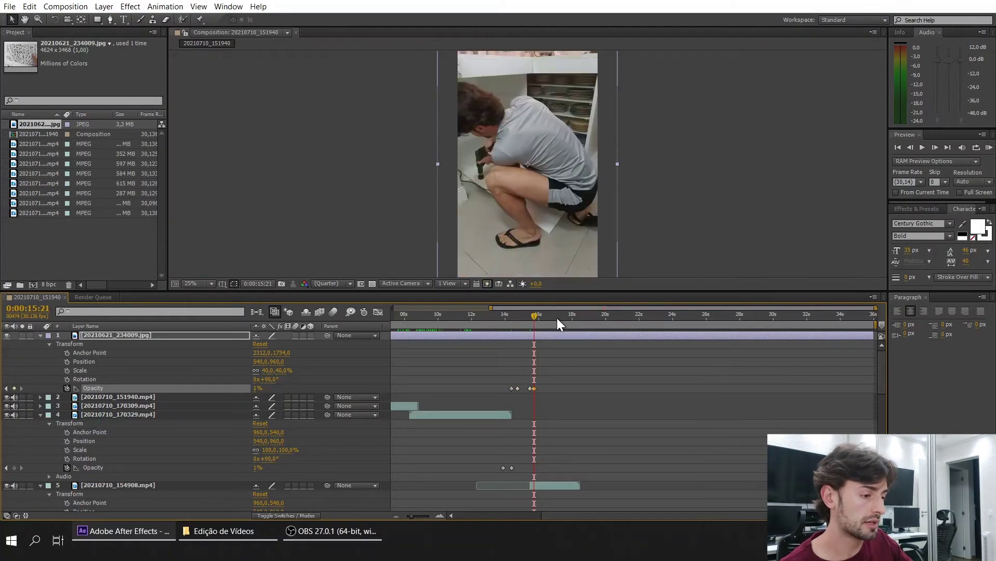
{"action": "left_click_drag", "start_coordinate": [556, 318], "coordinate": [493, 316]}
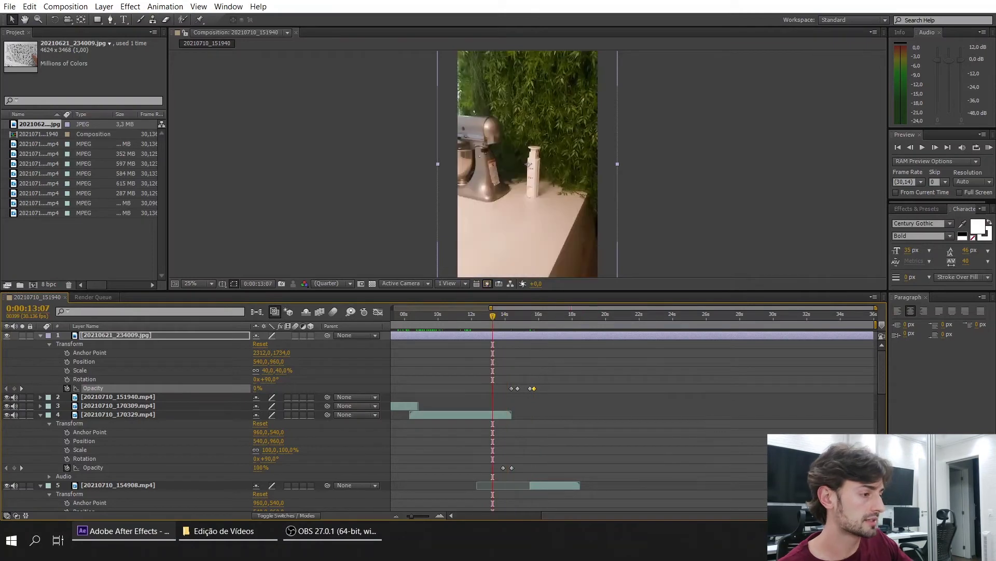
Preview the opacity cross-fade and select the book-page photo layer in the timeline.
{"action": "left_click", "coordinate": [922, 147]}
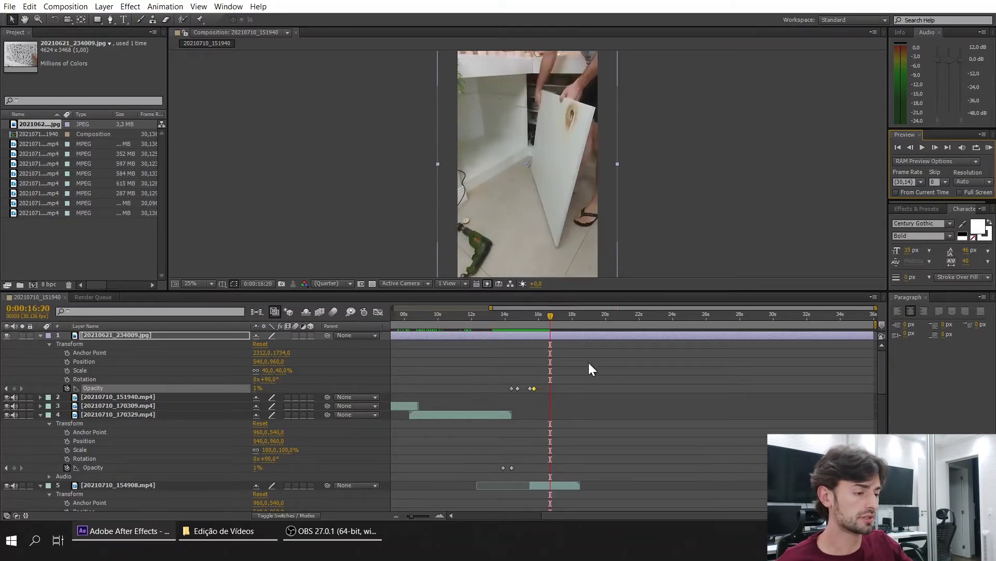
{"action": "left_click_drag", "start_coordinate": [588, 362], "coordinate": [472, 394]}
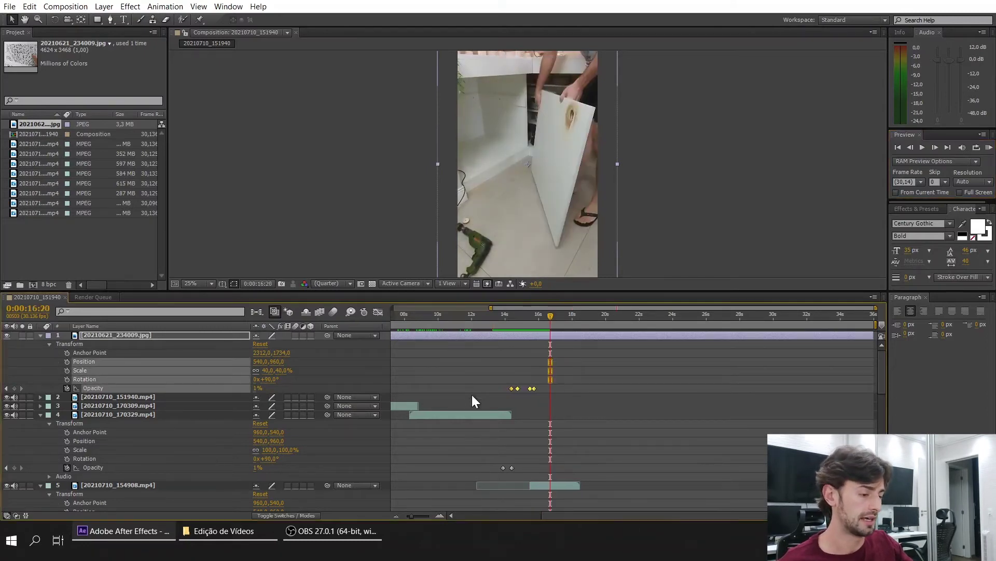
{"action": "left_click", "coordinate": [108, 335]}
Delete 20210621_234009.jpg from the project despite its use, then save the project.
{"action": "left_click", "coordinate": [42, 124]}
{"action": "key", "text": "Delete"}
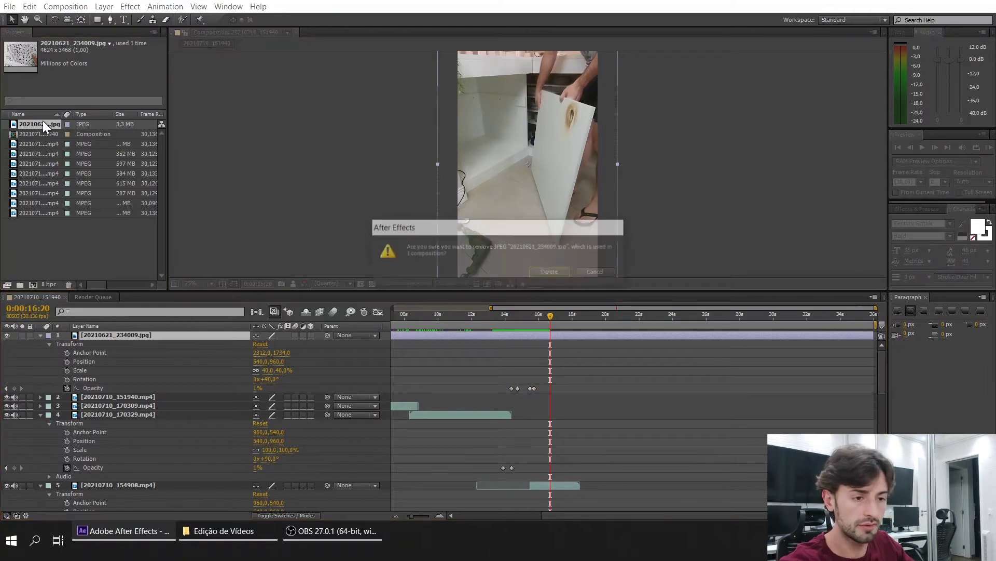
{"action": "left_click", "coordinate": [551, 272]}
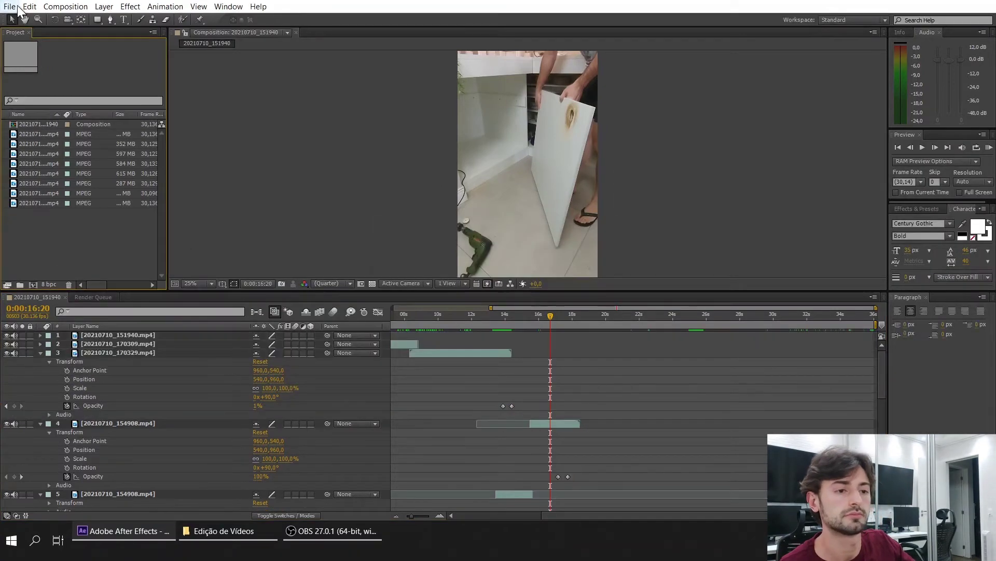
{"action": "left_click", "coordinate": [9, 6]}
{"action": "left_click", "coordinate": [35, 100]}
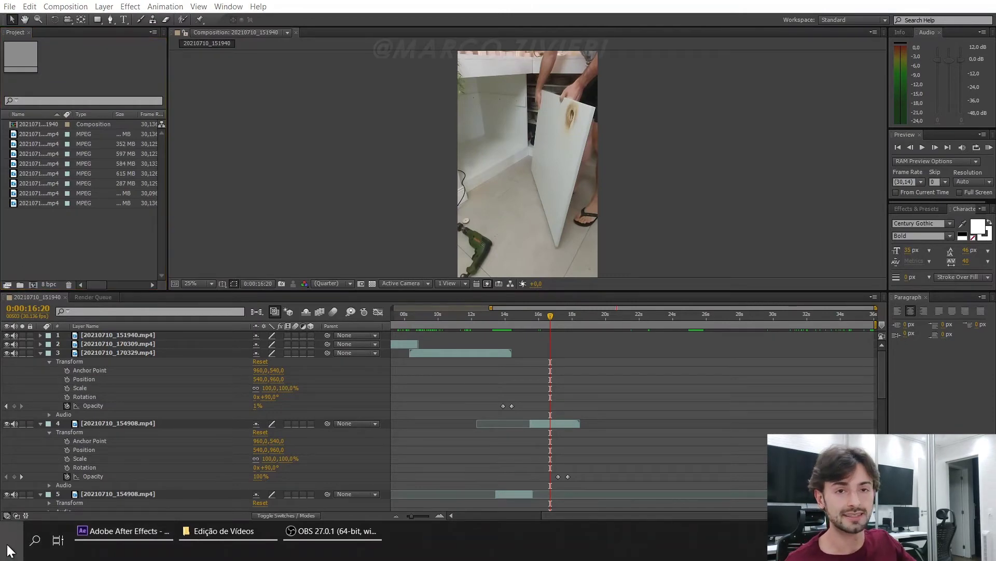
Launch Chrome, load the YouTube downloader bookmark from Utilidades, and add a new tab beside it.
{"action": "key", "text": "super"}
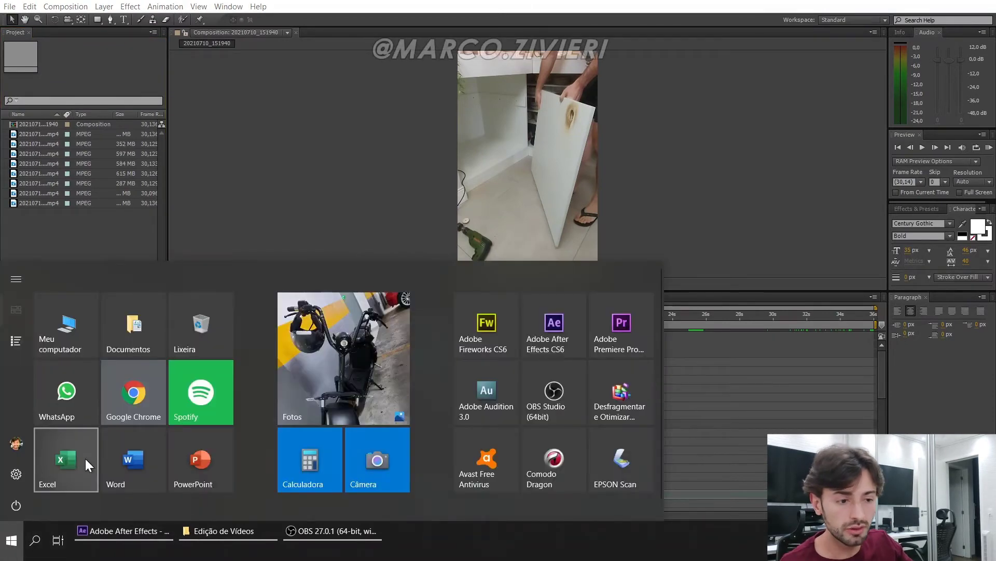
{"action": "left_click", "coordinate": [155, 388]}
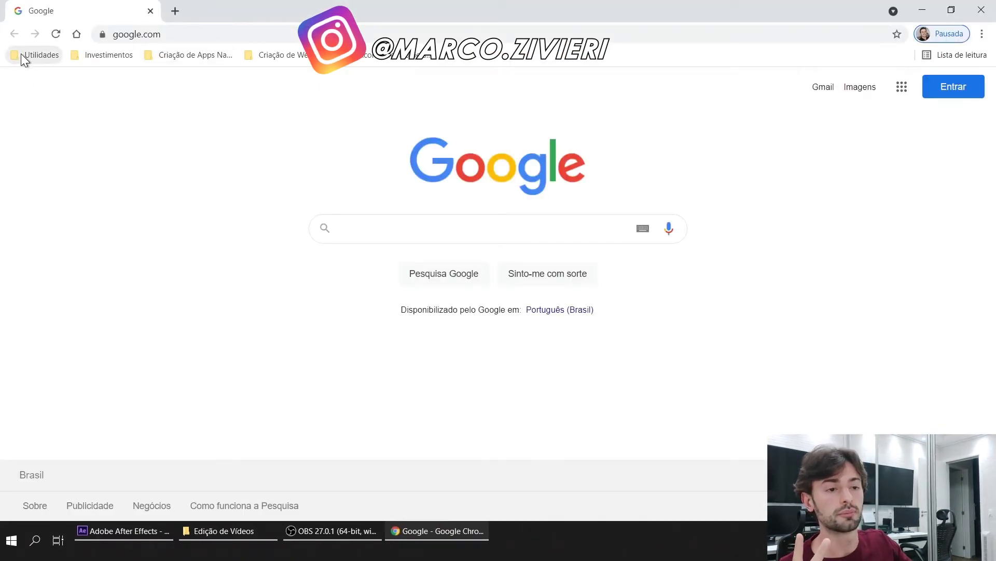
{"action": "left_click", "coordinate": [21, 52]}
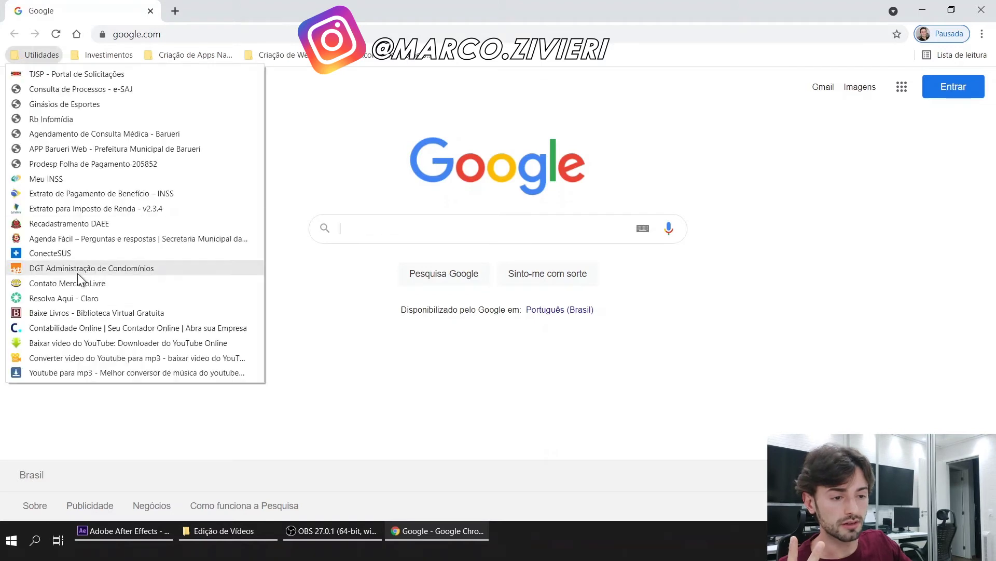
{"action": "left_click", "coordinate": [62, 341]}
{"action": "left_click", "coordinate": [175, 11]}
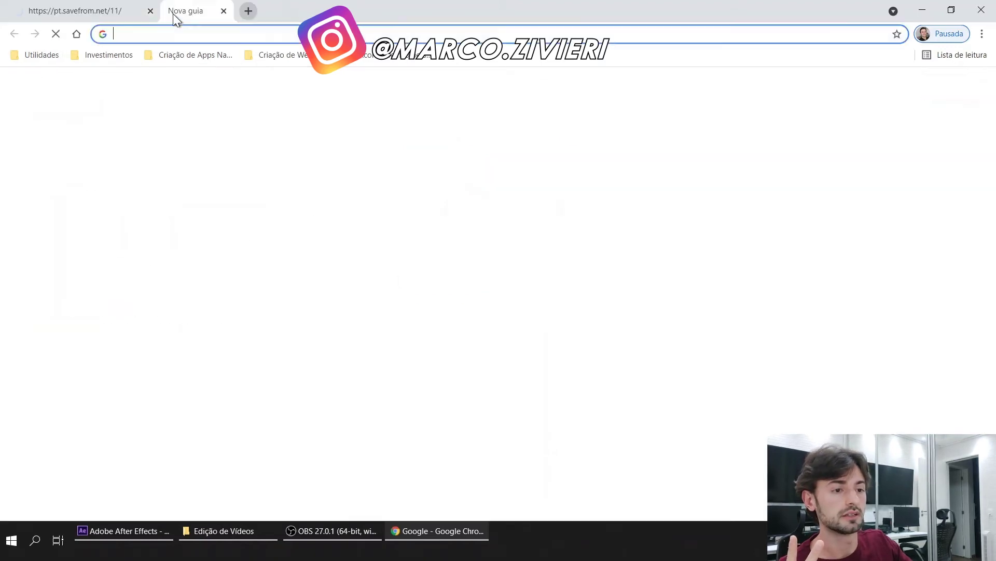
{"action": "left_click", "coordinate": [21, 52]}
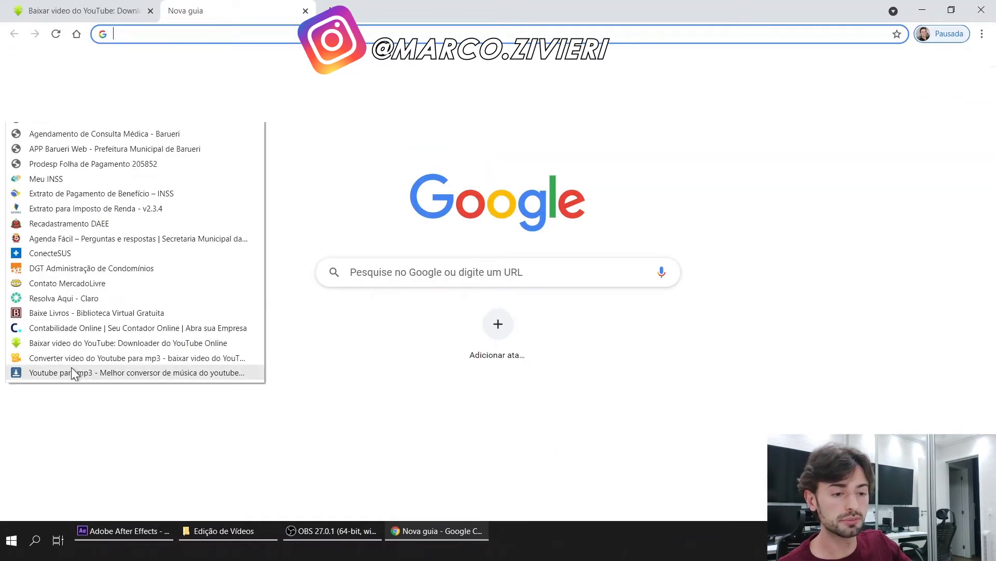
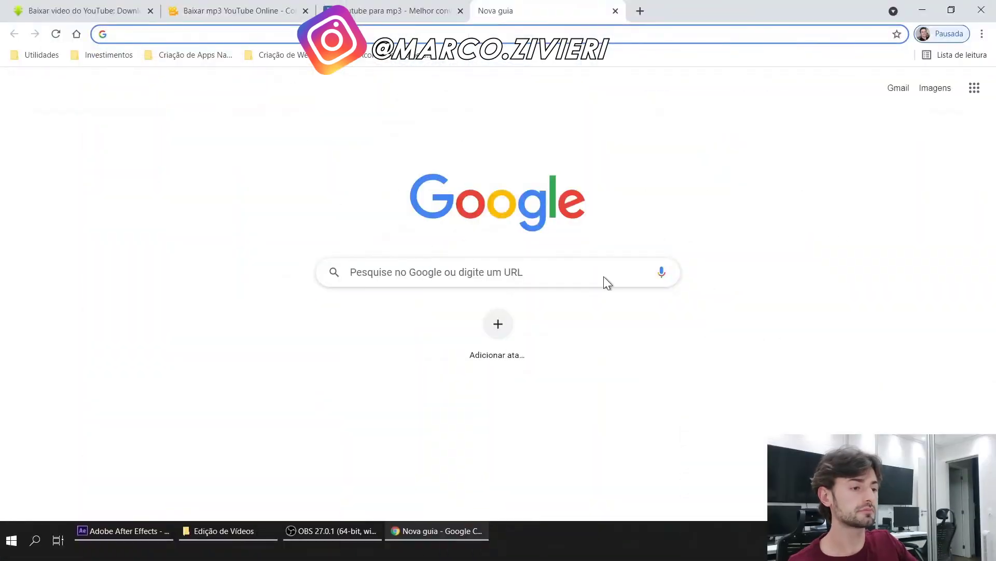
Load youtube.com in a new tab, glancing at the YouTube-to-mp3 converter tab.
{"action": "type", "text": "youtube.com/?gl=BR"}
{"action": "key", "text": "Return"}
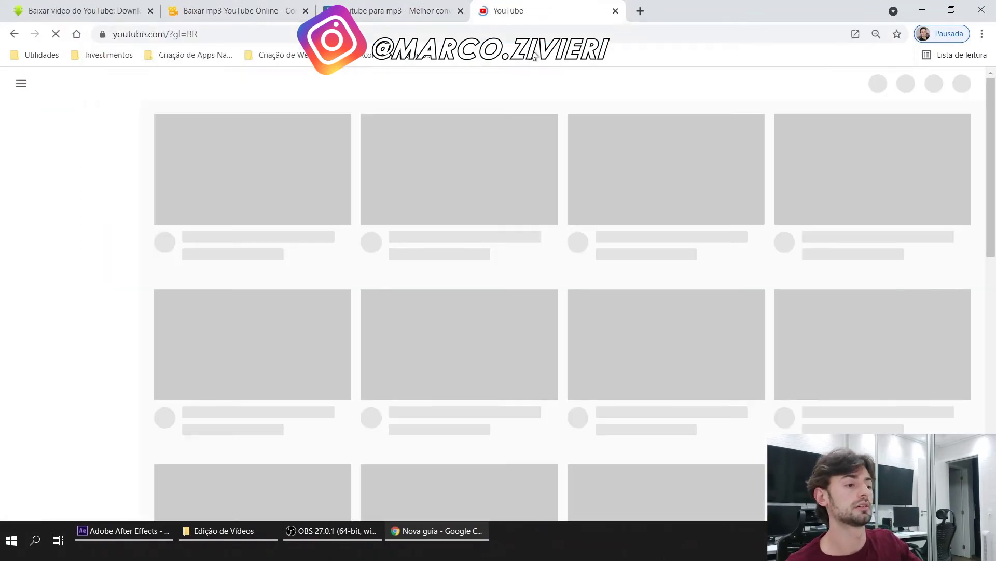
{"action": "left_click", "coordinate": [406, 8]}
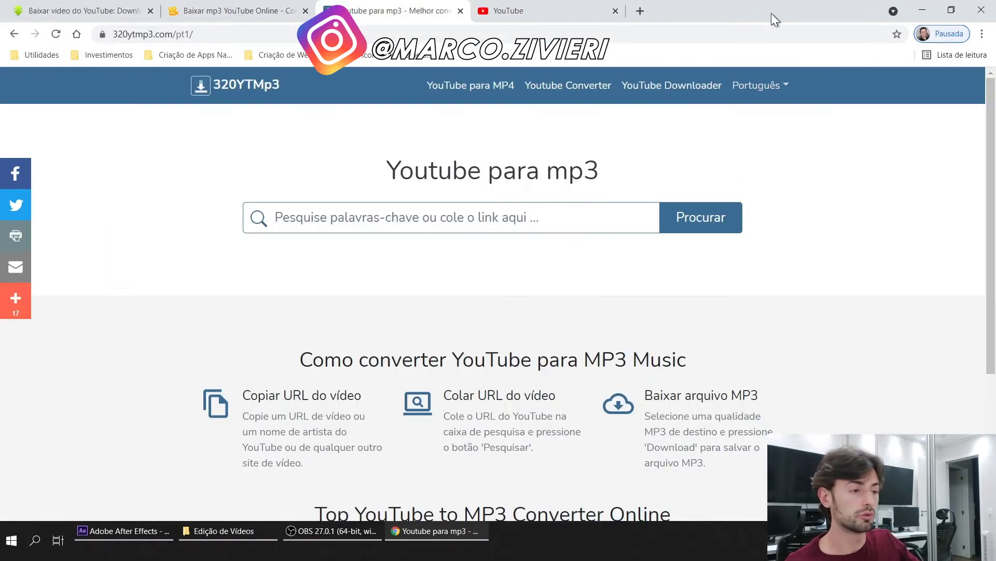
{"action": "left_click", "coordinate": [570, 9]}
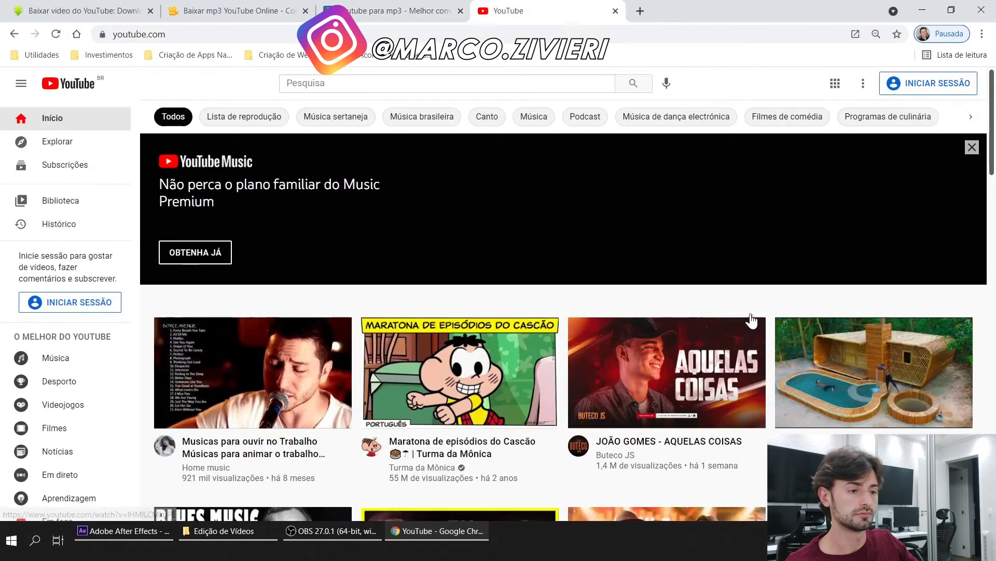
Search YouTube for 'musica sem copyright'.
{"action": "left_click", "coordinate": [298, 82]}
{"action": "type", "text": "m"}
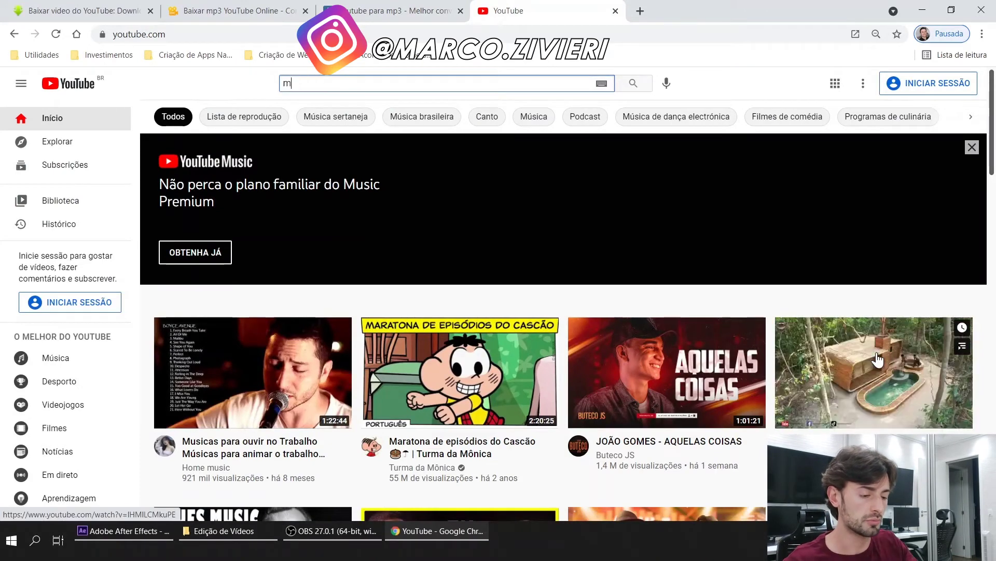
{"action": "type", "text": "usica sem copy"}
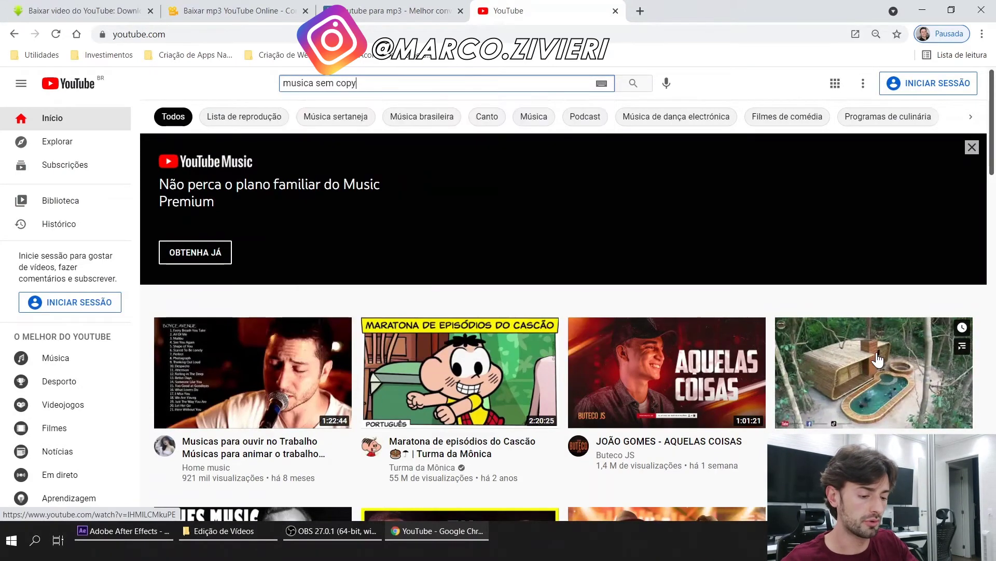
{"action": "type", "text": "right"}
{"action": "key", "text": "Return"}
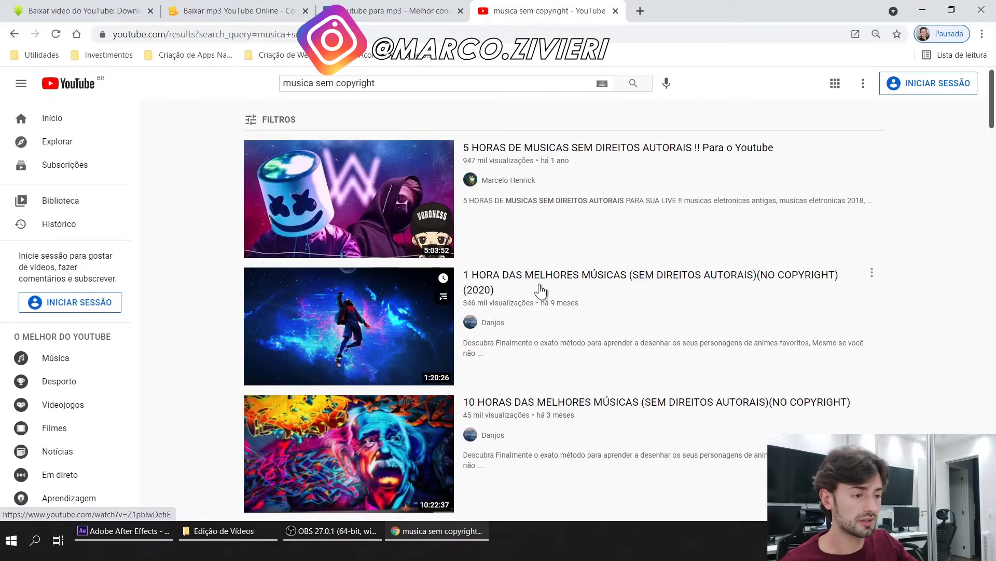
Open the Musicas Chill Sem Direitos de Autor playlist, skipping the ad and dismissing popups.
{"action": "scroll", "coordinate": [498, 291], "scroll_direction": "down", "scroll_amount": 10}
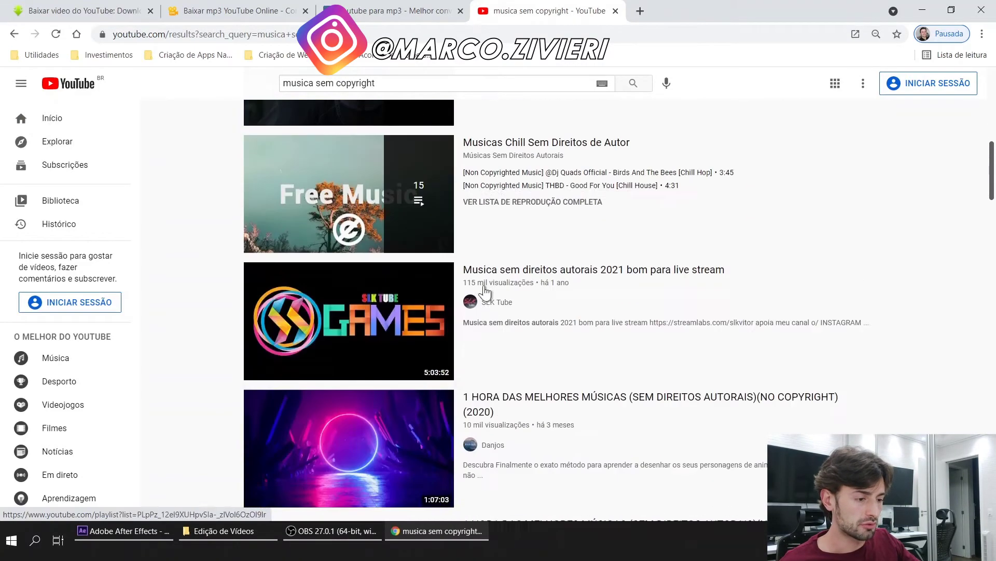
{"action": "scroll", "coordinate": [435, 228], "scroll_direction": "up", "scroll_amount": 6}
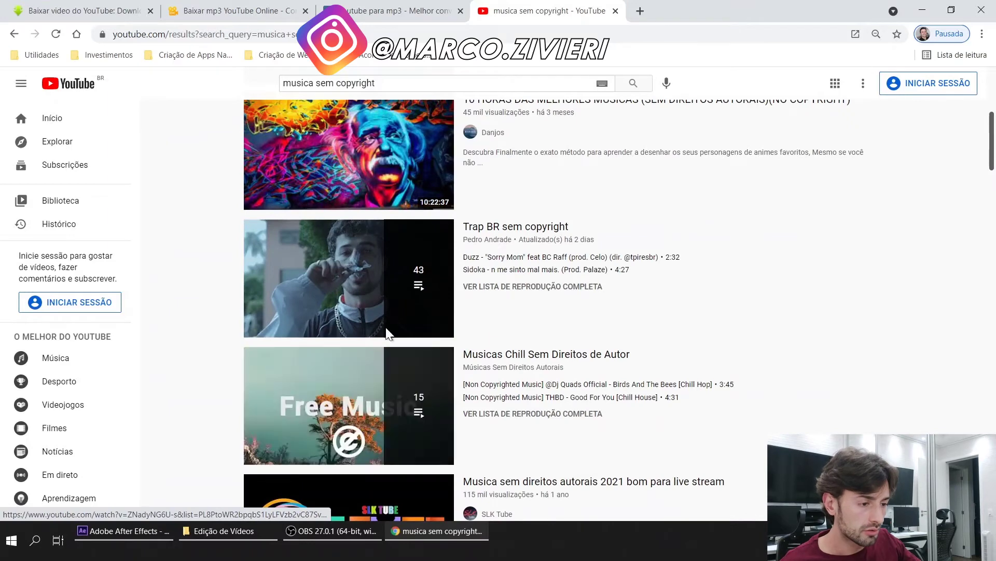
{"action": "left_click", "coordinate": [398, 409]}
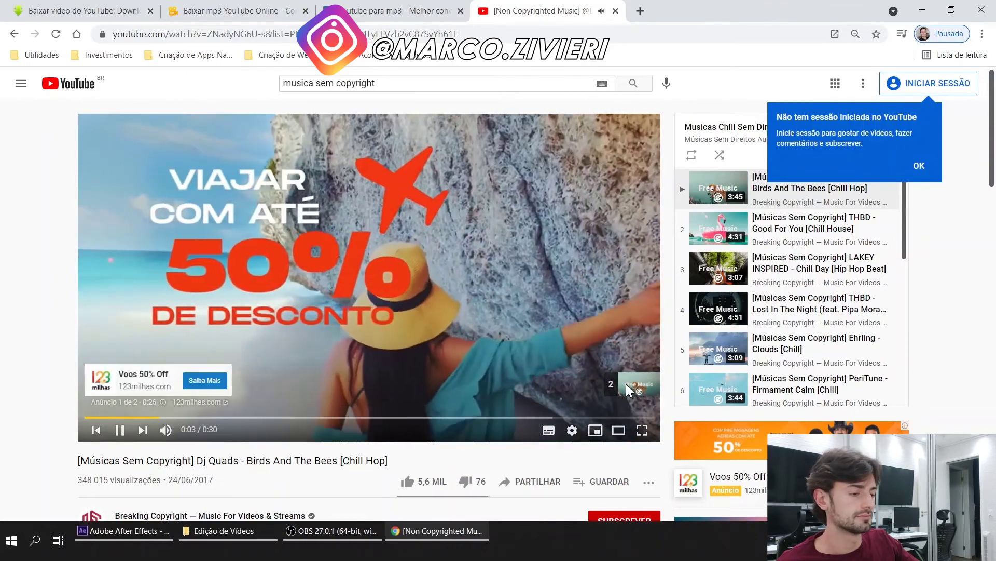
{"action": "left_click", "coordinate": [628, 390]}
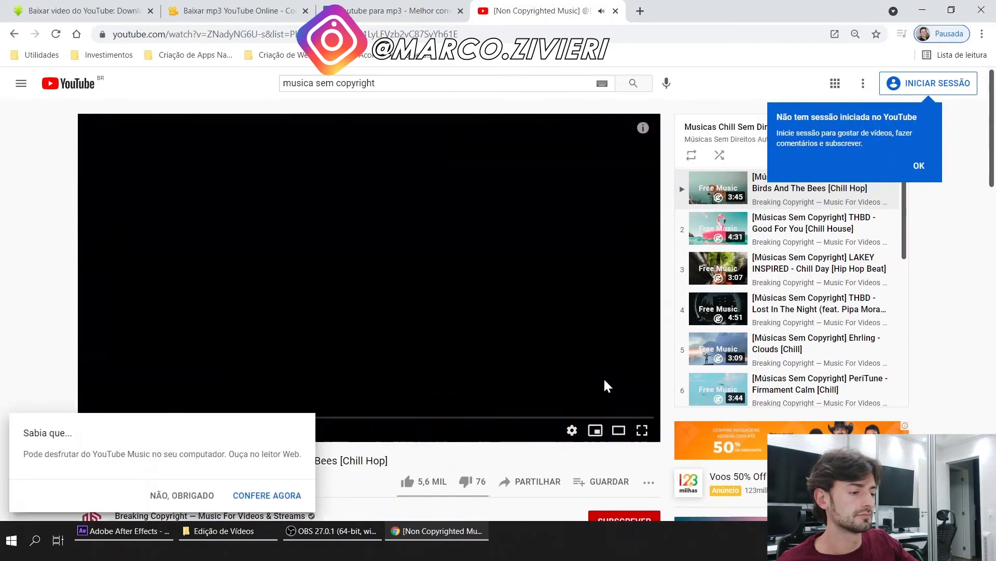
{"action": "left_click", "coordinate": [172, 496]}
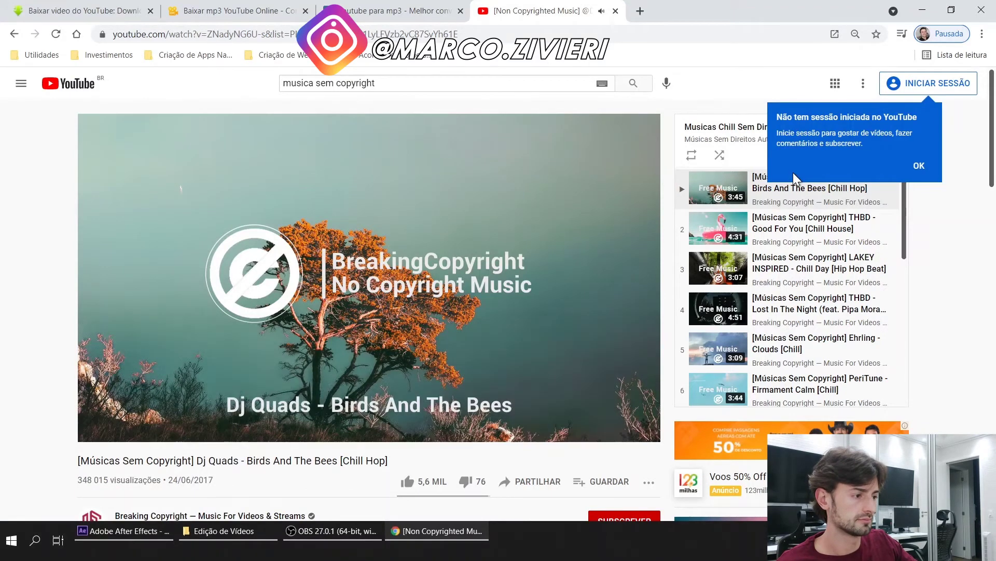
{"action": "left_click", "coordinate": [920, 169]}
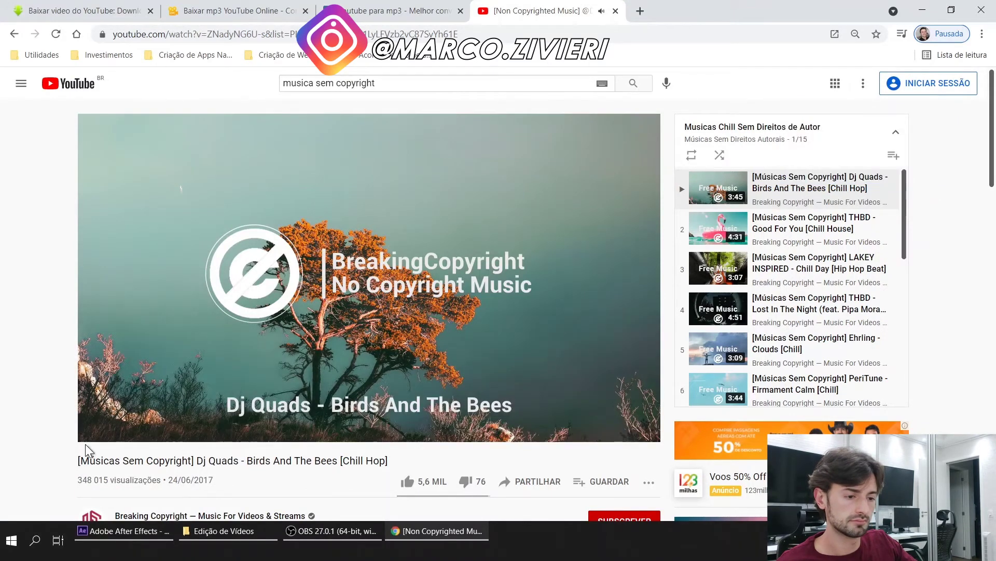
Play and pause track 2, THBD - Good For You, and select its URL.
{"action": "left_click", "coordinate": [874, 223]}
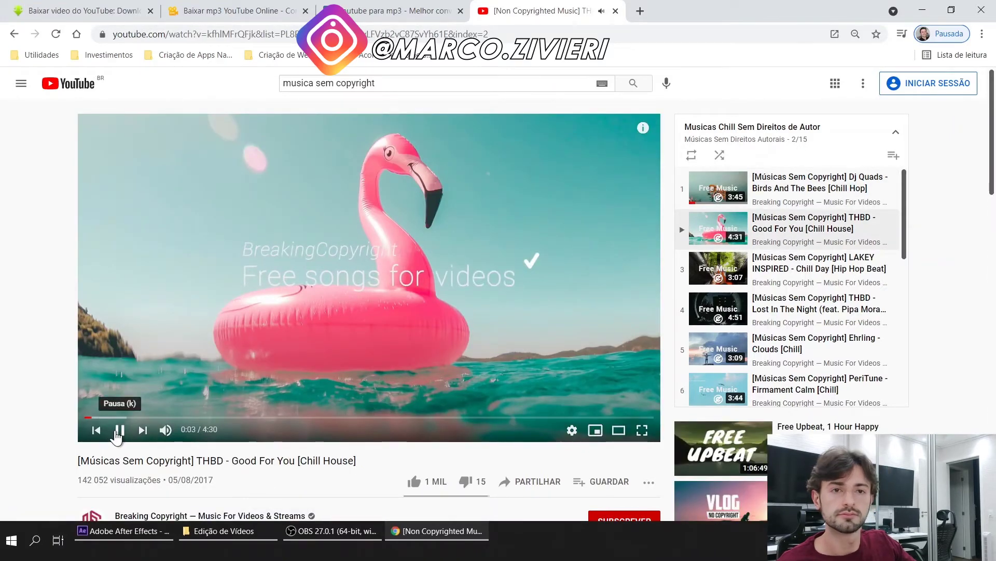
{"action": "left_click", "coordinate": [118, 431]}
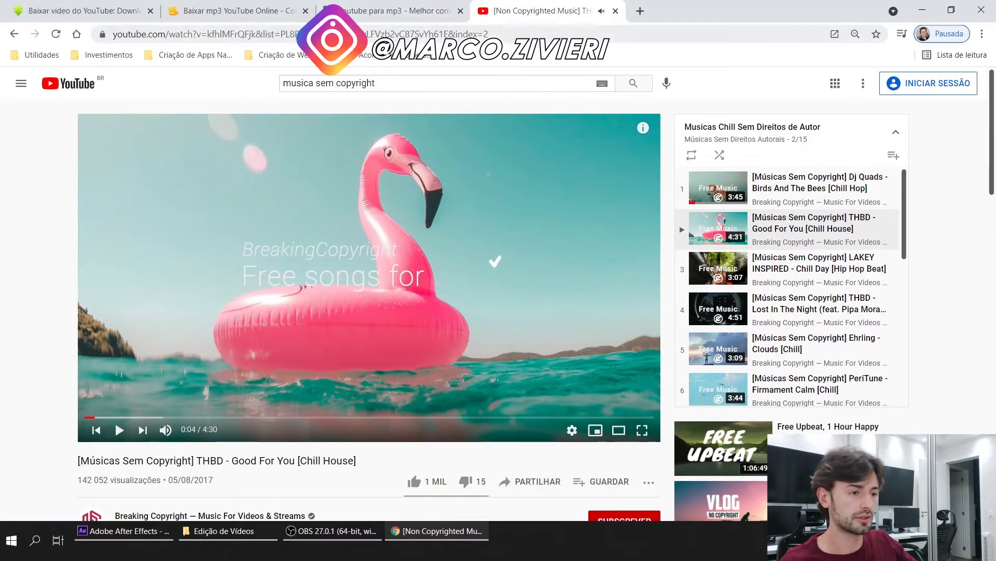
{"action": "left_click", "coordinate": [358, 32]}
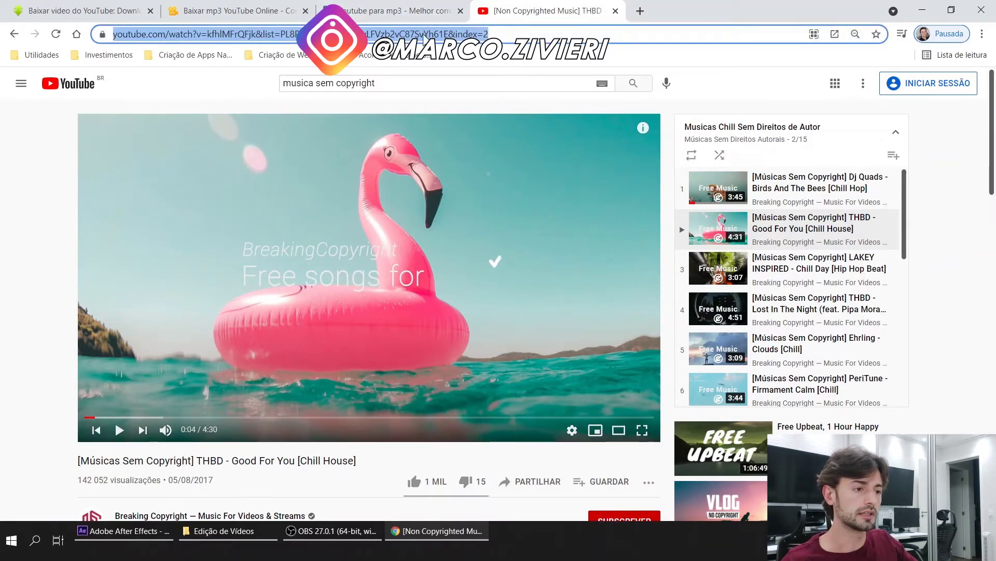
Paste the Good For You link into 320YTMp3 and look up the video.
{"action": "left_click", "coordinate": [419, 13]}
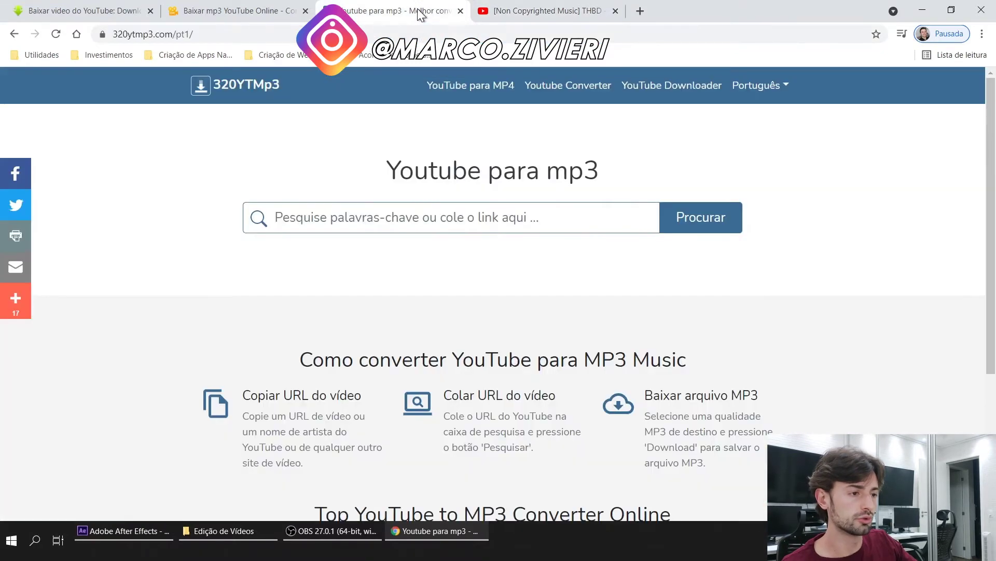
{"action": "left_click", "coordinate": [358, 224]}
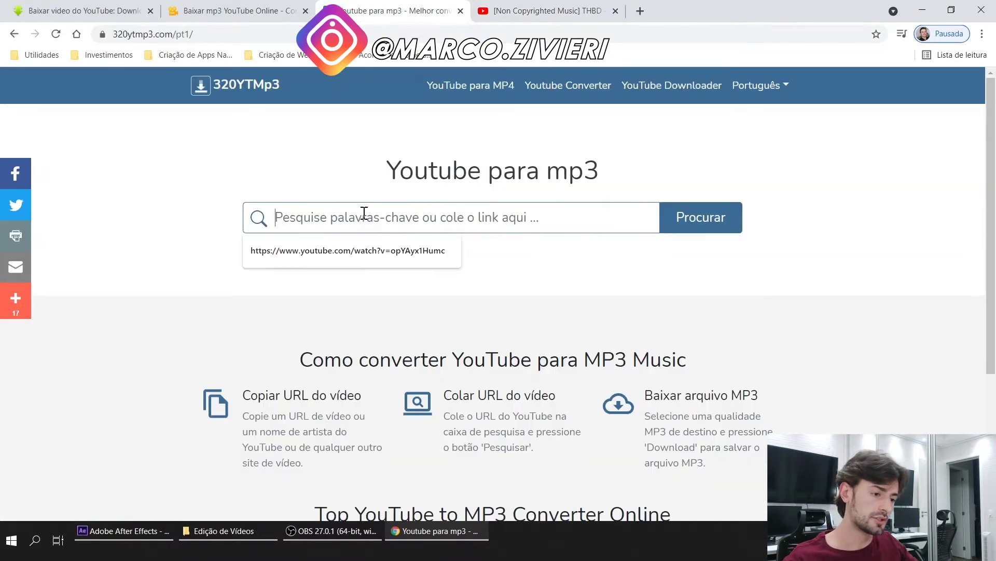
{"action": "type", "text": "https://www.youtube.com/watch?v=kfhlMFrQFjk&list=PL8PtoWR2bzqb511yLFVzb2vC87SvYh61E&index=2"}
{"action": "left_click", "coordinate": [729, 232]}
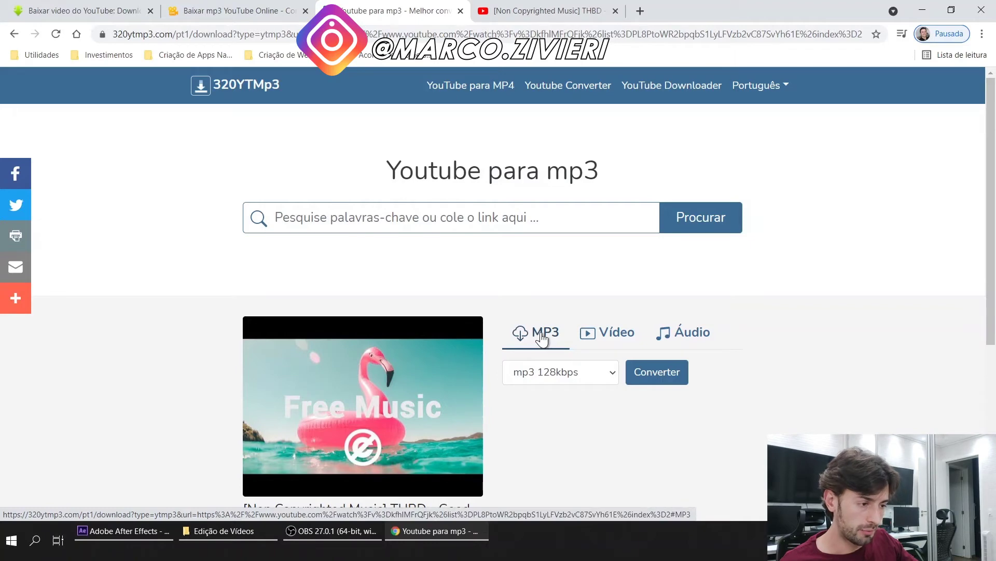
Download the m4a 127kbps audio as videoplayback.m4a.
{"action": "left_click", "coordinate": [623, 338]}
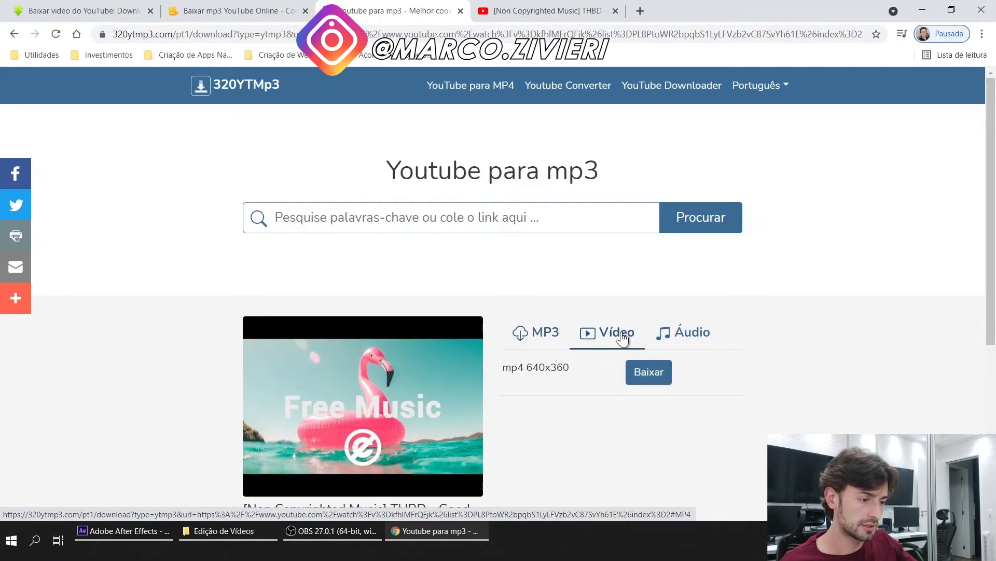
{"action": "left_click", "coordinate": [677, 332]}
{"action": "scroll", "coordinate": [656, 342], "scroll_direction": "down", "scroll_amount": 2}
{"action": "scroll", "coordinate": [655, 342], "scroll_direction": "down", "scroll_amount": 1}
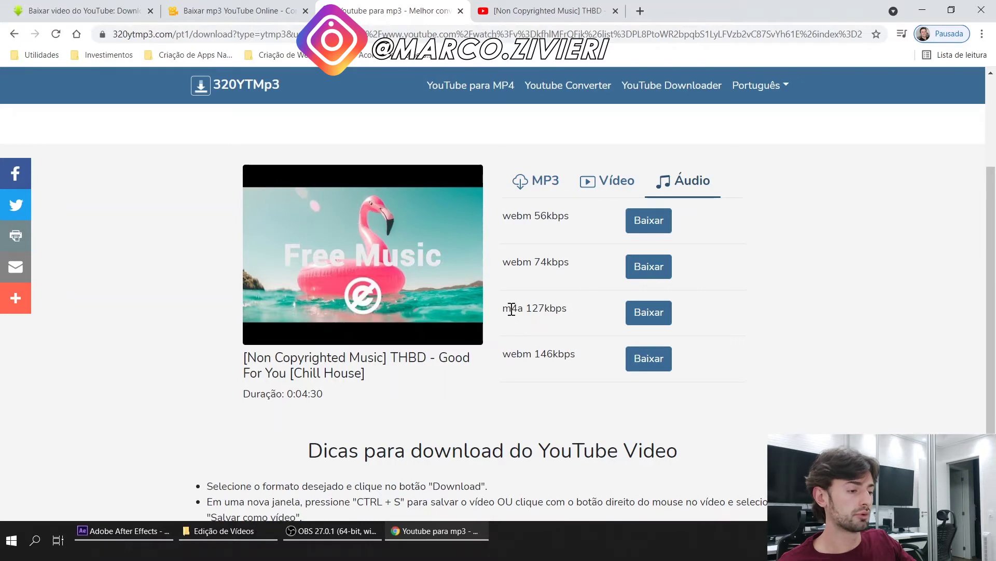
{"action": "left_click", "coordinate": [652, 313]}
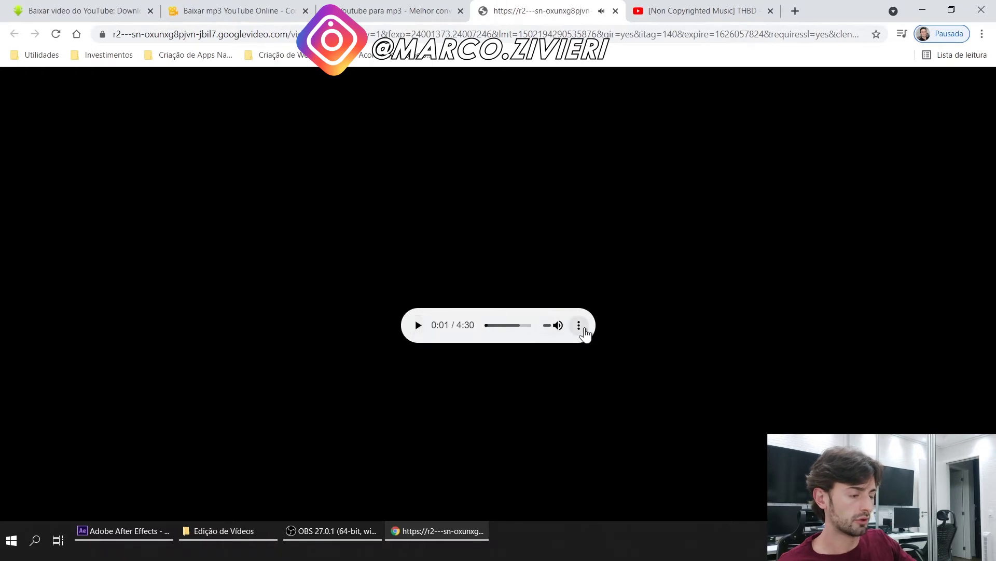
{"action": "left_click", "coordinate": [580, 327]}
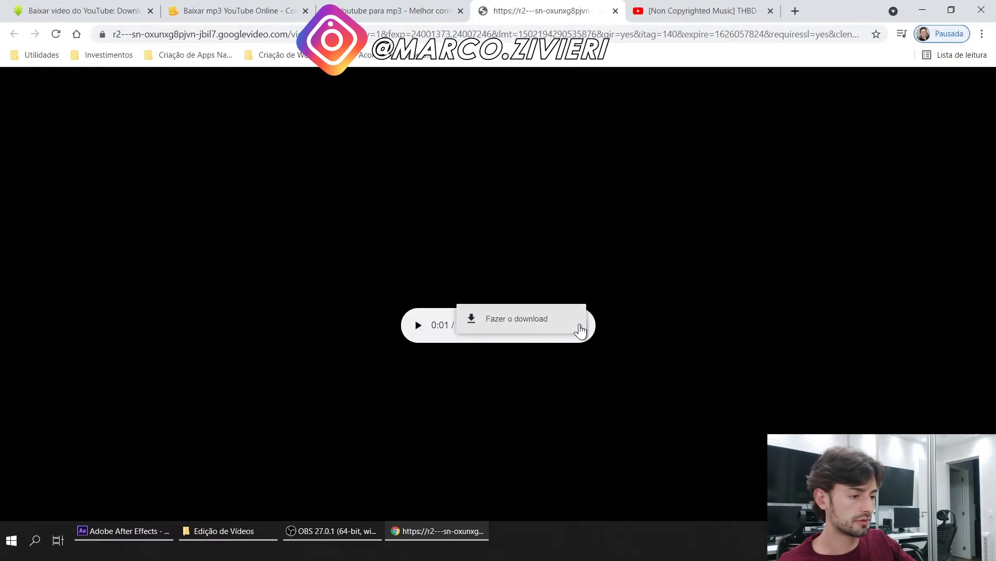
{"action": "left_click", "coordinate": [518, 327]}
Start the mp3 128kbps conversion and move to the OnlineVideoConverter page.
{"action": "left_click", "coordinate": [423, 6]}
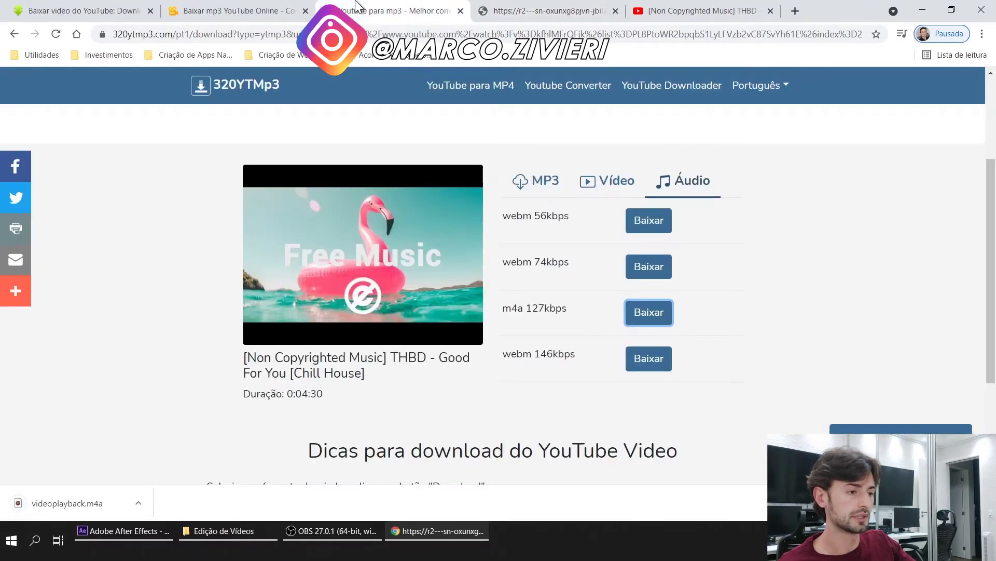
{"action": "left_click", "coordinate": [550, 183]}
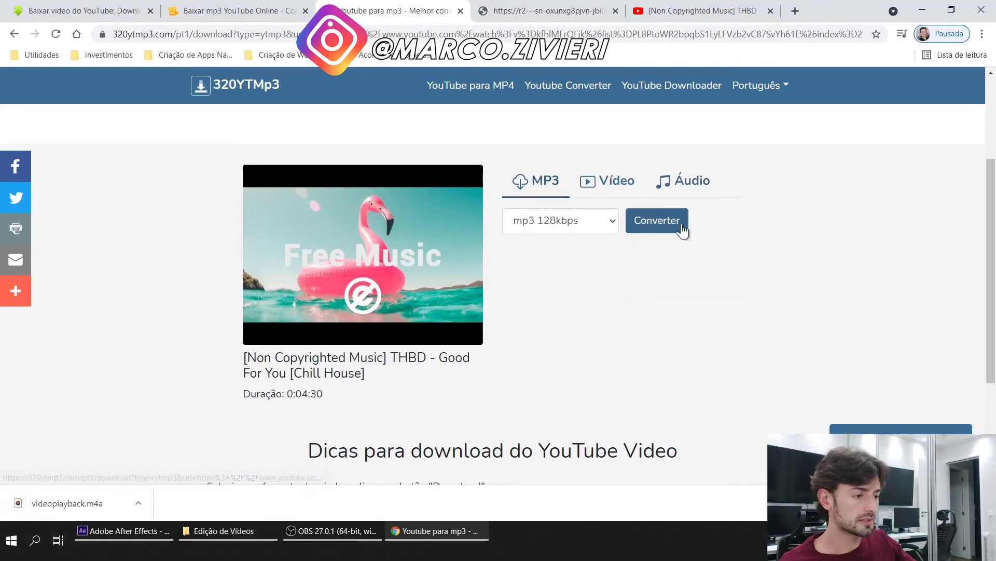
{"action": "left_click", "coordinate": [679, 218]}
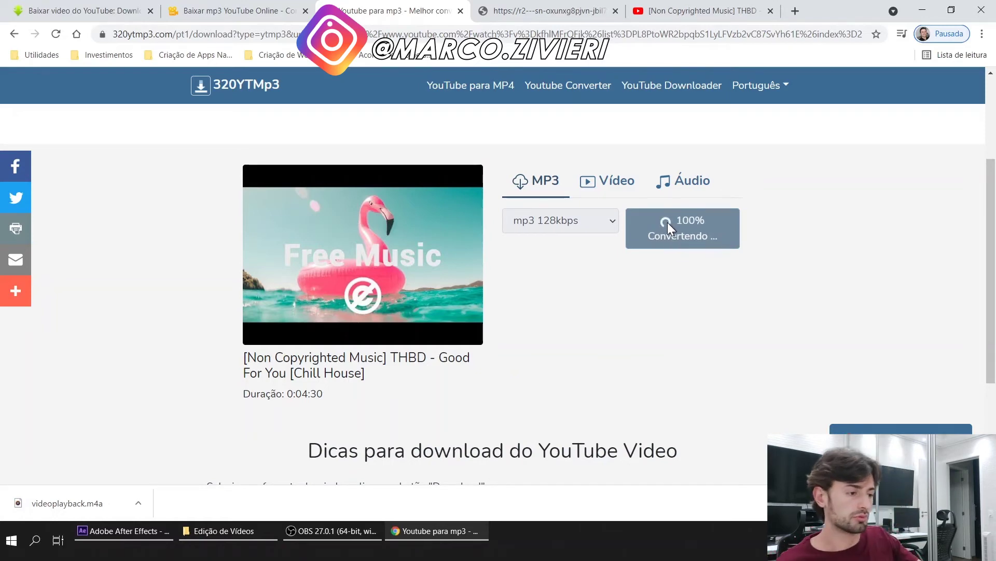
{"action": "left_click", "coordinate": [223, 11]}
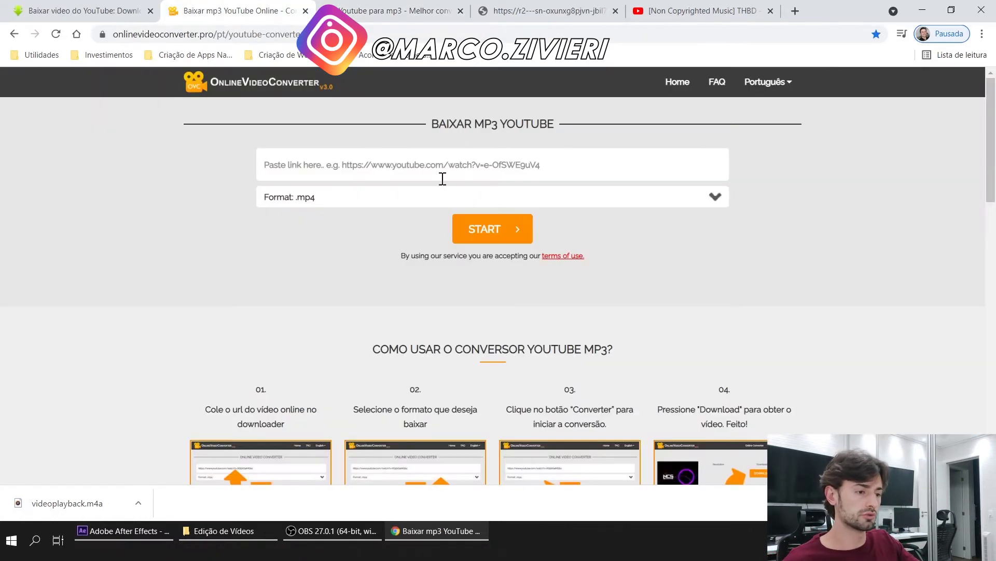
Paste the link into OnlineVideoConverter and start an mp3 conversion.
{"action": "left_click", "coordinate": [356, 171]}
{"action": "type", "text": "https://www.youtube.com/watch?v=kfhlMFrQFjk&list=PL8PtoWR2bpqbS1LyLFVzb2vC87SvYh61E&index=2"}
{"action": "left_click", "coordinate": [696, 198]}
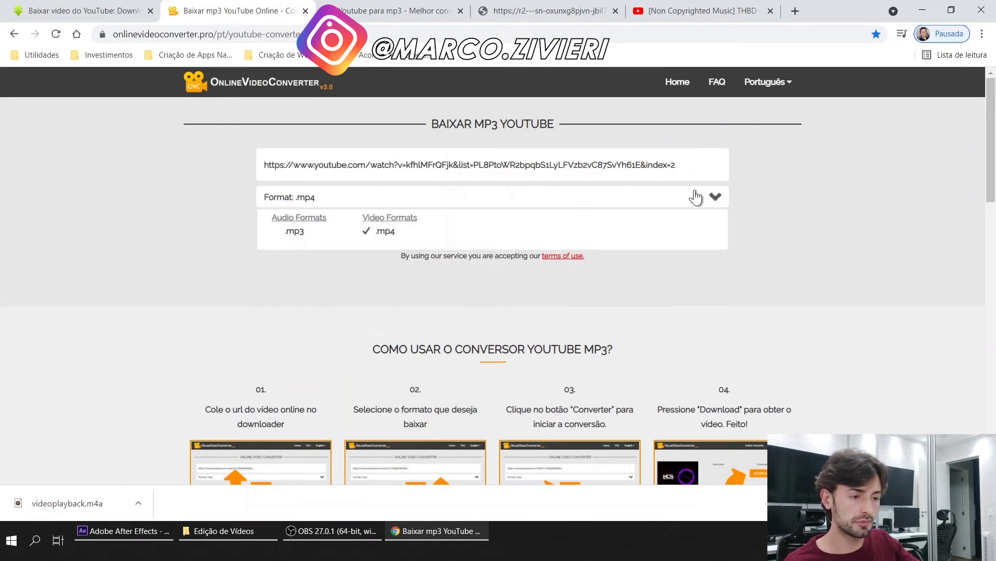
{"action": "left_click", "coordinate": [294, 231]}
{"action": "left_click", "coordinate": [462, 228]}
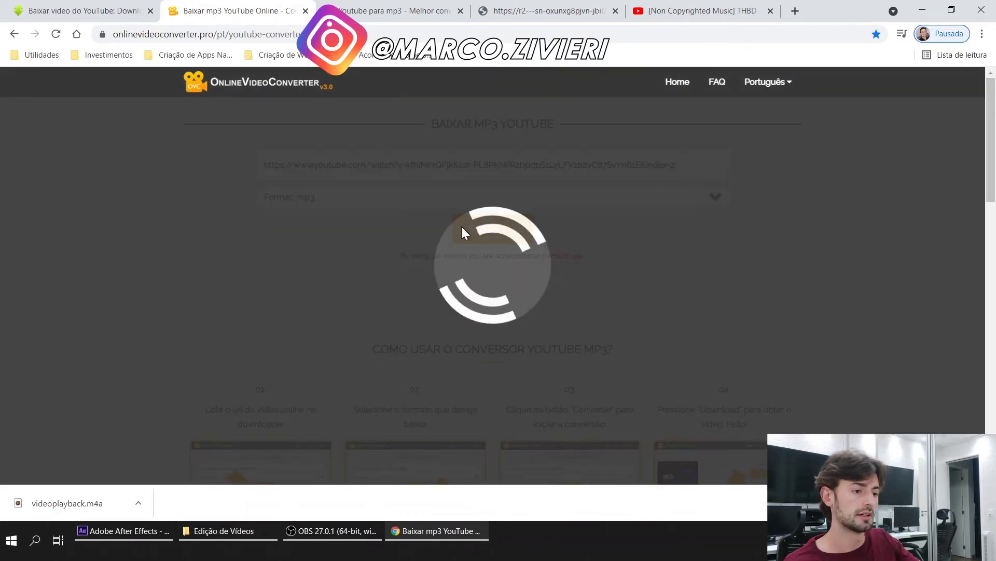
Paste the link into savefrom.net and choose the MP4 360 download.
{"action": "left_click", "coordinate": [18, 7]}
{"action": "left_click", "coordinate": [434, 220]}
{"action": "key", "text": "ctrl+v"}
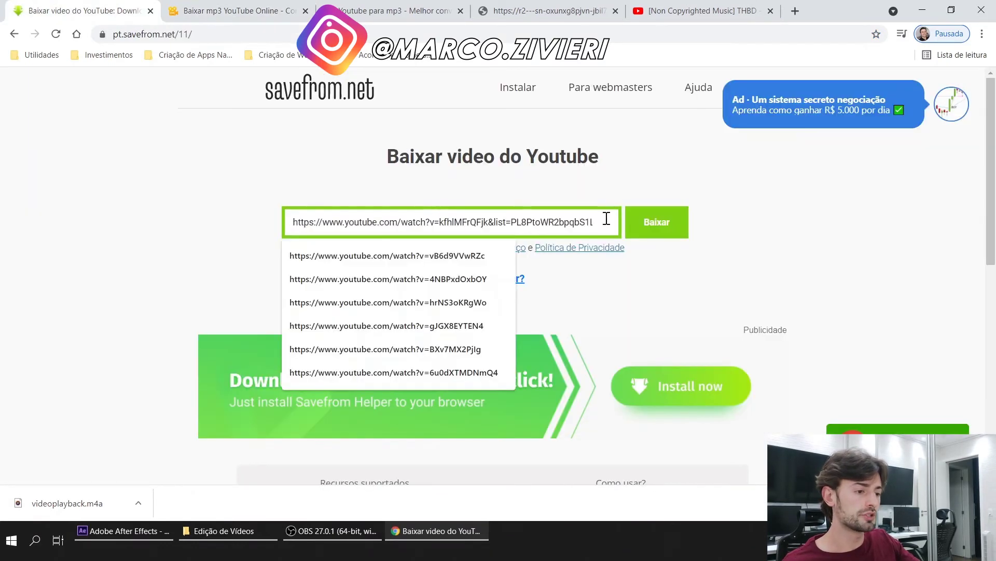
{"action": "left_click", "coordinate": [664, 222]}
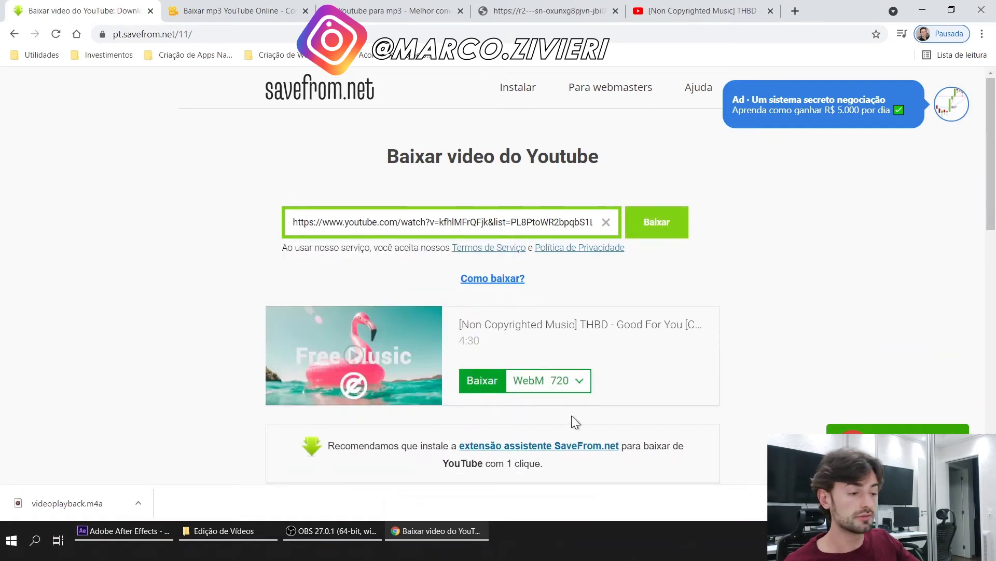
{"action": "left_click", "coordinate": [562, 387]}
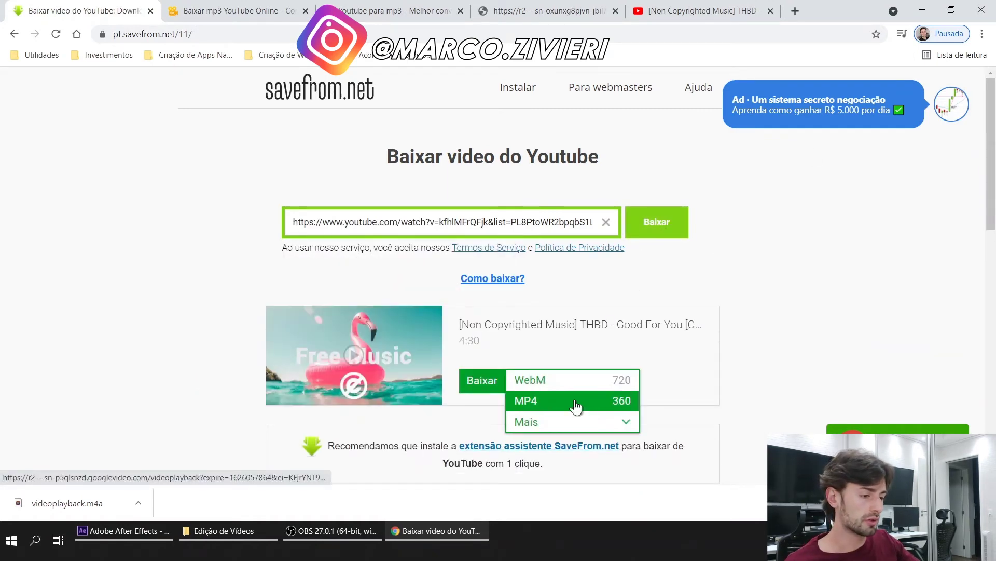
{"action": "left_click", "coordinate": [602, 402]}
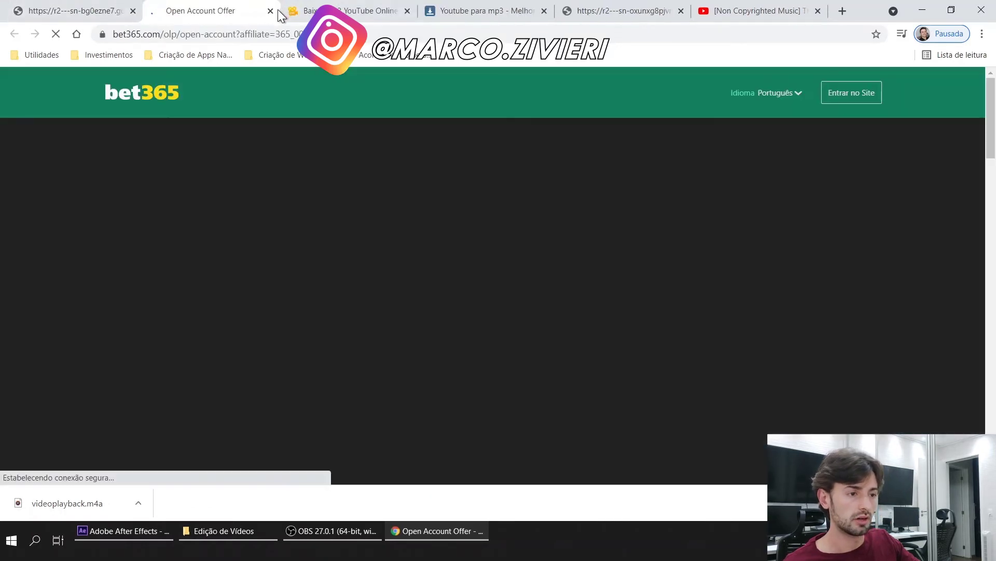
Close the betting ad and save the video as videoplayback.mp4.
{"action": "left_click", "coordinate": [271, 11]}
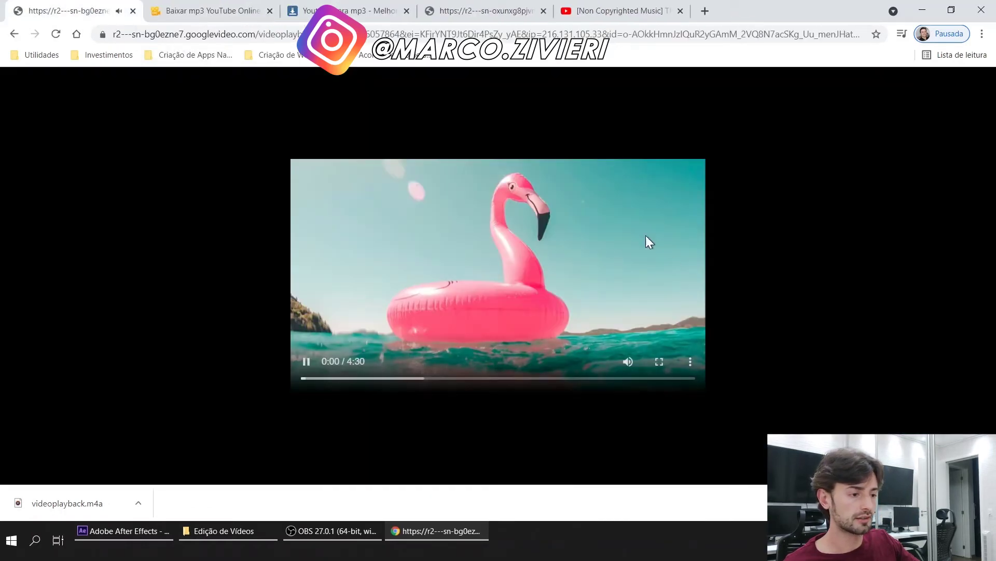
{"action": "left_click", "coordinate": [306, 362]}
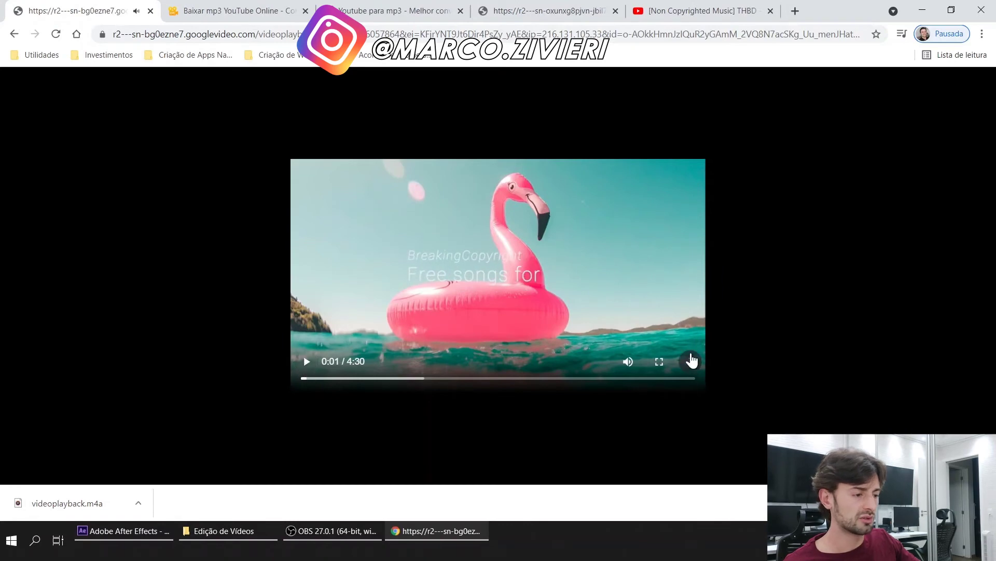
{"action": "left_click", "coordinate": [692, 360]}
{"action": "left_click", "coordinate": [655, 338]}
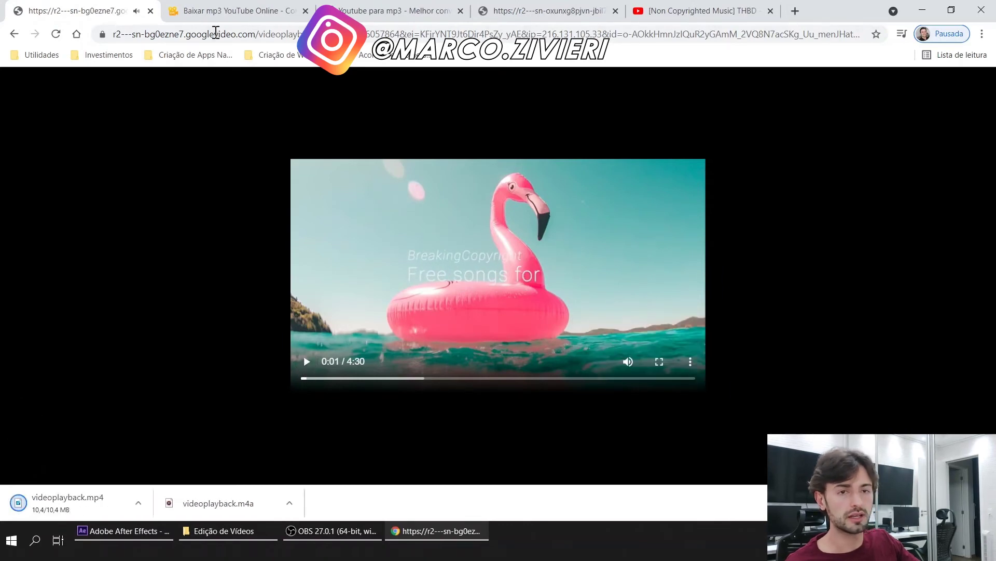
Download the converted Good For You MP3 from OnlineVideoConverter and close the ad page.
{"action": "left_click", "coordinate": [243, 13]}
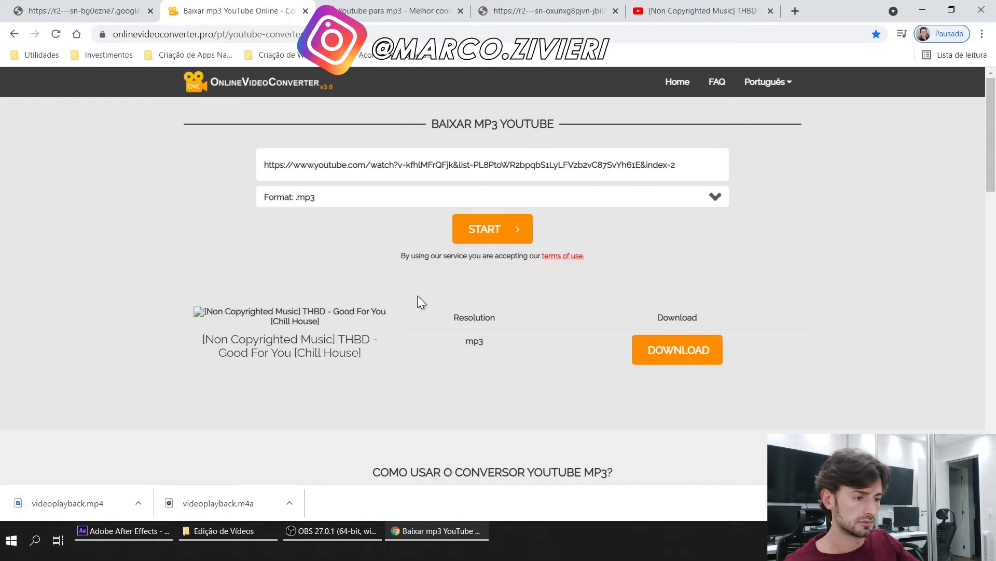
{"action": "left_click", "coordinate": [686, 353]}
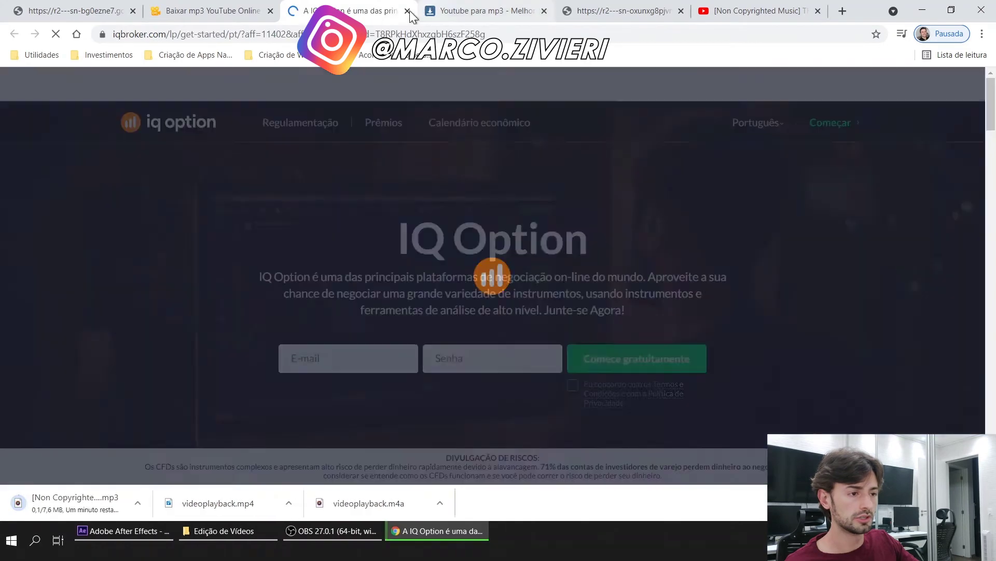
{"action": "left_click", "coordinate": [407, 11]}
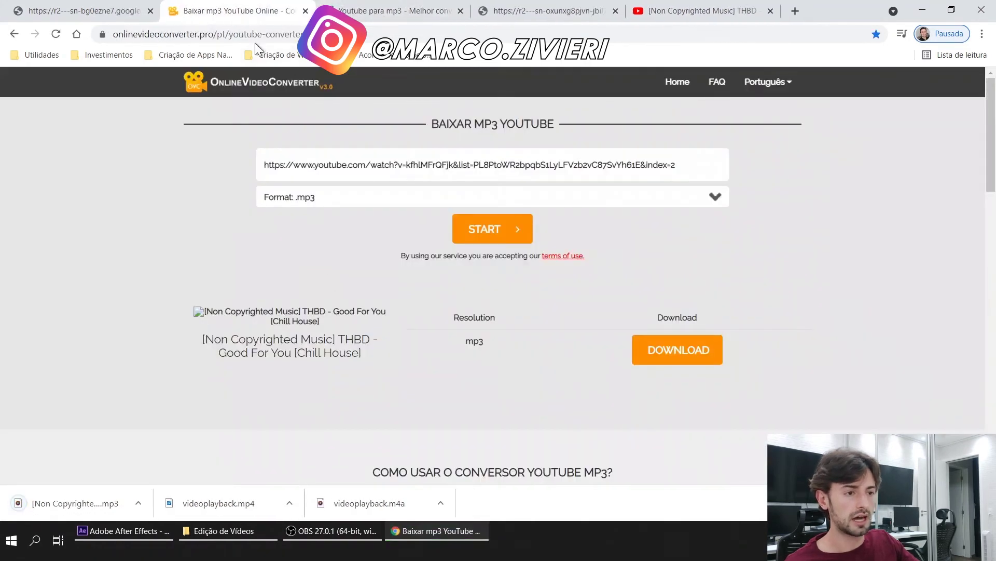
Check the 320YTMp3 and player tabs, then return to After Effects.
{"action": "left_click", "coordinate": [394, 10]}
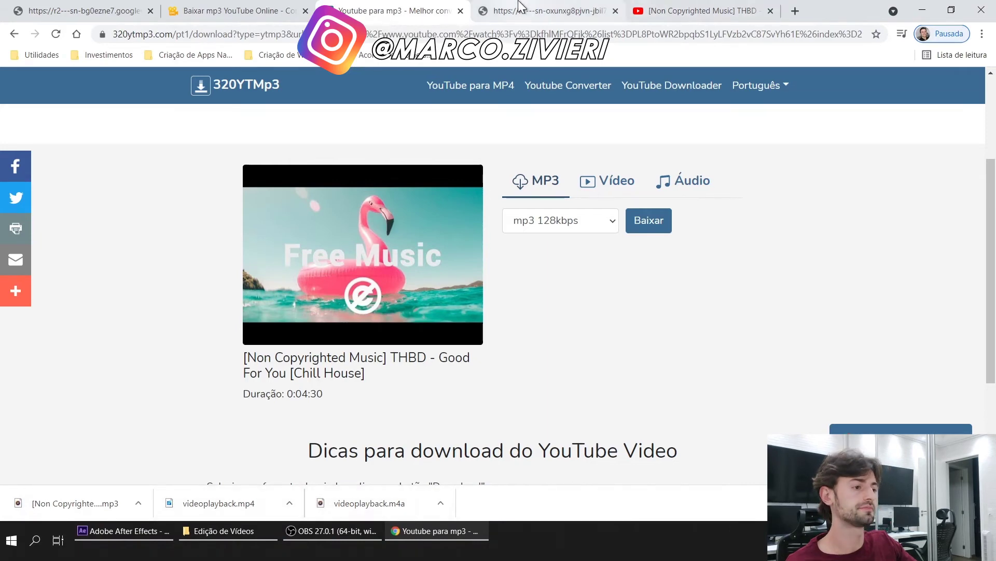
{"action": "left_click", "coordinate": [581, 8]}
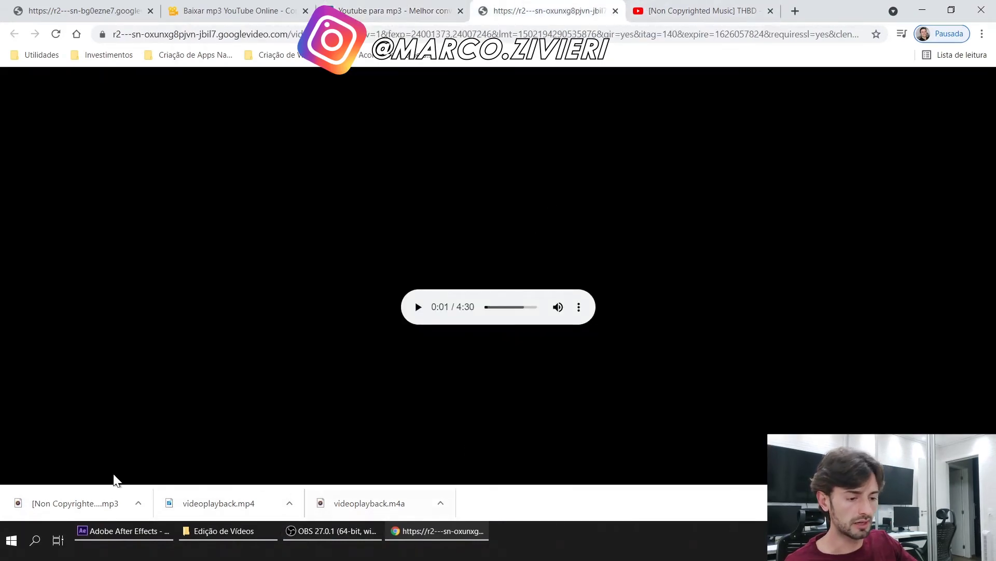
{"action": "left_click", "coordinate": [119, 532]}
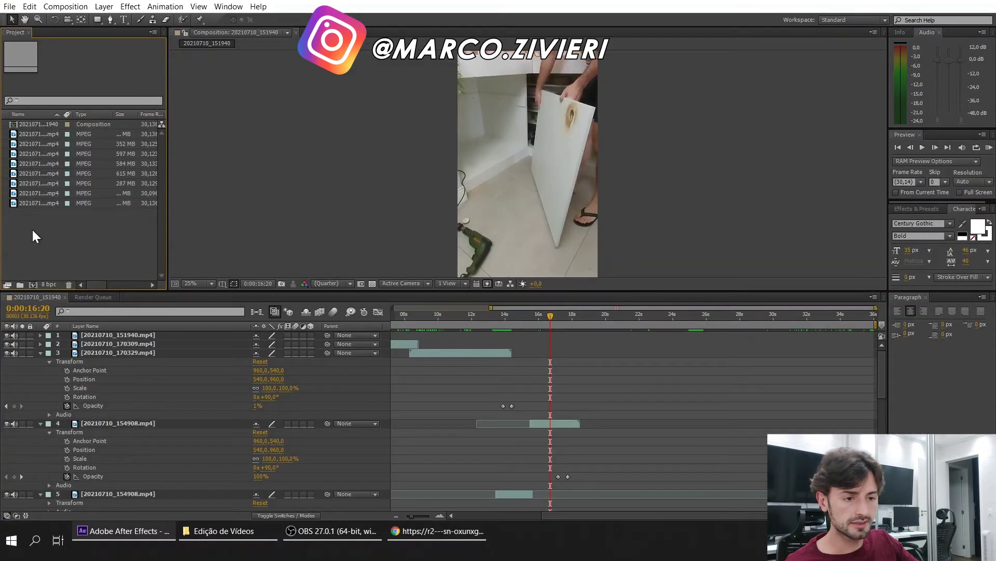
Import the Good For You MP3, videoplayback.m4a and videoplayback.mp4 from the Desktop.
{"action": "left_click", "coordinate": [9, 6]}
{"action": "mouse_move", "coordinate": [42, 159]}
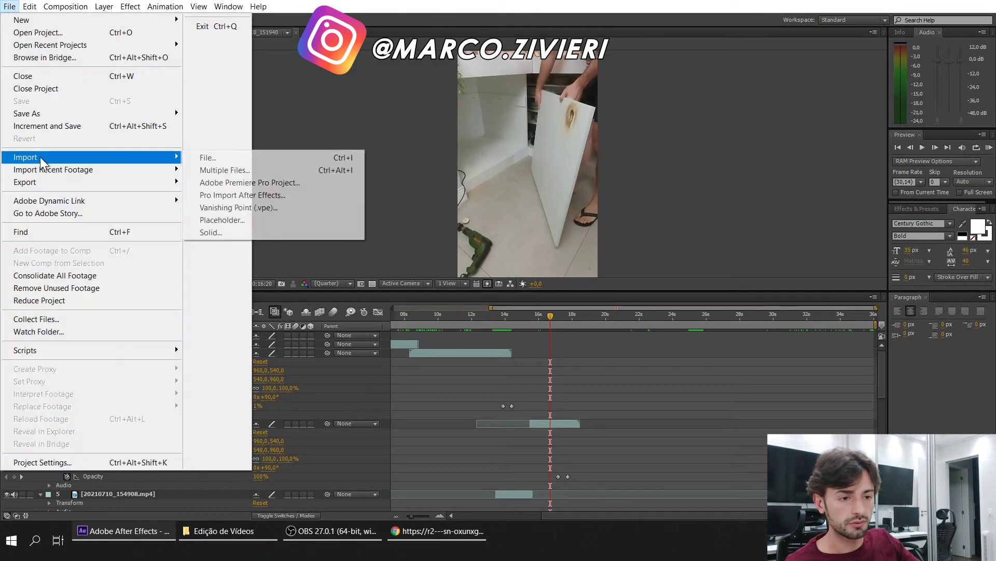
{"action": "left_click", "coordinate": [231, 157]}
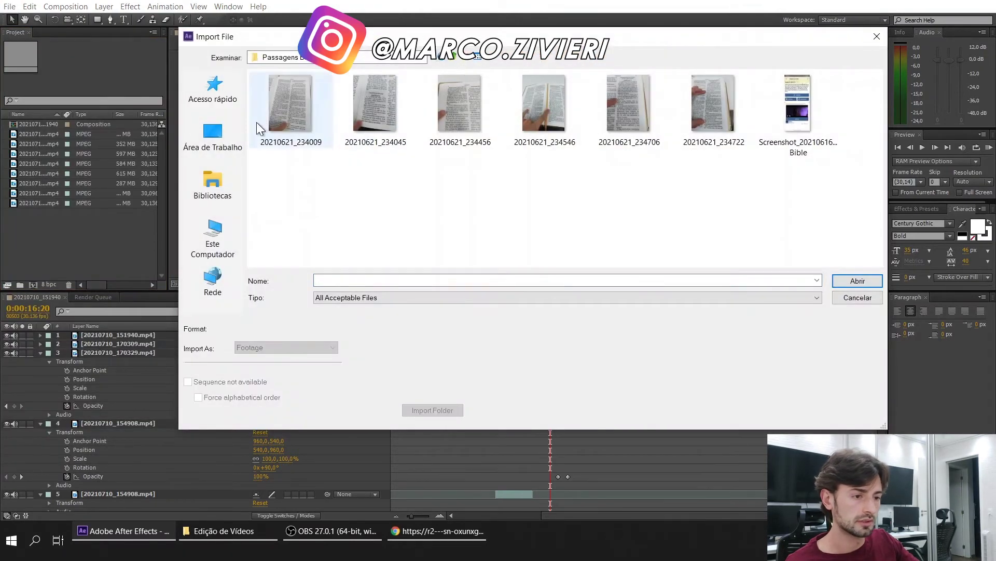
{"action": "left_click", "coordinate": [212, 136]}
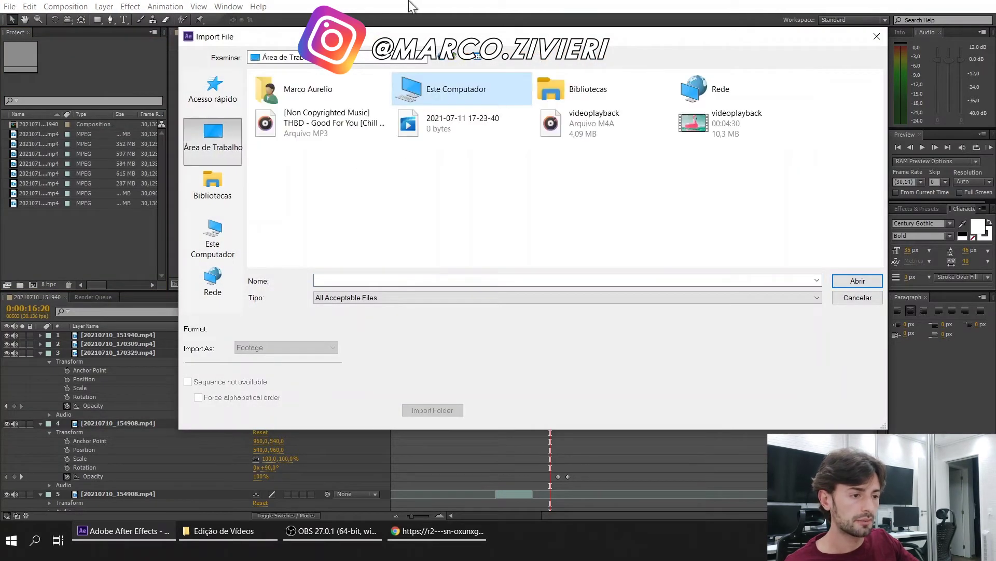
{"action": "left_click", "coordinate": [332, 125]}
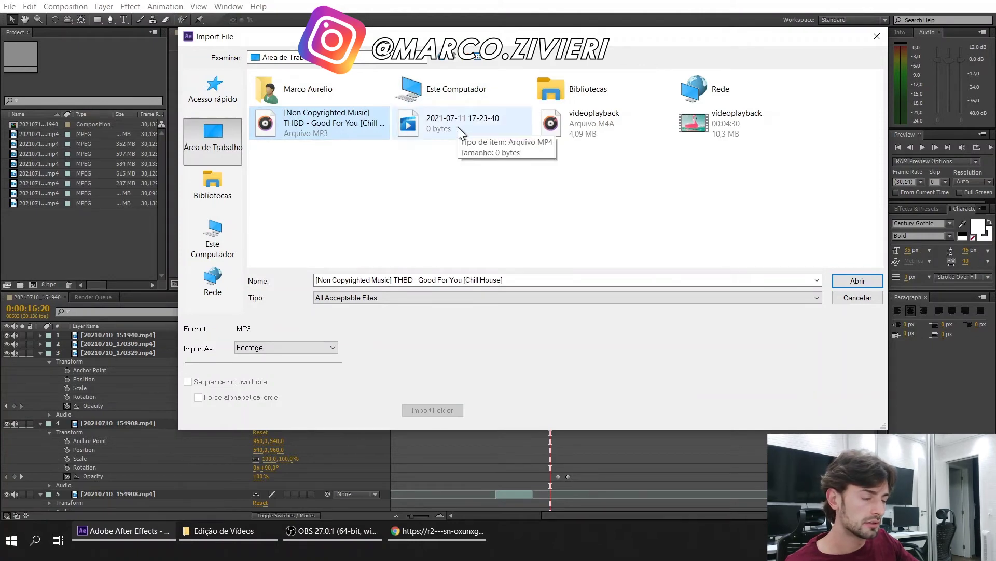
{"action": "left_click", "coordinate": [611, 122], "text": "ctrl"}
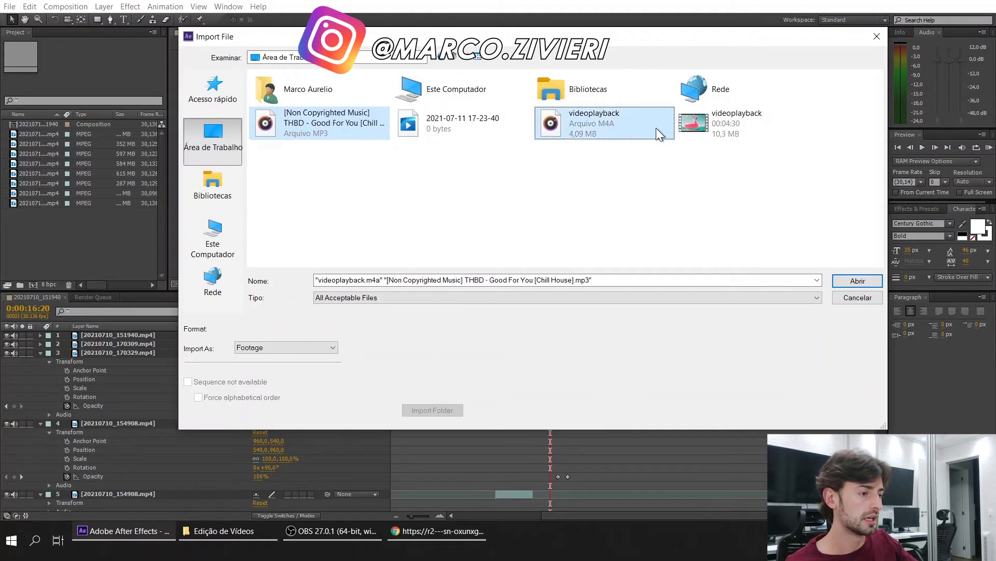
{"action": "left_click", "coordinate": [739, 131], "text": "ctrl"}
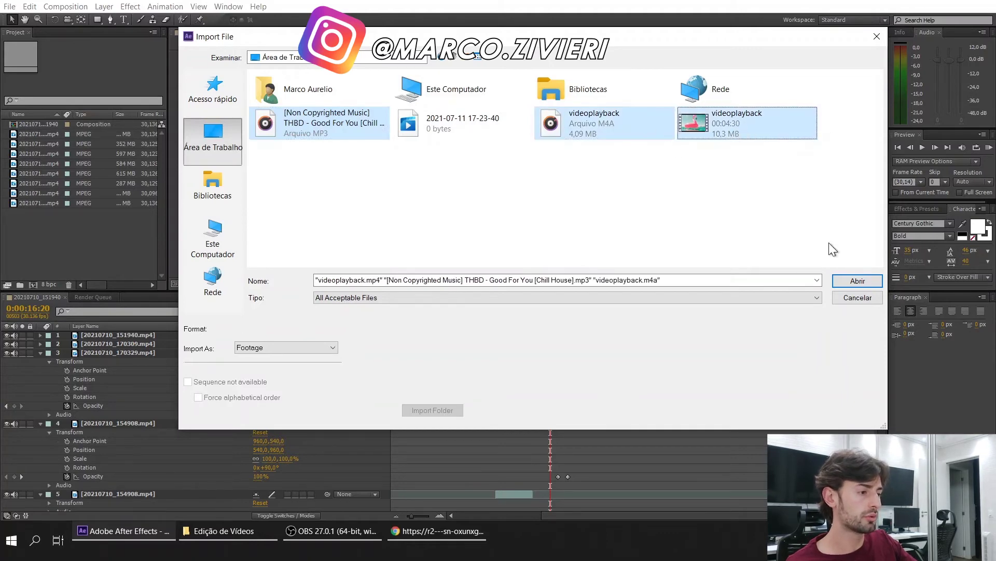
{"action": "left_click", "coordinate": [857, 281]}
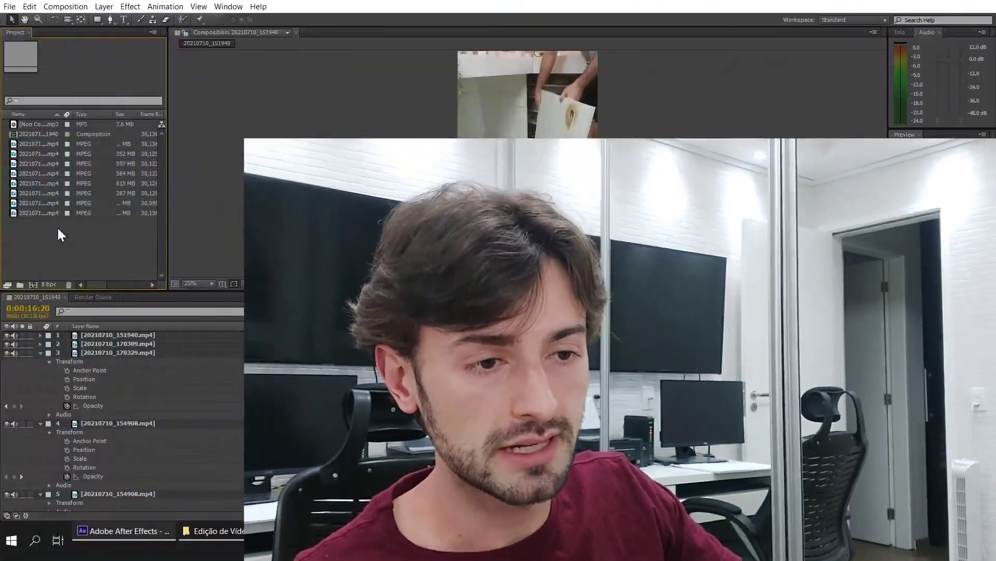
Import videoplayback.mp4 from the Desktop via the Project panel, then select the Good For You MP3.
{"action": "right_click", "coordinate": [57, 228]}
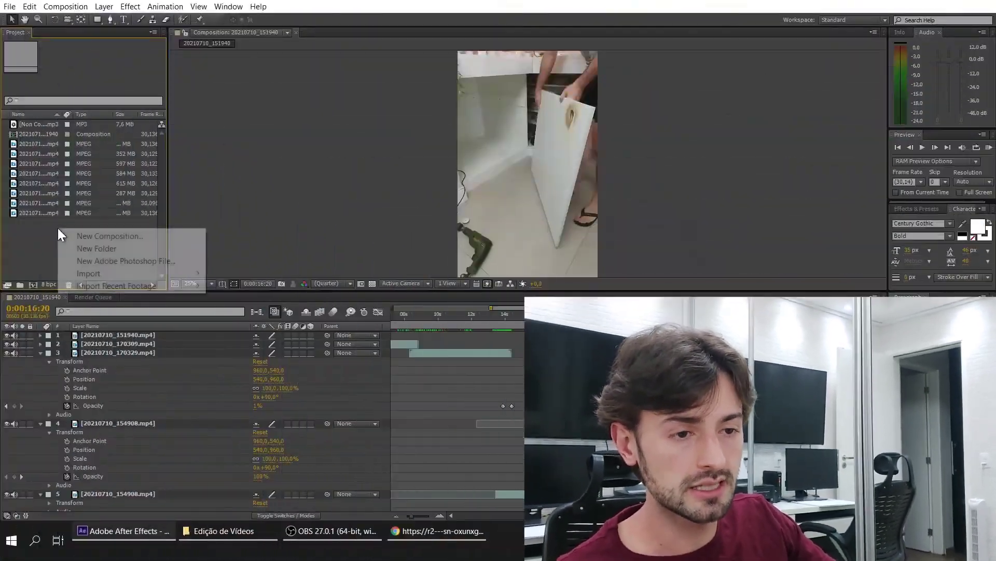
{"action": "mouse_move", "coordinate": [99, 279]}
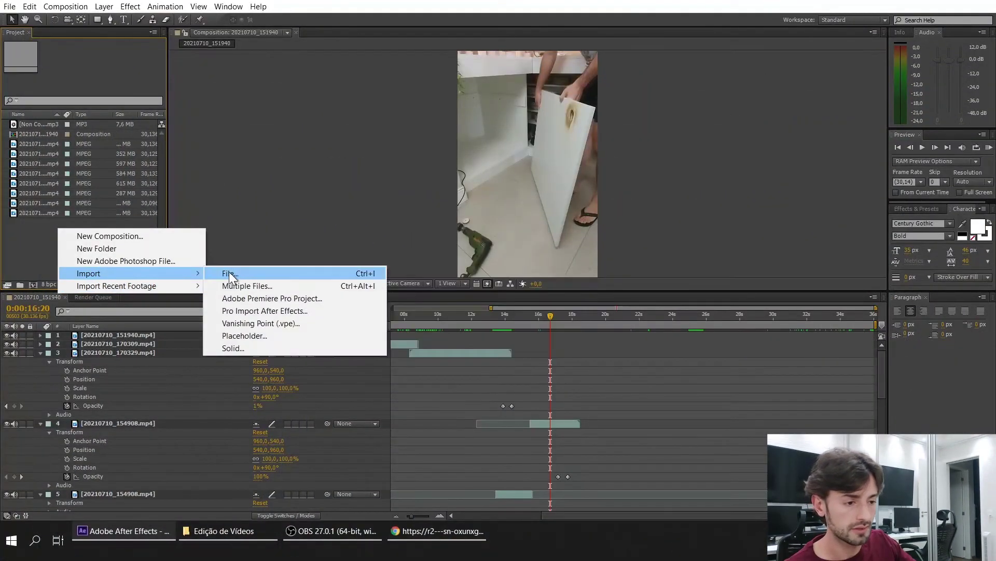
{"action": "left_click", "coordinate": [229, 271]}
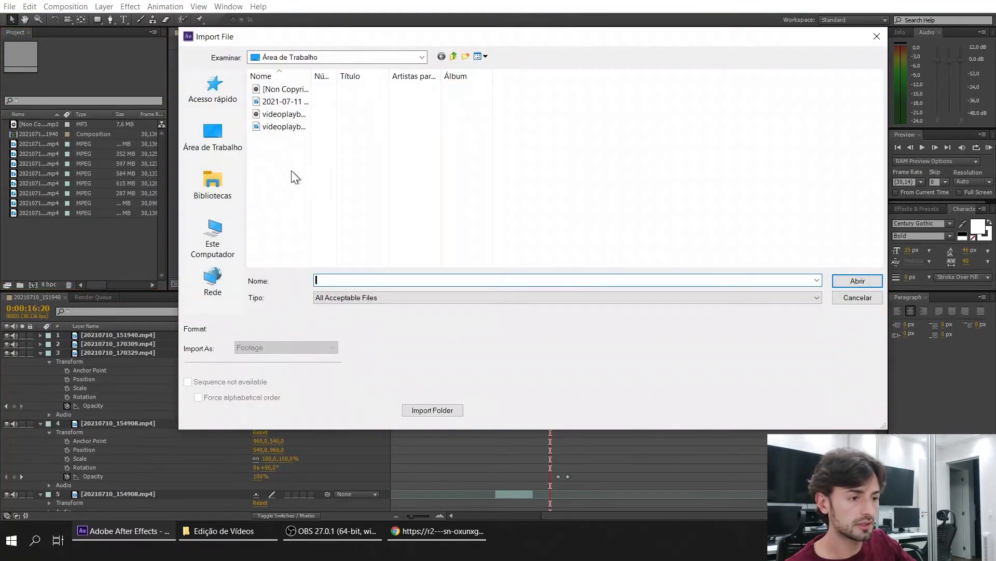
{"action": "scroll", "coordinate": [271, 218], "scroll_direction": "up", "scroll_amount": 1}
{"action": "left_click", "coordinate": [319, 75]}
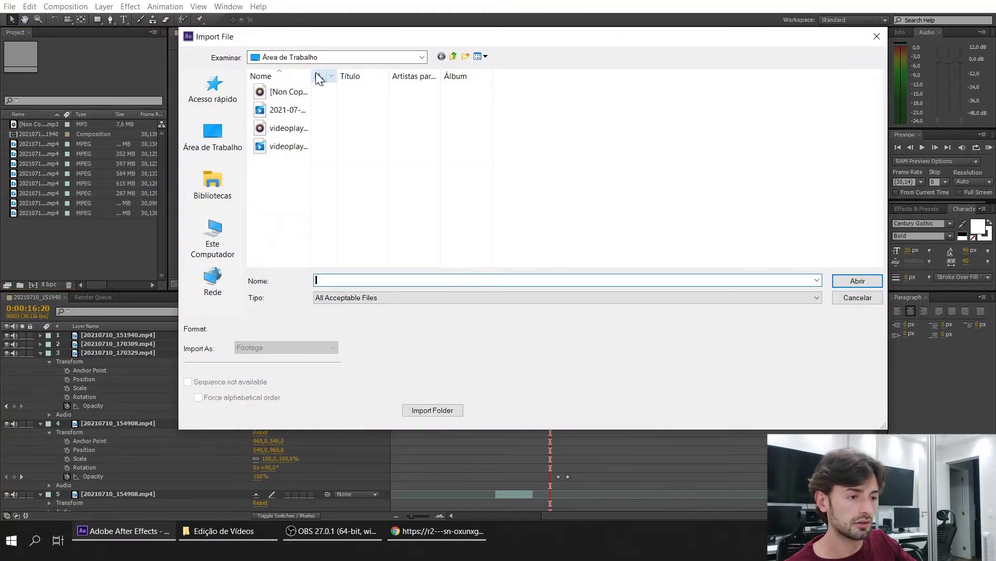
{"action": "double_click", "coordinate": [288, 146]}
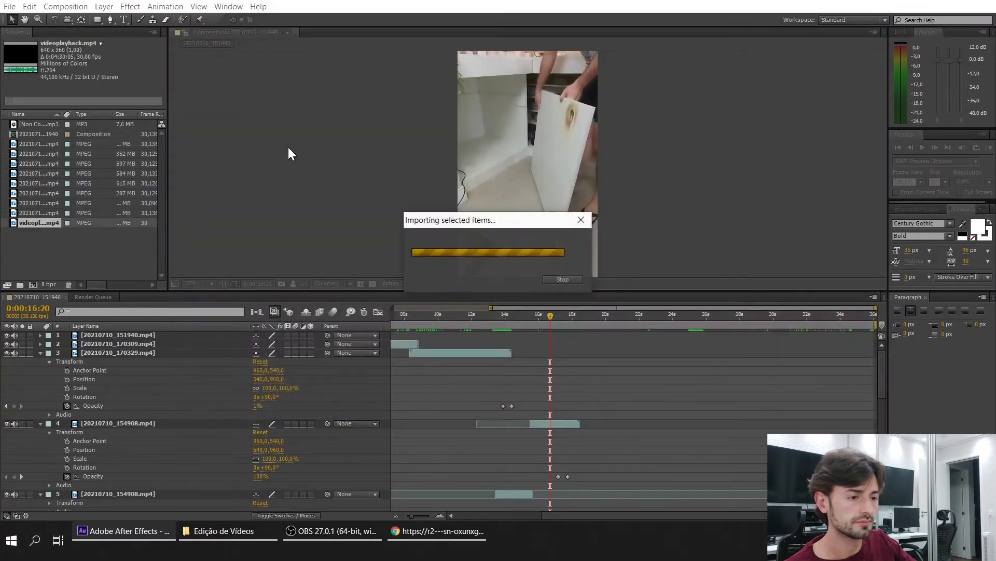
{"action": "left_click", "coordinate": [46, 124]}
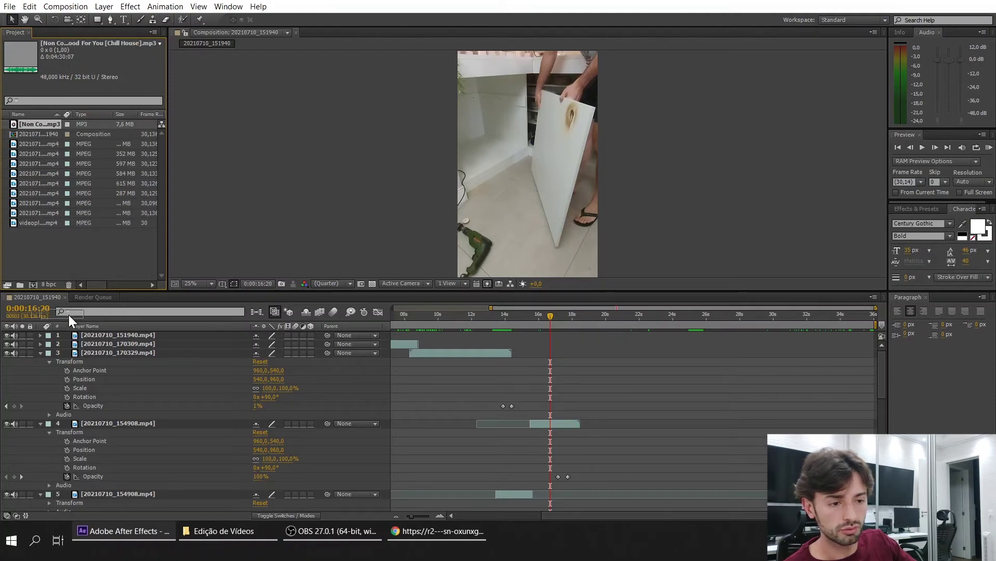
Drag the Good For You MP3 and videoplayback.mp4 into the timeline and select the music layer.
{"action": "left_click_drag", "start_coordinate": [68, 314], "coordinate": [78, 333]}
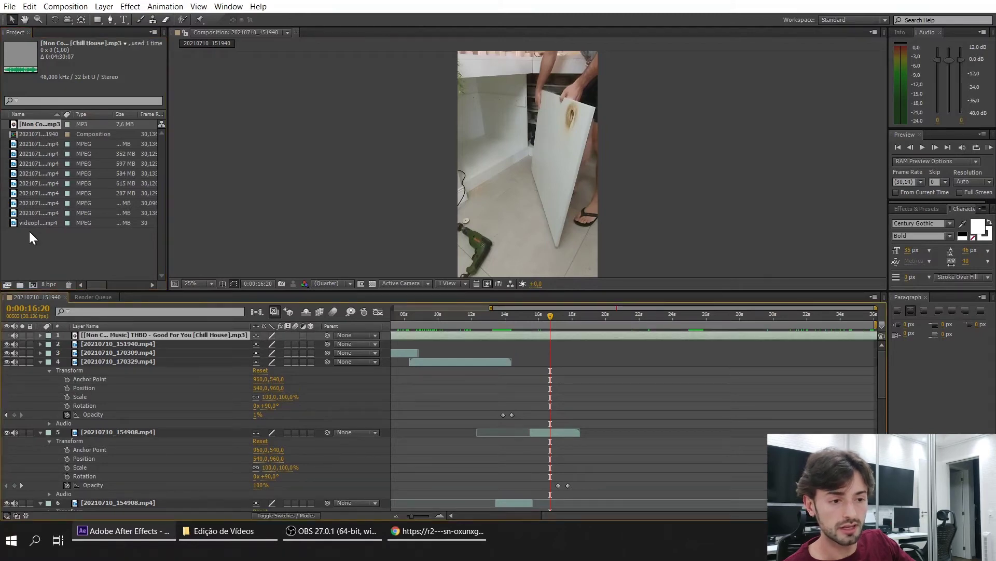
{"action": "left_click_drag", "start_coordinate": [33, 222], "coordinate": [61, 336]}
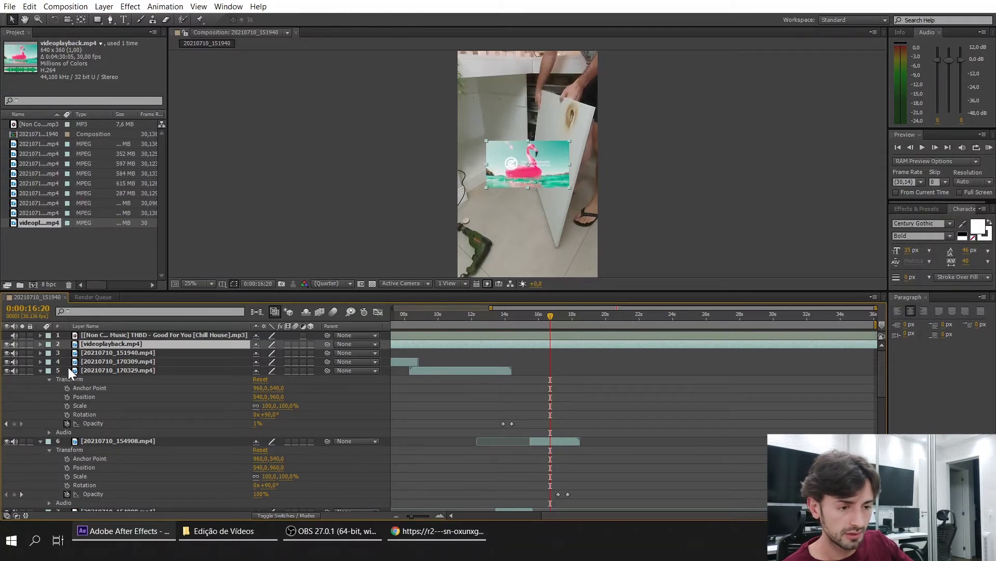
{"action": "left_click", "coordinate": [100, 336]}
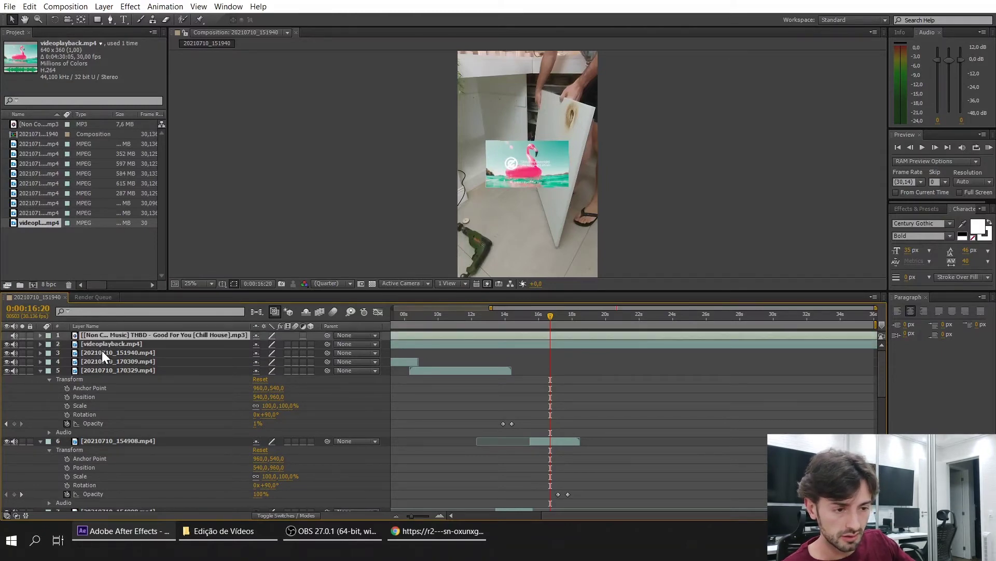
Keyframe the music's Audio Levels at -47 dB on the first frame.
{"action": "left_click", "coordinate": [39, 336]}
{"action": "left_click", "coordinate": [48, 344]}
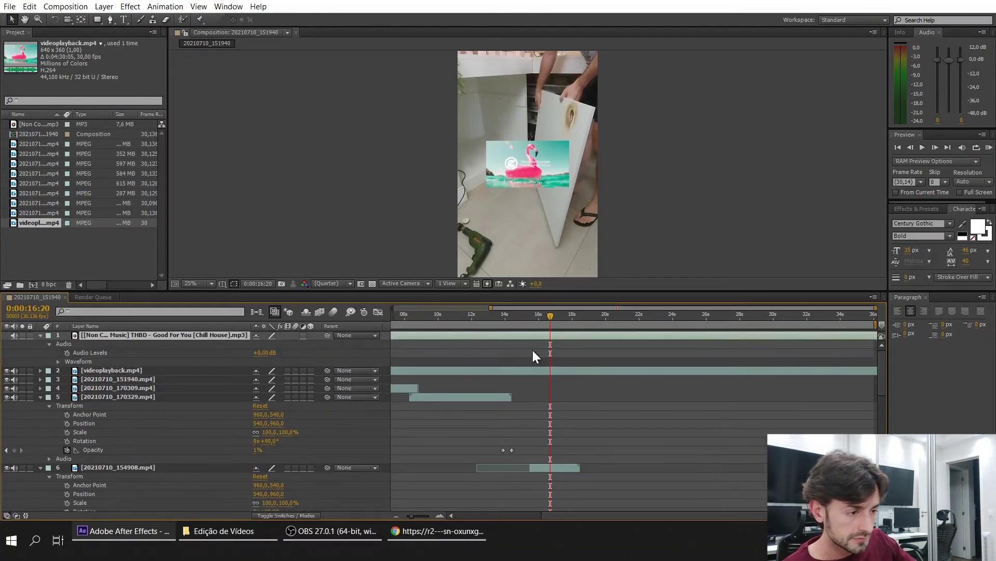
{"action": "left_click_drag", "start_coordinate": [556, 515], "coordinate": [453, 500]}
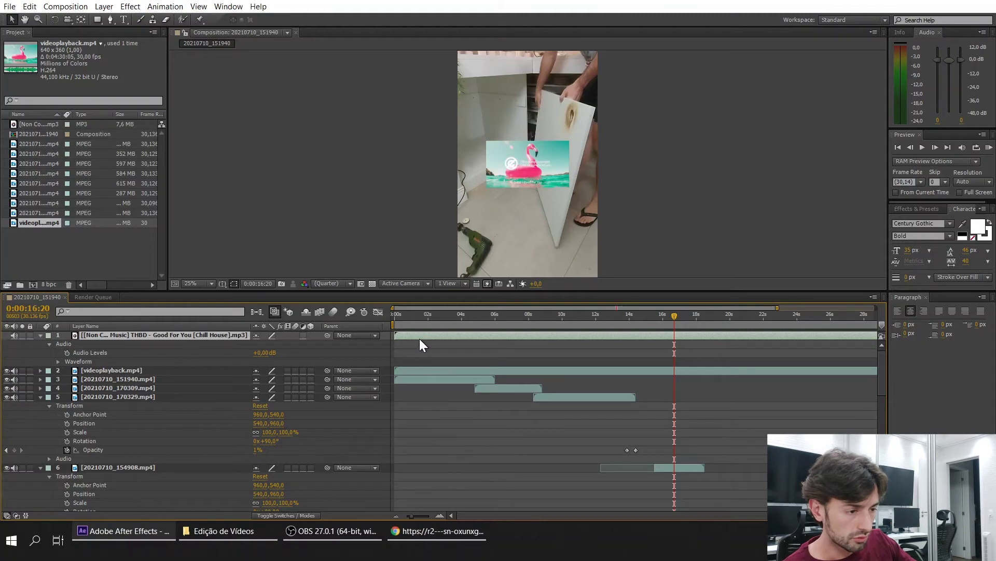
{"action": "left_click_drag", "start_coordinate": [675, 314], "coordinate": [368, 316]}
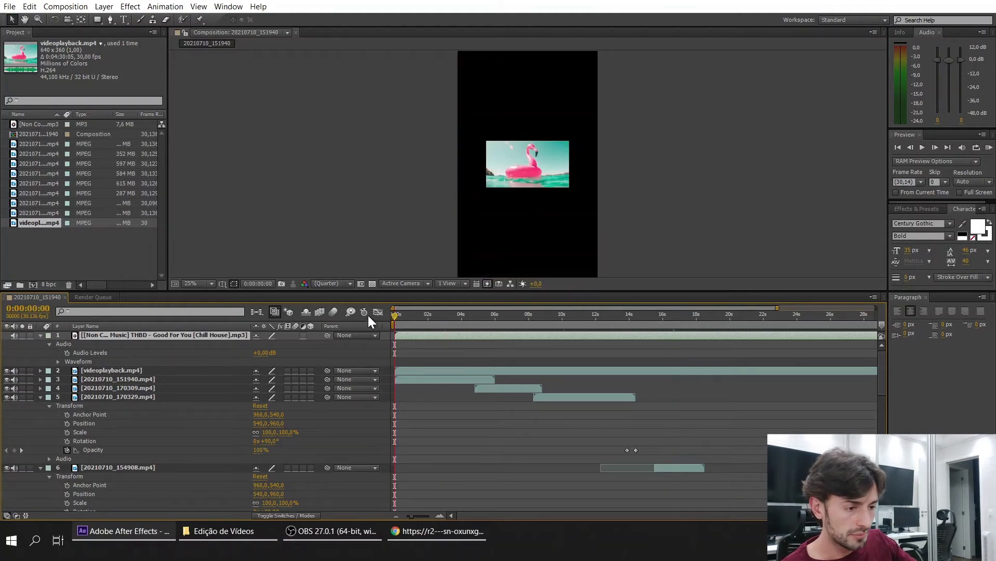
{"action": "right_click", "coordinate": [98, 354]}
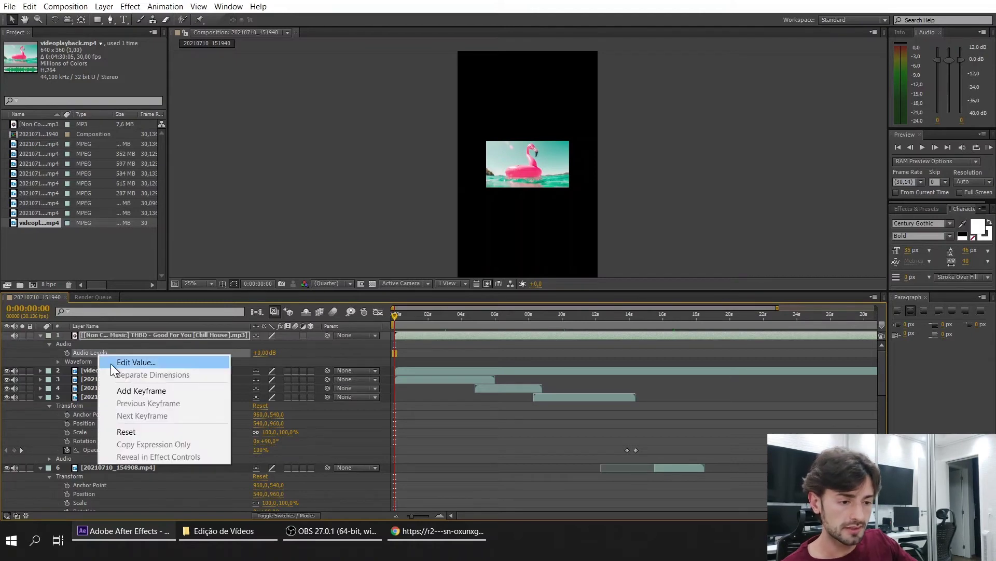
{"action": "left_click", "coordinate": [135, 390]}
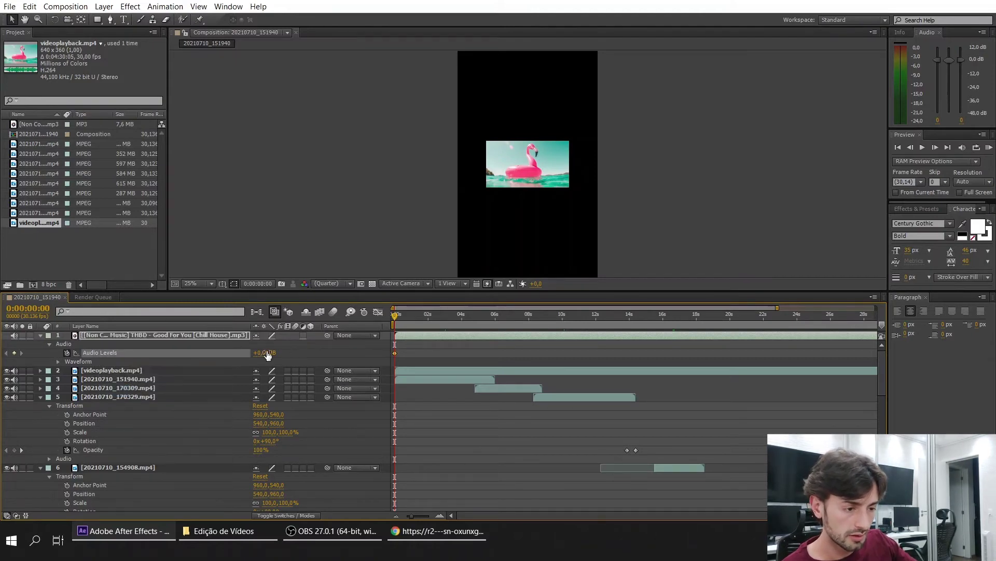
{"action": "left_click_drag", "start_coordinate": [396, 354], "coordinate": [403, 353]}
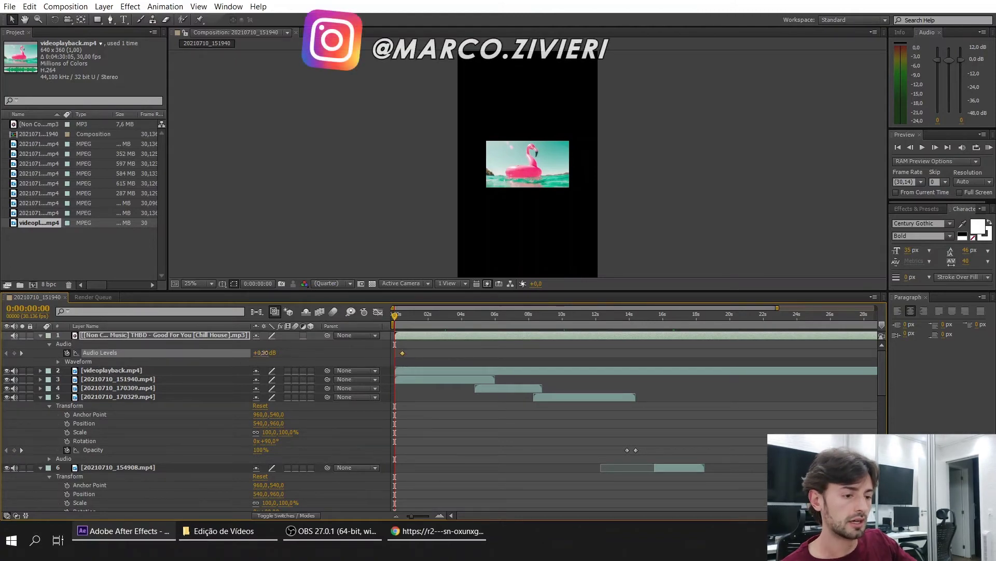
{"action": "left_click_drag", "start_coordinate": [264, 352], "coordinate": [4, 352]}
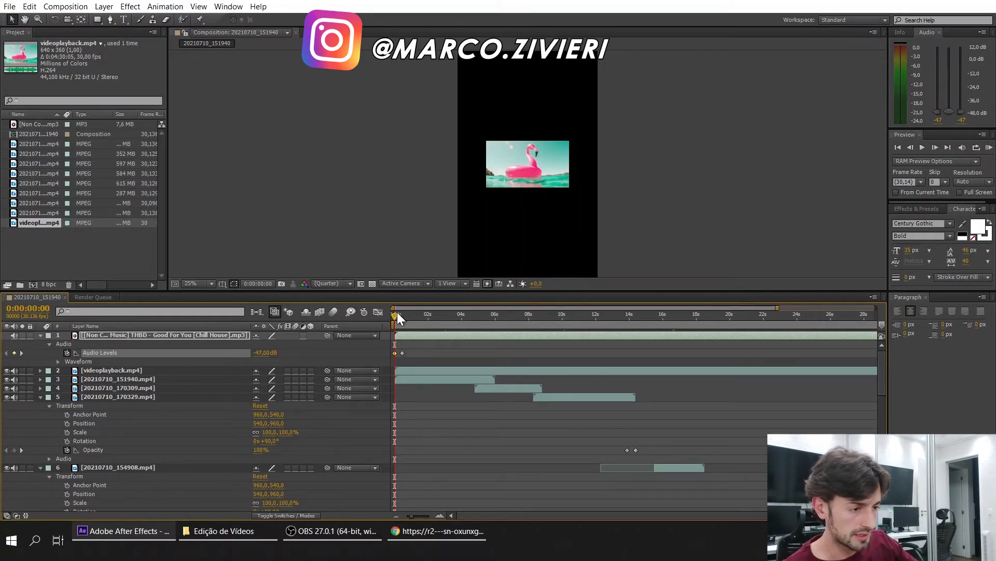
Add Audio Levels keyframes near 15 and 16 seconds, setting -45 dB.
{"action": "left_click_drag", "start_coordinate": [397, 312], "coordinate": [664, 329]}
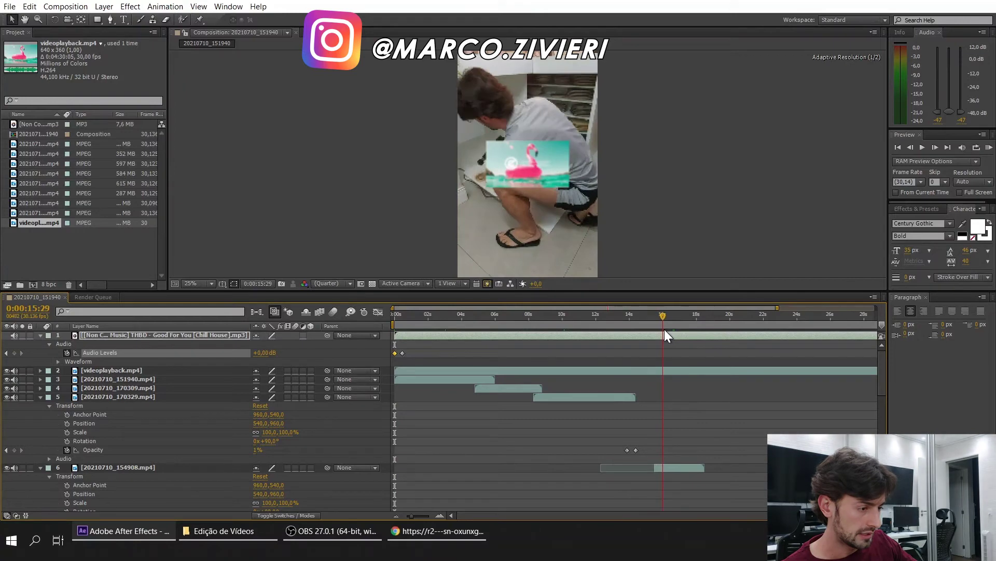
{"action": "right_click", "coordinate": [165, 355]}
{"action": "left_click", "coordinate": [238, 389]}
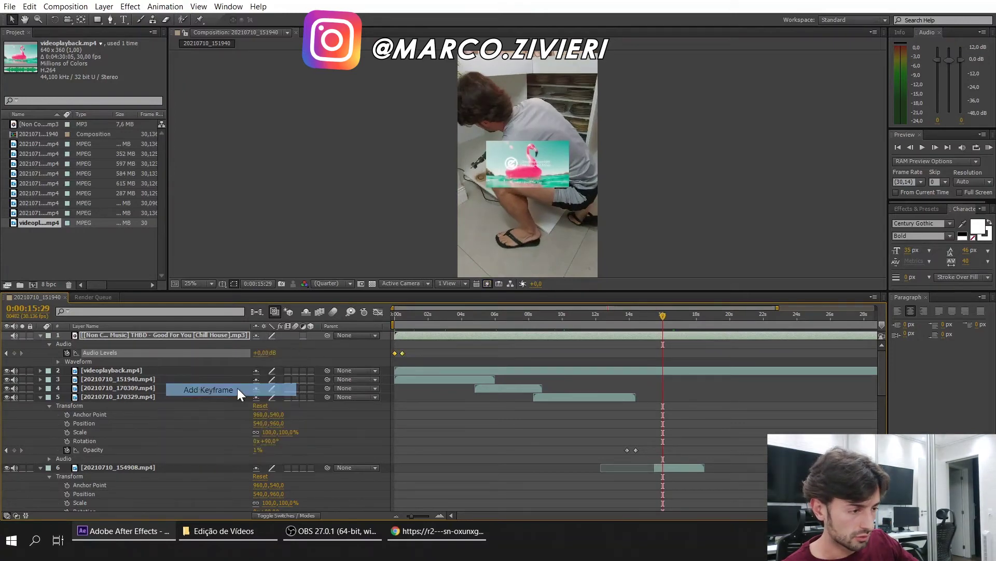
{"action": "left_click_drag", "start_coordinate": [664, 313], "coordinate": [669, 314]}
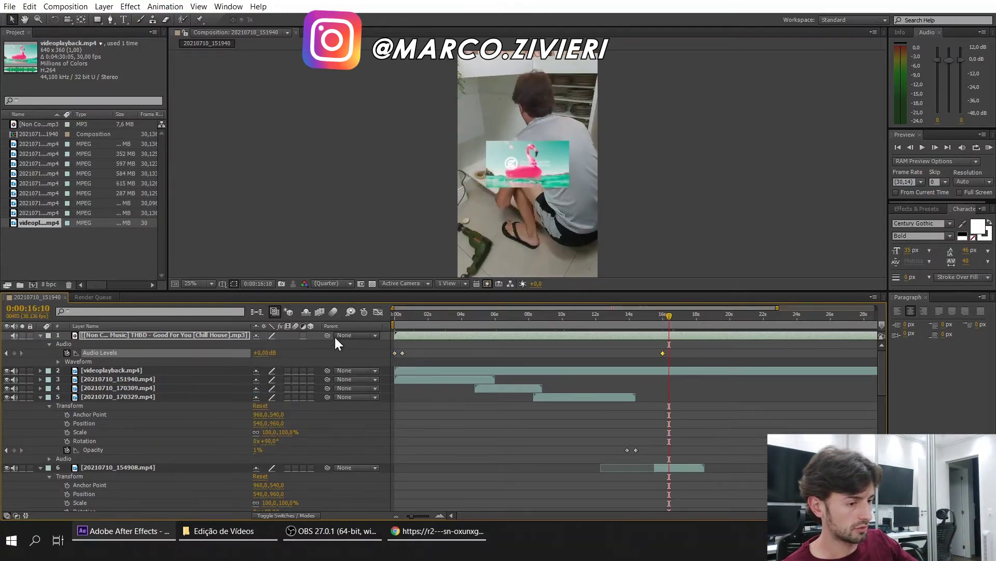
{"action": "left_click", "coordinate": [265, 352]}
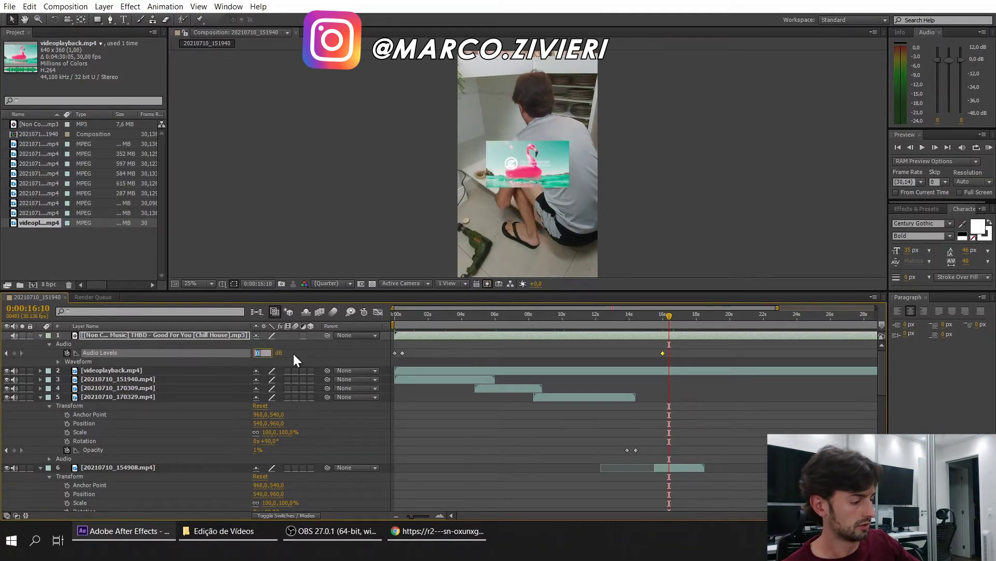
{"action": "type", "text": "-45"}
{"action": "key", "text": "Return"}
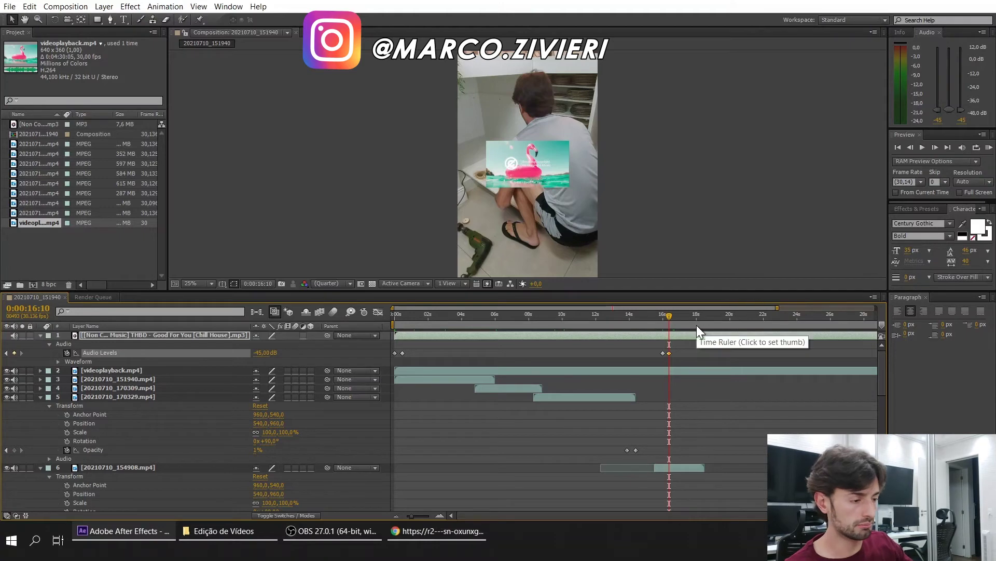
{"action": "mouse_move", "coordinate": [615, 373]}
{"action": "left_mouse_down"}
{"action": "mouse_move", "coordinate": [737, 370]}
{"action": "mouse_move", "coordinate": [625, 363]}
{"action": "left_mouse_up"}
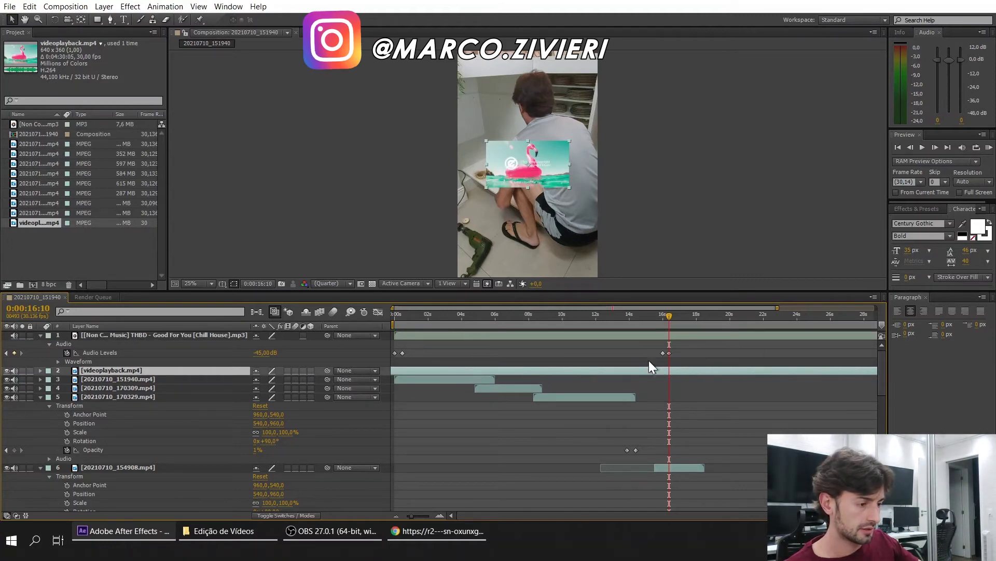
Inspect the videoplayback.mp4 layer's Audio Levels around 16 seconds, then delete that layer.
{"action": "left_click", "coordinate": [40, 370]}
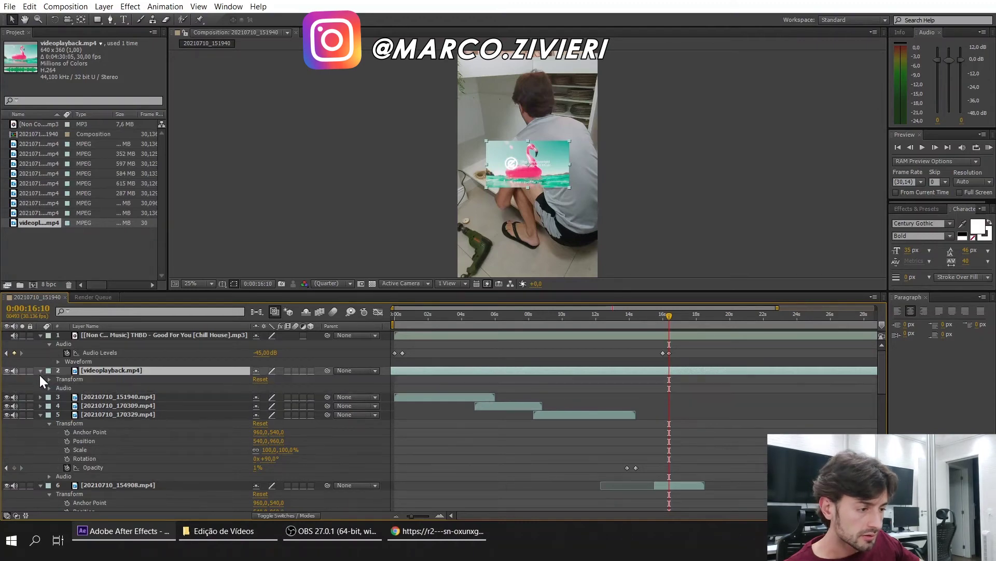
{"action": "left_click", "coordinate": [49, 388]}
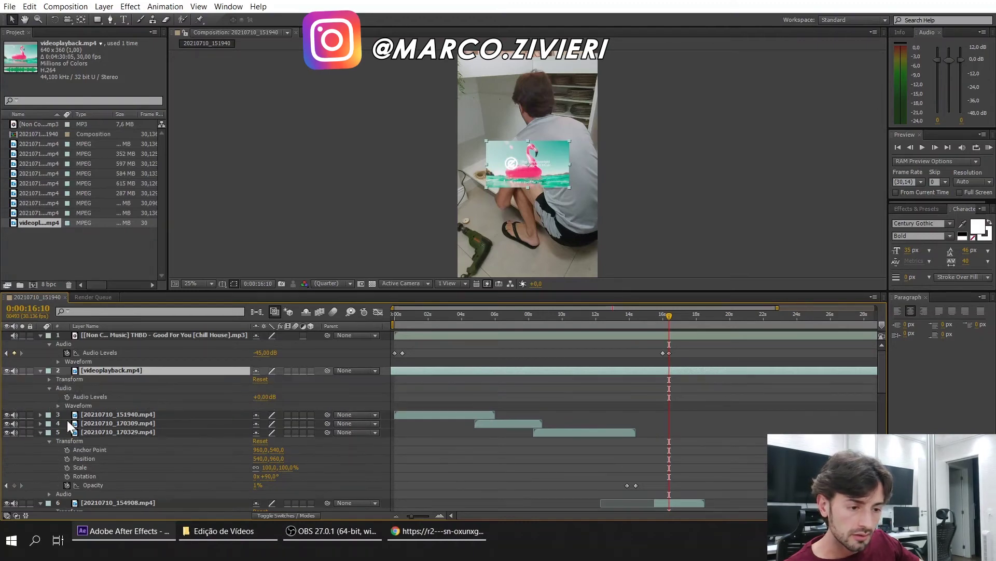
{"action": "left_click", "coordinate": [99, 397]}
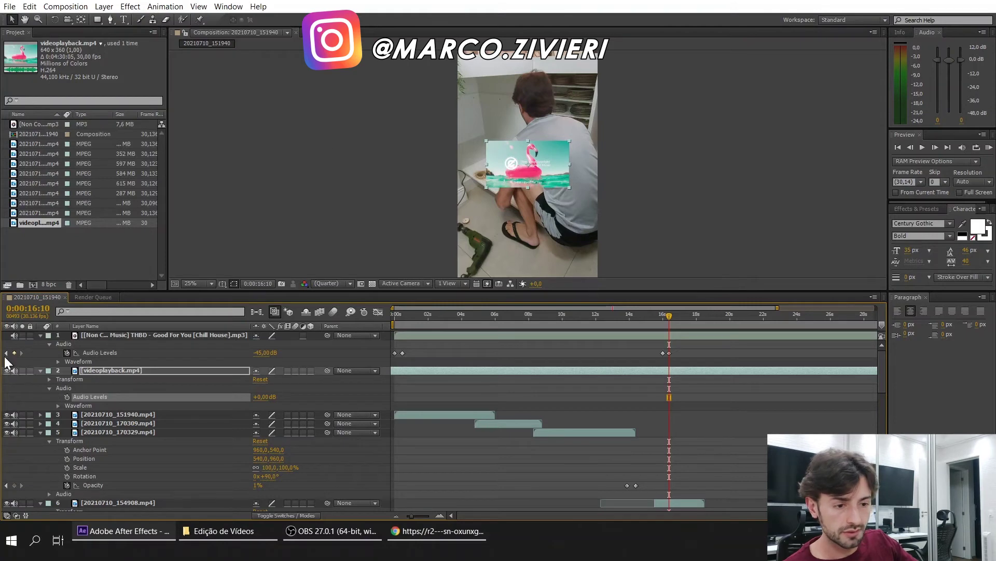
{"action": "left_click", "coordinate": [815, 162]}
{"action": "left_click_drag", "start_coordinate": [670, 322], "coordinate": [712, 322]}
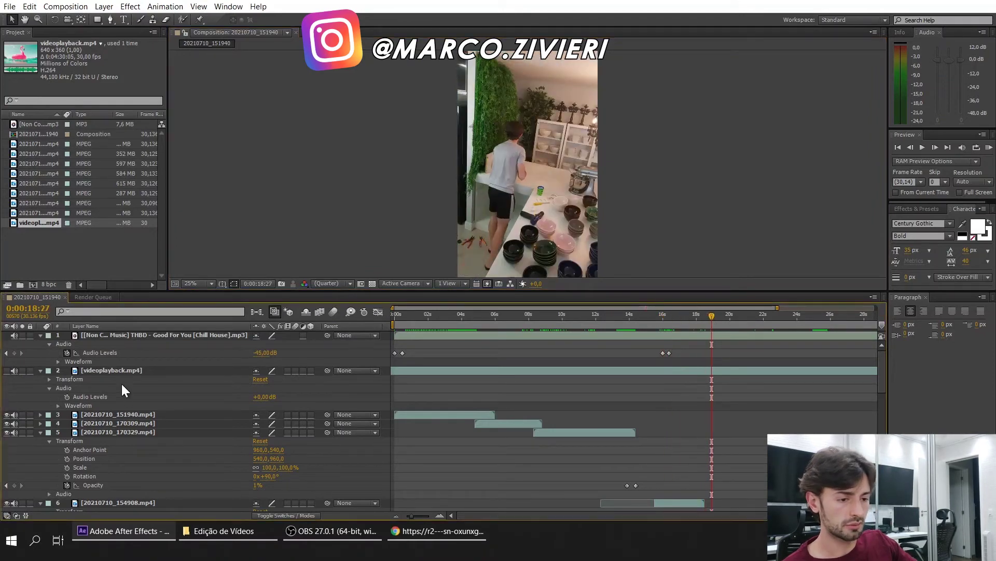
{"action": "left_click", "coordinate": [138, 370]}
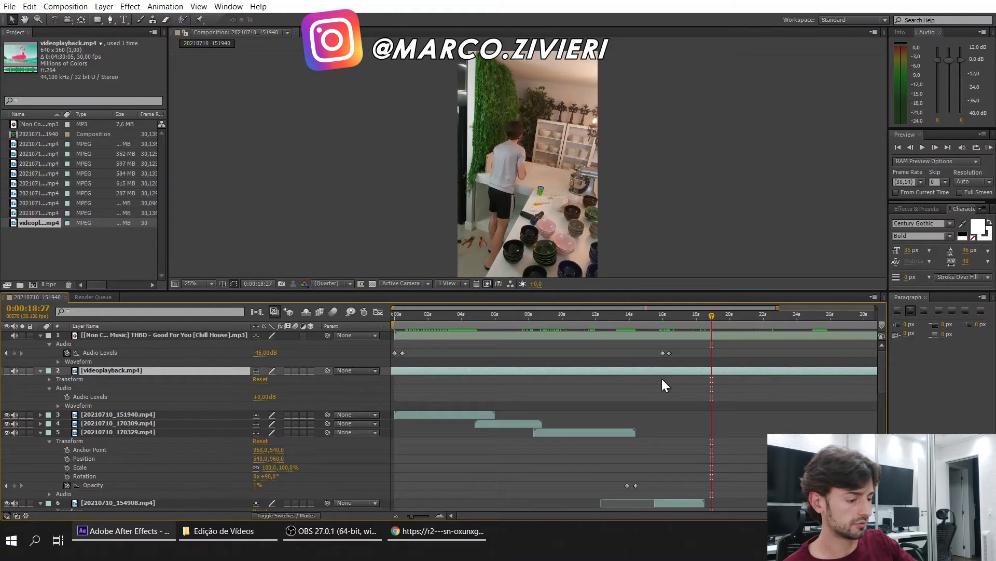
{"action": "key", "text": "Delete"}
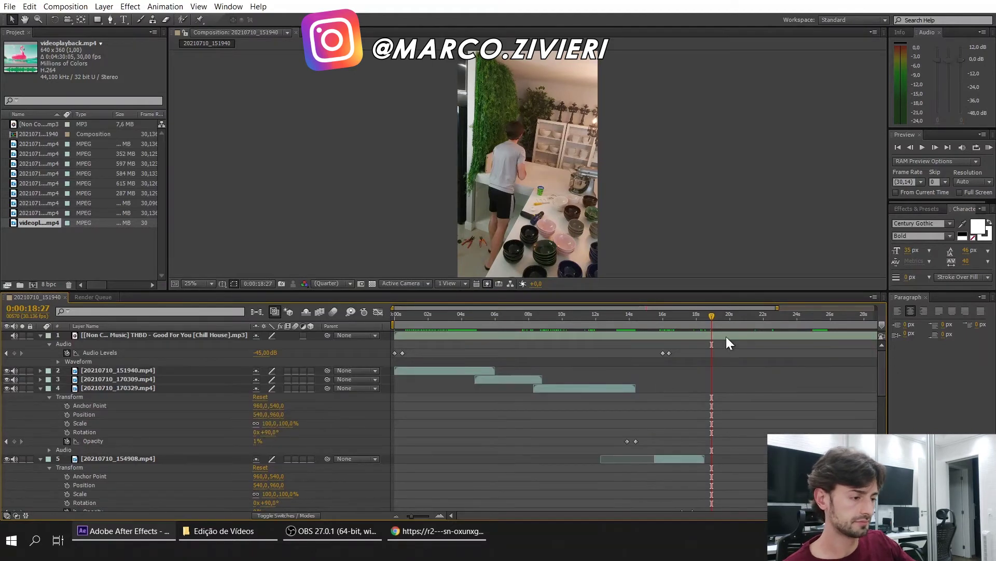
Move the music's two fade-out keyframes to the end of the composition, around 34 seconds.
{"action": "left_click_drag", "start_coordinate": [672, 349], "coordinate": [734, 354]}
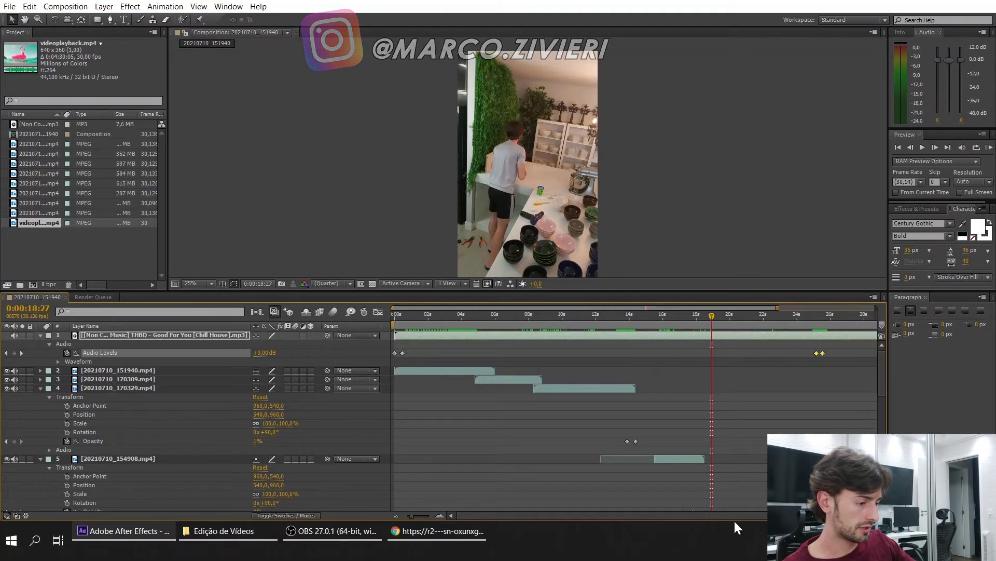
{"action": "left_click_drag", "start_coordinate": [752, 515], "coordinate": [836, 515]}
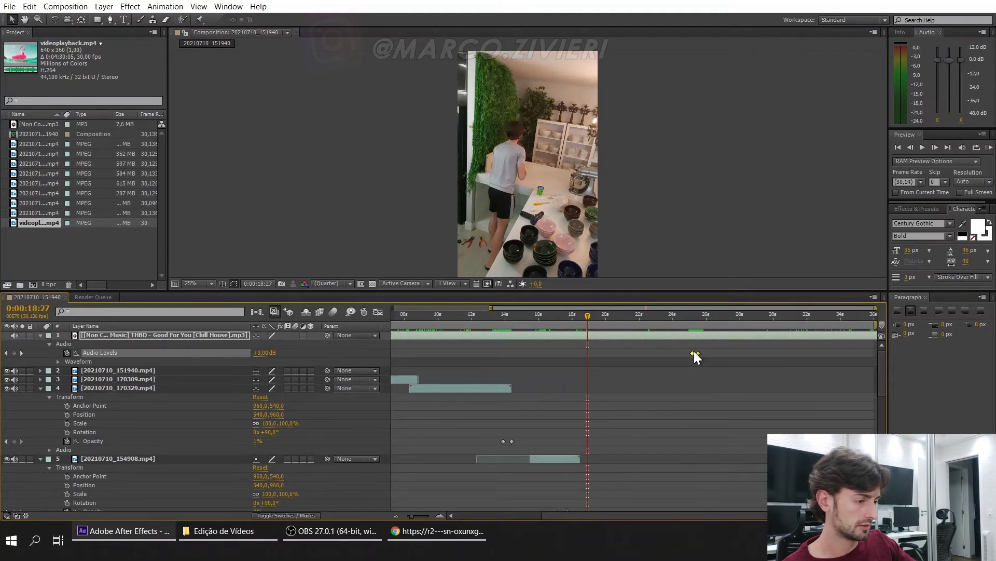
{"action": "left_click_drag", "start_coordinate": [694, 352], "coordinate": [859, 366]}
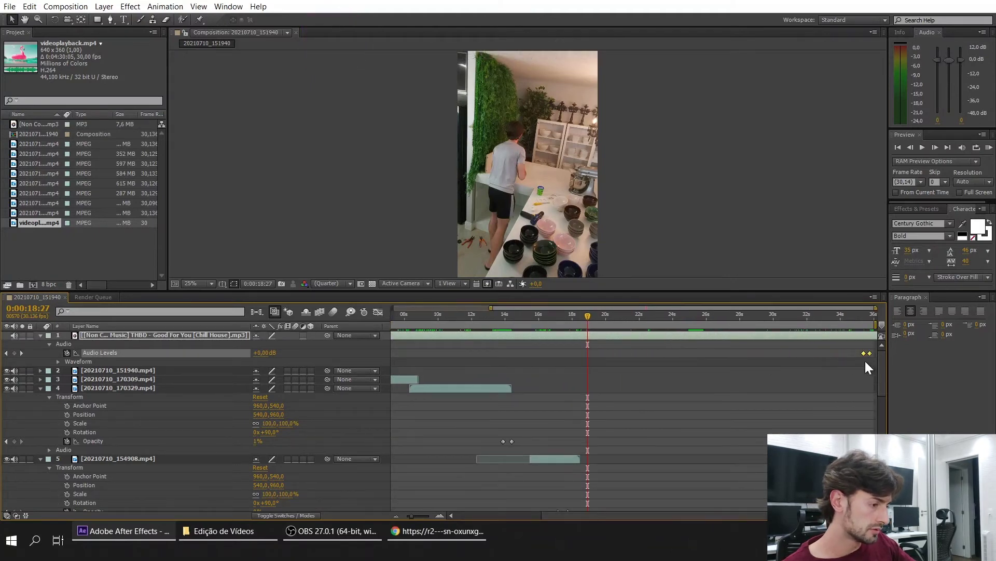
{"action": "left_click_drag", "start_coordinate": [855, 319], "coordinate": [873, 319]}
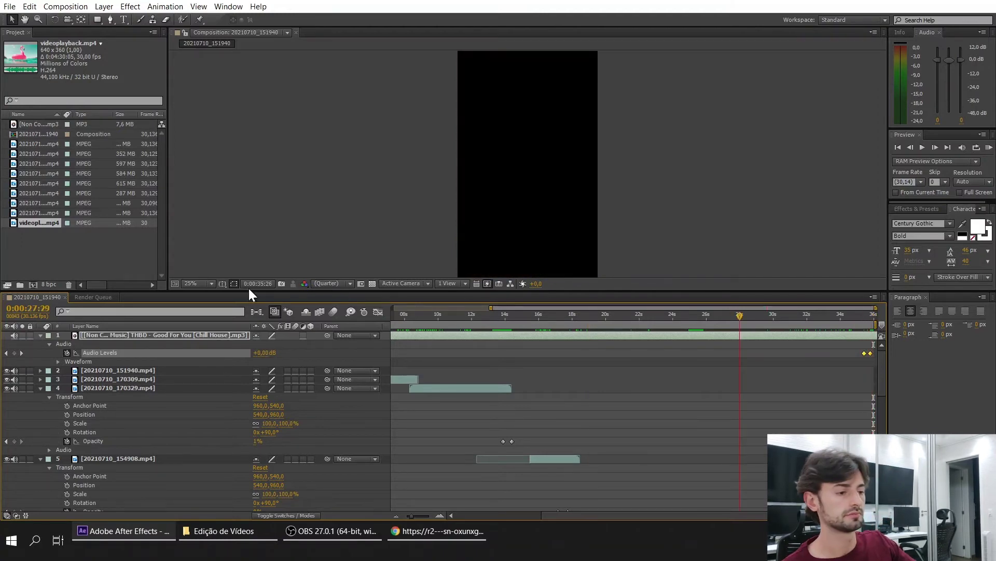
Go back to the start and scrub to about 7 seconds to check the footage.
{"action": "key", "text": "Home"}
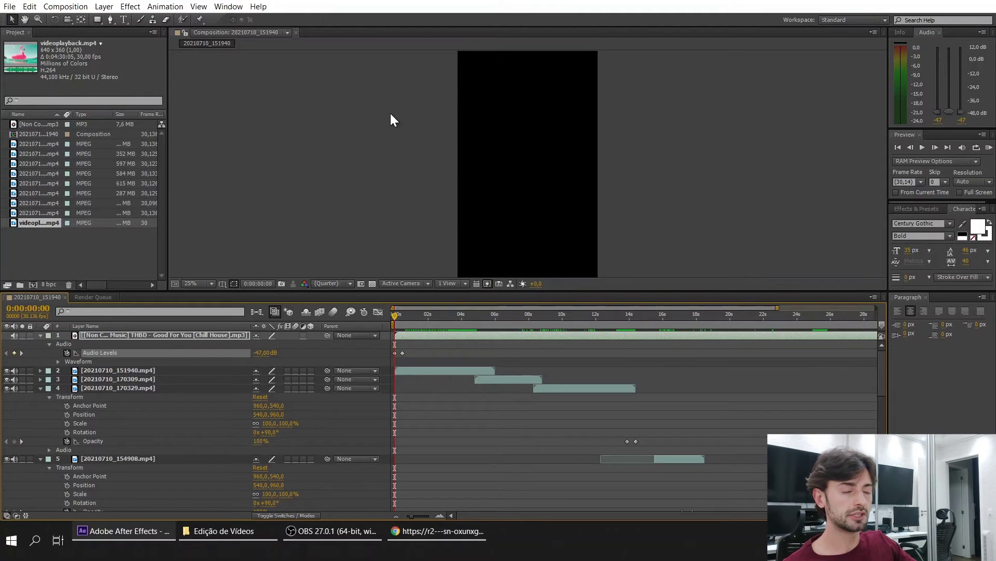
{"action": "left_click", "coordinate": [390, 104]}
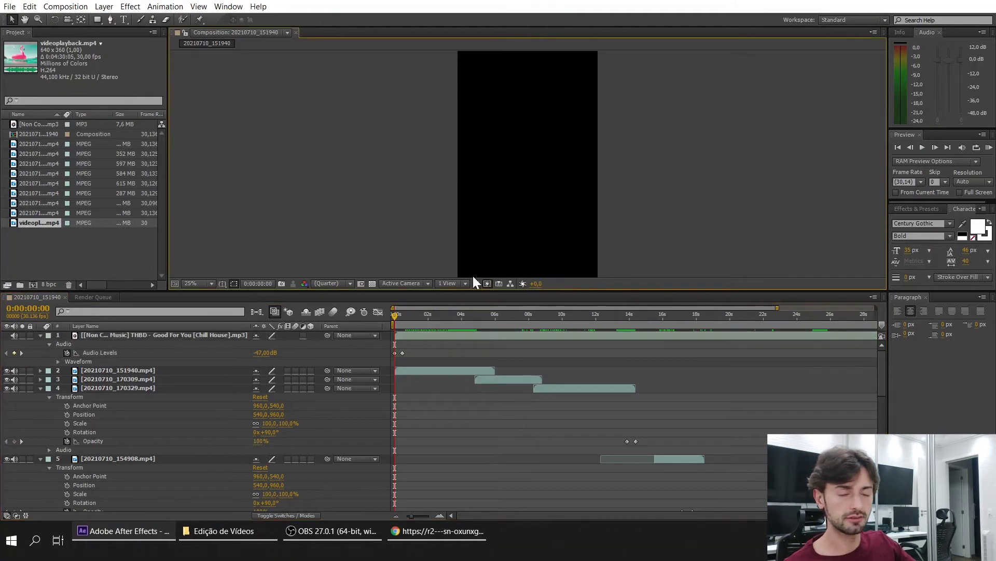
{"action": "left_click", "coordinate": [497, 313]}
{"action": "left_click_drag", "start_coordinate": [497, 316], "coordinate": [637, 319]}
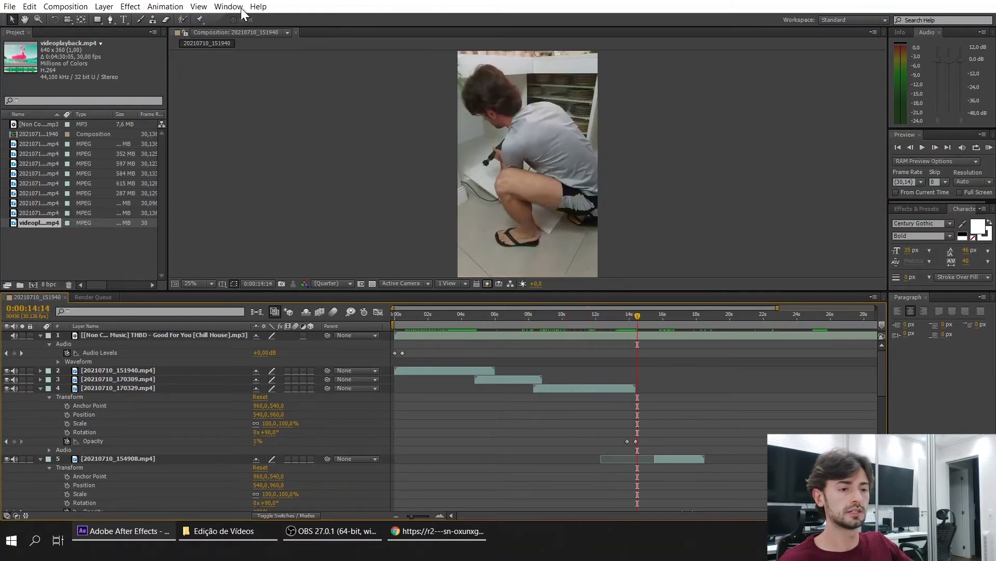
Create a light gray solid layer with a height of 500 px.
{"action": "left_click", "coordinate": [104, 7]}
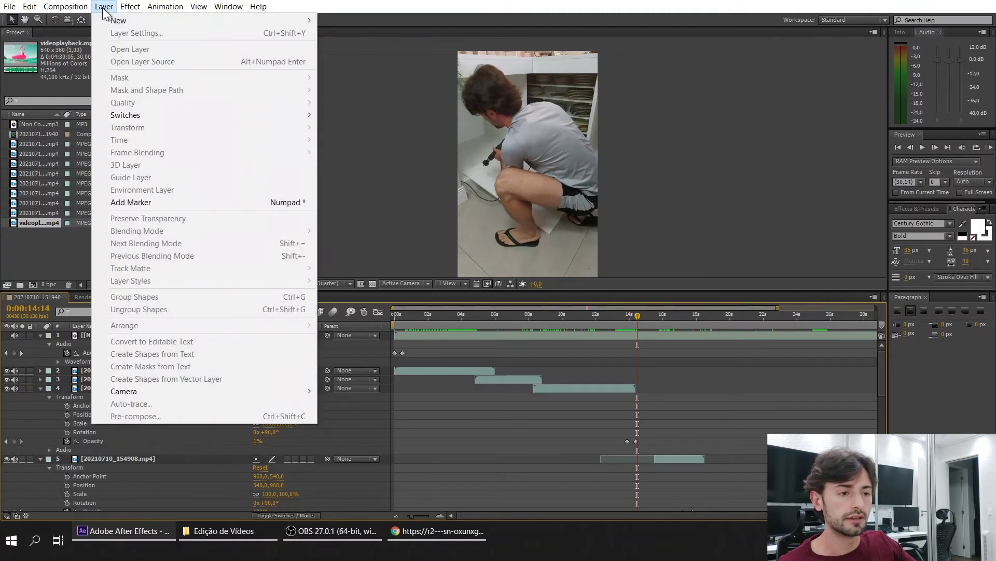
{"action": "mouse_move", "coordinate": [112, 19]}
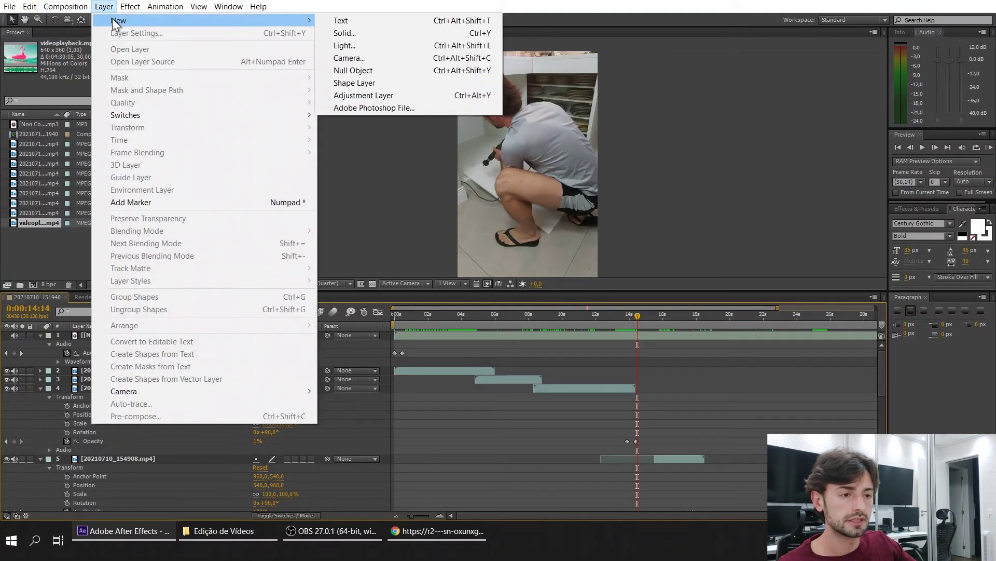
{"action": "left_click", "coordinate": [351, 34]}
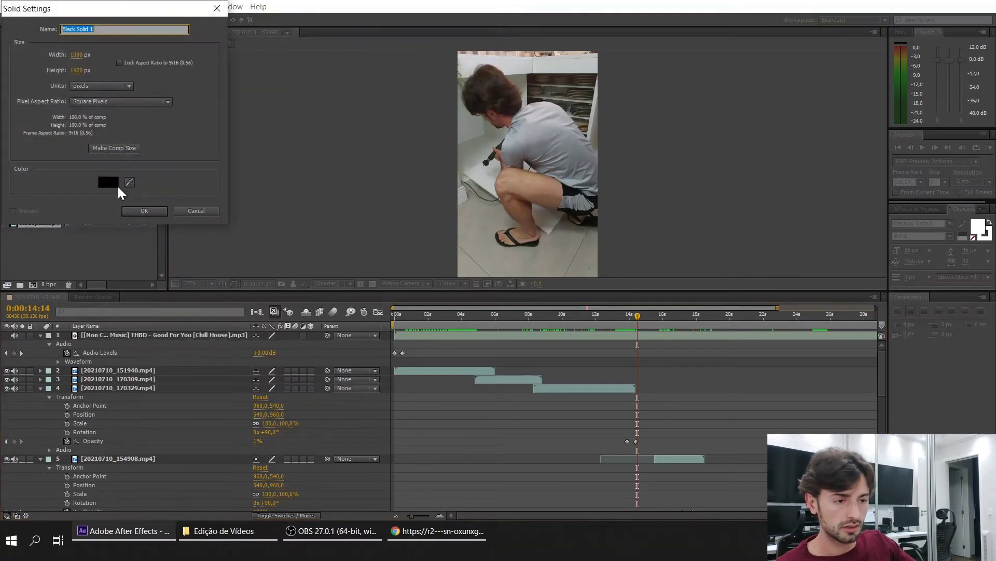
{"action": "left_click", "coordinate": [115, 183]}
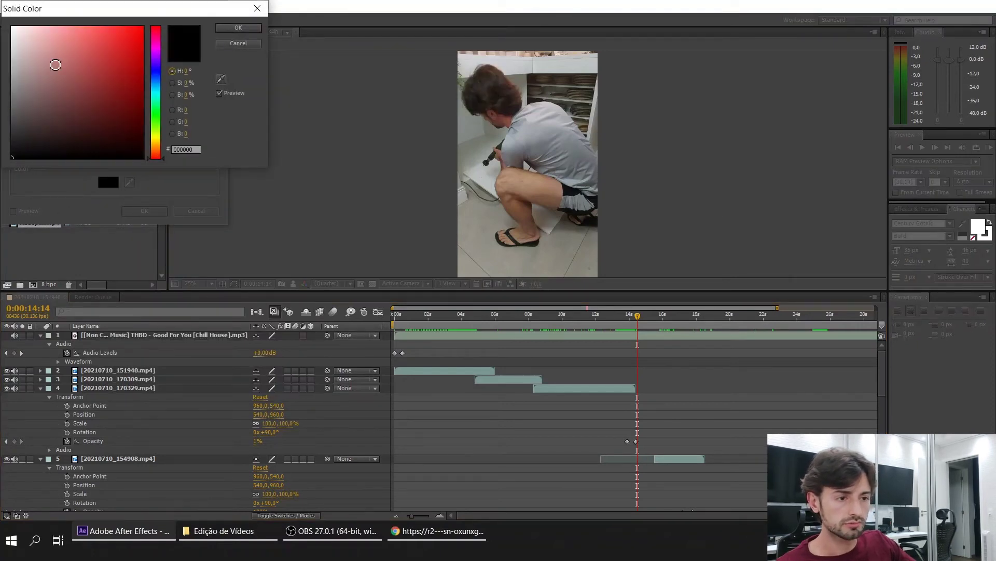
{"action": "left_click_drag", "start_coordinate": [16, 61], "coordinate": [11, 57]}
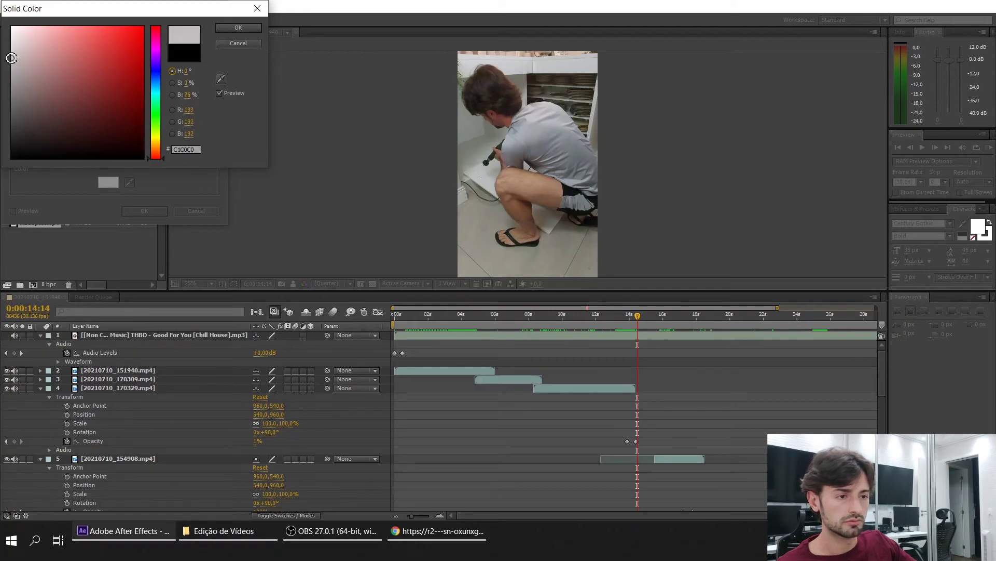
{"action": "left_click", "coordinate": [218, 27]}
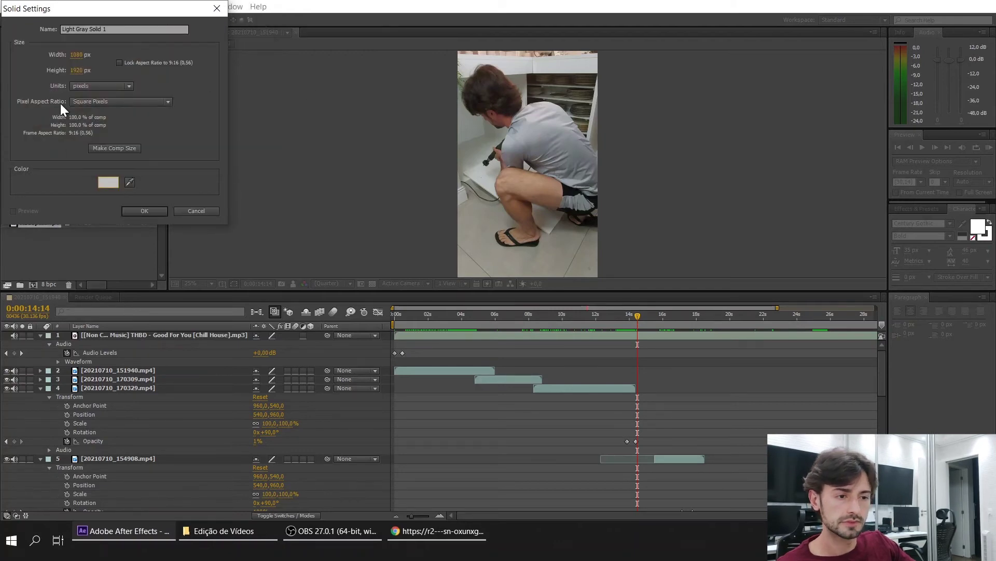
{"action": "left_click_drag", "start_coordinate": [77, 70], "coordinate": [88, 69]}
{"action": "left_click", "coordinate": [76, 70]}
{"action": "type", "text": "500"}
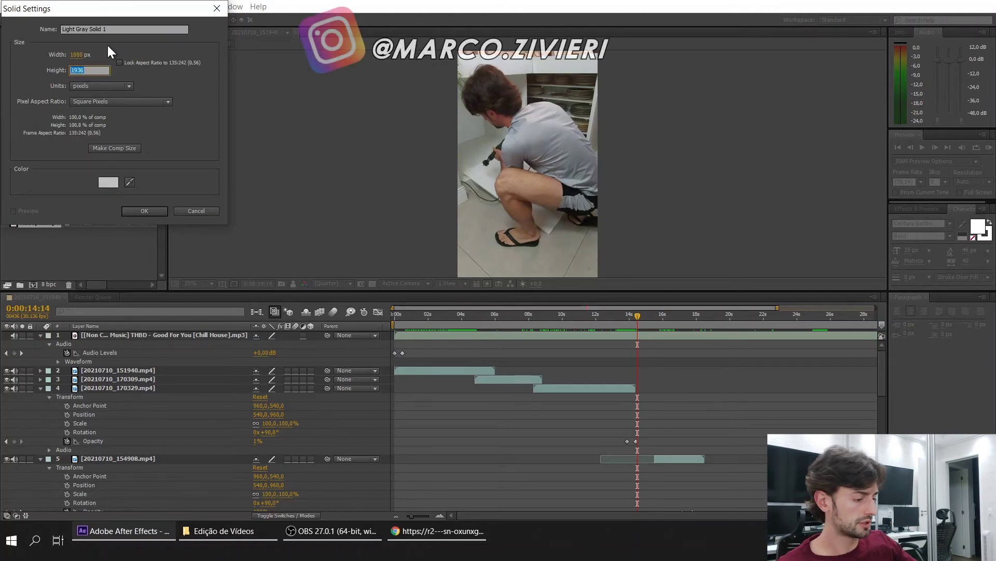
{"action": "key", "text": "Return"}
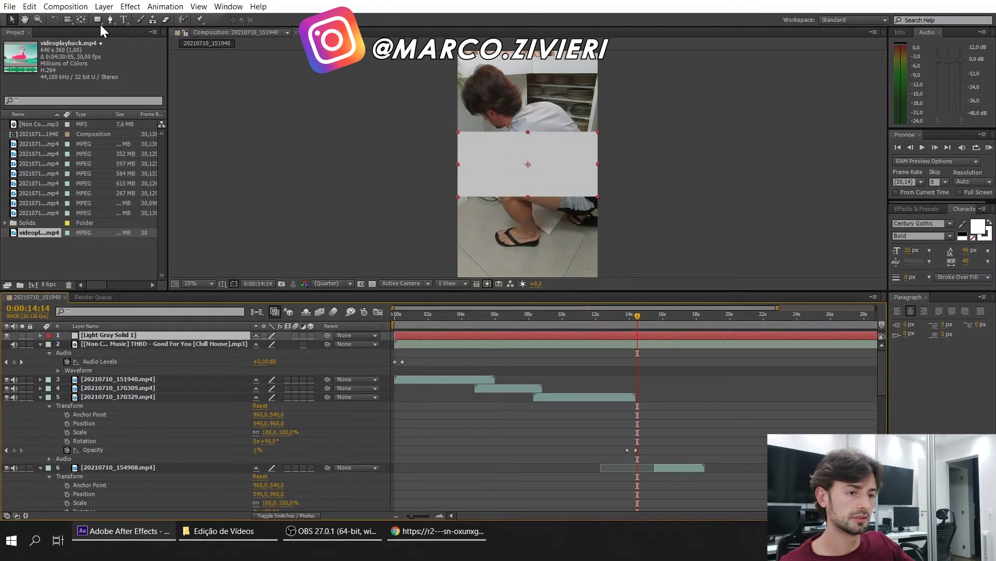
Move the gray solid down to the bottom edge of the video frame.
{"action": "left_click_drag", "start_coordinate": [575, 158], "coordinate": [572, 237]}
{"action": "key", "text": "comma"}
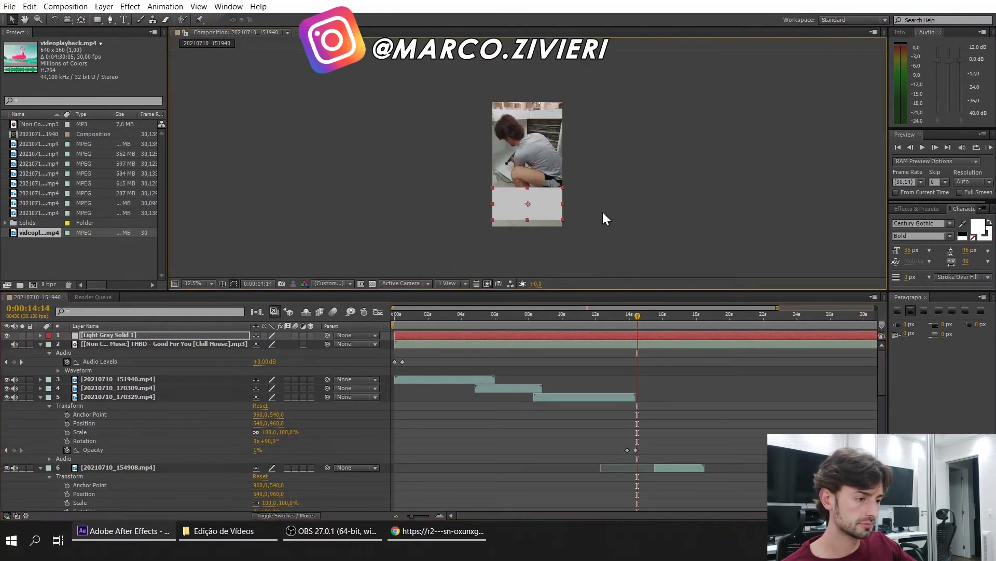
{"action": "left_click_drag", "start_coordinate": [546, 206], "coordinate": [546, 212]}
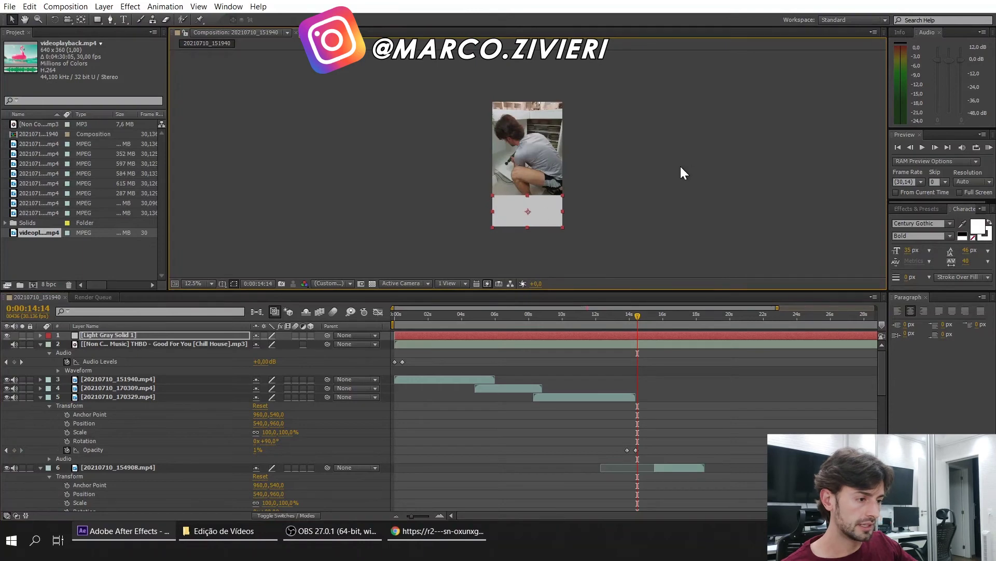
{"action": "left_click", "coordinate": [617, 191]}
{"action": "key", "text": "period"}
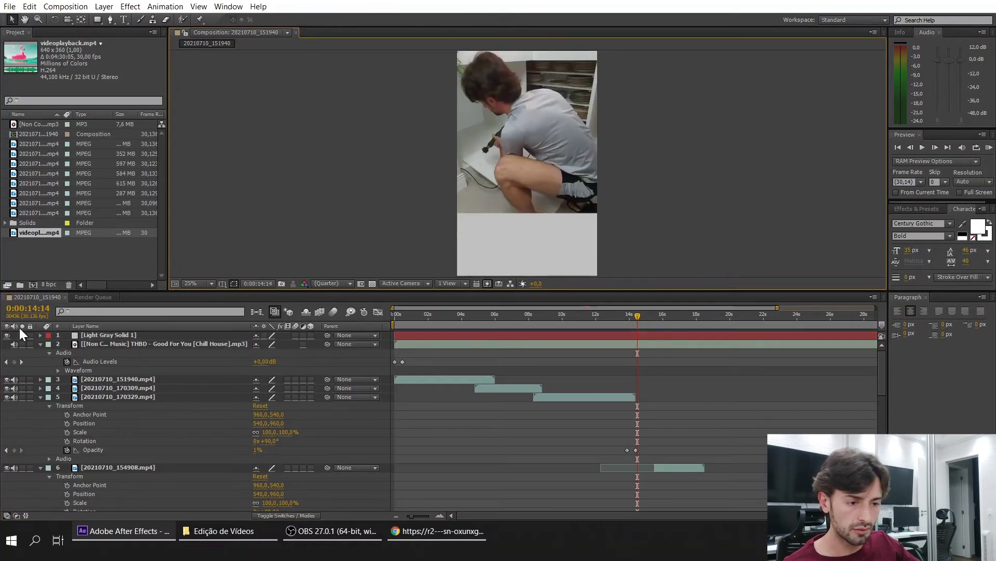
Add an Opacity keyframe to the gray solid and set its opacity to 0%.
{"action": "left_click", "coordinate": [41, 336]}
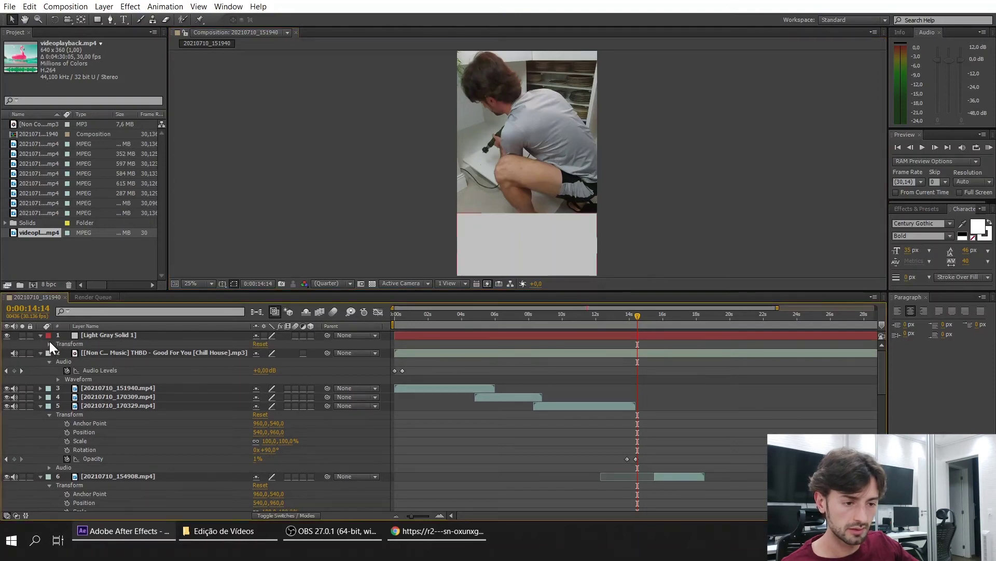
{"action": "left_click", "coordinate": [49, 344]}
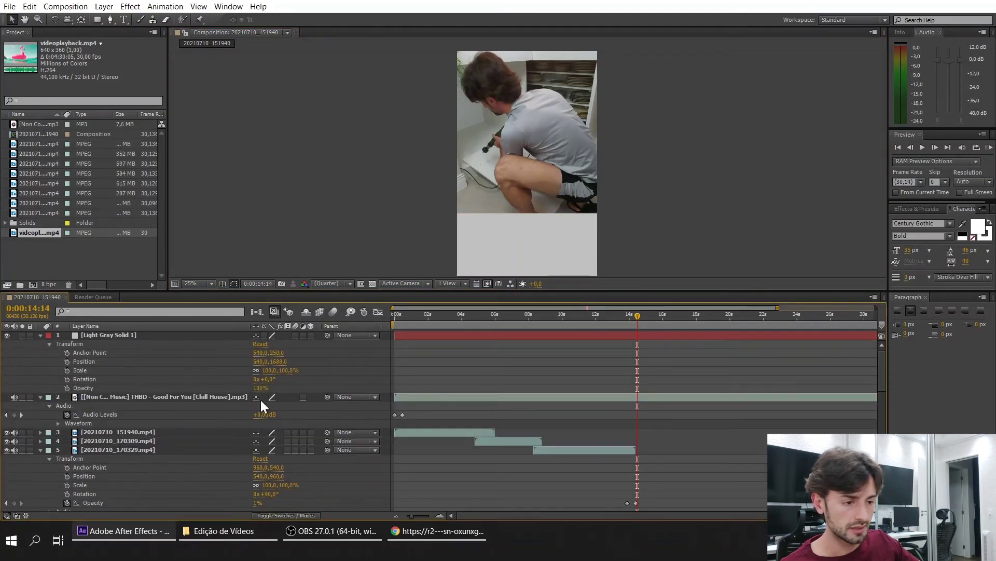
{"action": "left_click", "coordinate": [242, 387]}
{"action": "right_click", "coordinate": [214, 388]}
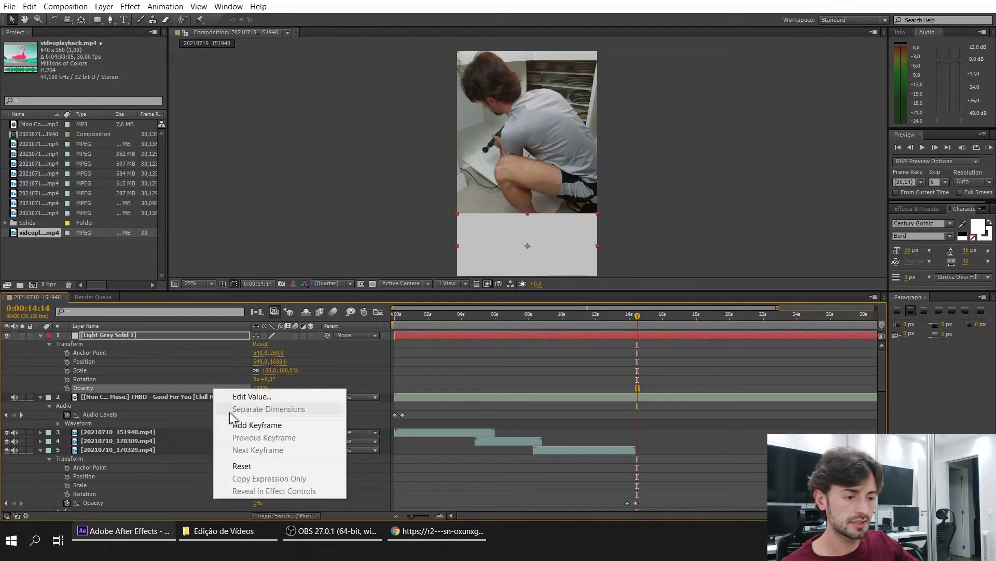
{"action": "left_click", "coordinate": [250, 425]}
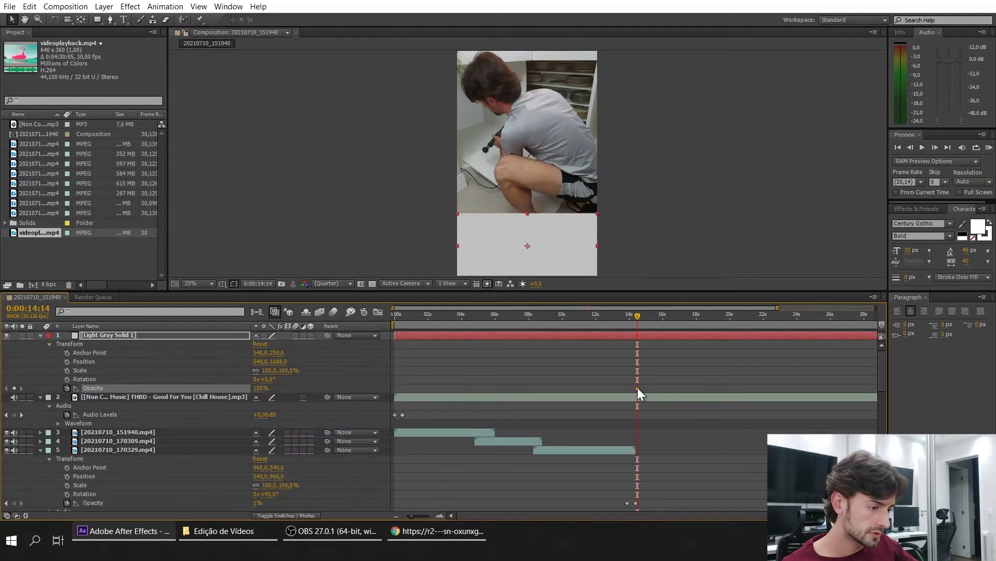
{"action": "left_click_drag", "start_coordinate": [641, 388], "coordinate": [647, 388]}
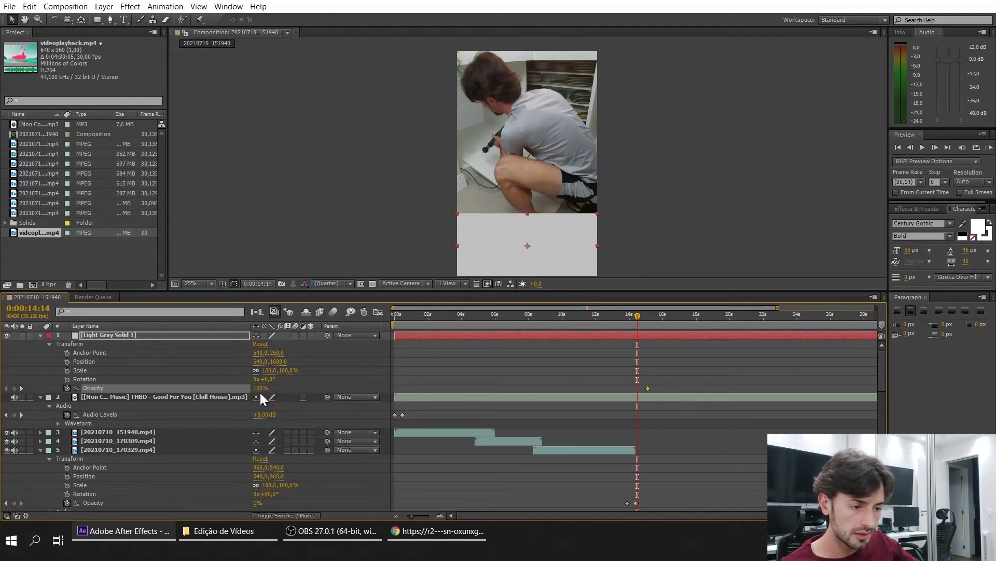
{"action": "left_click_drag", "start_coordinate": [253, 389], "coordinate": [202, 388]}
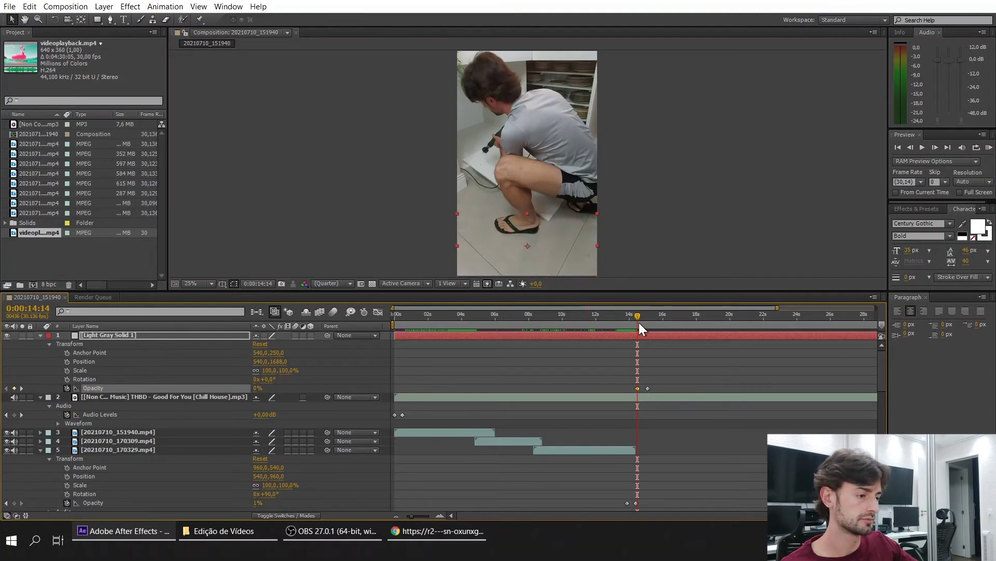
Delete both of the gray solid's Opacity keyframes near 0:00:15:11.
{"action": "left_click_drag", "start_coordinate": [640, 322], "coordinate": [653, 322]}
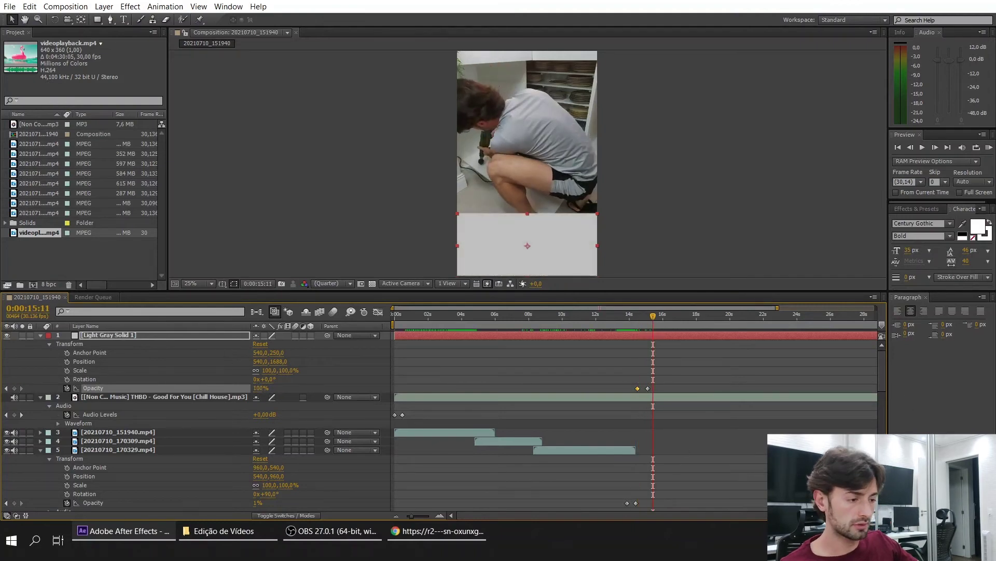
{"action": "left_click_drag", "start_coordinate": [673, 376], "coordinate": [624, 392]}
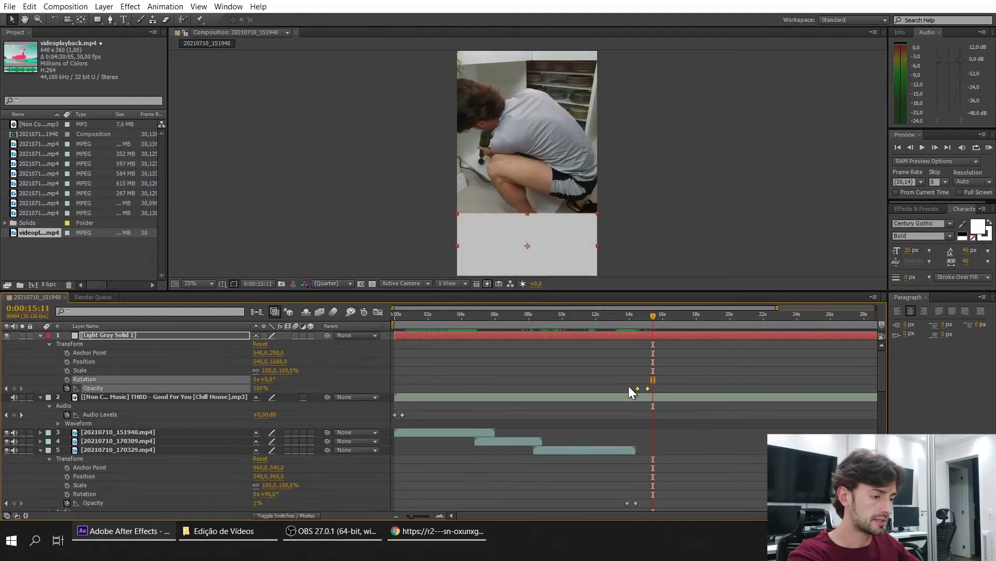
{"action": "key", "text": "Delete"}
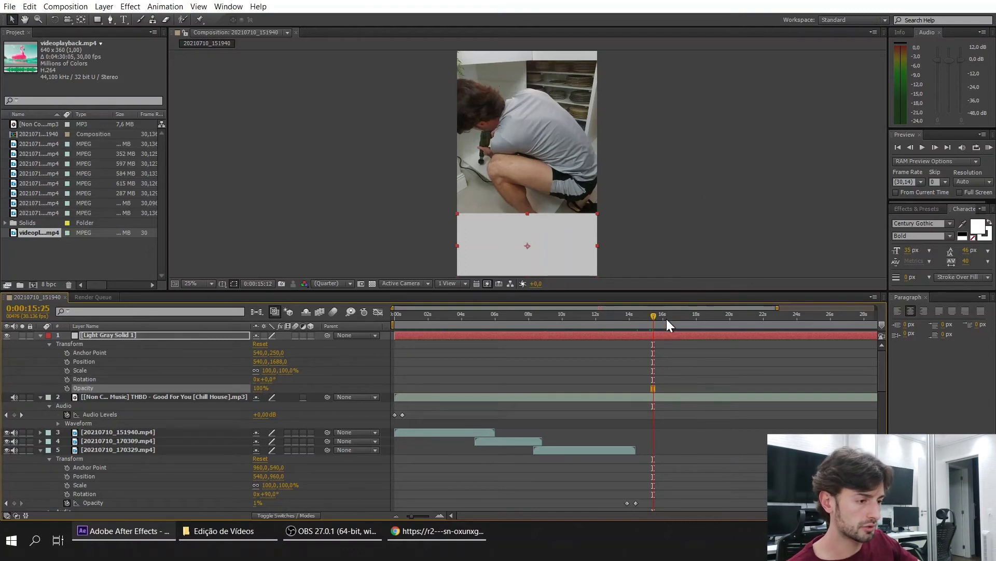
At 0:00:15:09, park the gray solid just below the frame.
{"action": "left_click_drag", "start_coordinate": [666, 319], "coordinate": [653, 318]}
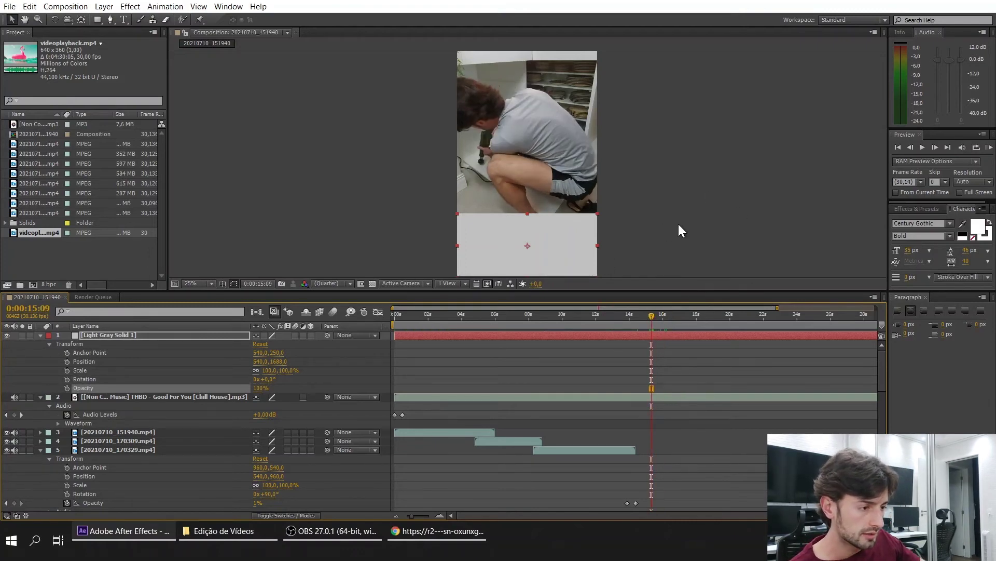
{"action": "key", "text": "comma"}
{"action": "left_click_drag", "start_coordinate": [538, 210], "coordinate": [546, 230]}
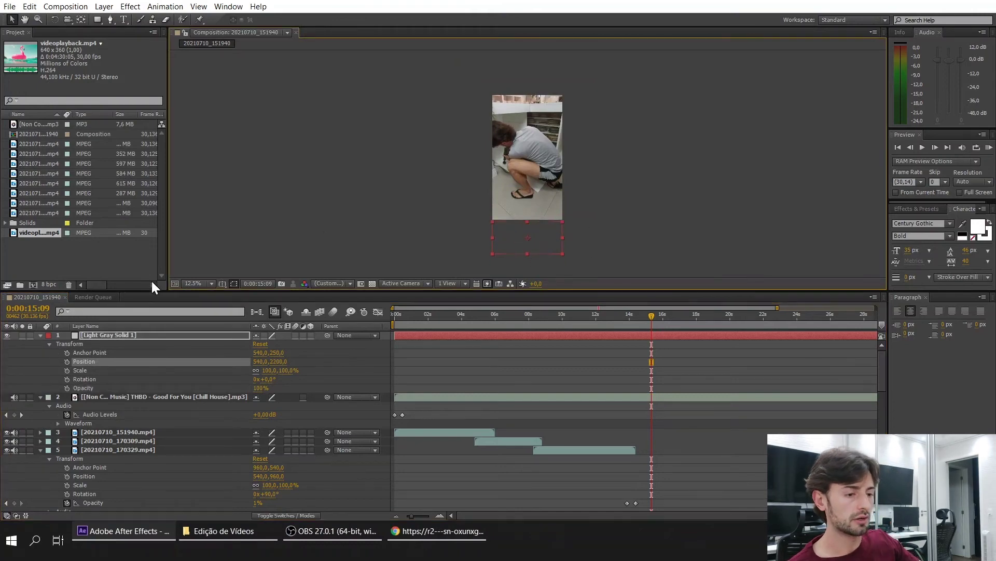
Keyframe Position at 15:09, then at 15:20 slide the gray solid up into the video.
{"action": "right_click", "coordinate": [92, 360]}
{"action": "left_click", "coordinate": [123, 394]}
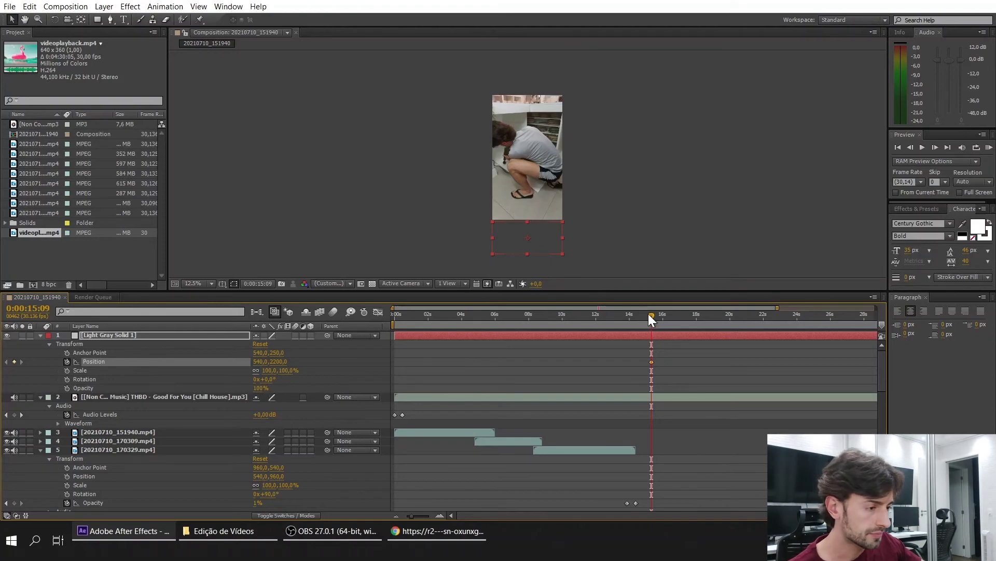
{"action": "left_click_drag", "start_coordinate": [648, 313], "coordinate": [657, 313]}
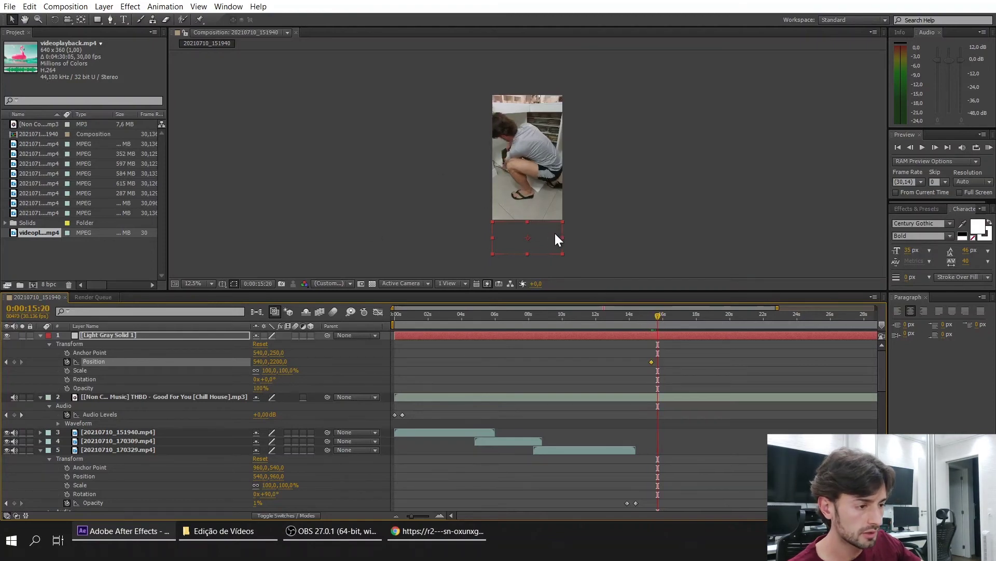
{"action": "left_click_drag", "start_coordinate": [548, 233], "coordinate": [549, 202]}
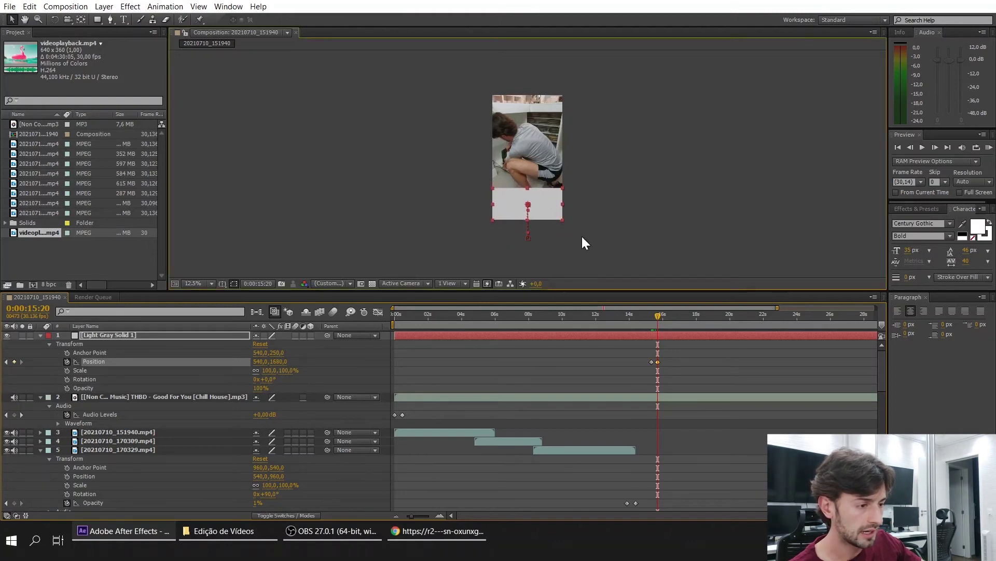
Preview the slide-in from 0:00:15:05, stopping around 0:00:15:24.
{"action": "left_click", "coordinate": [649, 314]}
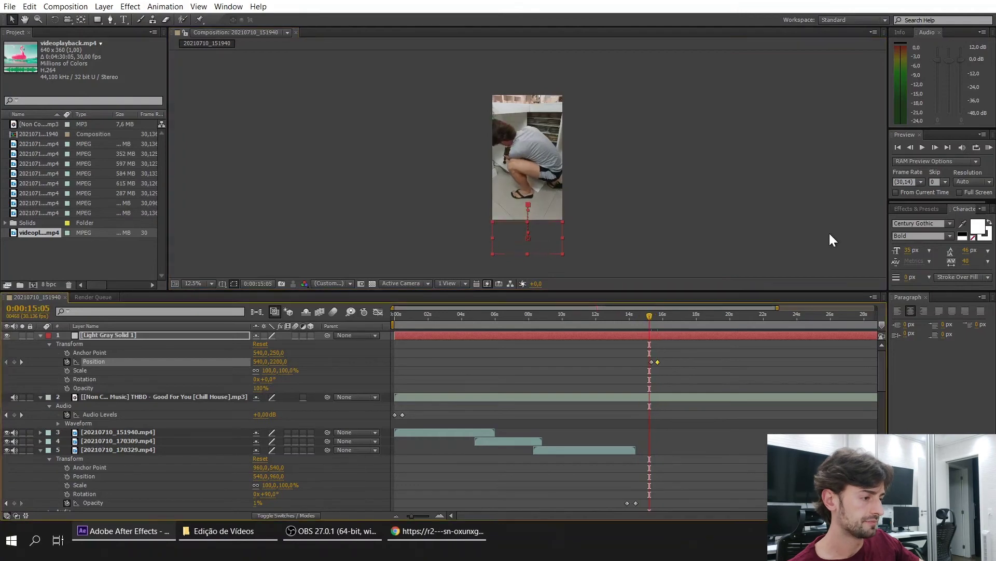
{"action": "left_click", "coordinate": [917, 144]}
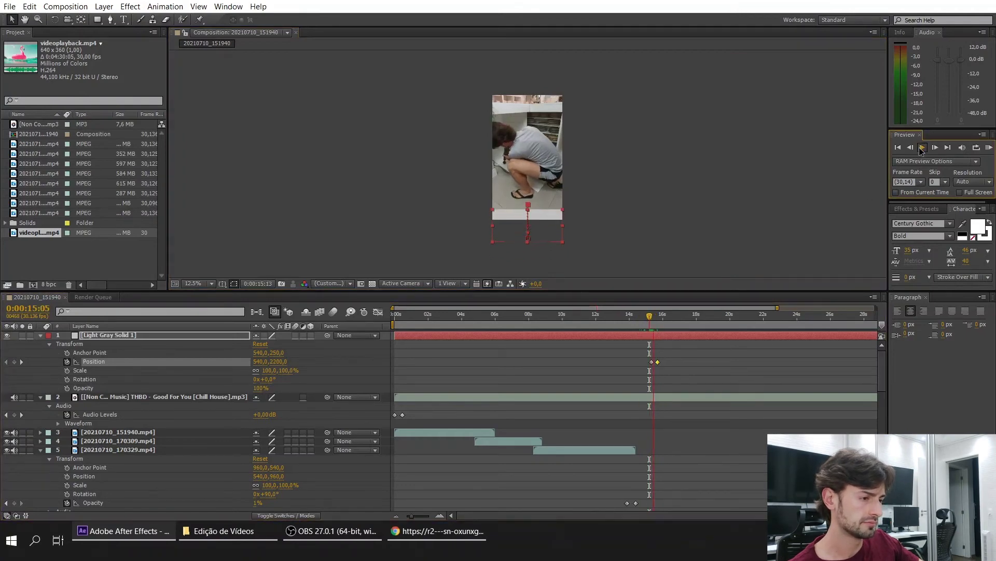
{"action": "left_click", "coordinate": [663, 314]}
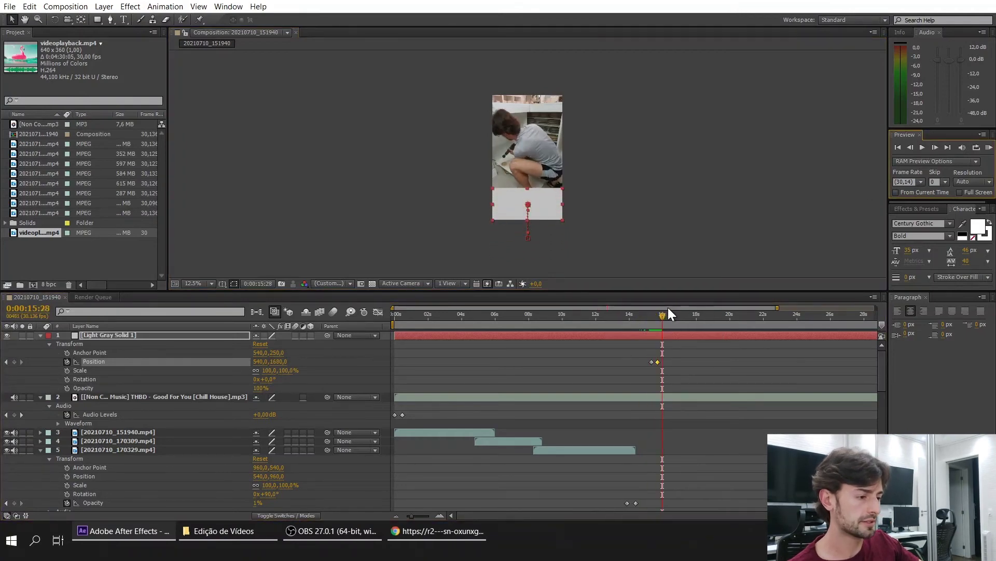
{"action": "left_click_drag", "start_coordinate": [664, 314], "coordinate": [661, 314]}
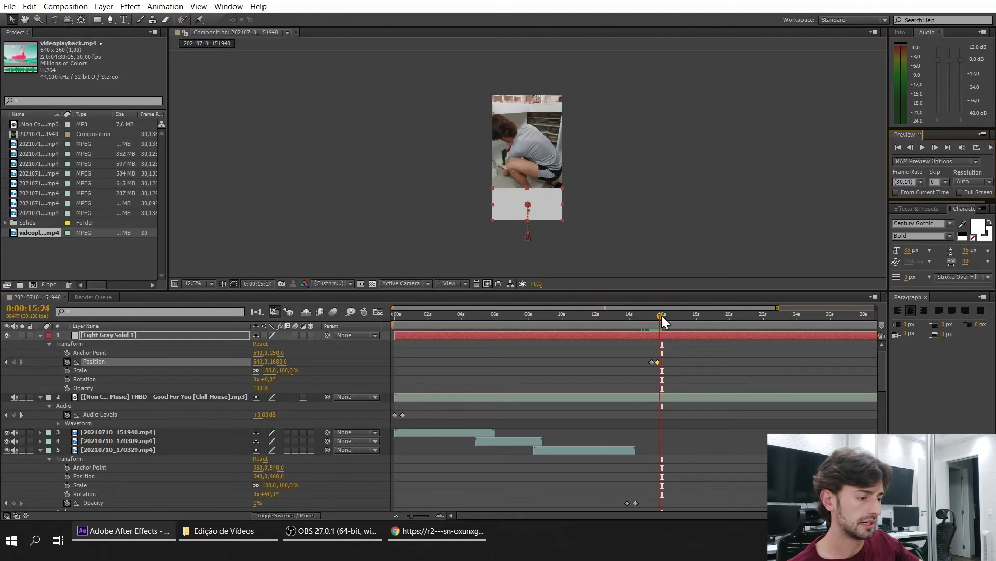
Add a caption text layer on the gray box, typing 'DIC'.
{"action": "left_click", "coordinate": [124, 20]}
{"action": "scroll", "coordinate": [528, 140], "scroll_direction": "up", "scroll_amount": 1}
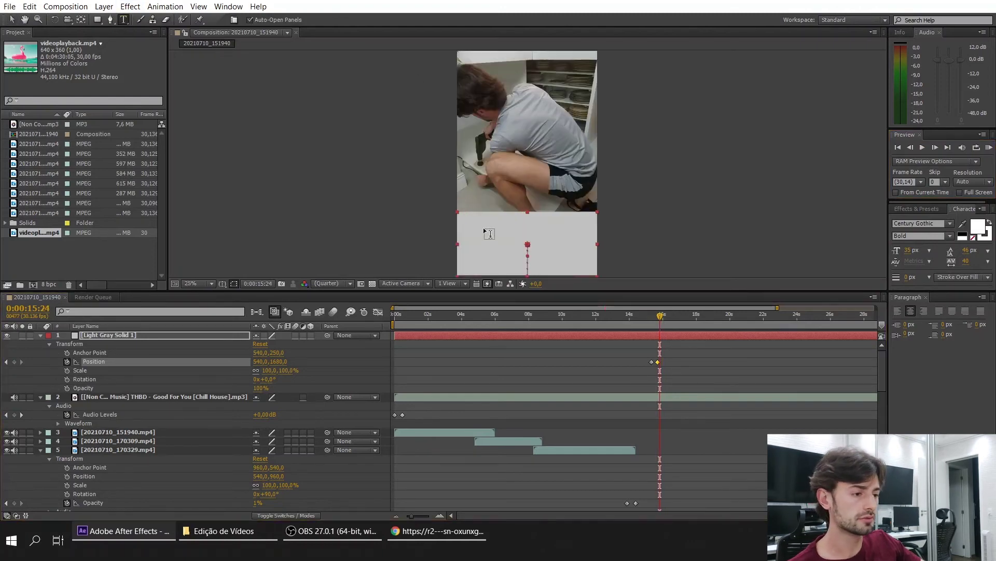
{"action": "left_click", "coordinate": [477, 237]}
{"action": "type", "text": "DICA:"}
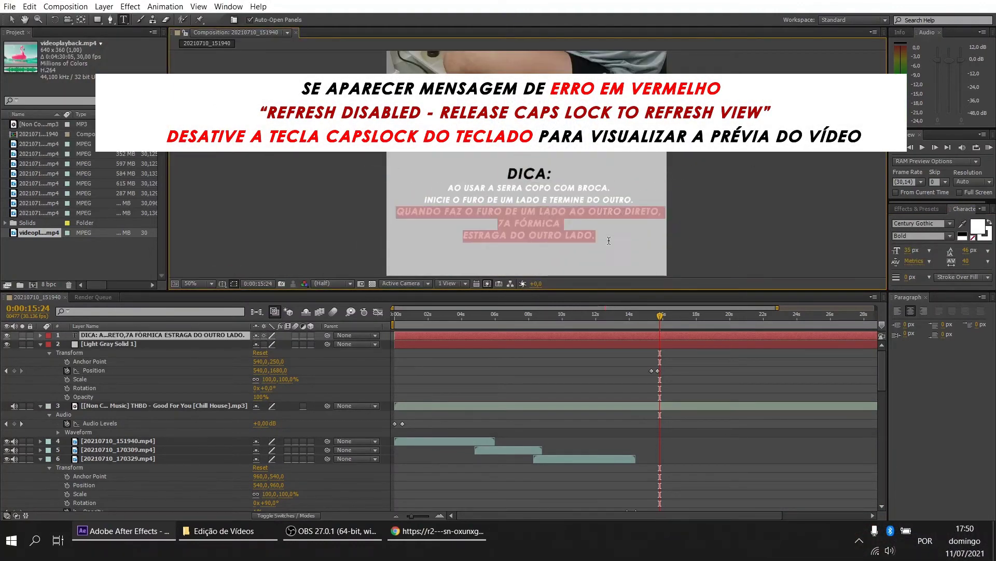
Select part of the caption, then marquee-select the caption and box keyframes together.
{"action": "left_click_drag", "start_coordinate": [632, 199], "coordinate": [589, 198]}
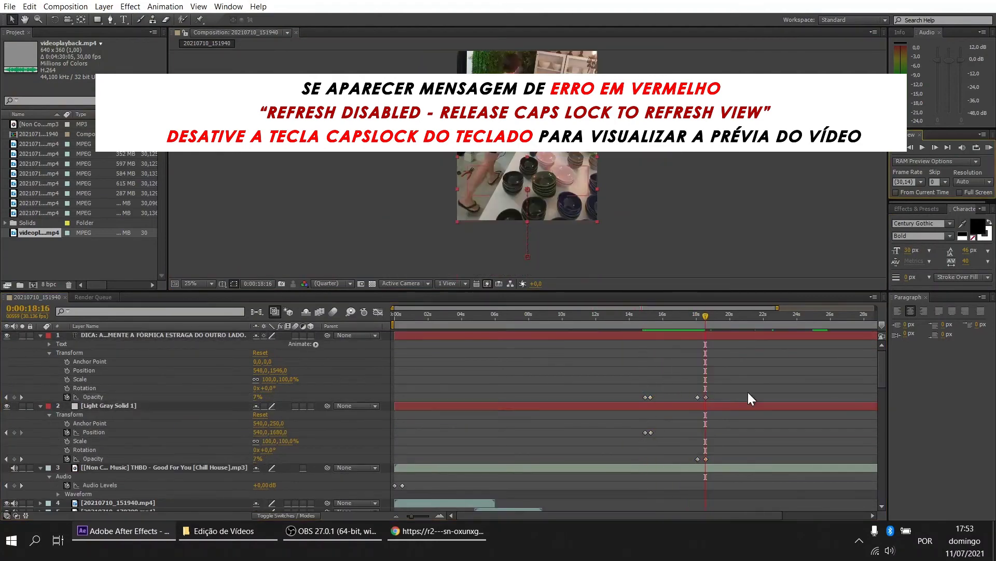
{"action": "left_click_drag", "start_coordinate": [641, 375], "coordinate": [675, 431]}
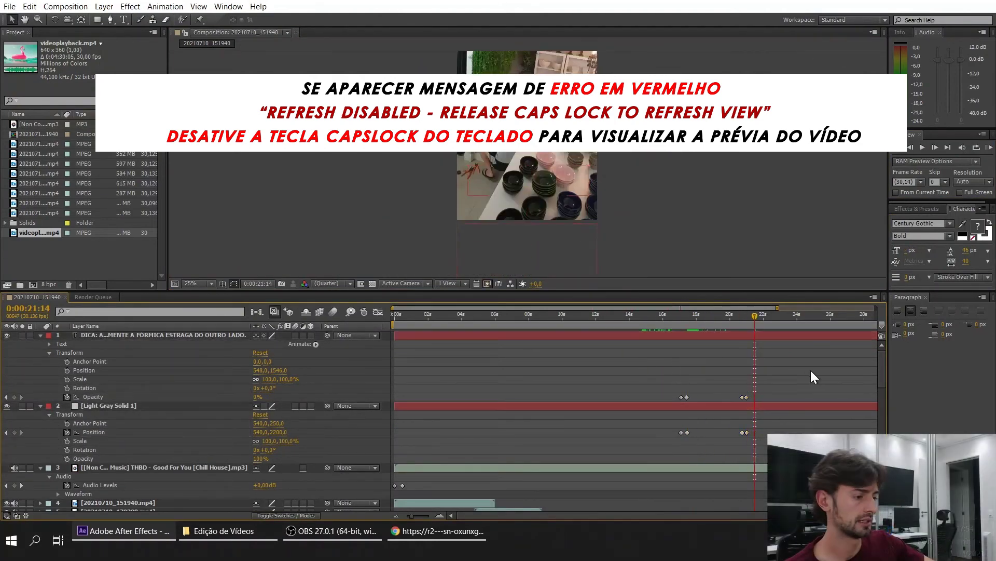
{"action": "left_click", "coordinate": [810, 370]}
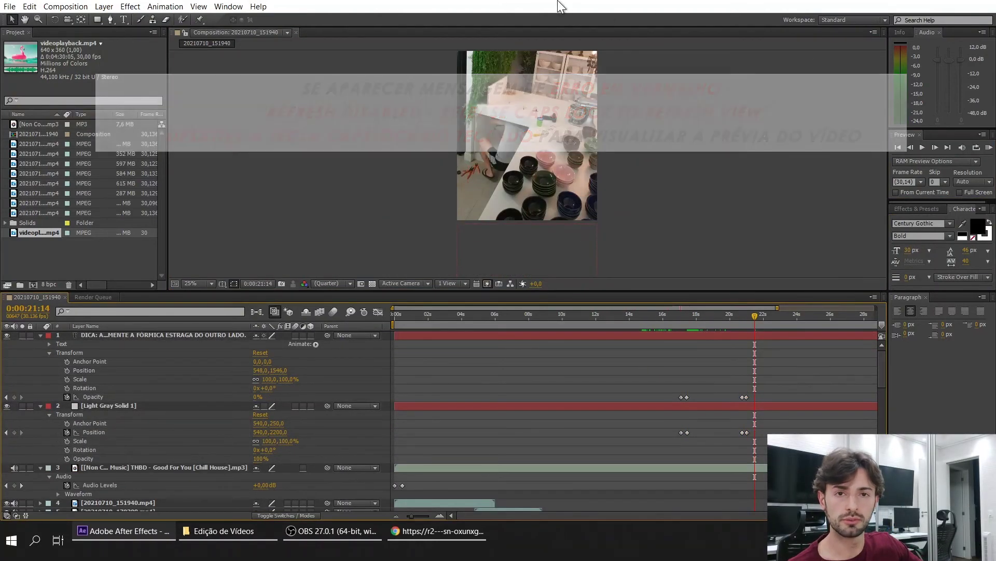
Add the composition to the Render Queue with a 30 fps render frame rate.
{"action": "left_click", "coordinate": [65, 7]}
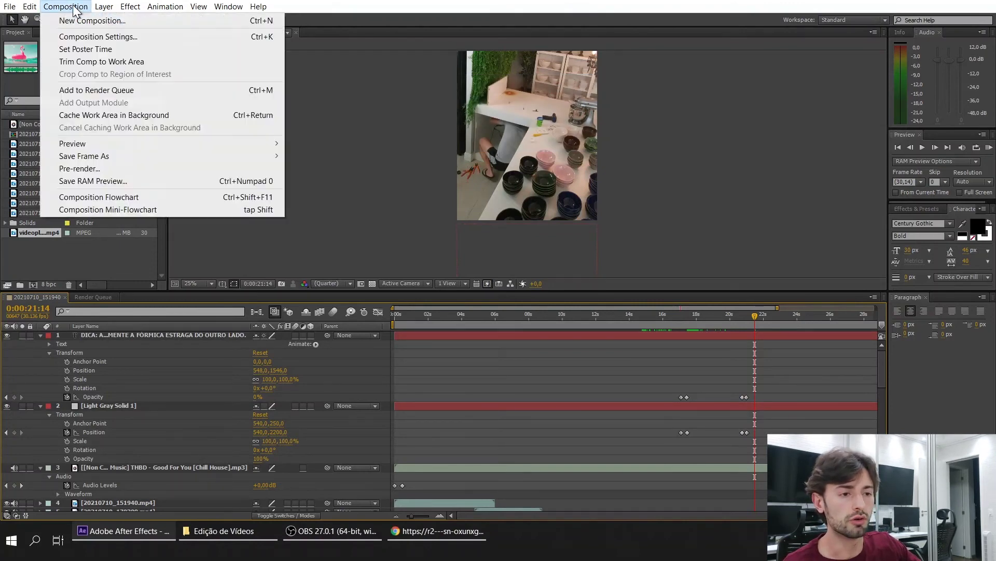
{"action": "left_click", "coordinate": [81, 90]}
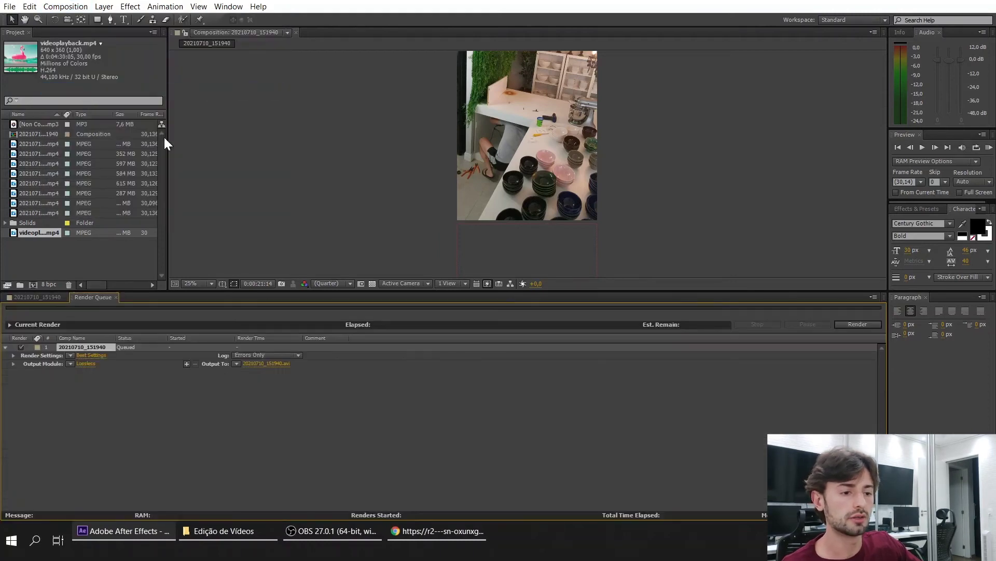
{"action": "left_click", "coordinate": [91, 356]}
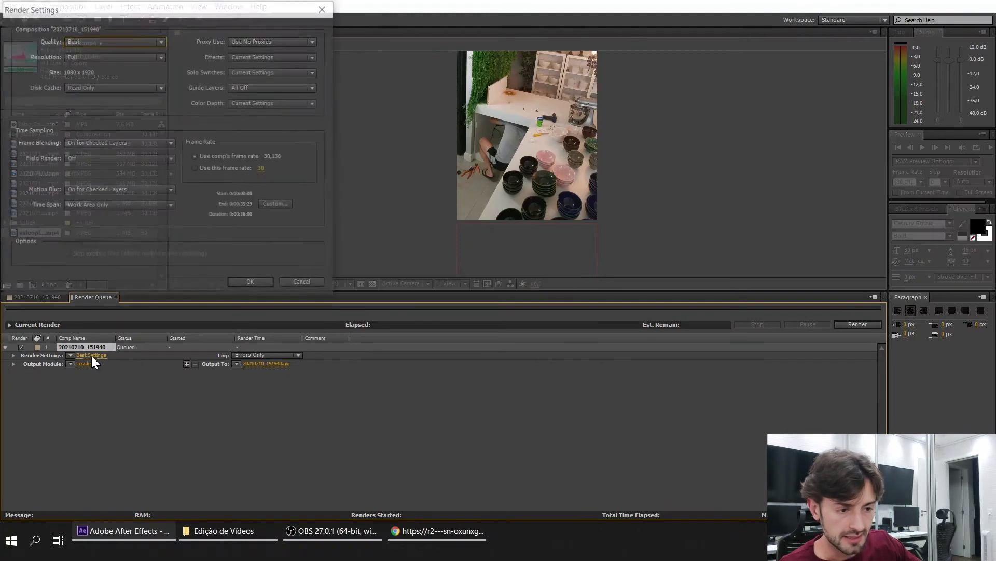
{"action": "left_click", "coordinate": [232, 170]}
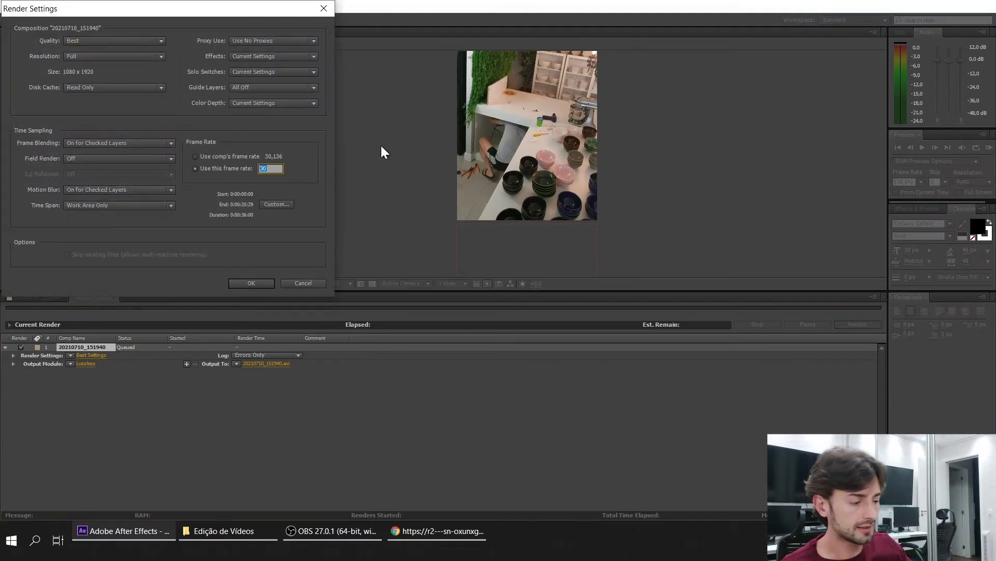
{"action": "type", "text": "30"}
{"action": "key", "text": "Return"}
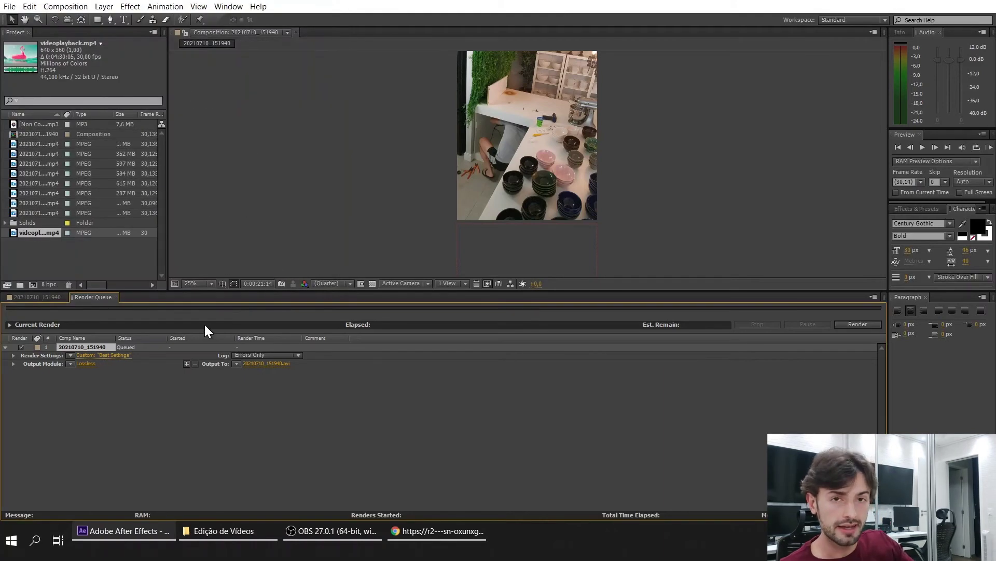
Set the output module to H.264 format with audio output included.
{"action": "left_click", "coordinate": [84, 363]}
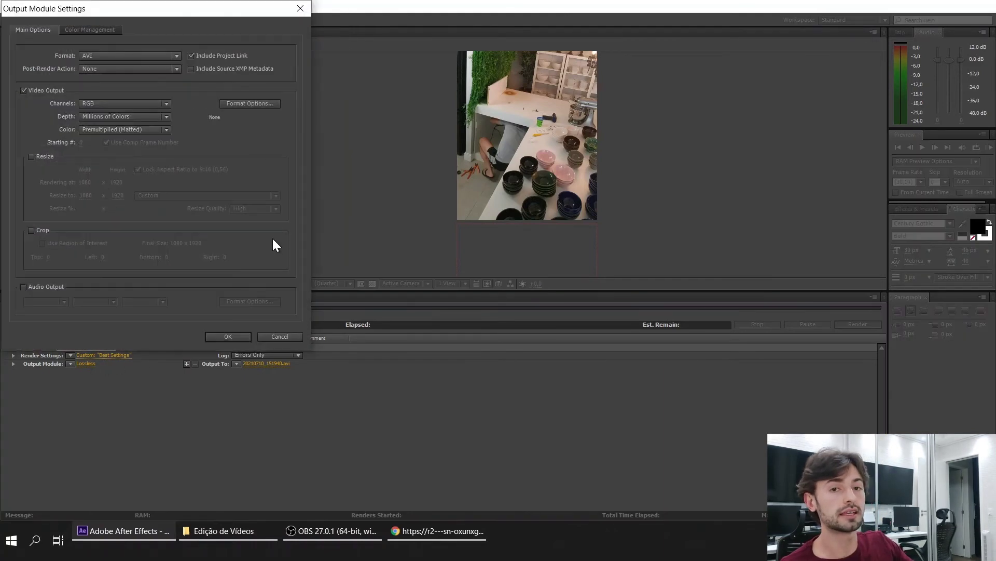
{"action": "left_click", "coordinate": [108, 56]}
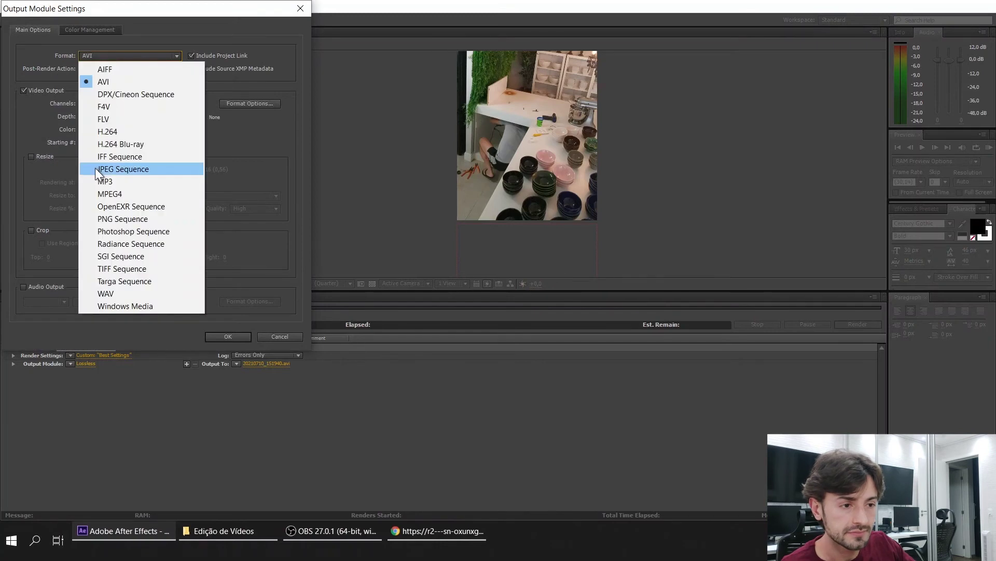
{"action": "left_click", "coordinate": [115, 131]}
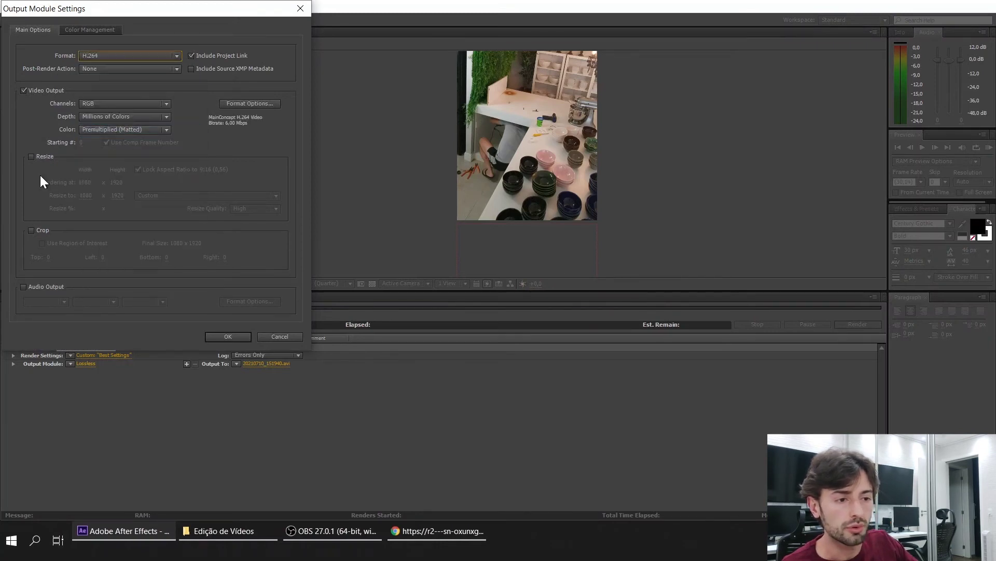
{"action": "left_click", "coordinate": [48, 286]}
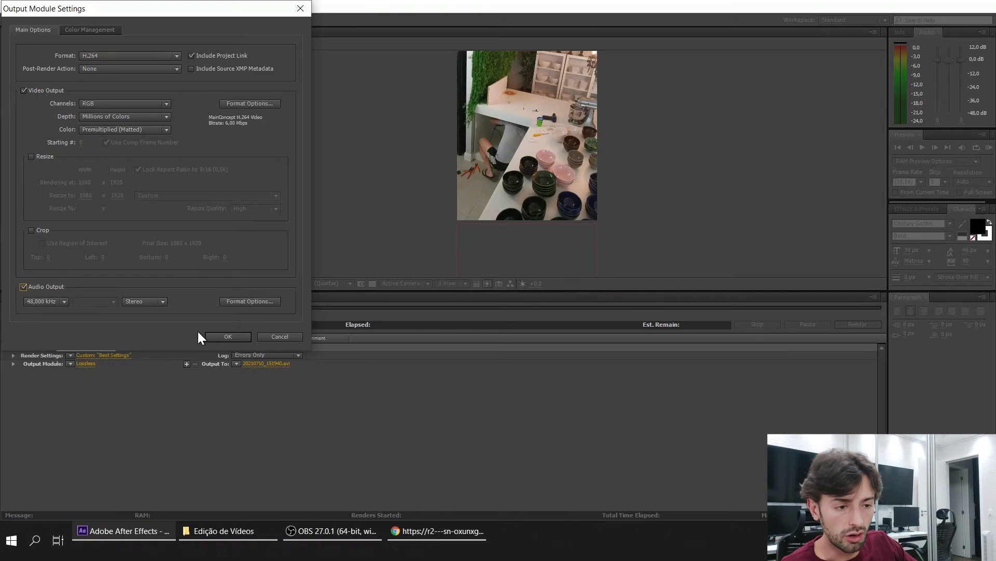
{"action": "left_click", "coordinate": [228, 336]}
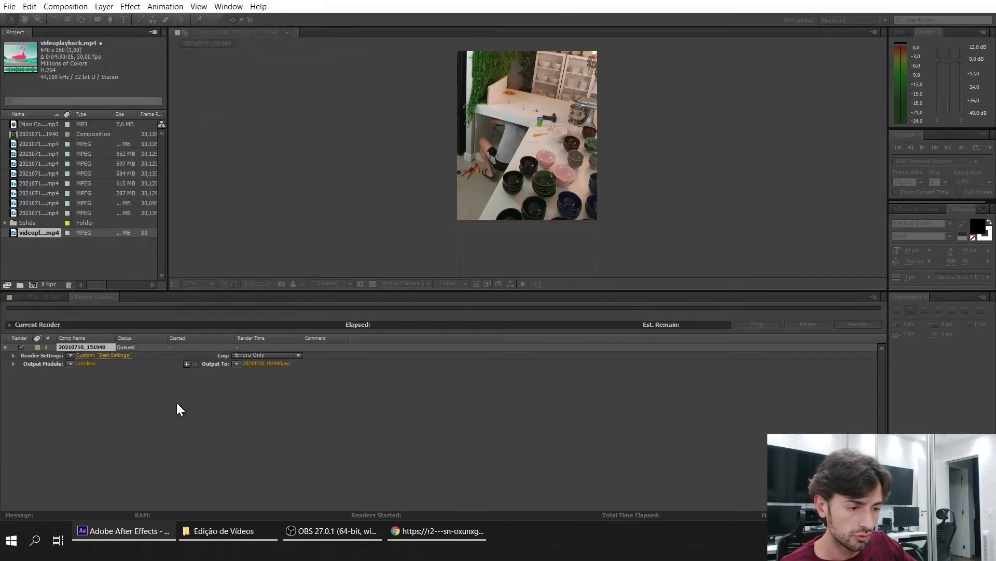
{"action": "left_click", "coordinate": [46, 296]}
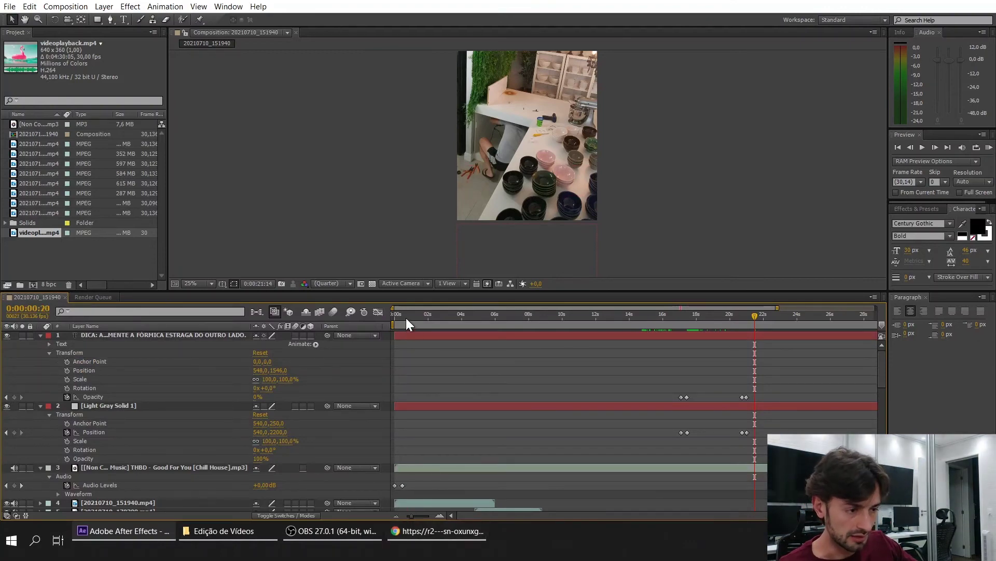
Mute the audio of video layers 4 through 11, 13 and 14.
{"action": "left_click_drag", "start_coordinate": [405, 318], "coordinate": [389, 312]}
{"action": "scroll", "coordinate": [29, 426], "scroll_direction": "down", "scroll_amount": 2}
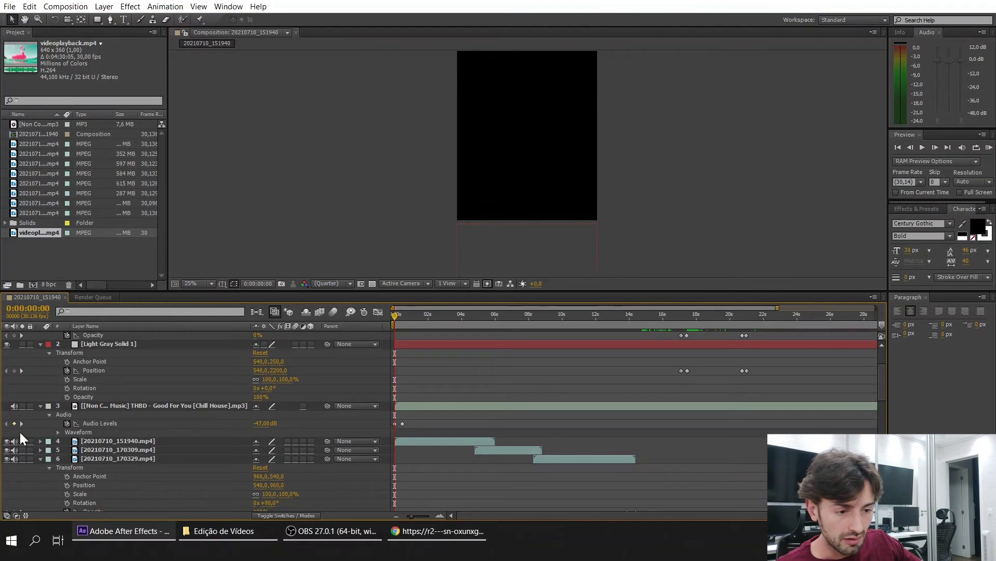
{"action": "scroll", "coordinate": [101, 421], "scroll_direction": "up", "scroll_amount": 2}
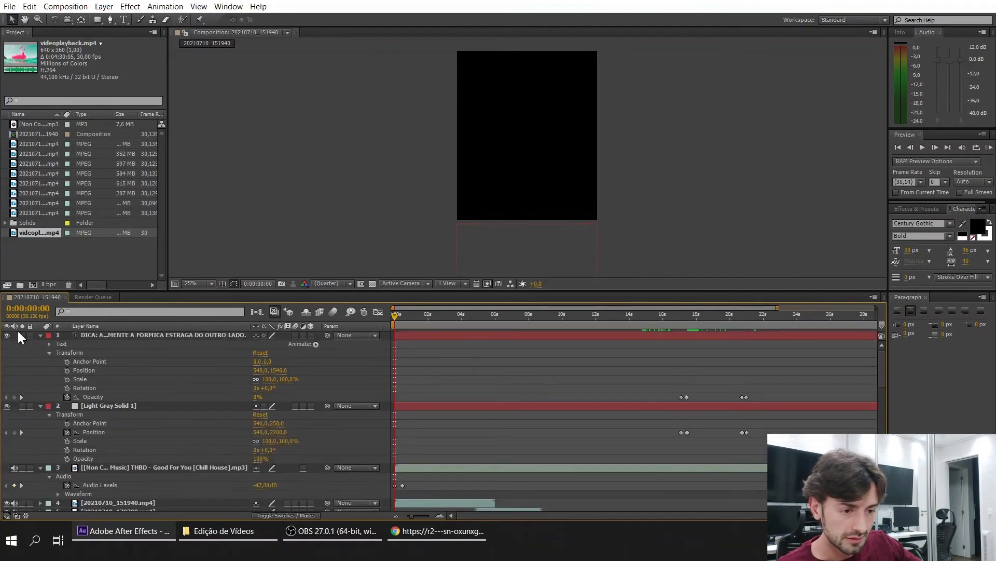
{"action": "scroll", "coordinate": [47, 411], "scroll_direction": "down", "scroll_amount": 4}
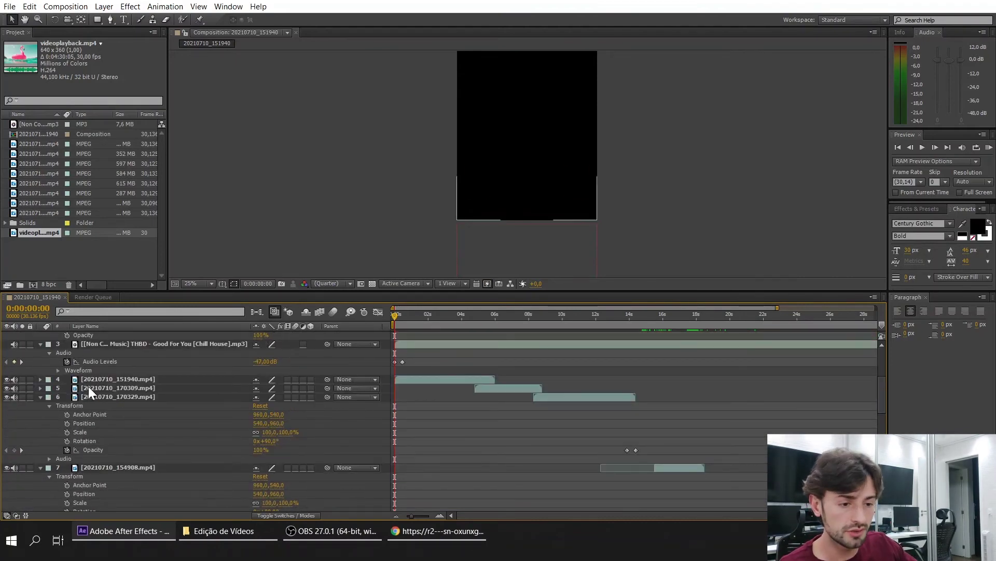
{"action": "left_click_drag", "start_coordinate": [14, 379], "coordinate": [12, 393]}
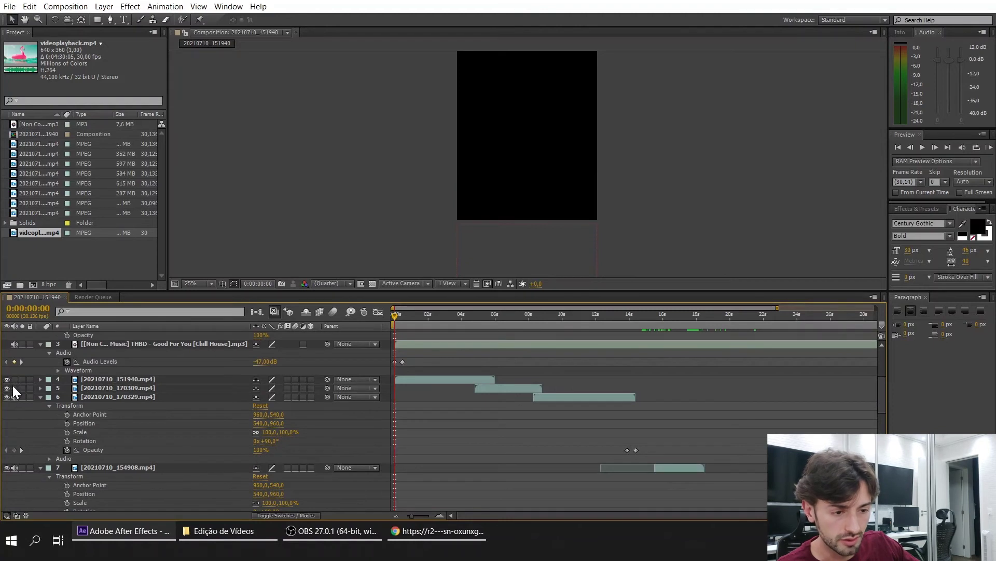
{"action": "left_click", "coordinate": [14, 468]}
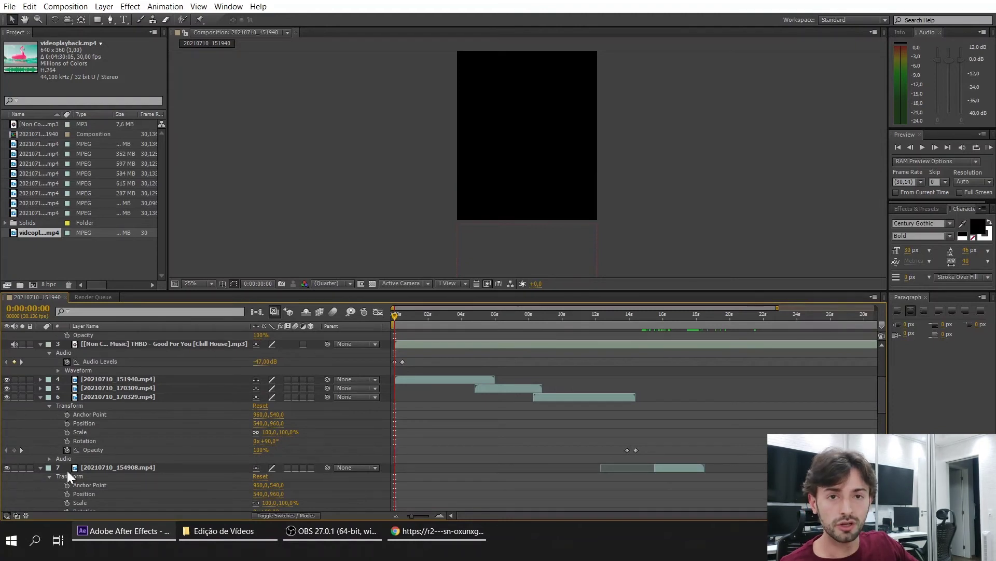
{"action": "scroll", "coordinate": [32, 397], "scroll_direction": "down", "scroll_amount": 4}
{"action": "left_click", "coordinate": [14, 415]}
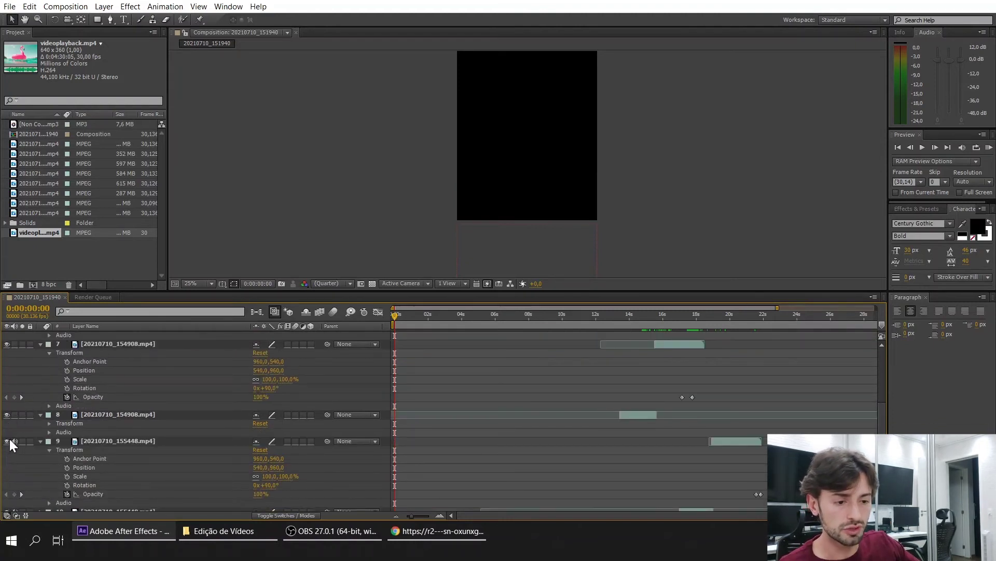
{"action": "left_click", "coordinate": [15, 441]}
{"action": "scroll", "coordinate": [30, 428], "scroll_direction": "down", "scroll_amount": 2}
{"action": "left_click", "coordinate": [14, 450]}
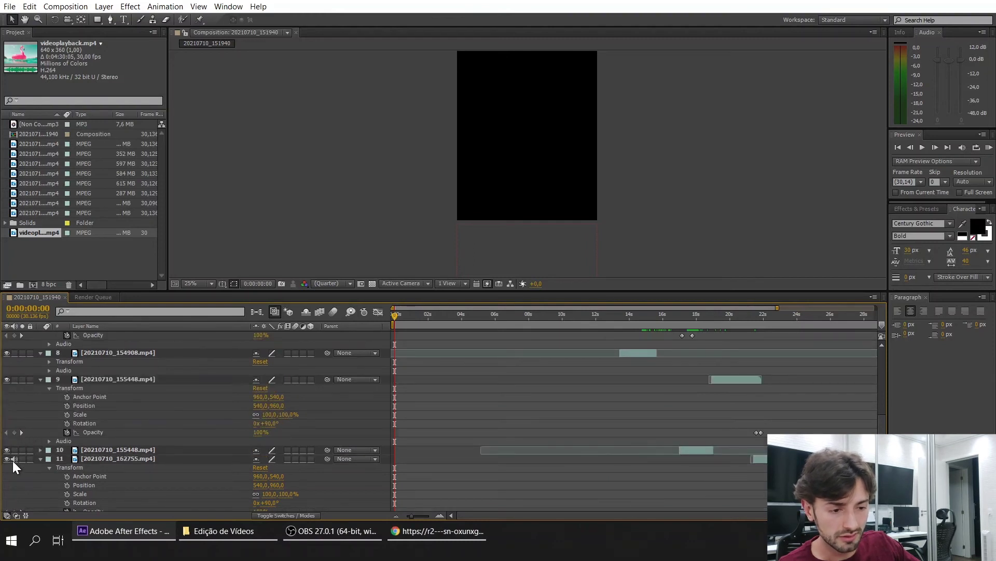
{"action": "left_click", "coordinate": [14, 459]}
{"action": "scroll", "coordinate": [17, 456], "scroll_direction": "down", "scroll_amount": 6}
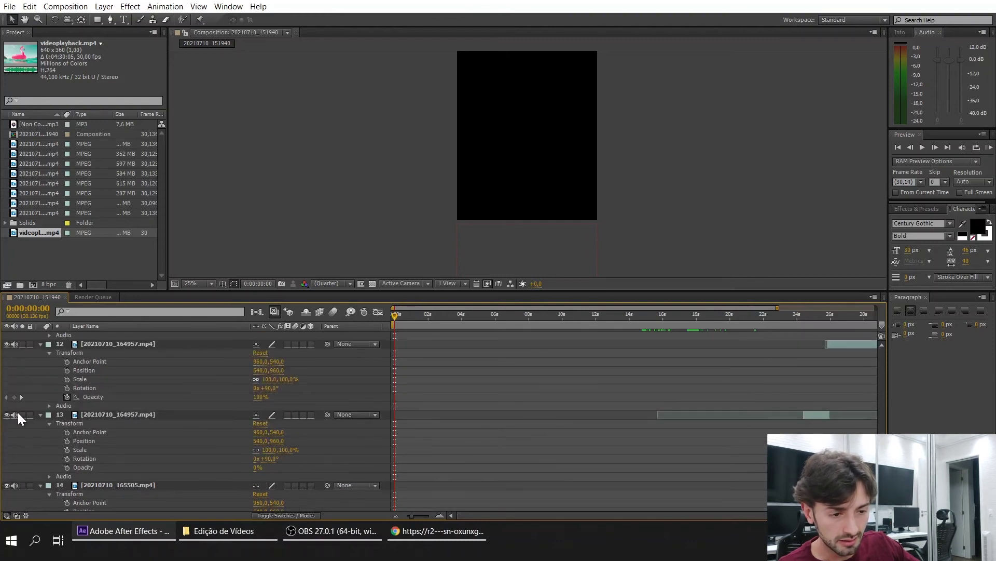
{"action": "left_click", "coordinate": [15, 414]}
{"action": "left_click", "coordinate": [14, 485]}
{"action": "scroll", "coordinate": [54, 460], "scroll_direction": "down", "scroll_amount": 2}
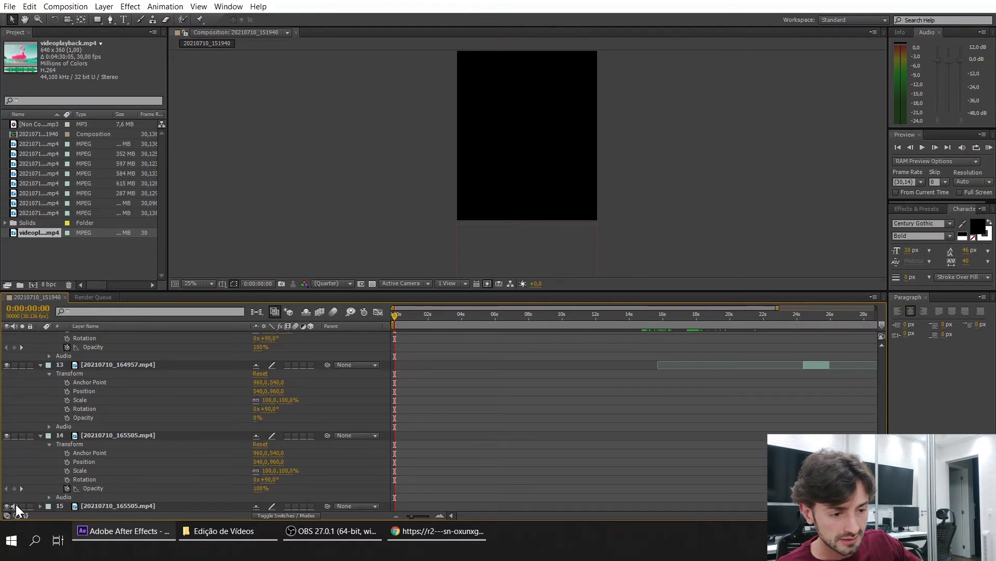
Collapse the properties of layers 14 down to 6, the music, gray solid and caption.
{"action": "left_click", "coordinate": [41, 435]}
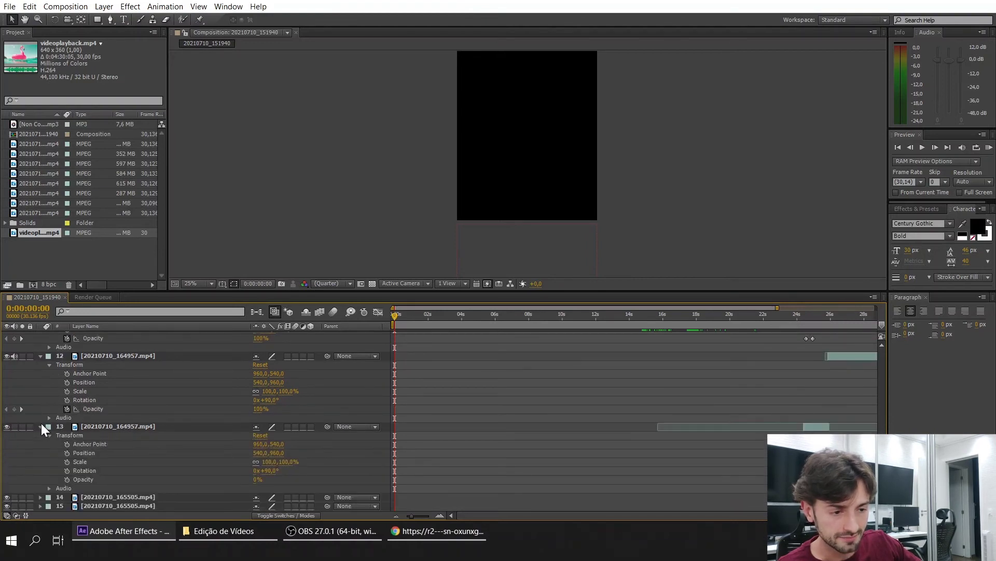
{"action": "left_click", "coordinate": [41, 426]}
{"action": "left_click", "coordinate": [41, 419]}
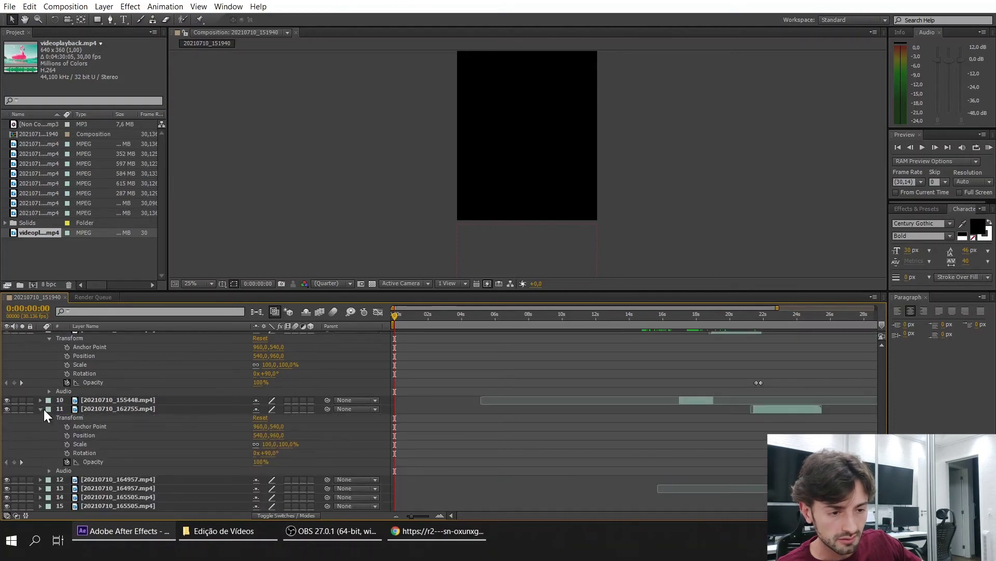
{"action": "left_click", "coordinate": [41, 409]}
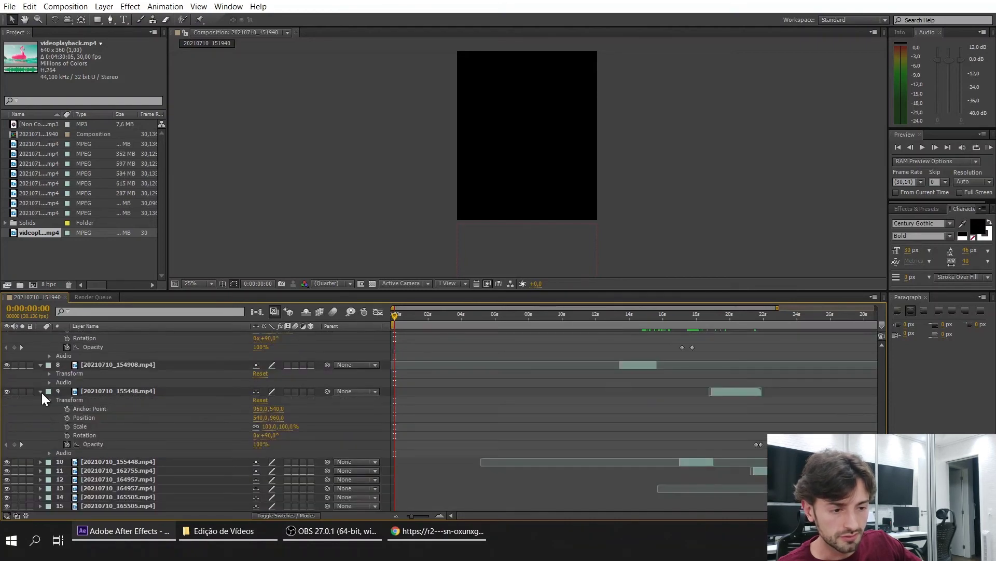
{"action": "left_click", "coordinate": [41, 392]}
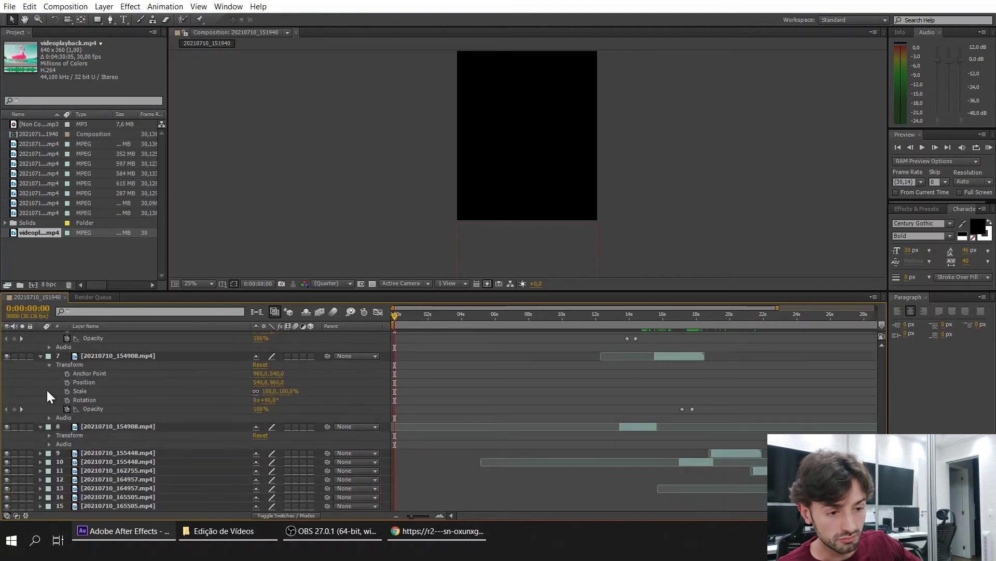
{"action": "left_click", "coordinate": [41, 426]}
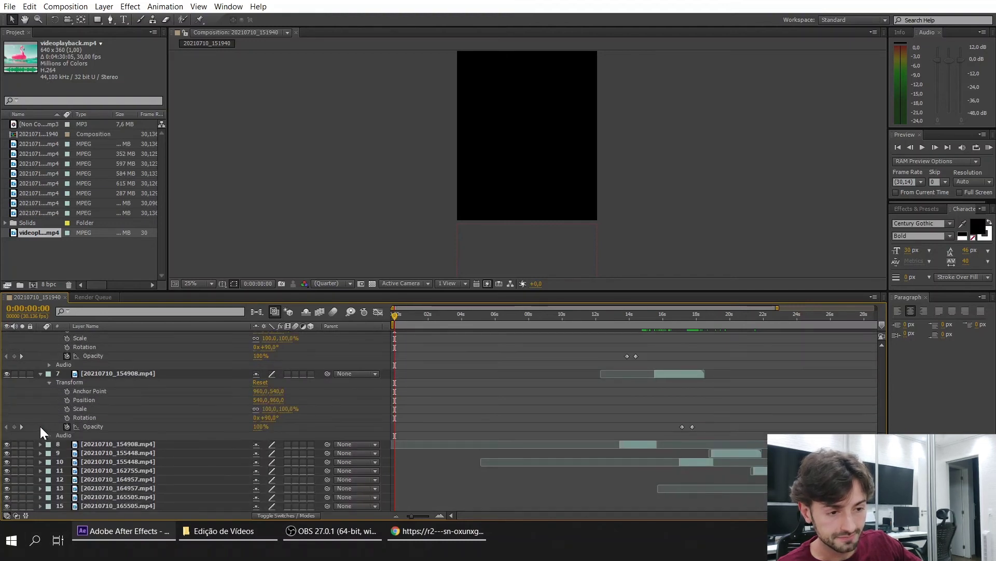
{"action": "left_click", "coordinate": [40, 375]}
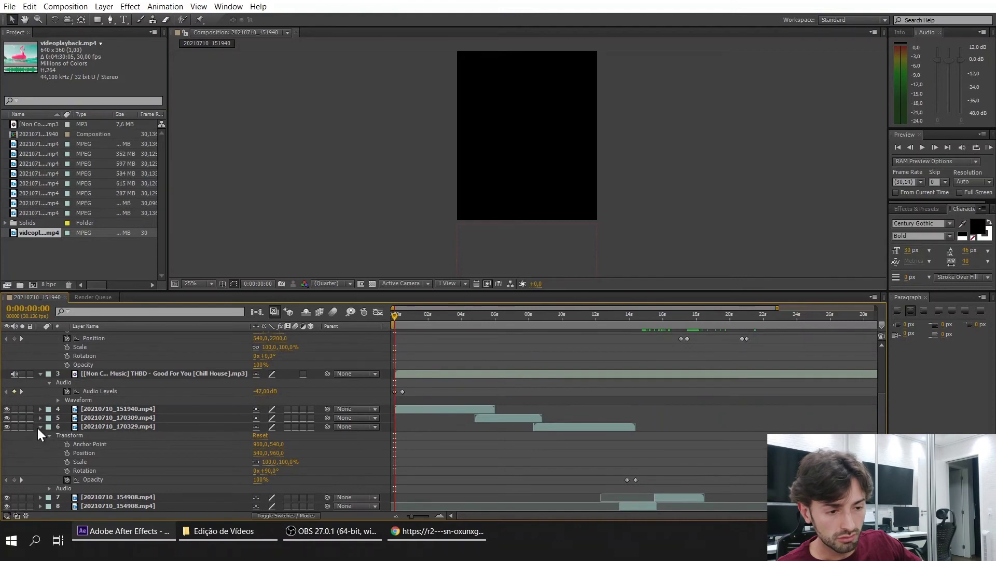
{"action": "left_click", "coordinate": [40, 427]}
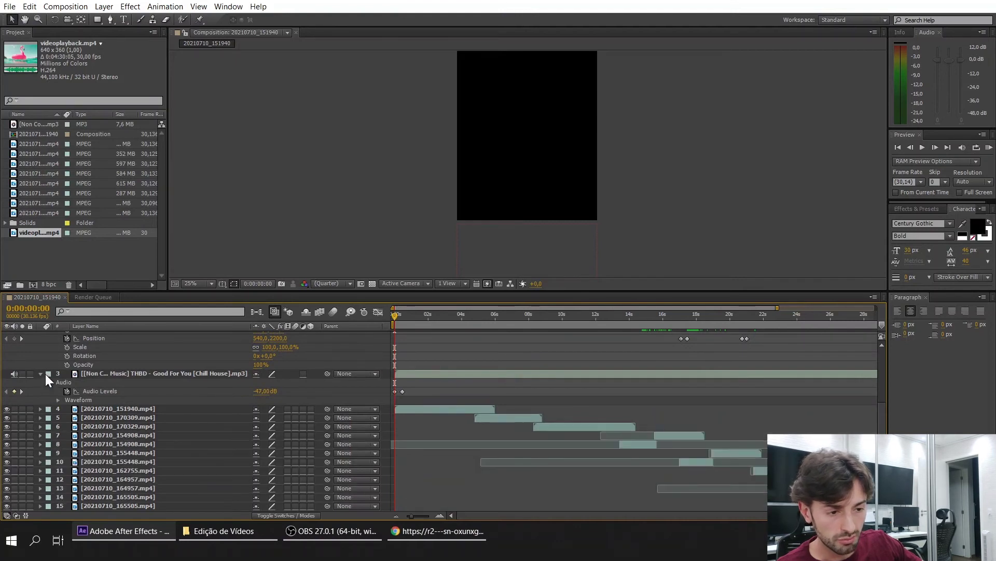
{"action": "left_click", "coordinate": [40, 374]}
{"action": "scroll", "coordinate": [46, 377], "scroll_direction": "up", "scroll_amount": 3}
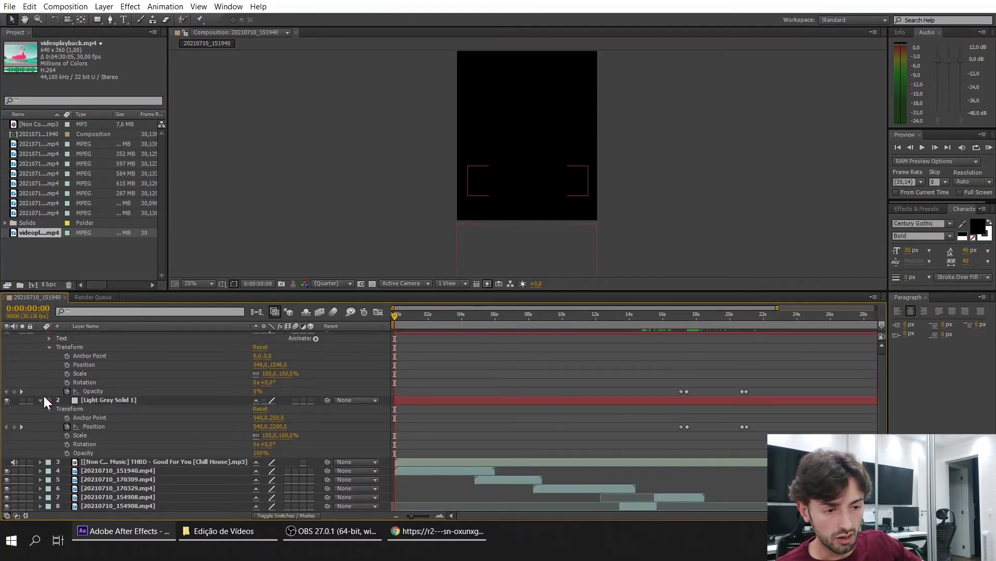
{"action": "left_click", "coordinate": [40, 400]}
{"action": "scroll", "coordinate": [44, 346], "scroll_direction": "up", "scroll_amount": 1}
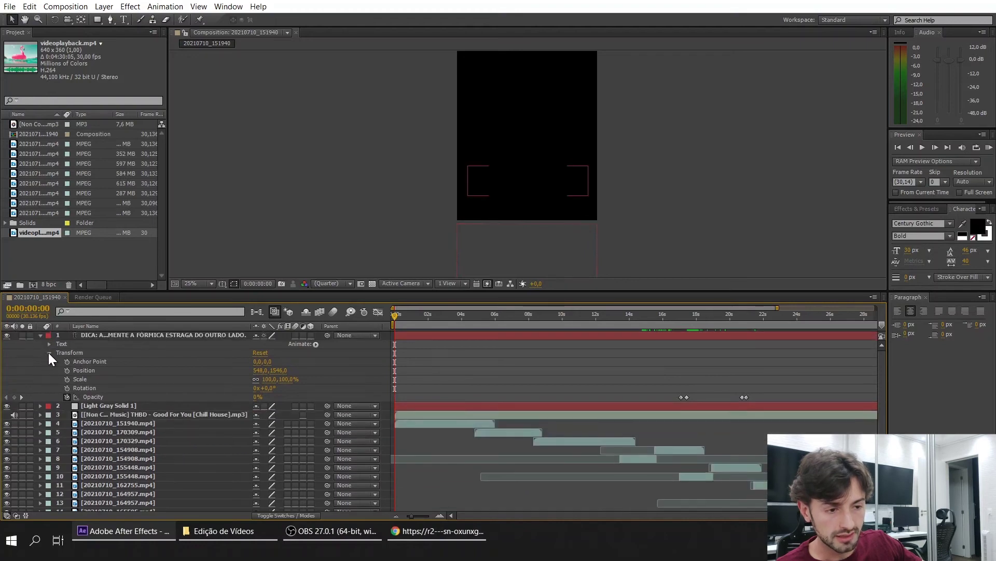
{"action": "left_click", "coordinate": [39, 335]}
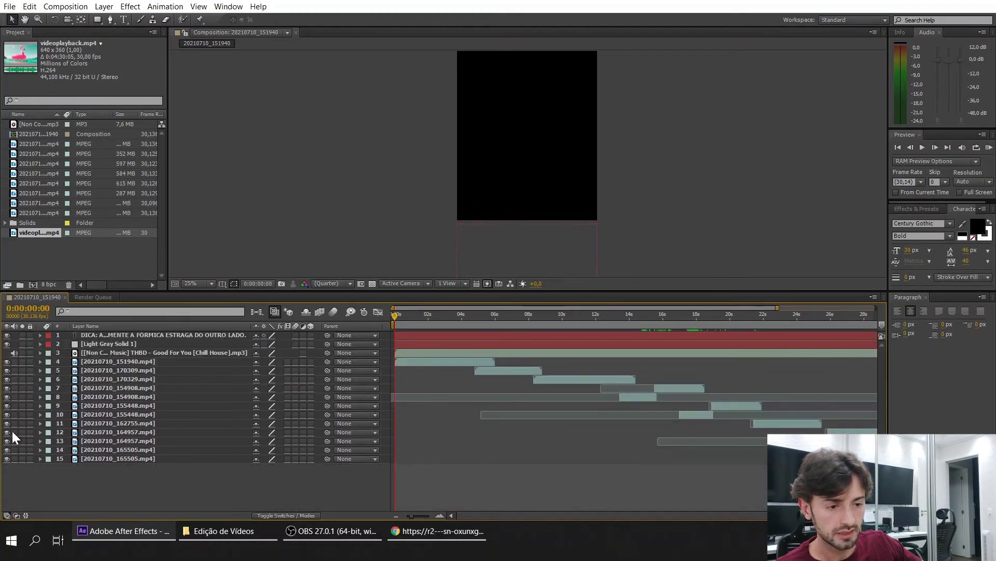
Save the project and add the composition to the render queue.
{"action": "left_click", "coordinate": [14, 5]}
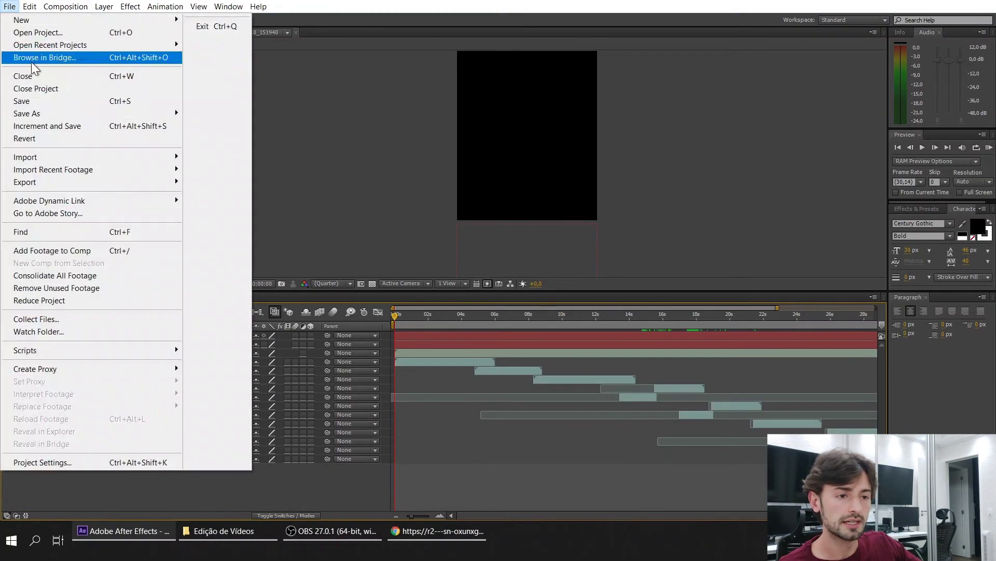
{"action": "left_click", "coordinate": [31, 98]}
{"action": "left_click", "coordinate": [77, 6]}
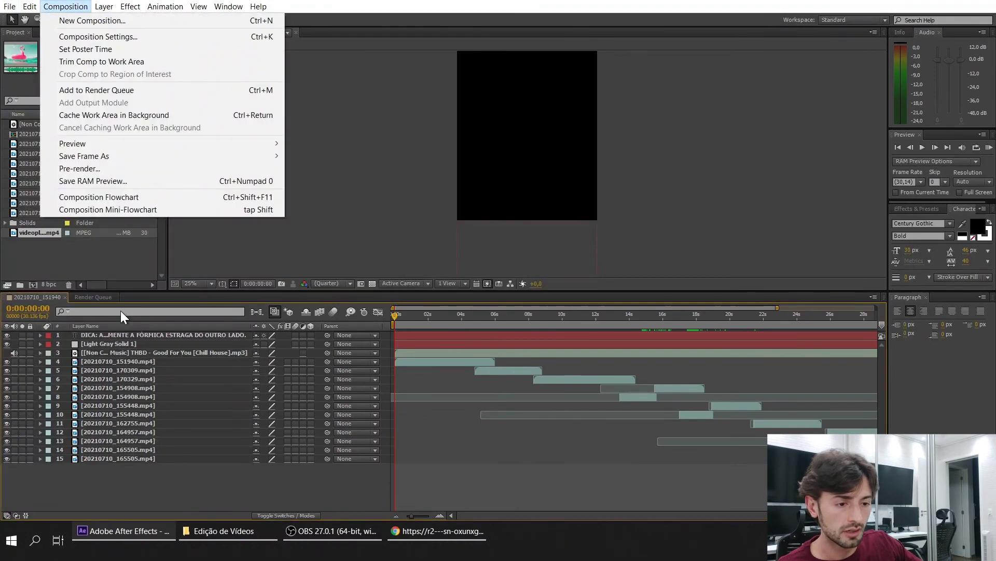
{"action": "left_click", "coordinate": [120, 310]}
{"action": "left_click", "coordinate": [104, 297]}
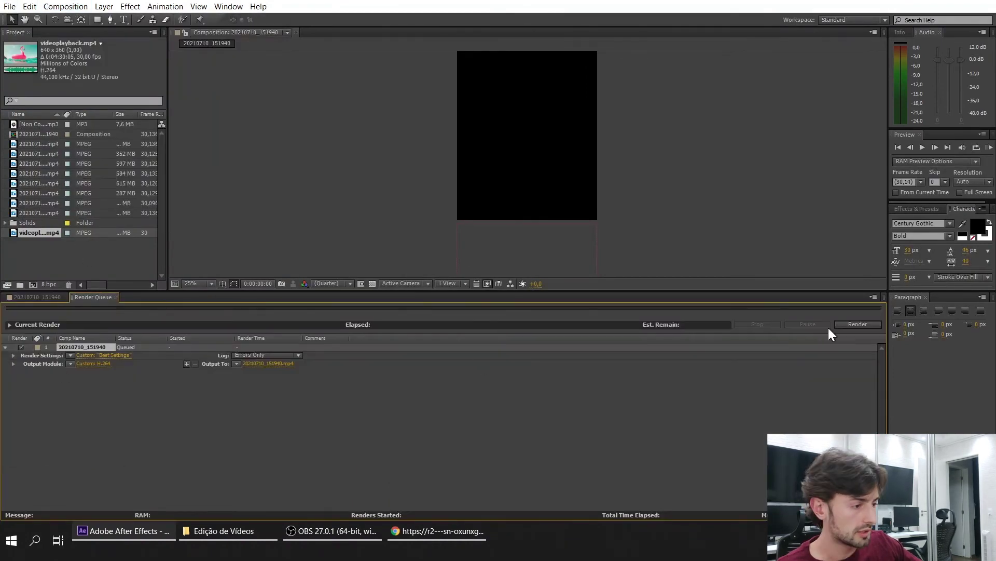
Name the output file 'Video Pronto' and render the composition.
{"action": "left_click", "coordinate": [266, 363]}
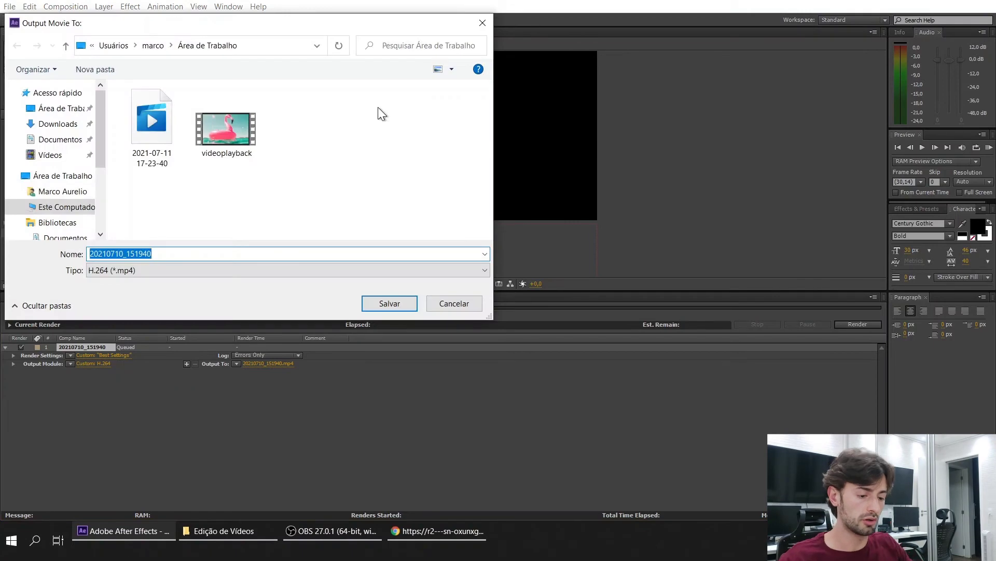
{"action": "type", "text": "Video Pronto"}
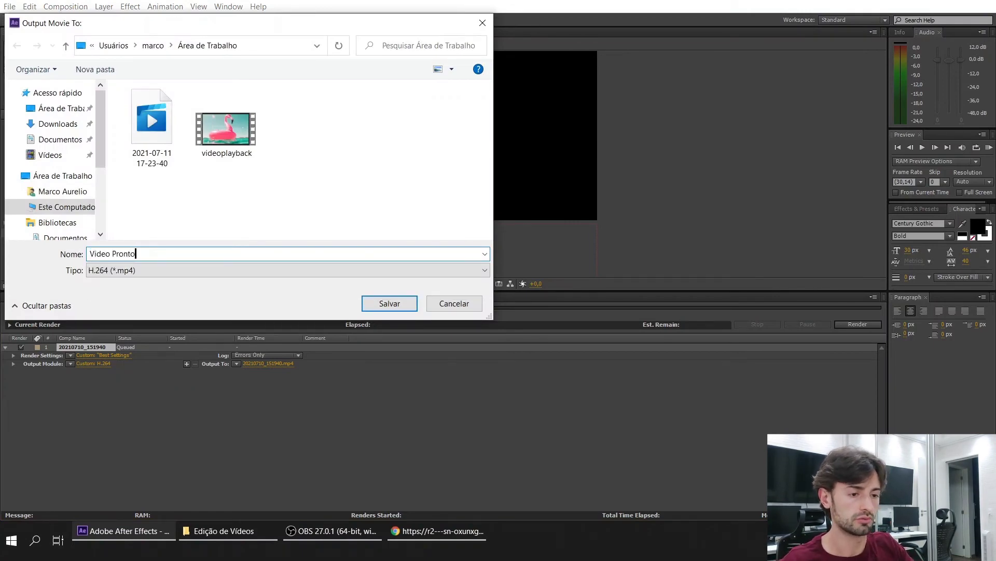
{"action": "key", "text": "Return"}
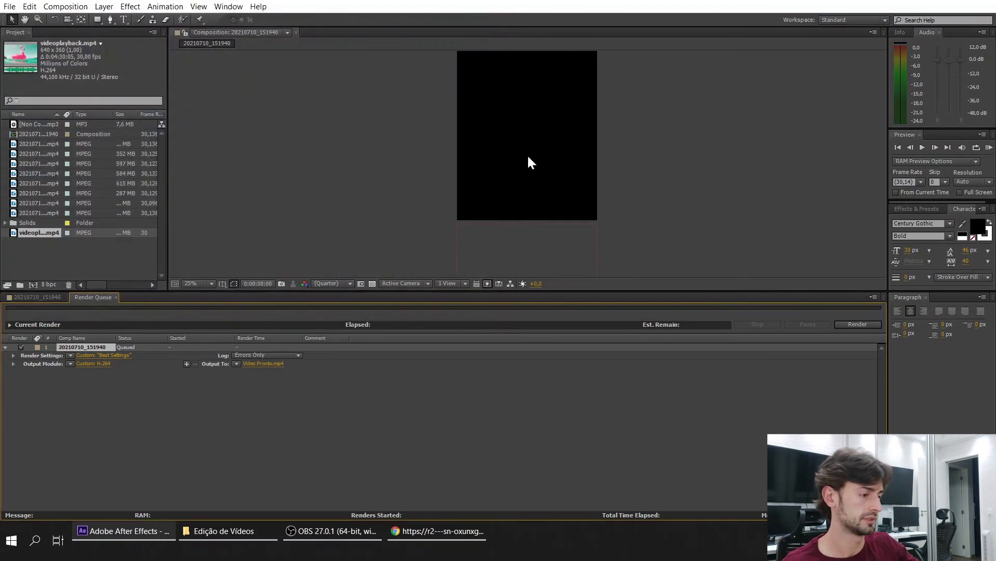
{"action": "left_click", "coordinate": [859, 324]}
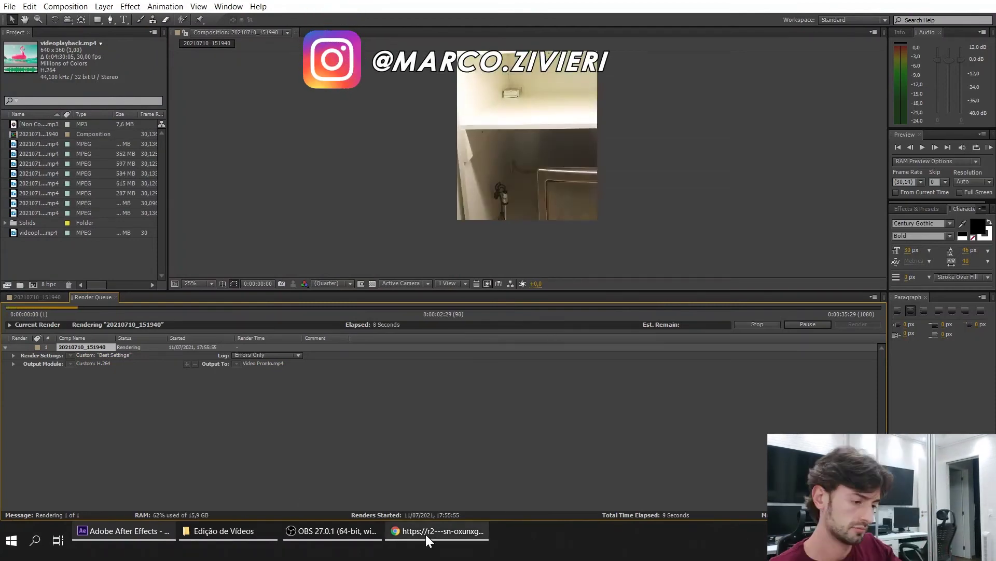
{"action": "left_click", "coordinate": [480, 457]}
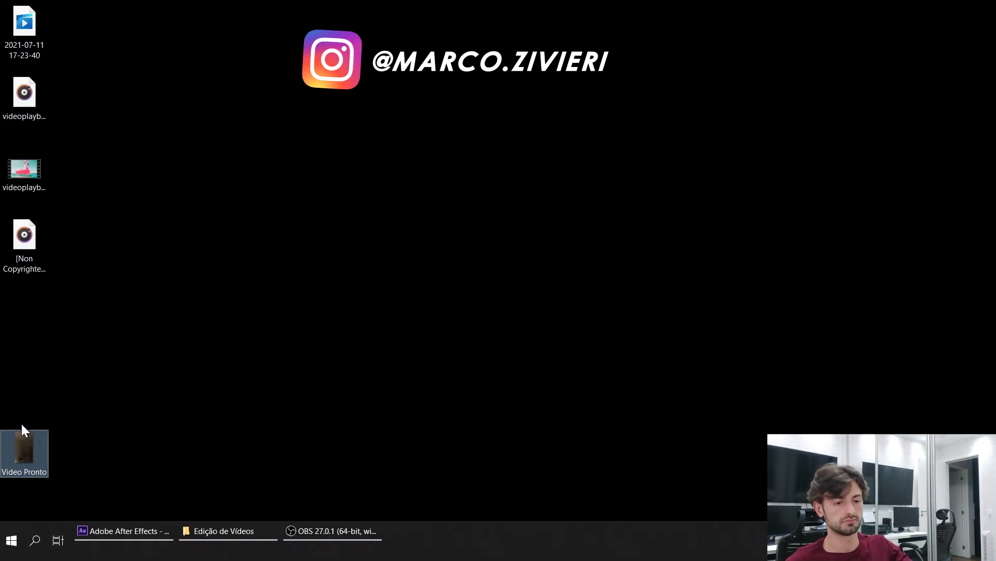
Play Video Pronto in Filmes e TV, pausing once, then minimize the player.
{"action": "double_click", "coordinate": [31, 451]}
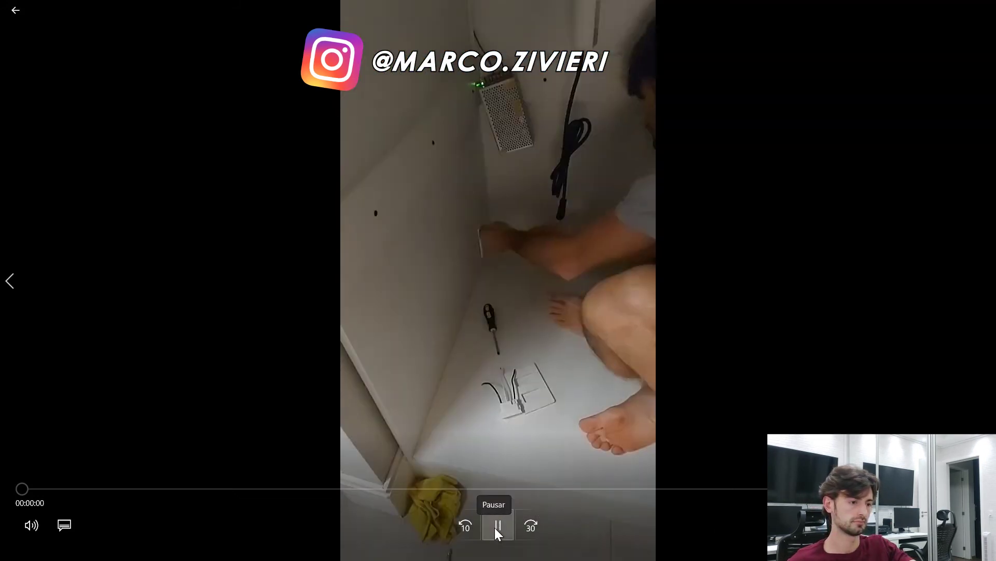
{"action": "left_click", "coordinate": [497, 527]}
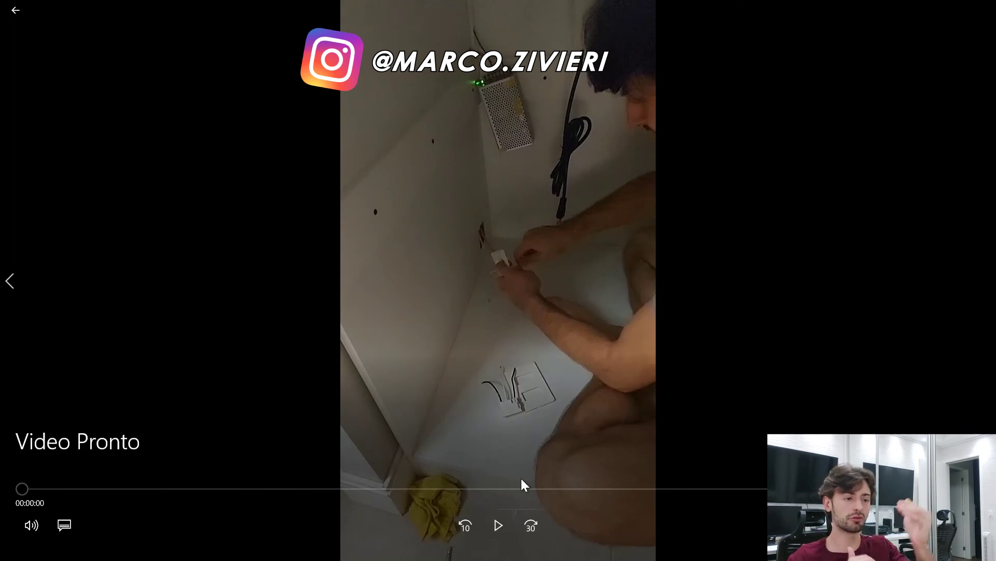
{"action": "left_click", "coordinate": [511, 523]}
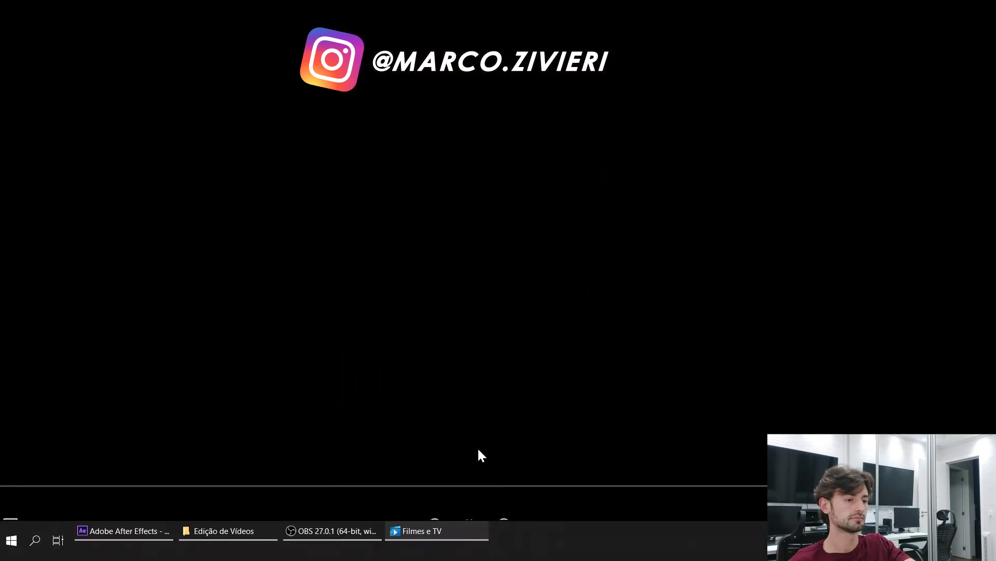
{"action": "mouse_move", "coordinate": [636, 437]}
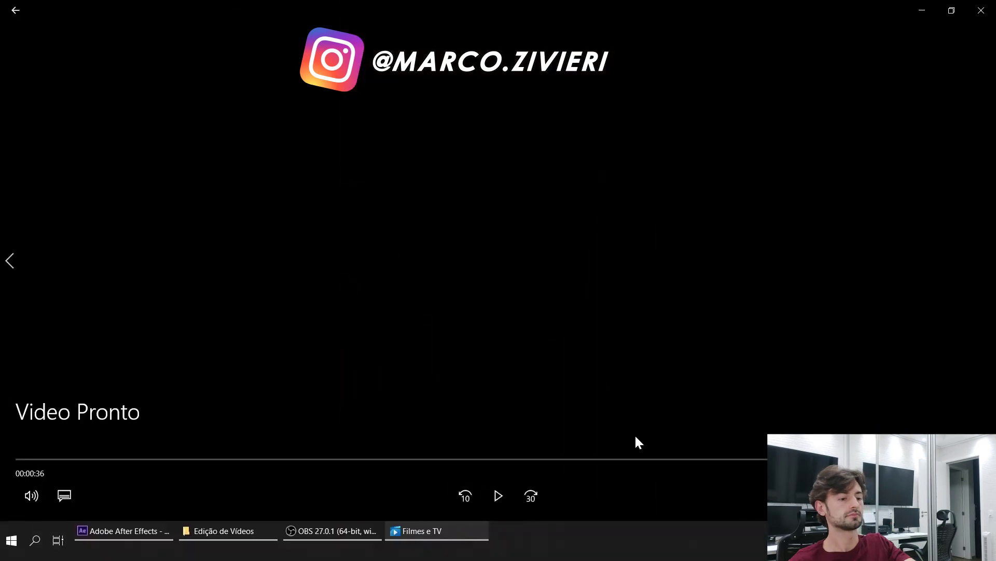
{"action": "left_click", "coordinate": [924, 9]}
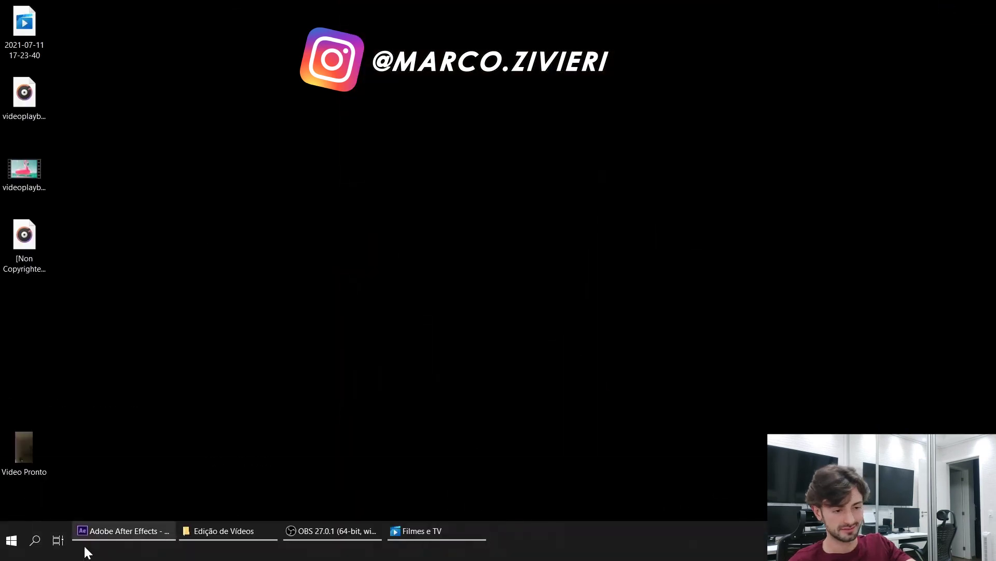
Remove the finished render from the queue and return to the composition at about 19 seconds.
{"action": "left_click", "coordinate": [111, 534]}
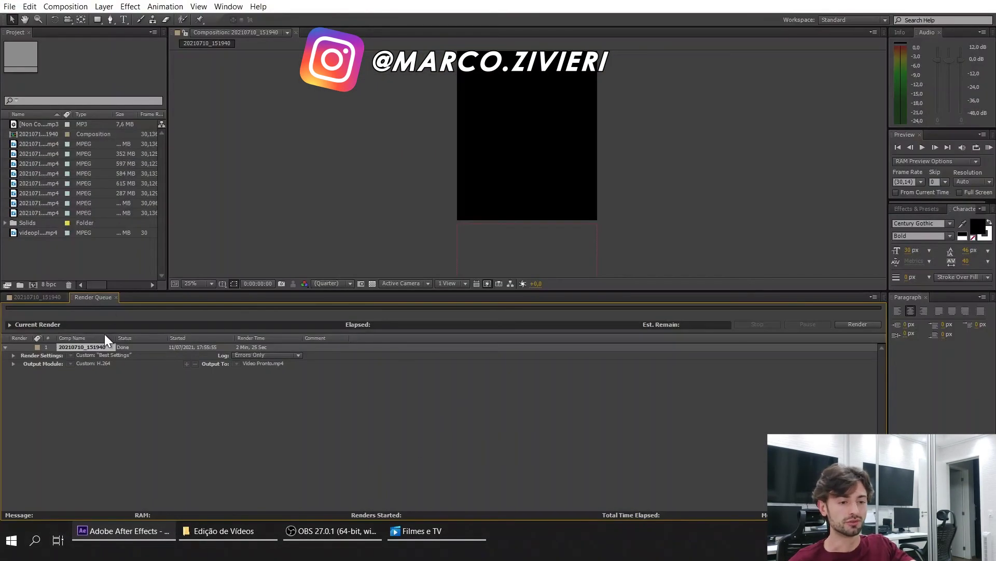
{"action": "key", "text": "Delete"}
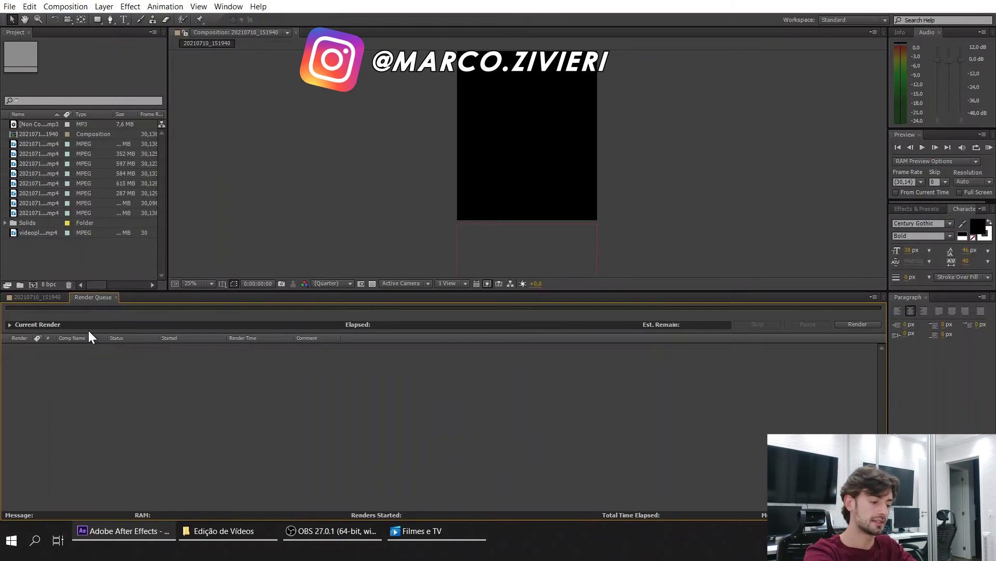
{"action": "left_click", "coordinate": [45, 297]}
{"action": "left_click_drag", "start_coordinate": [693, 314], "coordinate": [814, 314]}
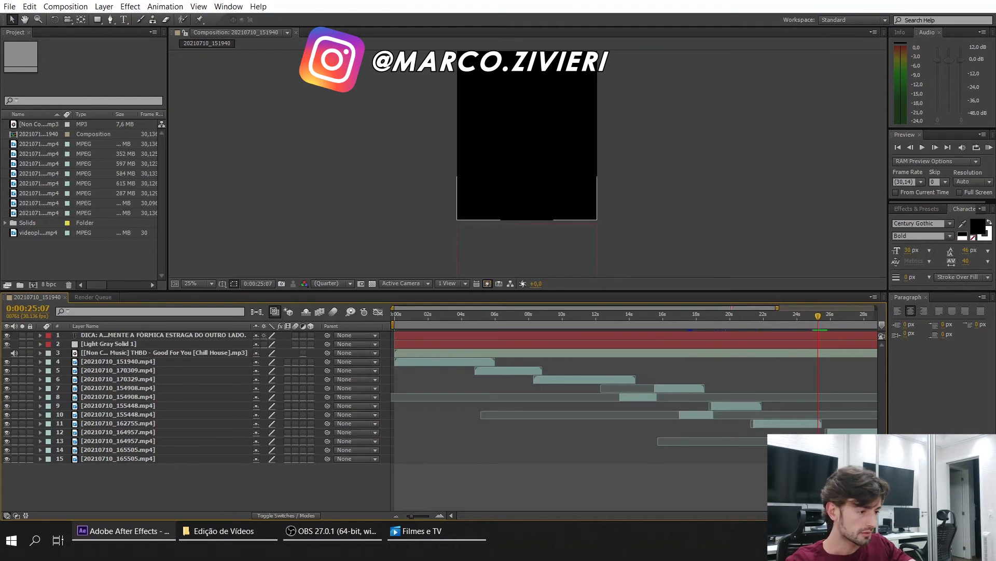
Raise layer 13's clip opacity from 0% to 100%.
{"action": "left_click", "coordinate": [335, 441]}
{"action": "left_click", "coordinate": [41, 440]}
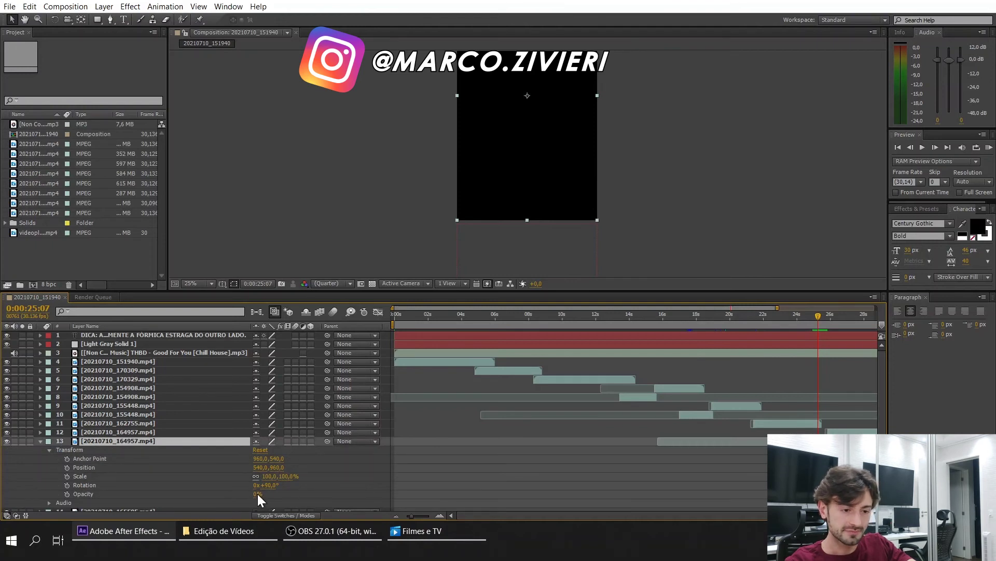
{"action": "left_click_drag", "start_coordinate": [258, 494], "coordinate": [347, 493]}
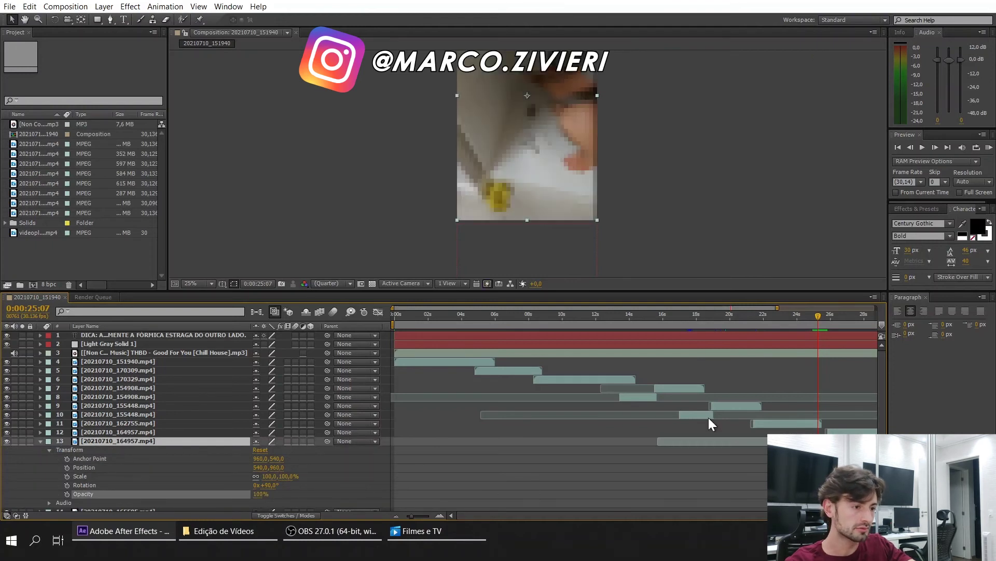
Preview the composition, then jump to about 12 seconds.
{"action": "mouse_move", "coordinate": [819, 316]}
{"action": "left_mouse_down"}
{"action": "mouse_move", "coordinate": [803, 315]}
{"action": "mouse_move", "coordinate": [821, 316]}
{"action": "left_mouse_up"}
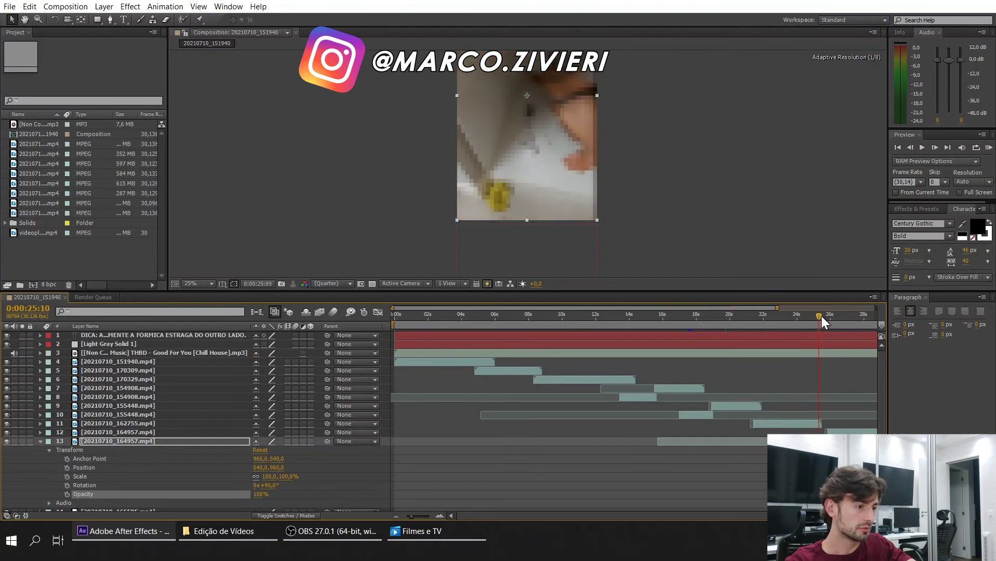
{"action": "key", "text": "space"}
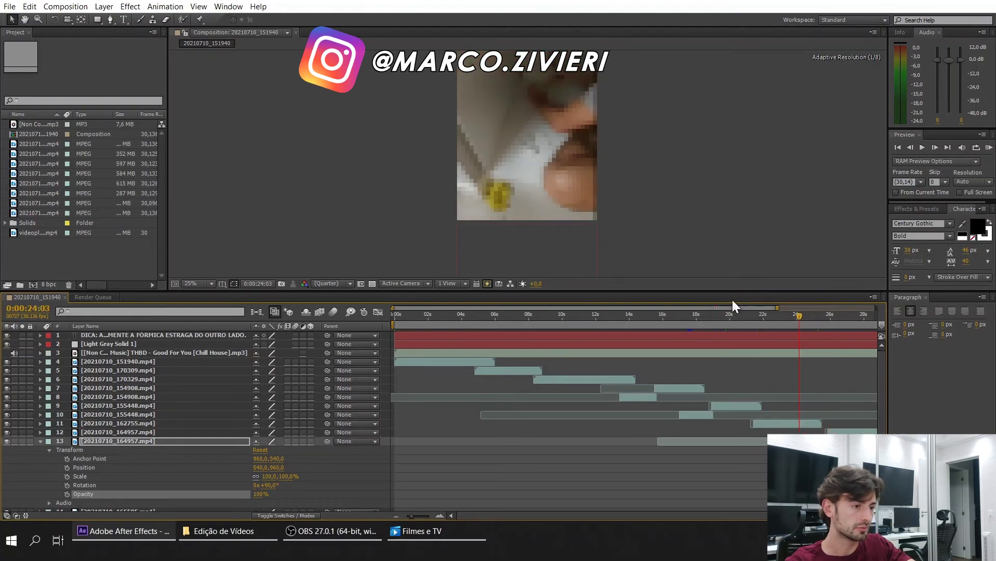
{"action": "left_click", "coordinate": [499, 276]}
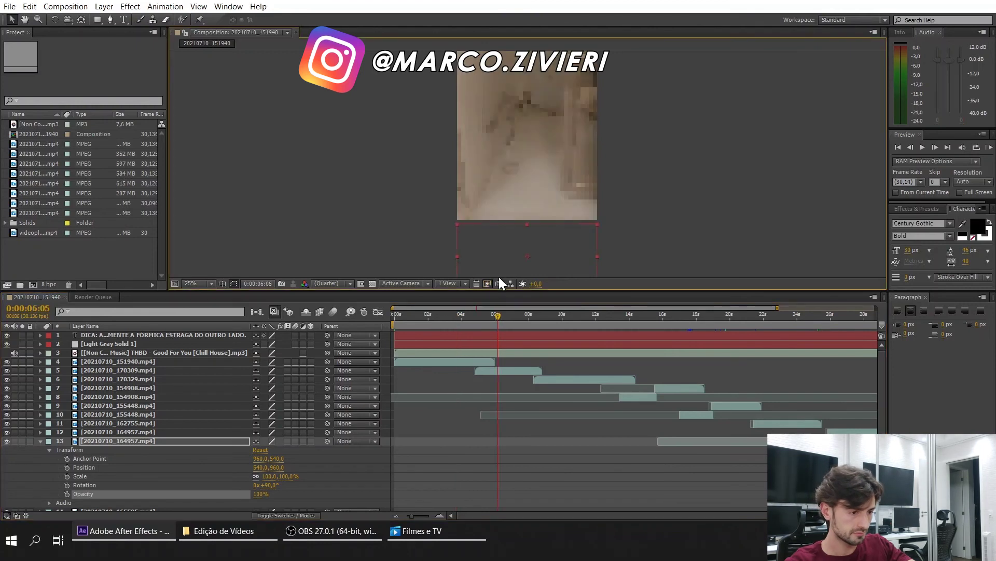
{"action": "left_click", "coordinate": [647, 190]}
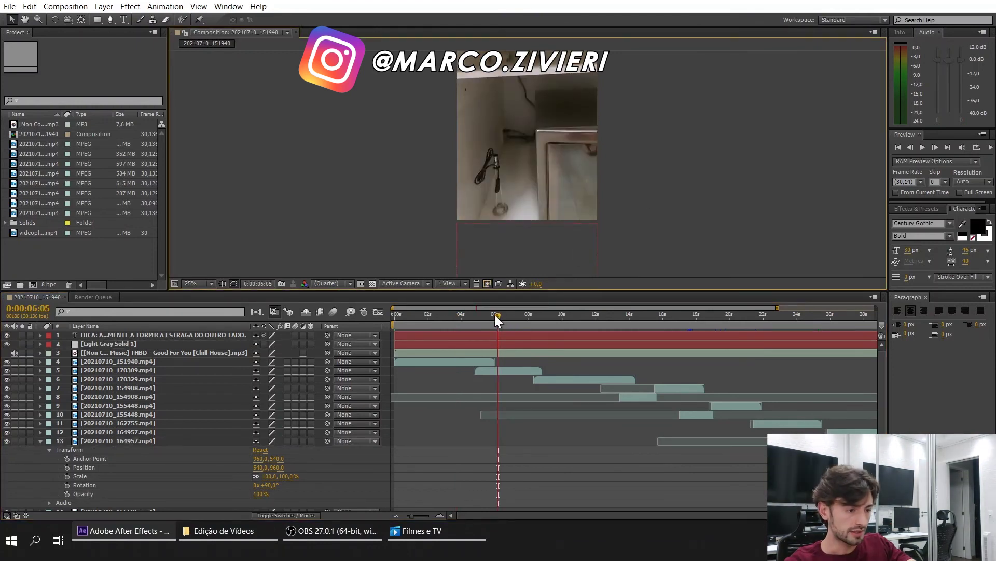
{"action": "left_click_drag", "start_coordinate": [494, 314], "coordinate": [693, 315]}
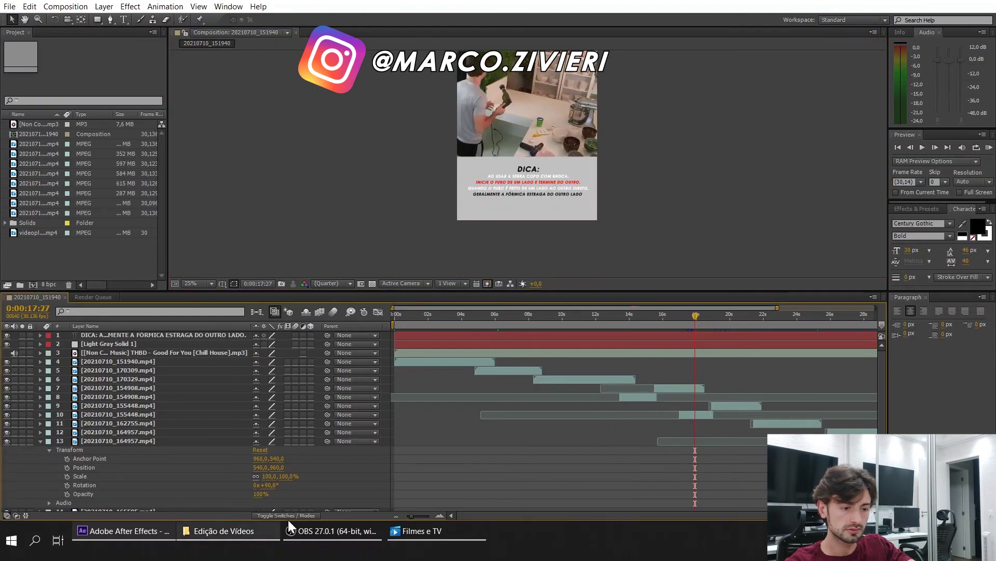
Reveal the caption and box keyframes and make the caption finish fading in slightly earlier.
{"action": "left_click_drag", "start_coordinate": [410, 516], "coordinate": [426, 518]}
{"action": "left_click", "coordinate": [41, 344]}
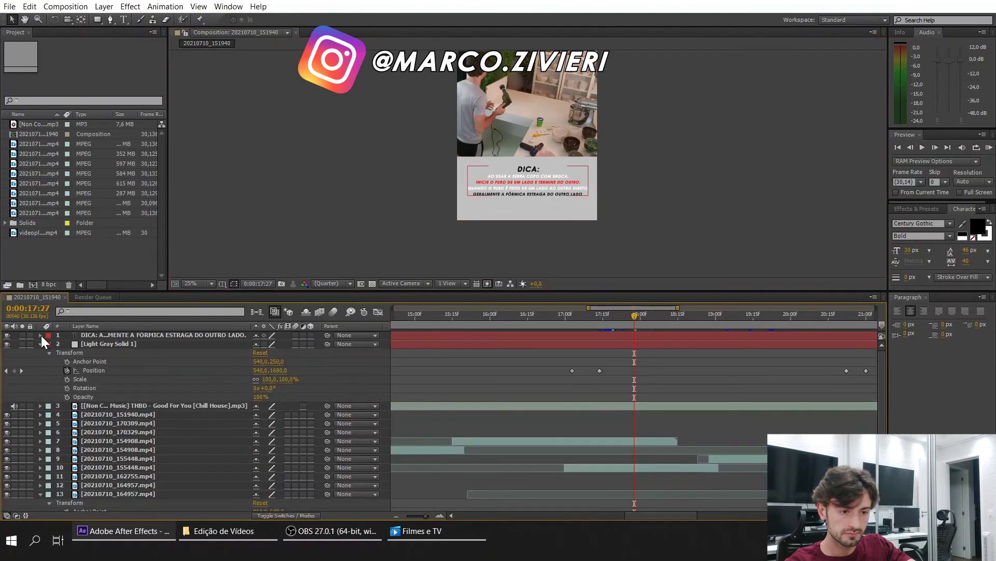
{"action": "left_click", "coordinate": [41, 335]}
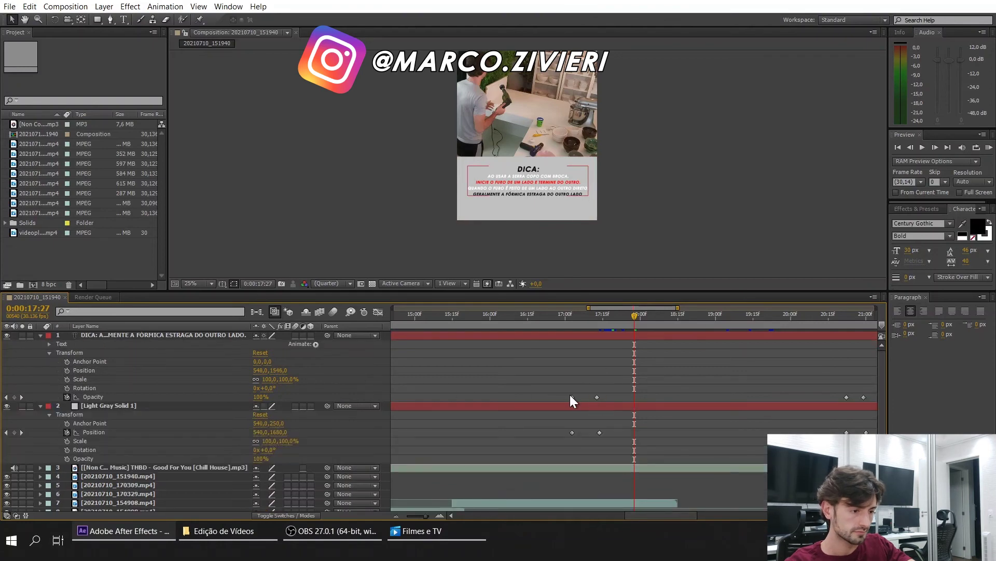
{"action": "left_click_drag", "start_coordinate": [596, 312], "coordinate": [557, 313]}
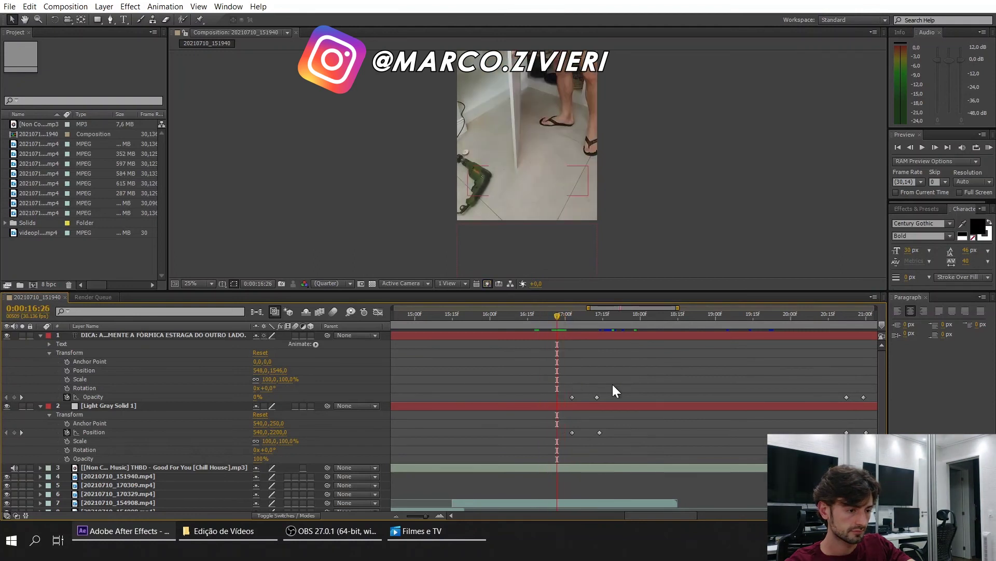
{"action": "left_click_drag", "start_coordinate": [613, 384], "coordinate": [550, 396]}
{"action": "left_click", "coordinate": [569, 395]}
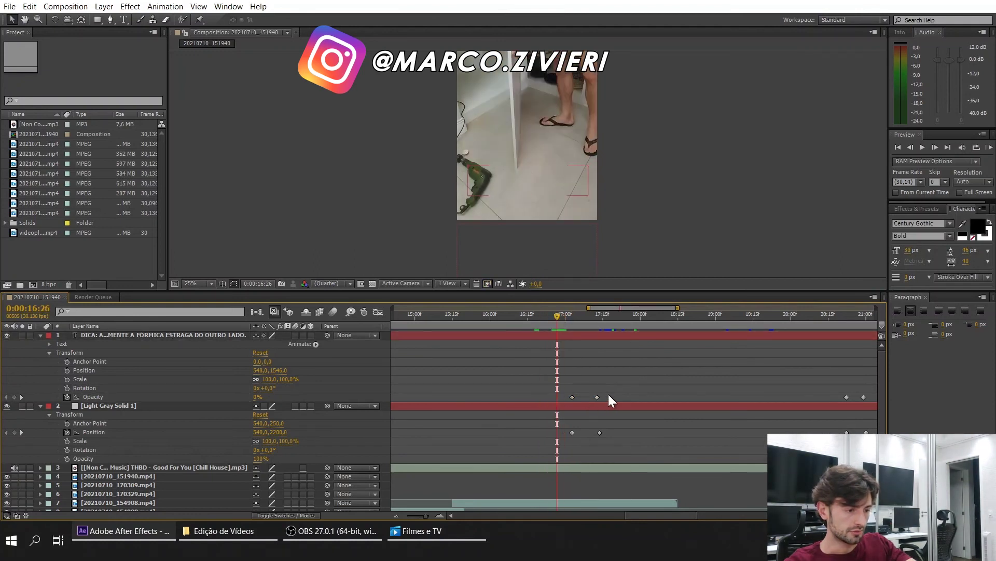
{"action": "left_click", "coordinate": [574, 395]}
{"action": "left_click_drag", "start_coordinate": [622, 392], "coordinate": [571, 398]}
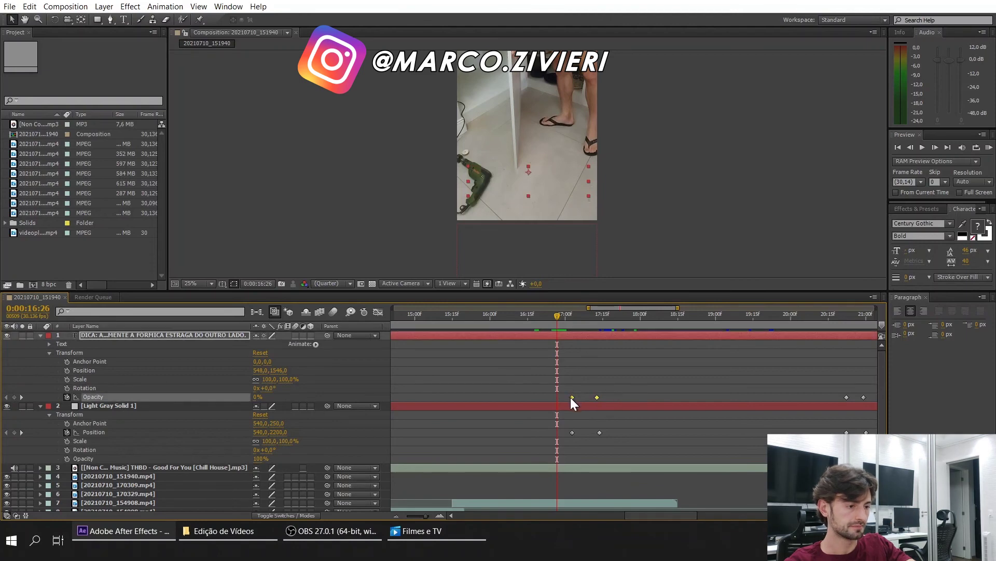
{"action": "left_click", "coordinate": [614, 376]}
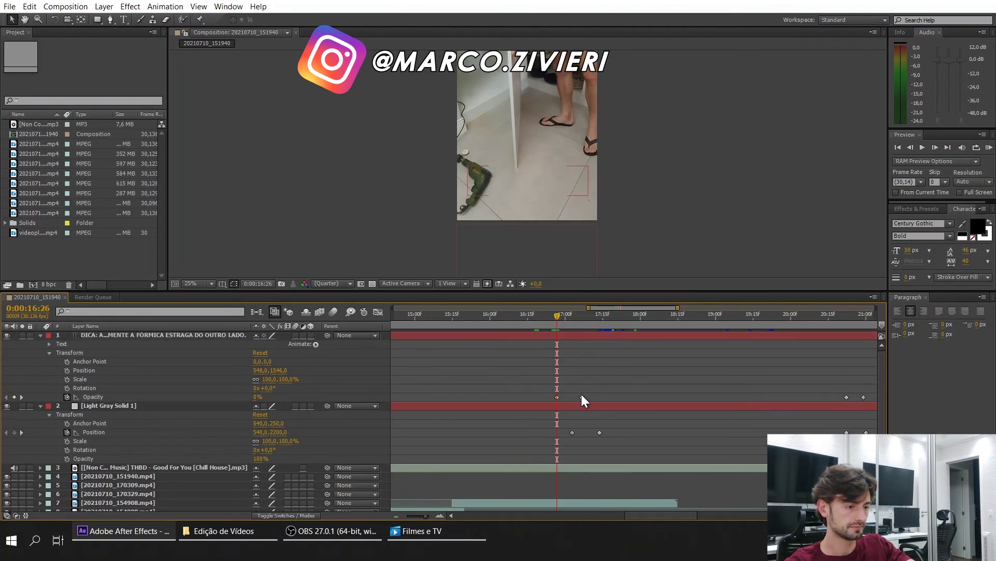
{"action": "left_click_drag", "start_coordinate": [582, 397], "coordinate": [576, 397]}
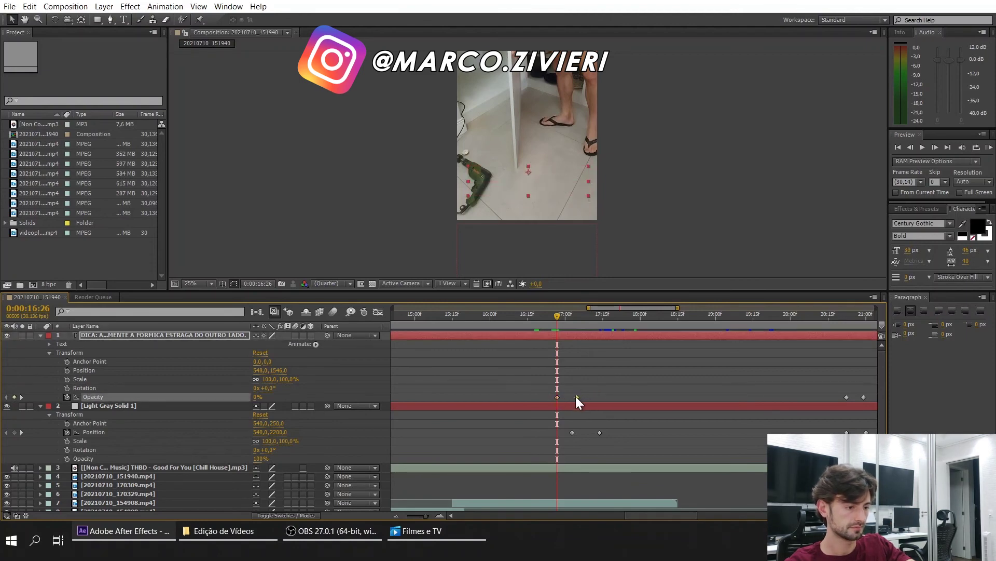
Align the gray box's slide-in and final Position keyframes with the caption's fade keyframes.
{"action": "left_click", "coordinate": [571, 432]}
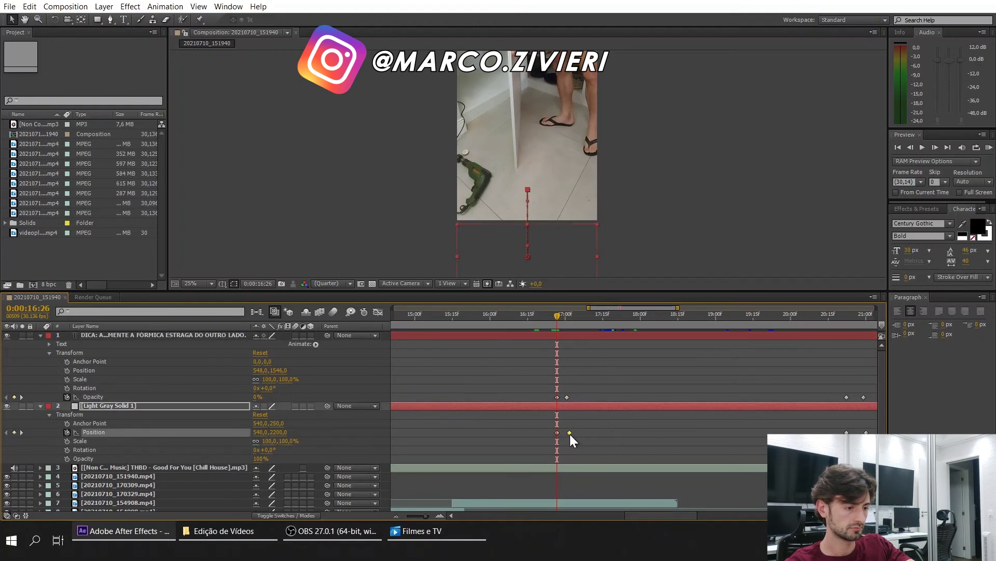
{"action": "left_click_drag", "start_coordinate": [570, 433], "coordinate": [567, 433]}
{"action": "left_click_drag", "start_coordinate": [840, 320], "coordinate": [858, 326]}
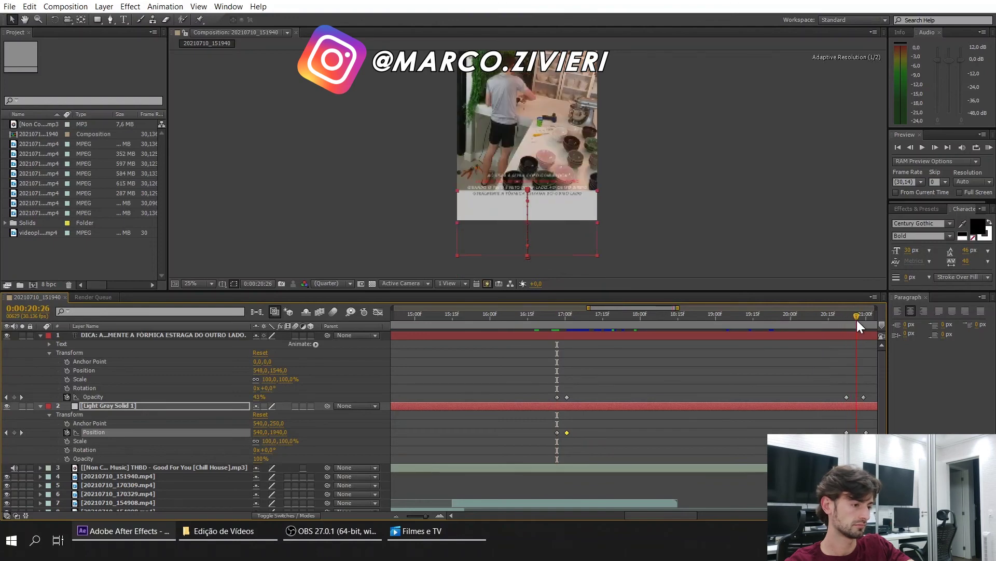
{"action": "left_click", "coordinate": [862, 398]}
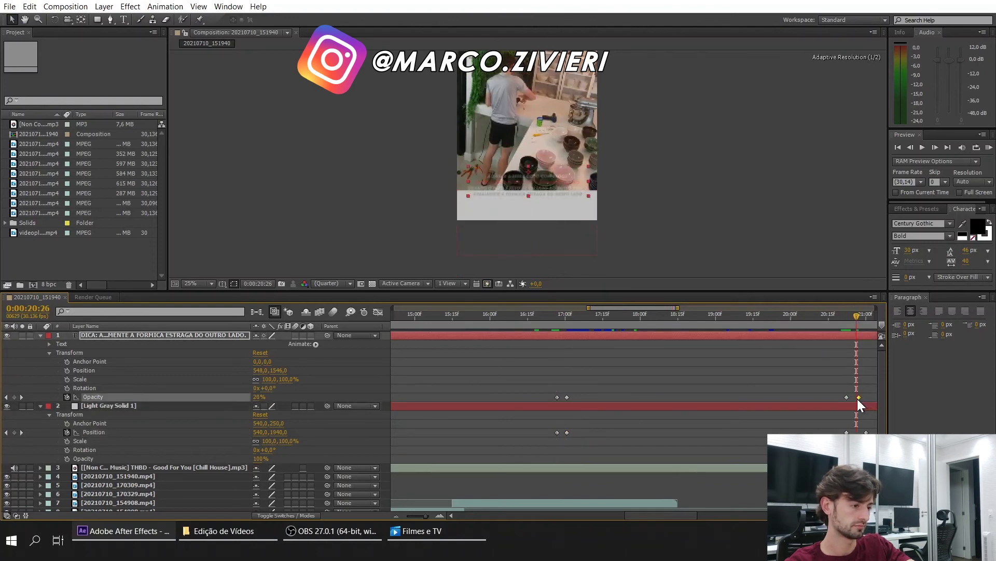
{"action": "left_click_drag", "start_coordinate": [866, 432], "coordinate": [861, 432]}
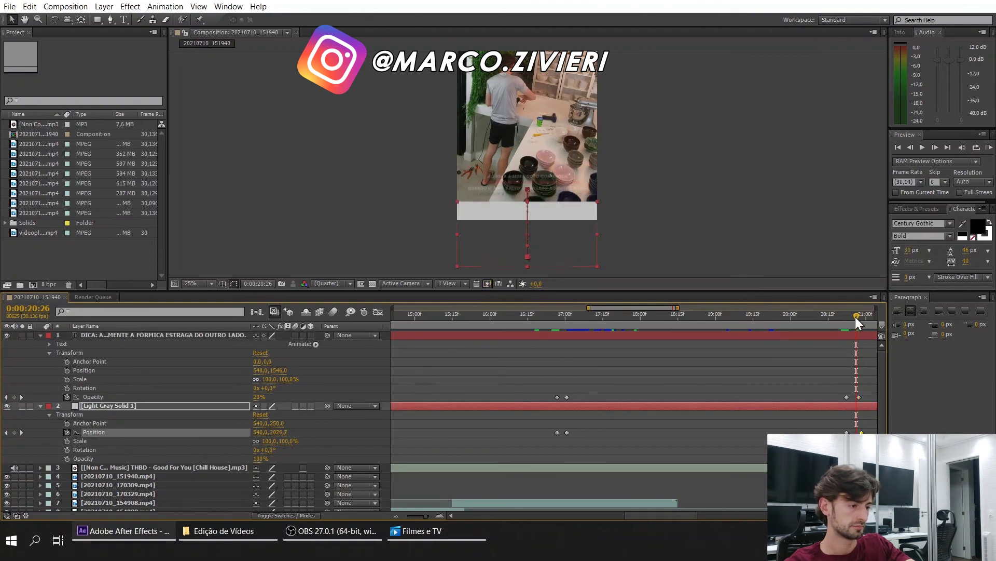
Return to about ten seconds and bring up actions for the first video clip layer.
{"action": "left_click_drag", "start_coordinate": [856, 317], "coordinate": [406, 516]}
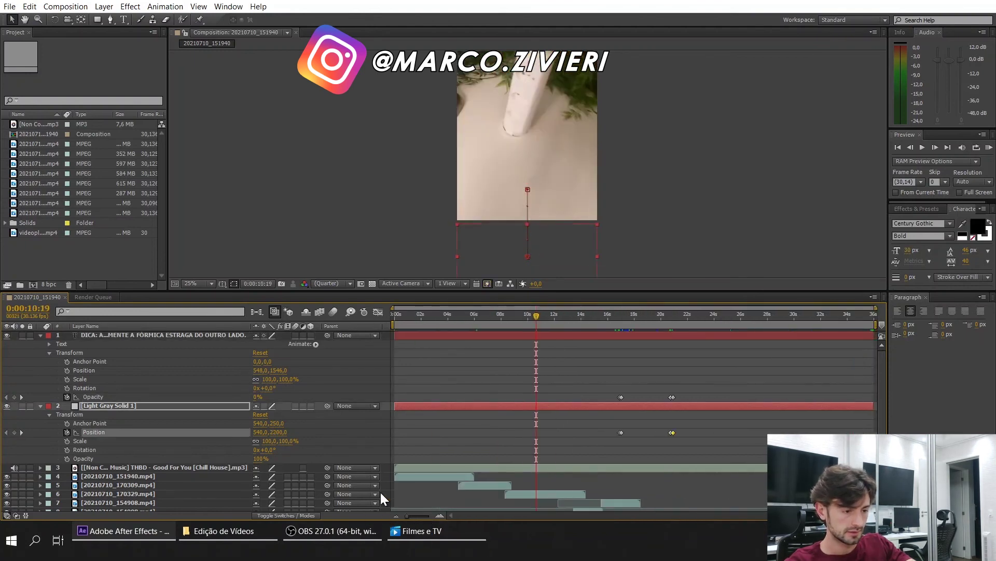
{"action": "left_click", "coordinate": [130, 476]}
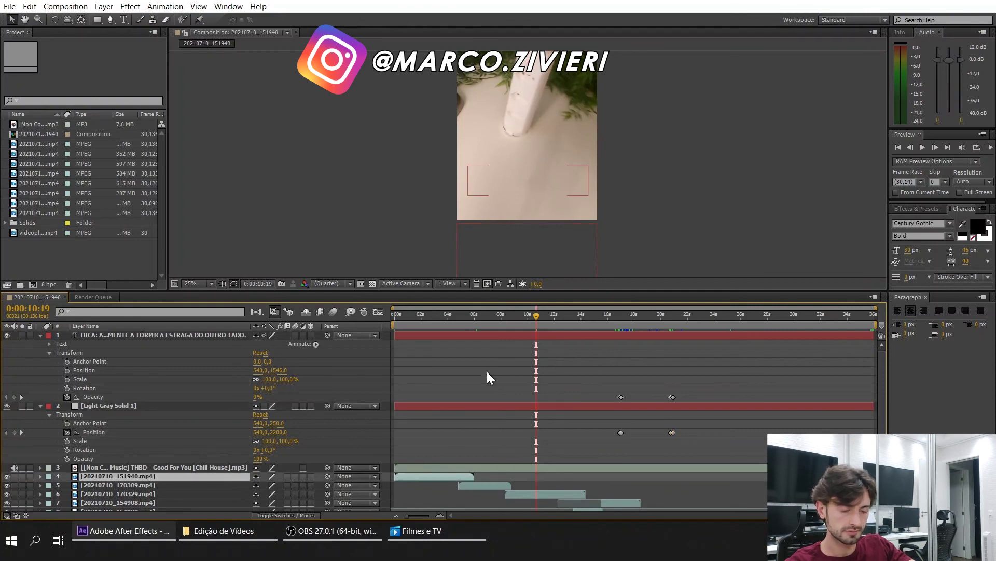
{"action": "right_click", "coordinate": [441, 477]}
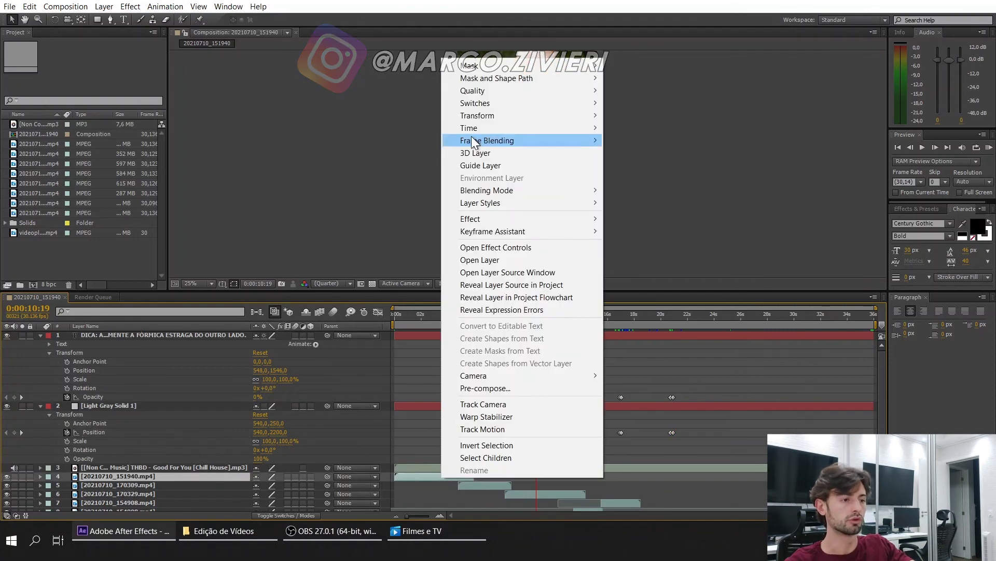
Time-stretch the first video clip with a stretch factor of 80%.
{"action": "mouse_move", "coordinate": [472, 132]}
{"action": "left_click", "coordinate": [693, 153]}
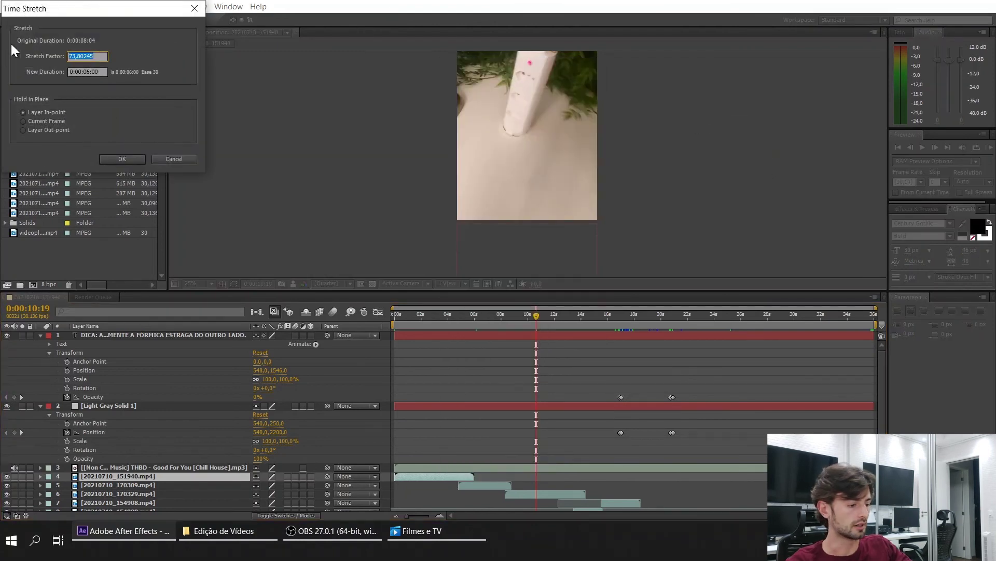
{"action": "type", "text": "80"}
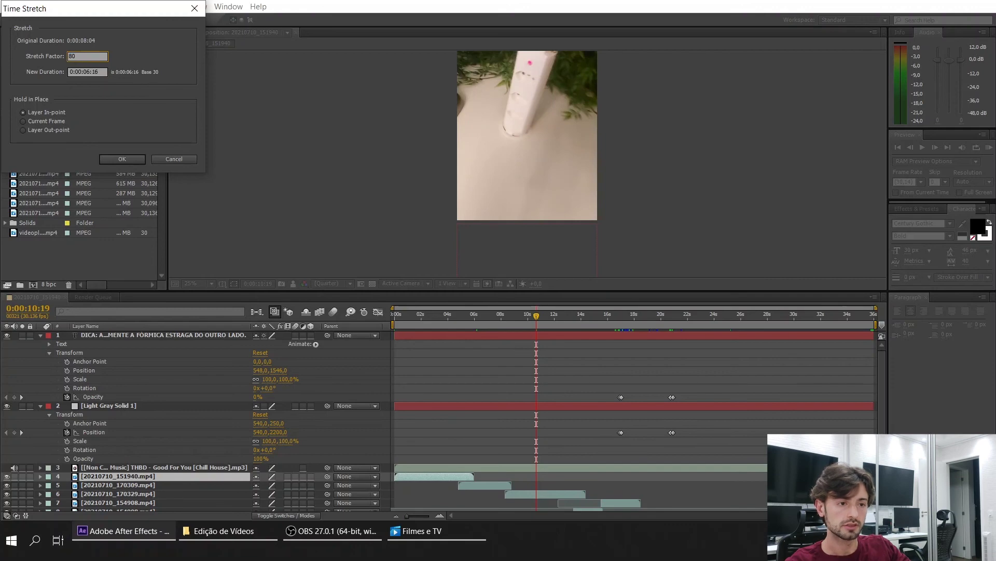
{"action": "key", "text": "Return"}
Time-stretch the second video clip layer with a stretch factor of 68%.
{"action": "left_click", "coordinate": [471, 482]}
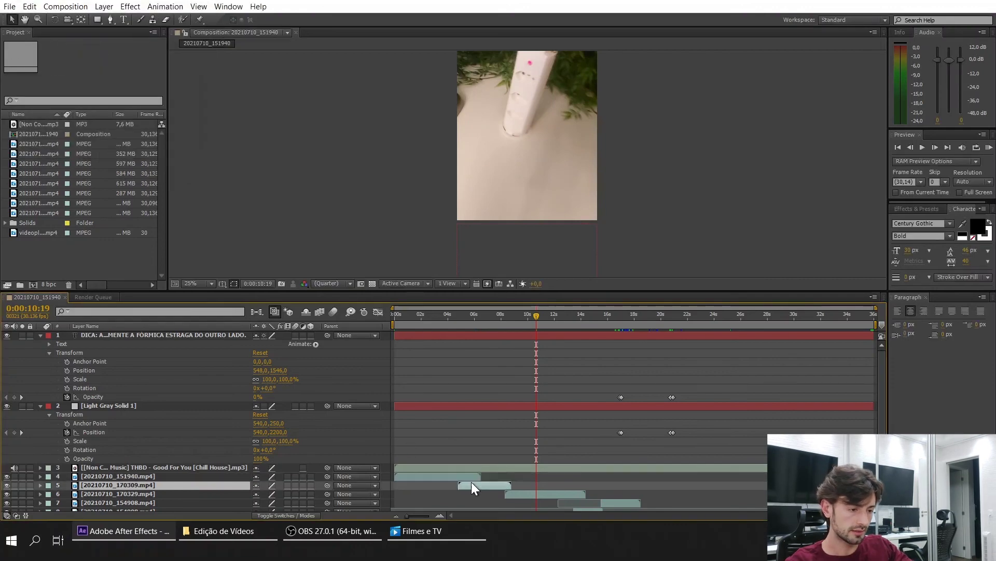
{"action": "right_click", "coordinate": [471, 481]}
{"action": "mouse_move", "coordinate": [493, 133]}
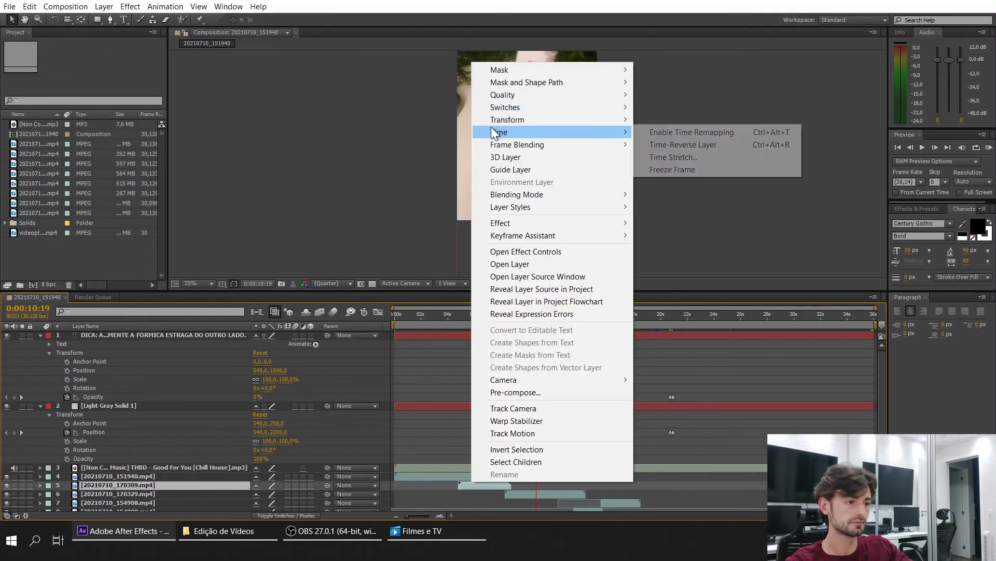
{"action": "left_click", "coordinate": [685, 157]}
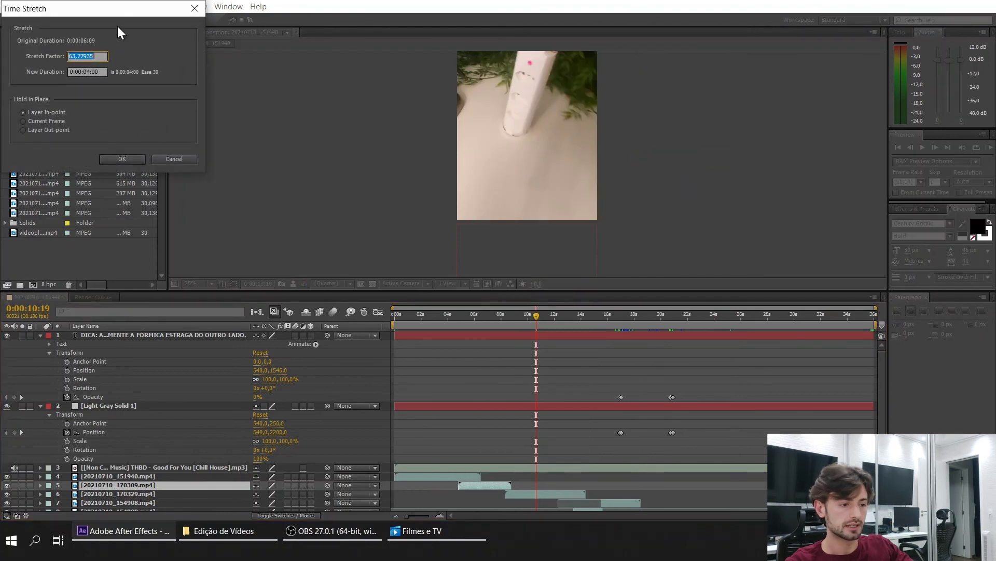
{"action": "type", "text": "68"}
{"action": "key", "text": "Return"}
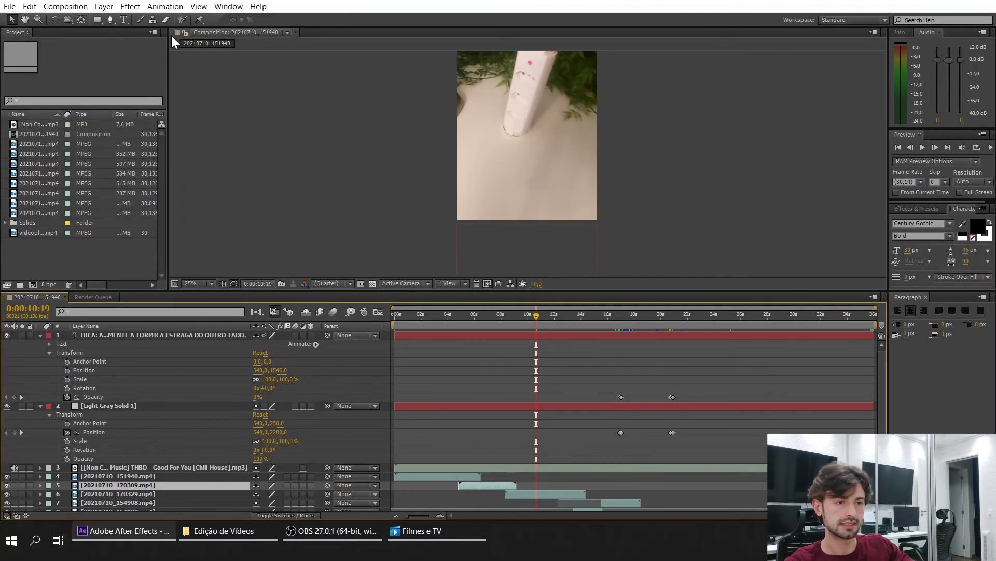
Time-stretch the third video clip layer with a stretch factor of 90%.
{"action": "left_click", "coordinate": [537, 495]}
{"action": "right_click", "coordinate": [541, 494]}
{"action": "mouse_move", "coordinate": [605, 142]}
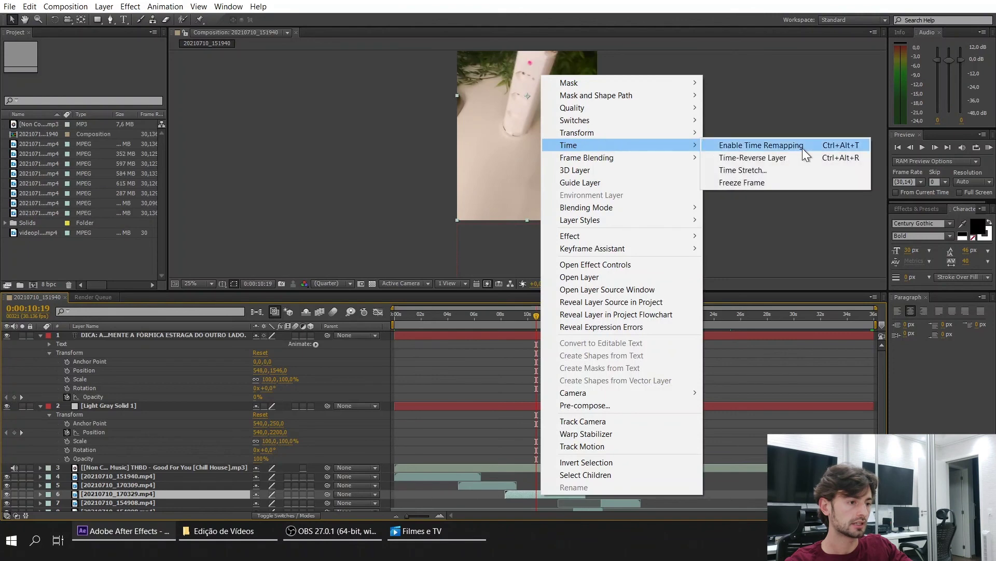
{"action": "left_click", "coordinate": [783, 168]}
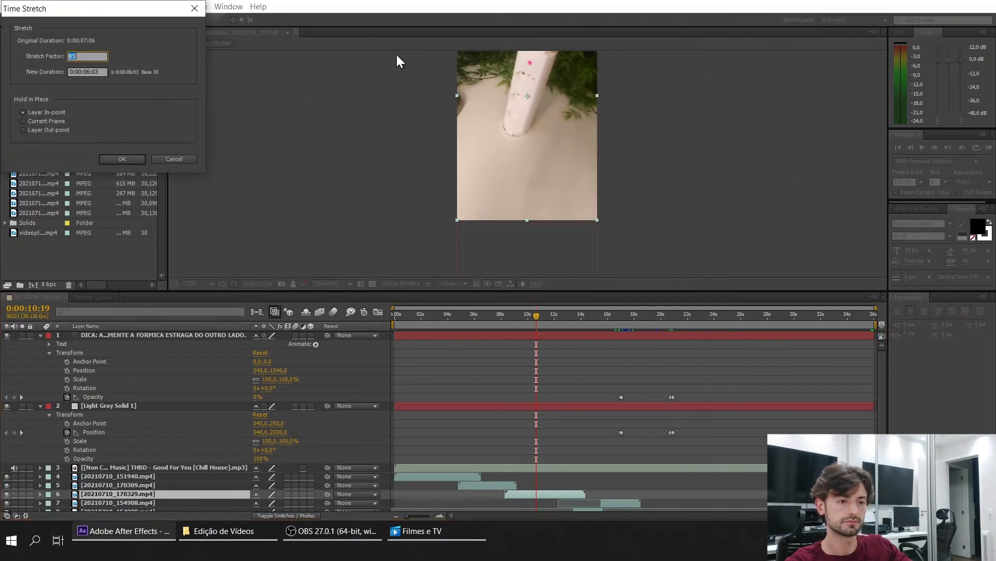
{"action": "type", "text": "90"}
{"action": "key", "text": "Return"}
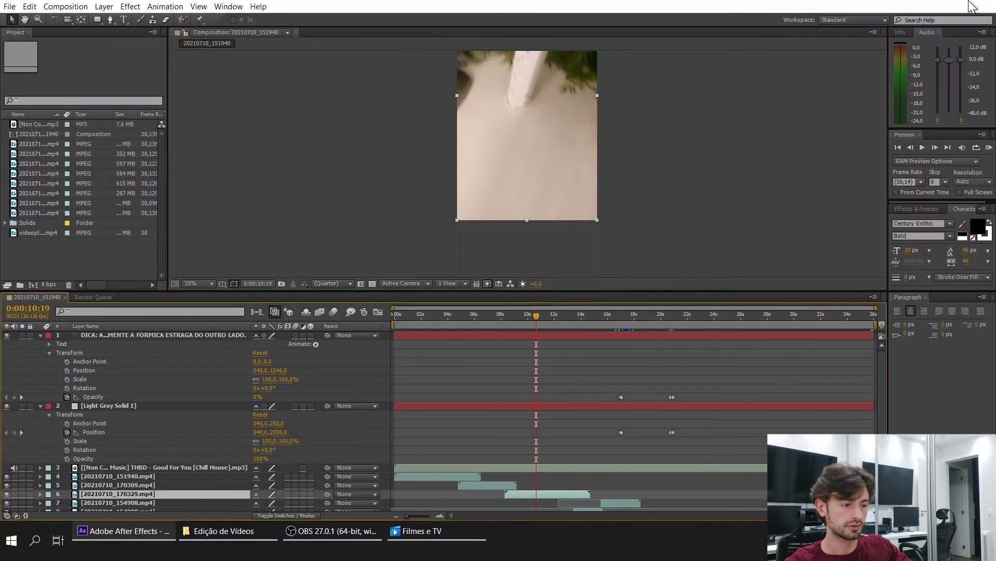
{"action": "scroll", "coordinate": [506, 396], "scroll_direction": "down", "scroll_amount": 5}
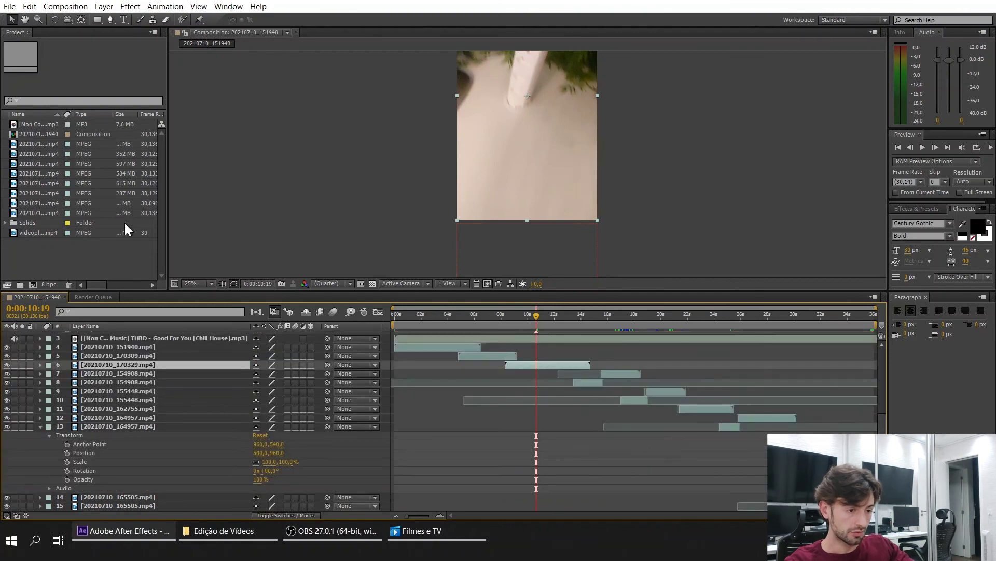
Change the composition duration from 0:00:36:00 to 0:00:38:00 in Composition Settings.
{"action": "left_click", "coordinate": [57, 7]}
{"action": "left_click", "coordinate": [66, 40]}
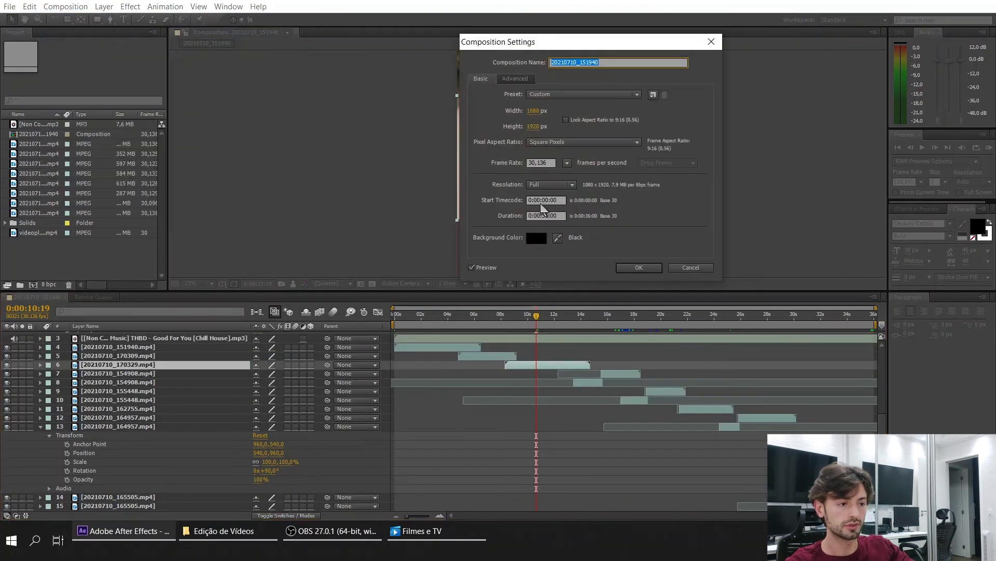
{"action": "left_click", "coordinate": [548, 215]}
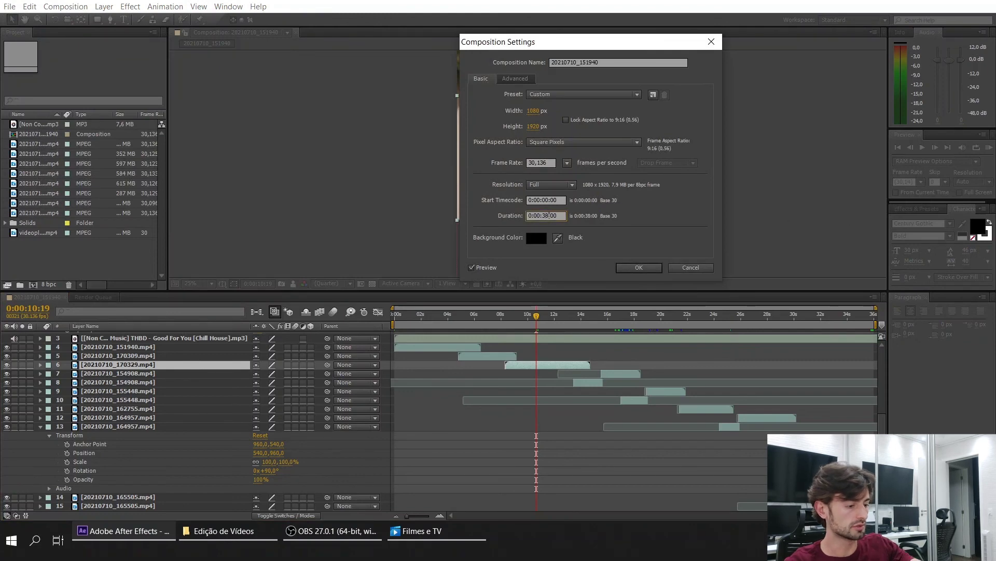
{"action": "key", "text": "Return"}
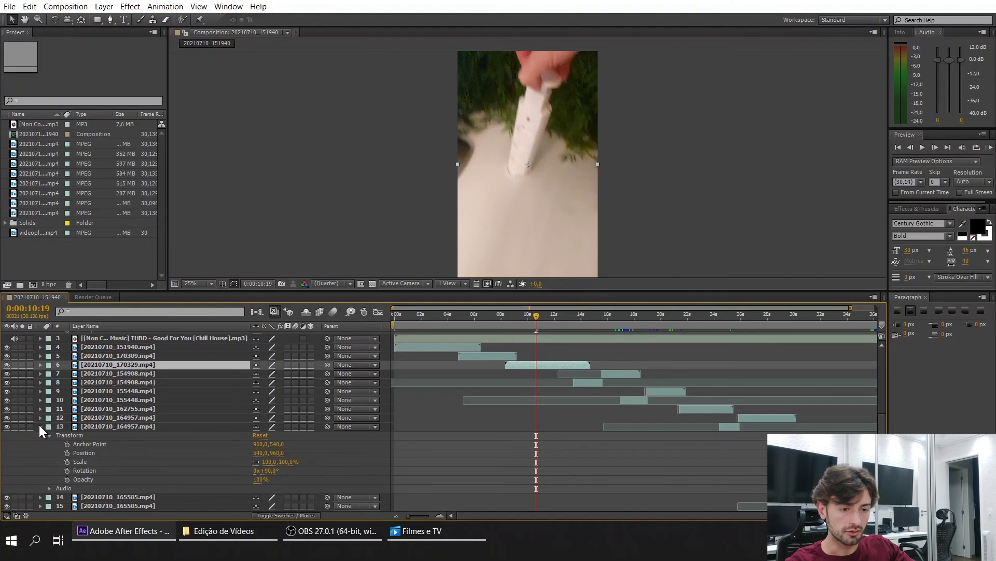
{"action": "left_click", "coordinate": [40, 426]}
{"action": "left_click", "coordinate": [137, 435]}
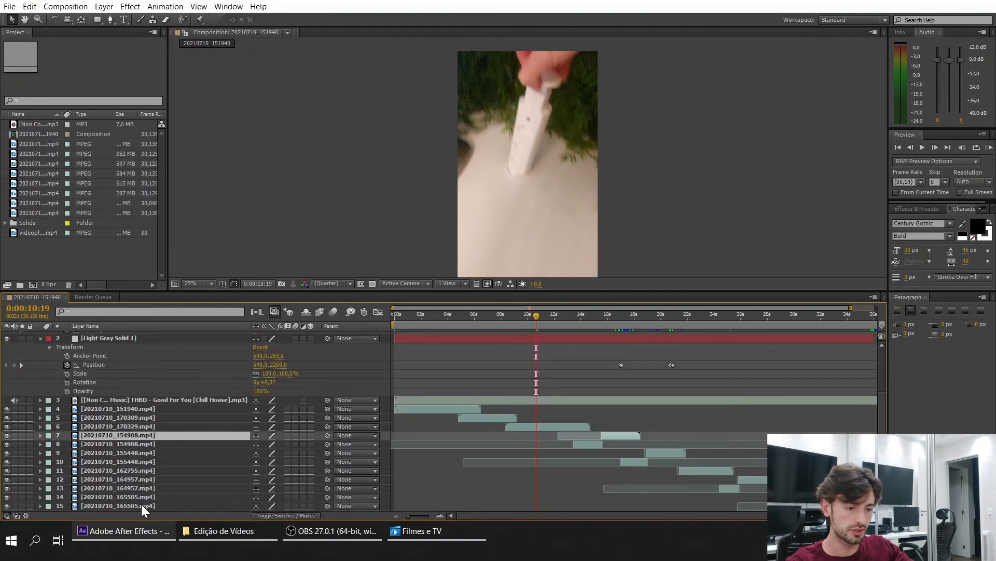
{"action": "scroll", "coordinate": [292, 384], "scroll_direction": "up", "scroll_amount": 3}
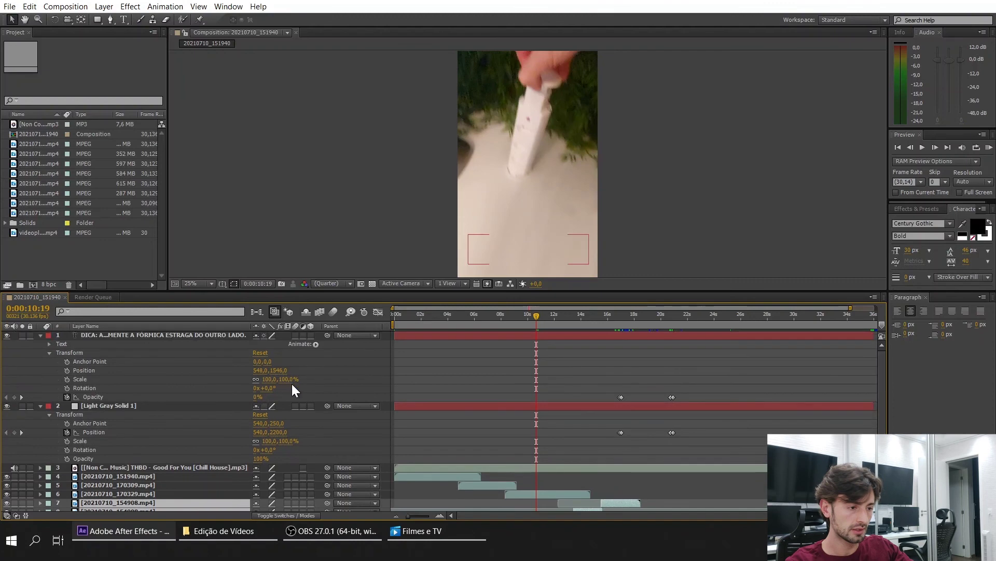
{"action": "left_click", "coordinate": [135, 406], "text": "ctrl"}
{"action": "left_click", "coordinate": [156, 335], "text": "ctrl"}
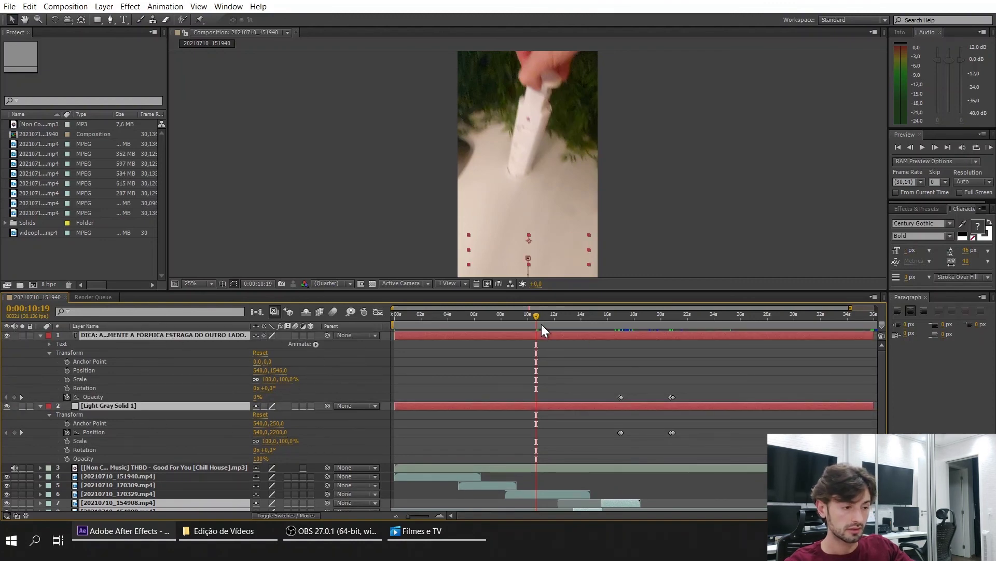
{"action": "left_click_drag", "start_coordinate": [541, 324], "coordinate": [587, 322]}
{"action": "scroll", "coordinate": [603, 475], "scroll_direction": "down", "scroll_amount": 2}
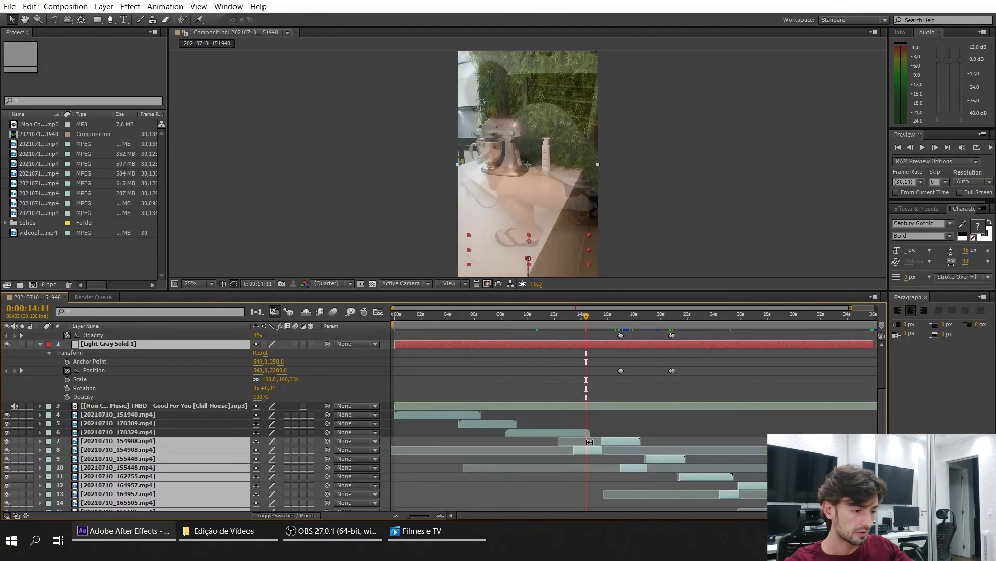
{"action": "left_click_drag", "start_coordinate": [590, 441], "coordinate": [599, 453]}
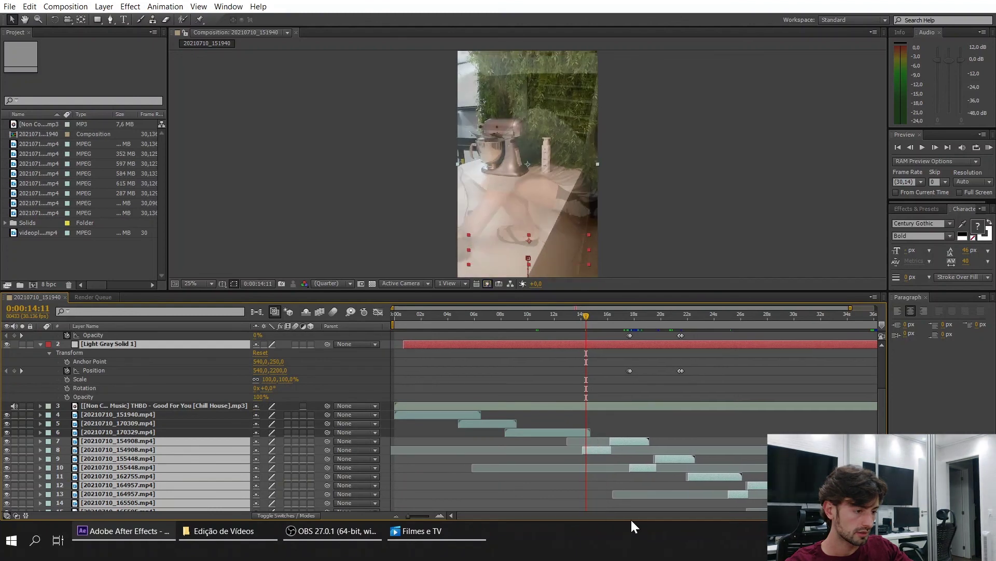
{"action": "scroll", "coordinate": [631, 514], "scroll_direction": "right", "scroll_amount": 2}
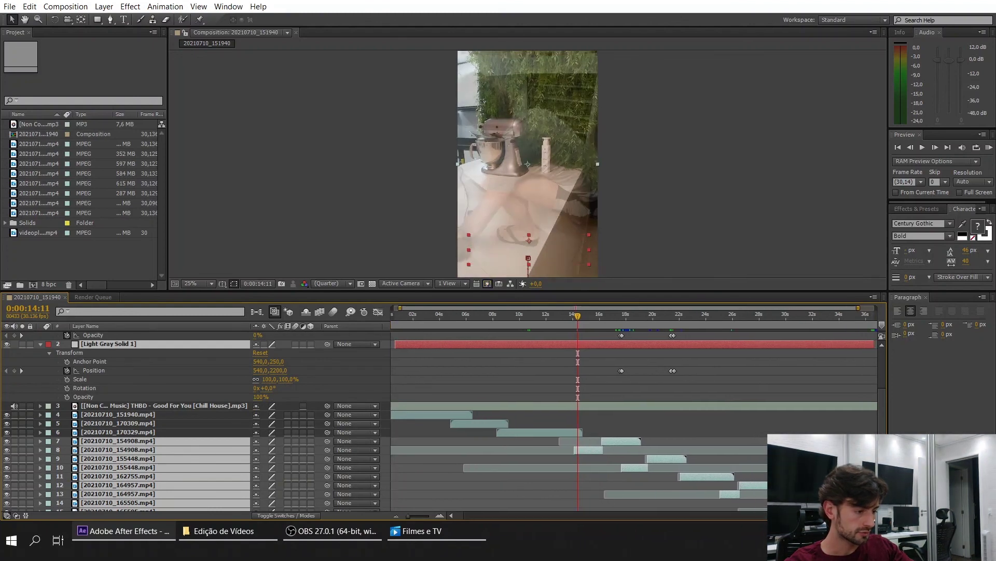
{"action": "scroll", "coordinate": [814, 387], "scroll_direction": "down", "scroll_amount": 1}
{"action": "scroll", "coordinate": [813, 387], "scroll_direction": "right", "scroll_amount": 2}
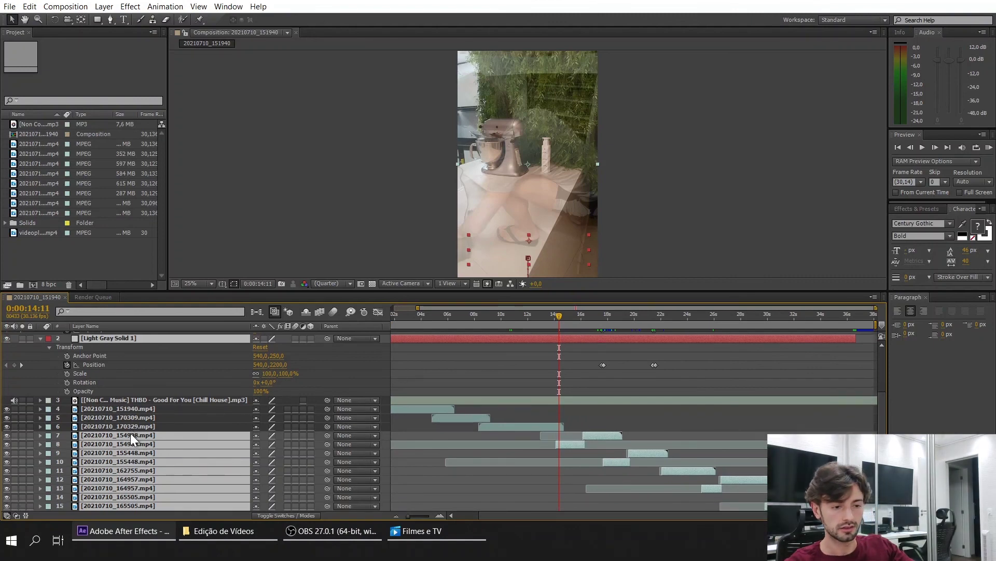
{"action": "left_click", "coordinate": [164, 434]}
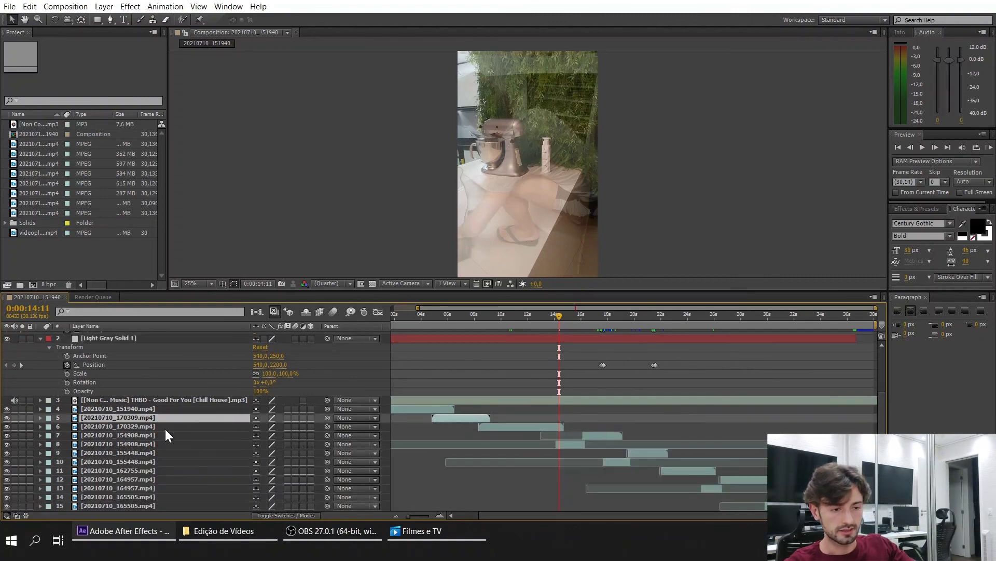
{"action": "left_click", "coordinate": [133, 503], "text": "shift"}
{"action": "scroll", "coordinate": [157, 470], "scroll_direction": "up", "scroll_amount": 3}
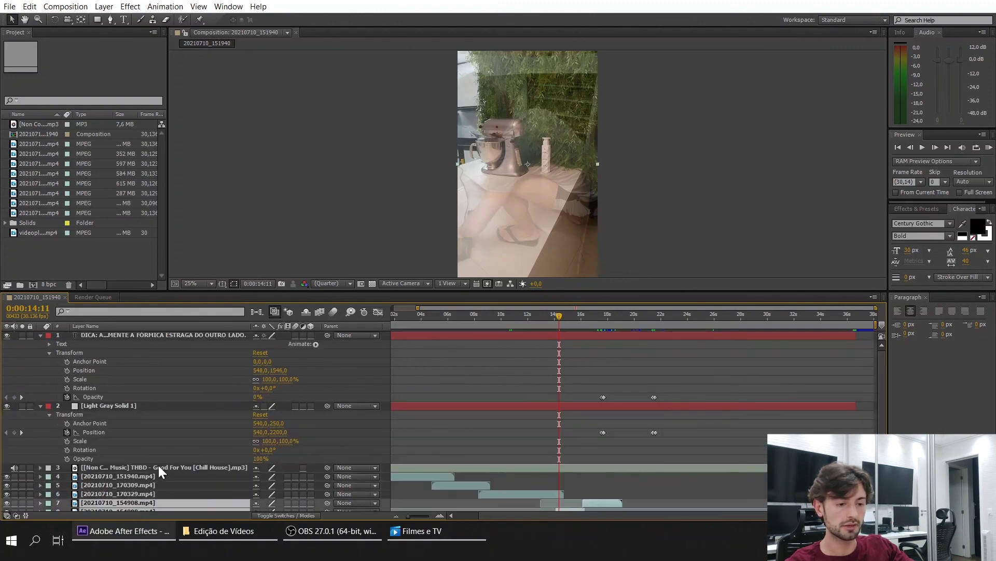
{"action": "left_click", "coordinate": [126, 335], "text": "ctrl"}
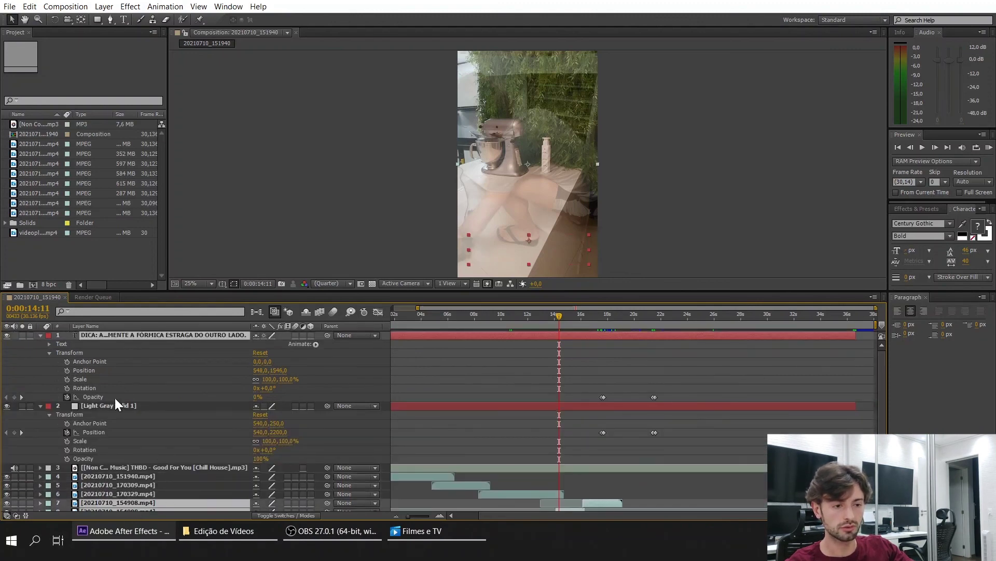
{"action": "left_click", "coordinate": [113, 406], "text": "ctrl"}
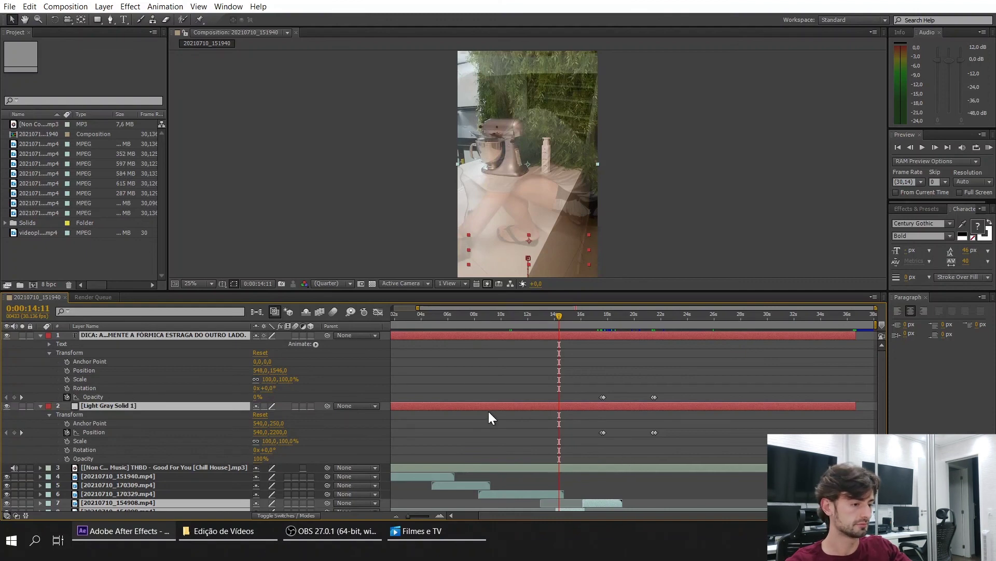
{"action": "left_click", "coordinate": [518, 435]}
{"action": "scroll", "coordinate": [757, 511], "scroll_direction": "left", "scroll_amount": 3}
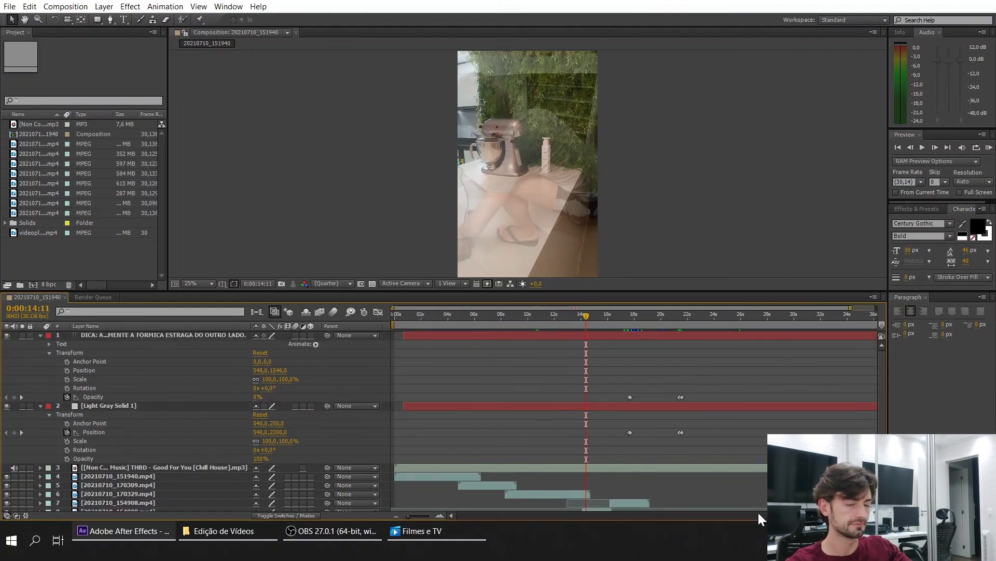
Move the playhead back to 0:00:06:21 and nudge layer 5's clip slightly later.
{"action": "left_click_drag", "start_coordinate": [586, 316], "coordinate": [483, 318]}
{"action": "left_click_drag", "start_coordinate": [499, 487], "coordinate": [527, 491]}
{"action": "left_click", "coordinate": [526, 492]}
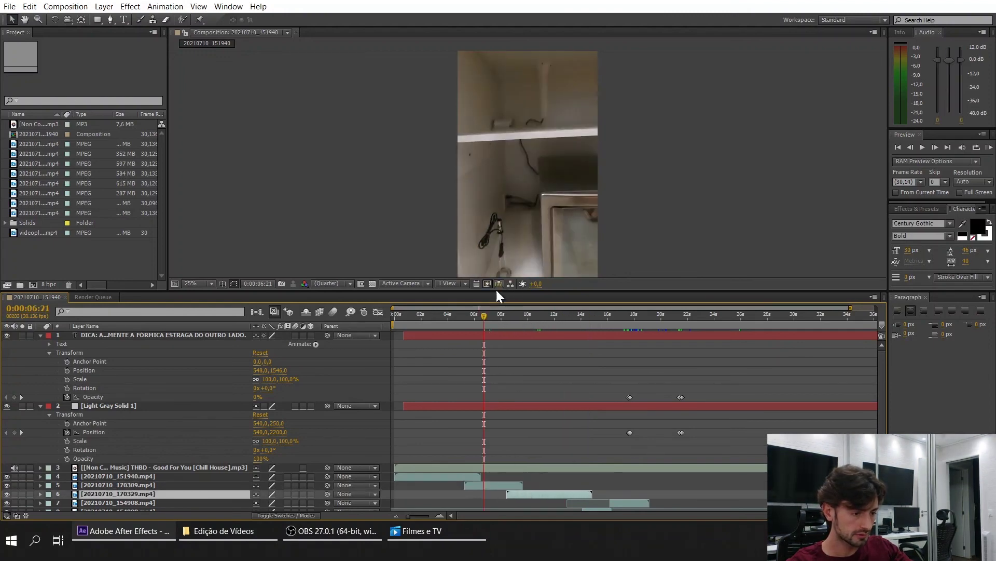
Rewind to the opening frame and scrub around the 5-second mark to check the cut.
{"action": "mouse_move", "coordinate": [481, 319]}
{"action": "left_mouse_down"}
{"action": "mouse_move", "coordinate": [378, 318]}
{"action": "mouse_move", "coordinate": [462, 321]}
{"action": "left_mouse_up"}
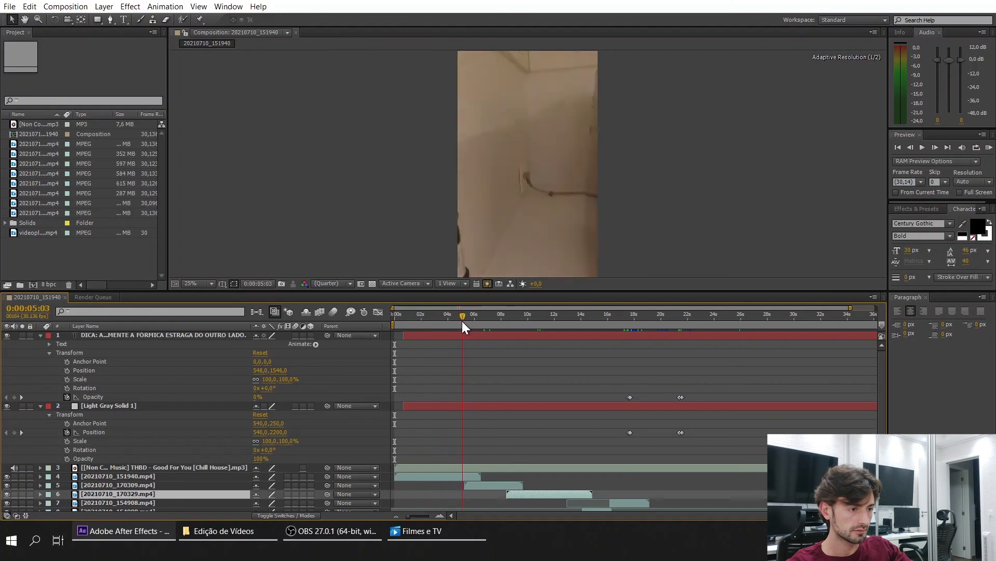
{"action": "left_click", "coordinate": [495, 485]}
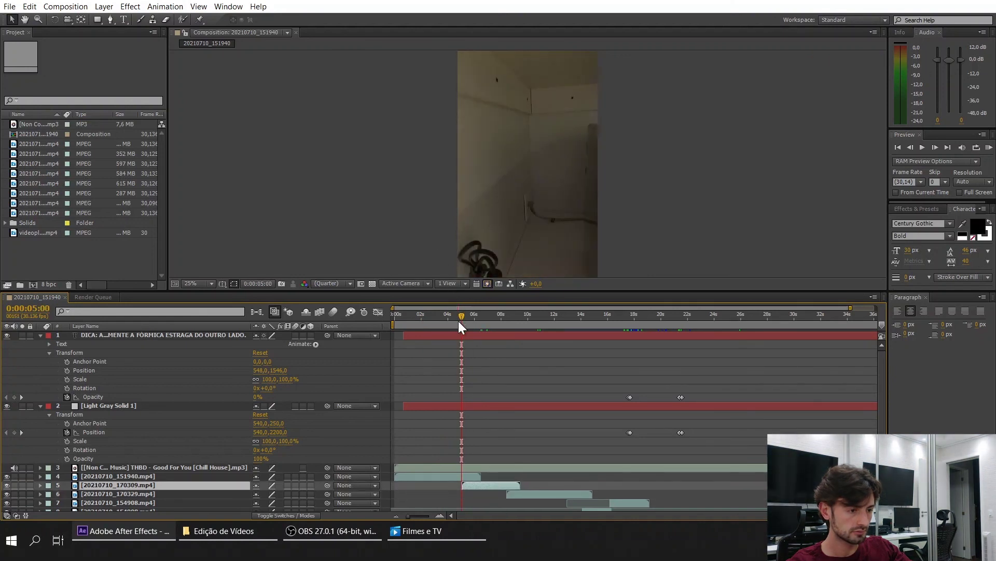
{"action": "left_click_drag", "start_coordinate": [459, 320], "coordinate": [873, 280]}
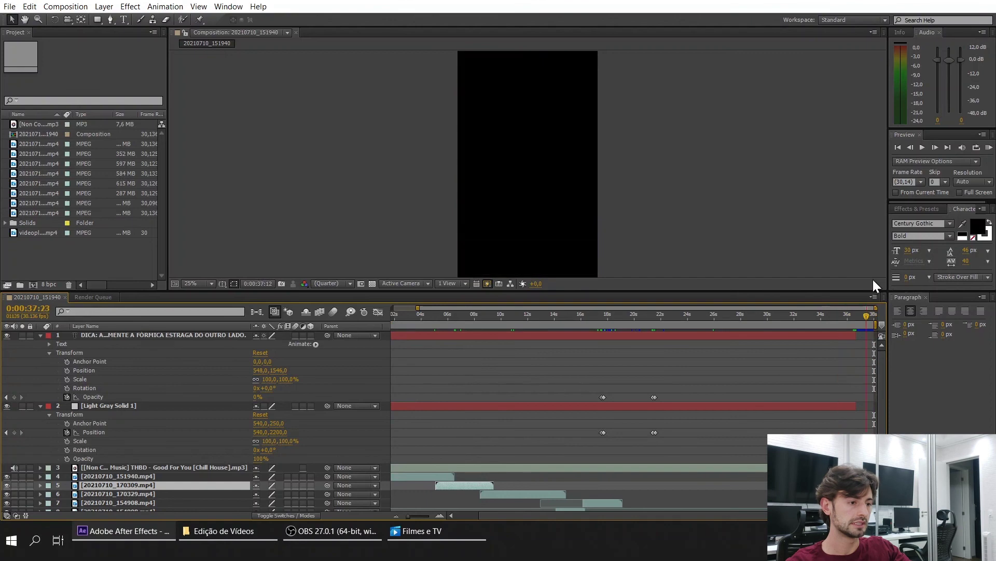
Save the project and add the composition to the Render Queue.
{"action": "left_click", "coordinate": [4, 5]}
{"action": "left_click", "coordinate": [21, 100]}
{"action": "left_click", "coordinate": [63, 7]}
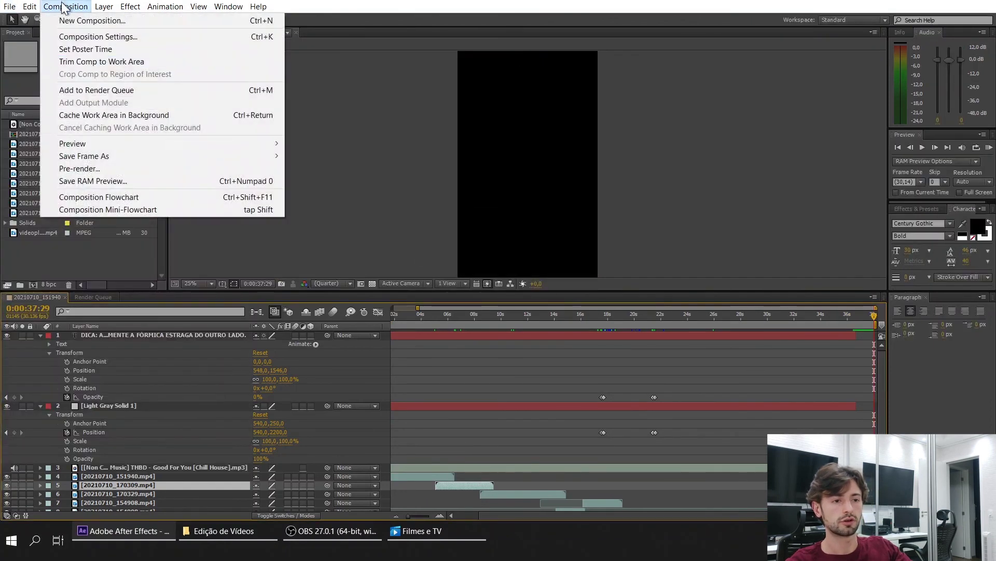
{"action": "left_click", "coordinate": [87, 93]}
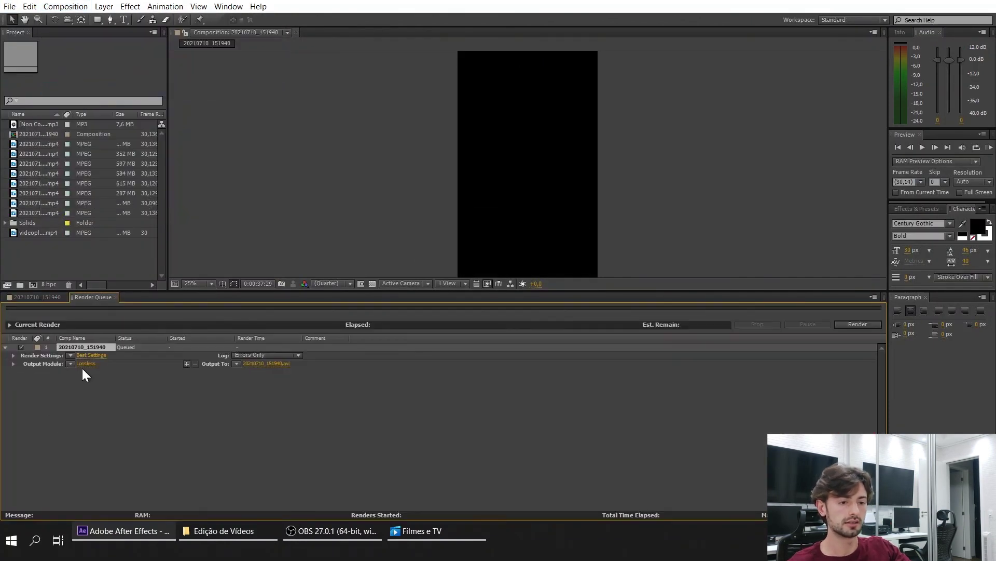
Set the output module format to H.264 with audio output included.
{"action": "left_click", "coordinate": [85, 362]}
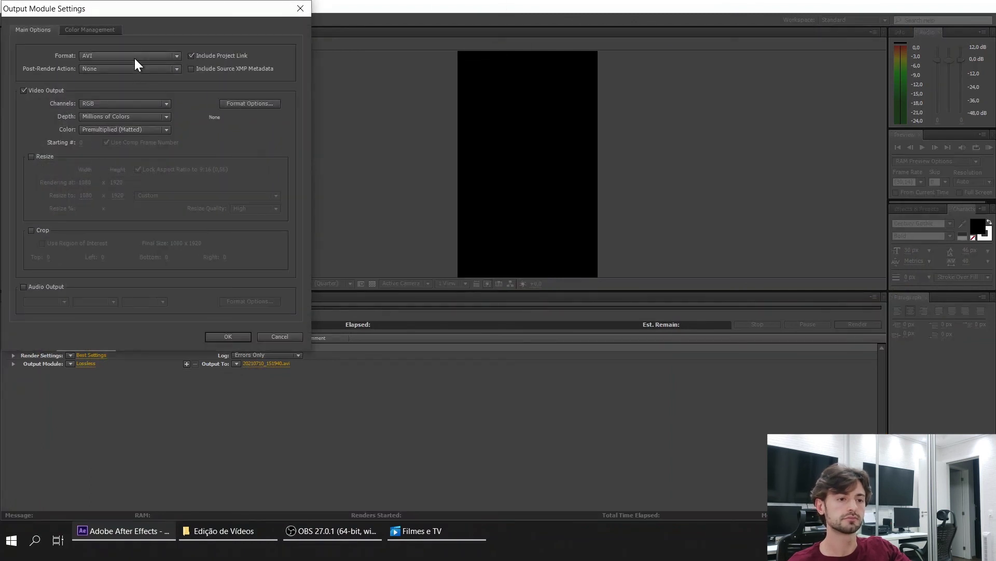
{"action": "left_click", "coordinate": [134, 58]}
{"action": "left_click", "coordinate": [123, 129]}
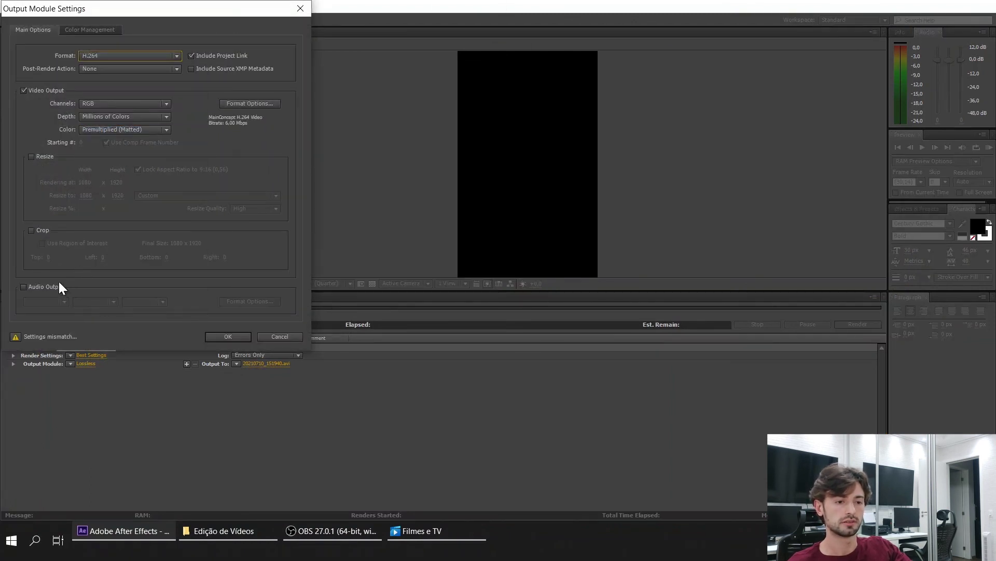
{"action": "left_click", "coordinate": [16, 336]}
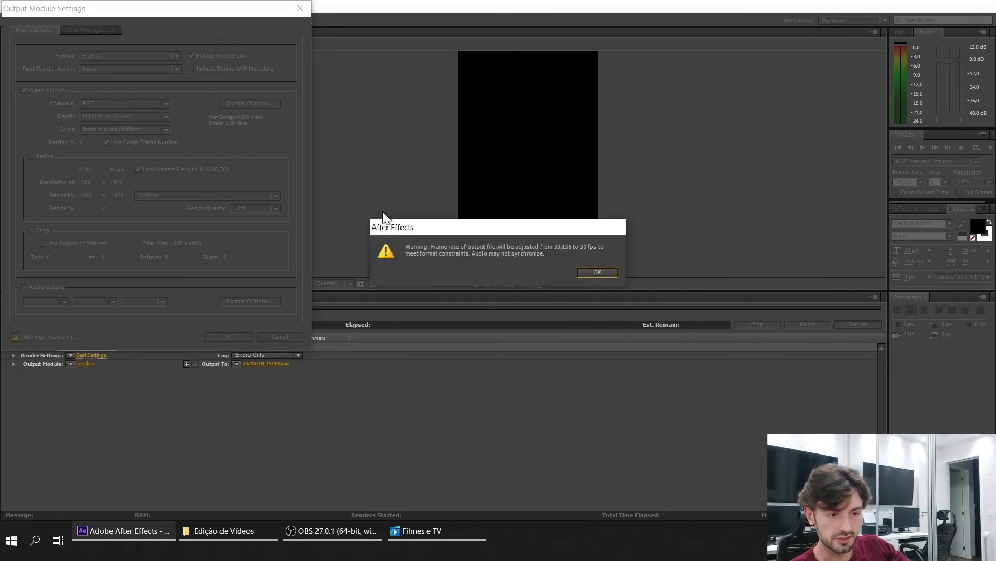
{"action": "left_click", "coordinate": [586, 272]}
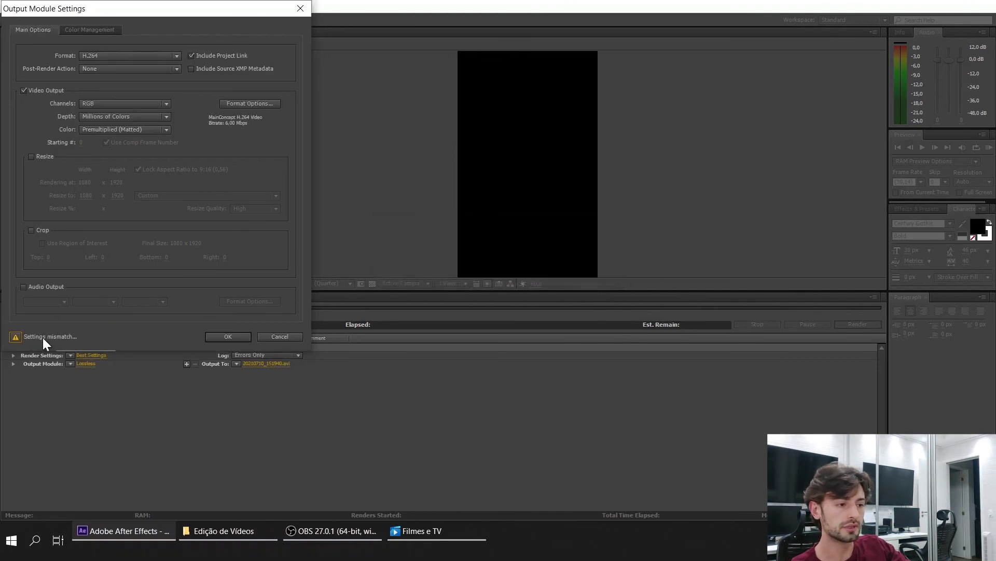
{"action": "left_click", "coordinate": [40, 286]}
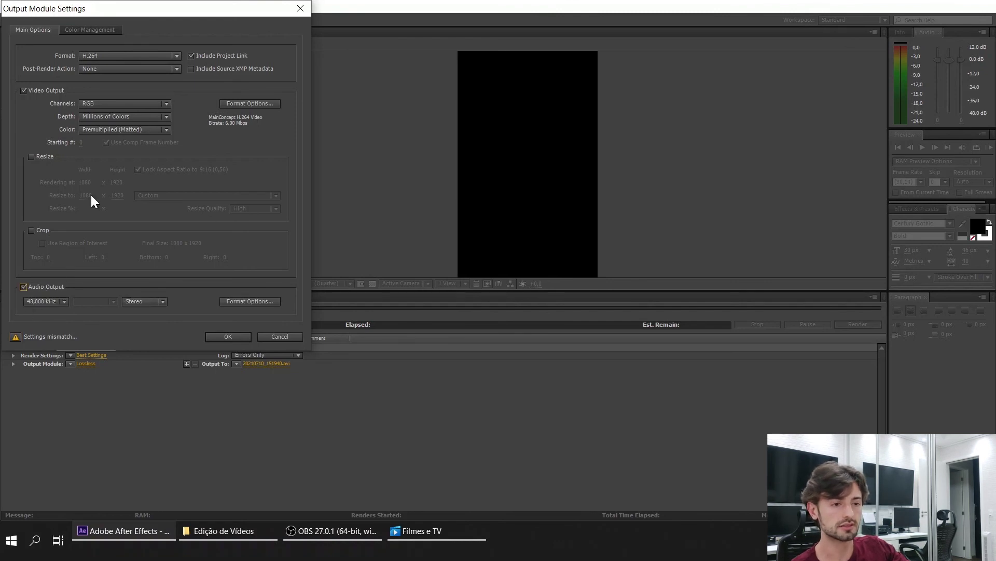
{"action": "left_click", "coordinate": [219, 338]}
Set the render settings to a custom frame rate of 30 fps.
{"action": "left_click", "coordinate": [91, 355]}
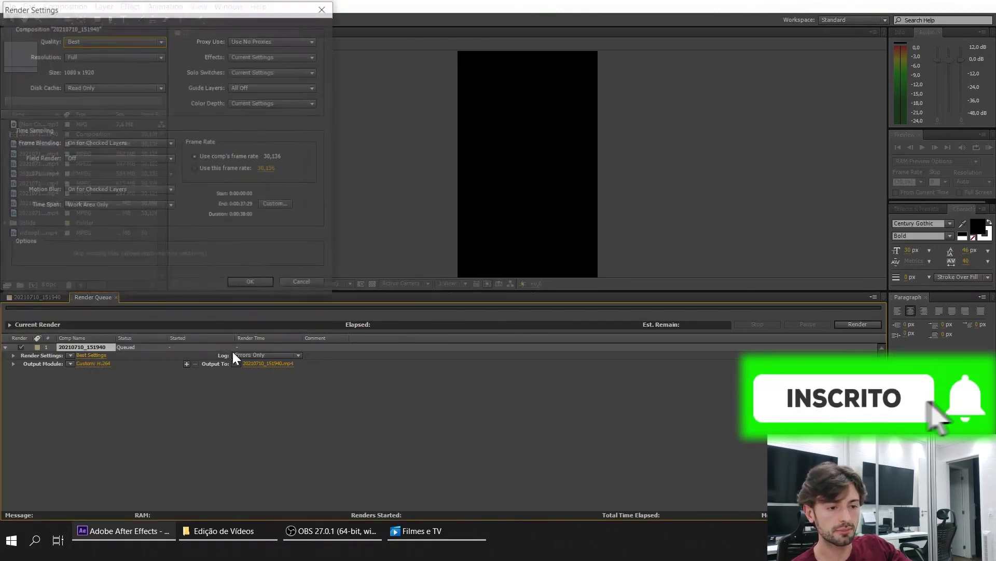
{"action": "left_click", "coordinate": [268, 169]}
{"action": "type", "text": "30"}
{"action": "key", "text": "Return"}
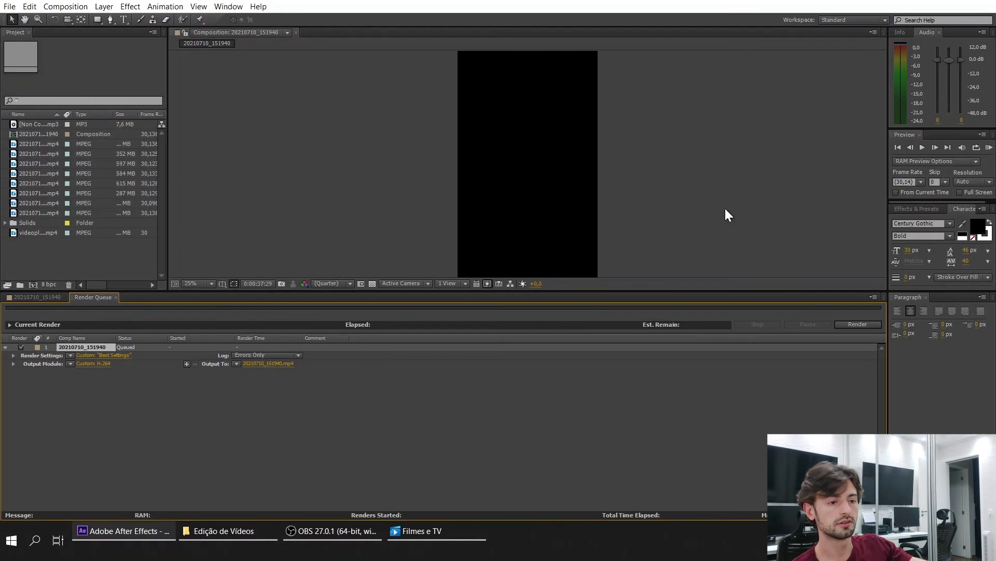
Set the output file name to Ok.mp4 and start rendering the queued composition.
{"action": "left_click", "coordinate": [269, 364]}
{"action": "type", "text": "O"}
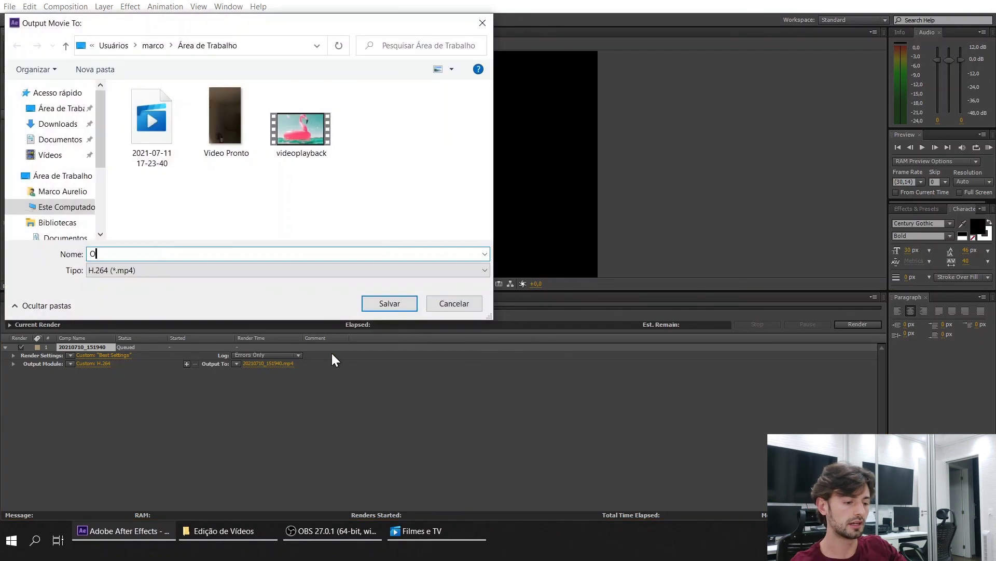
{"action": "type", "text": "k"}
{"action": "key", "text": "Return"}
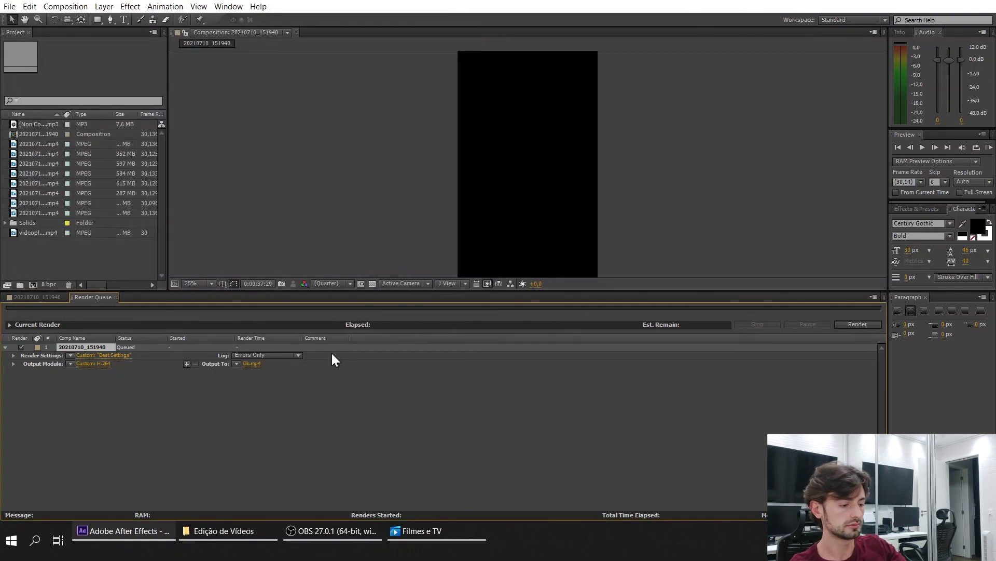
{"action": "left_click", "coordinate": [860, 323]}
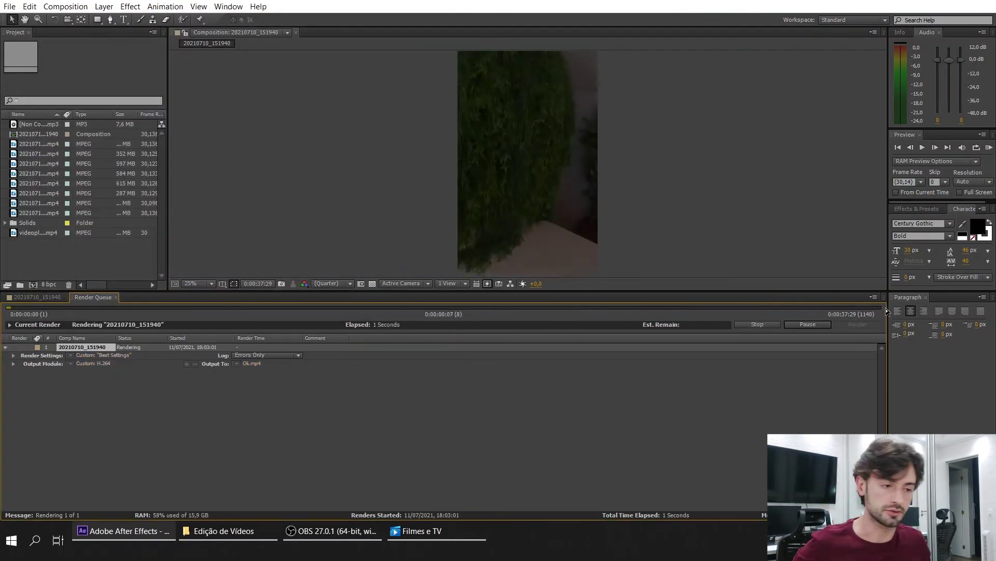